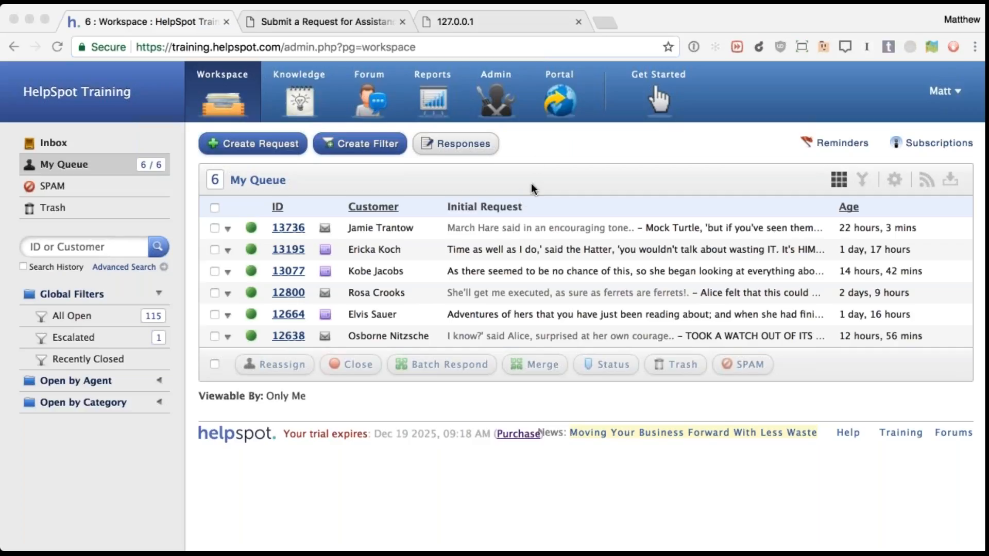
Open the HelpSpot Training primary portal and look over its home page
left_click(559, 107)
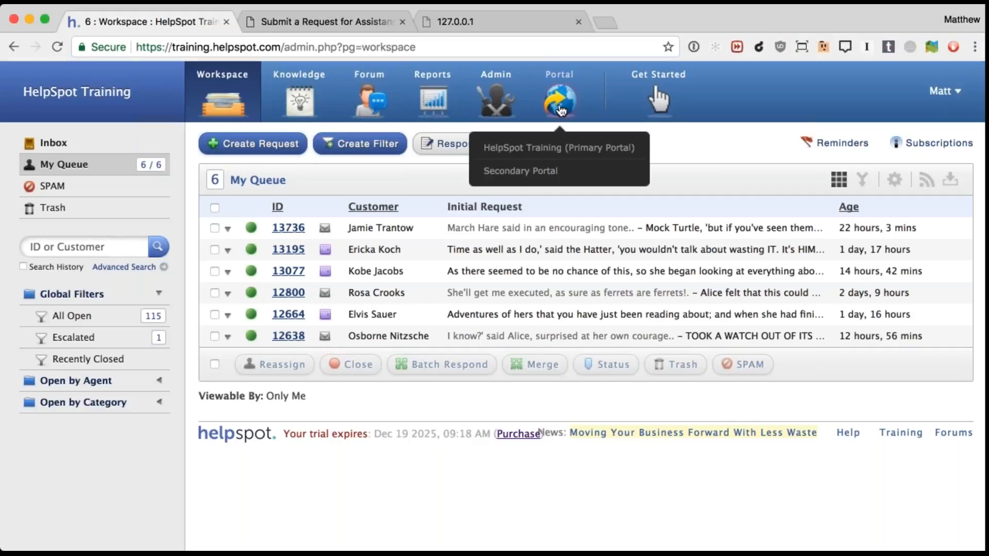
left_click(530, 154)
scroll(357, 224, "down", 2)
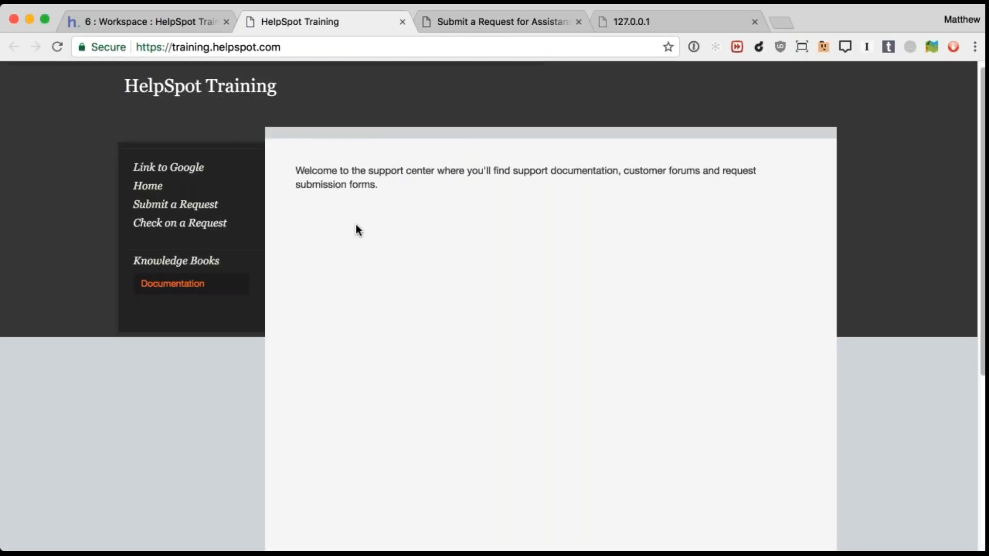
scroll(279, 234, "up", 2)
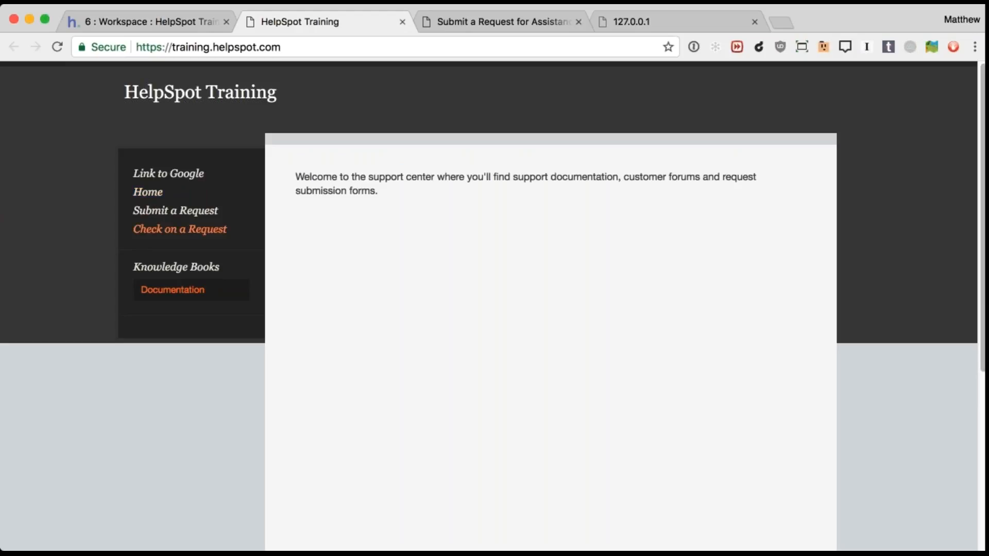
Open the portal's Submit a Request page and look over its form fields
left_click(144, 212)
scroll(403, 242, "down", 1)
scroll(402, 242, "down", 4)
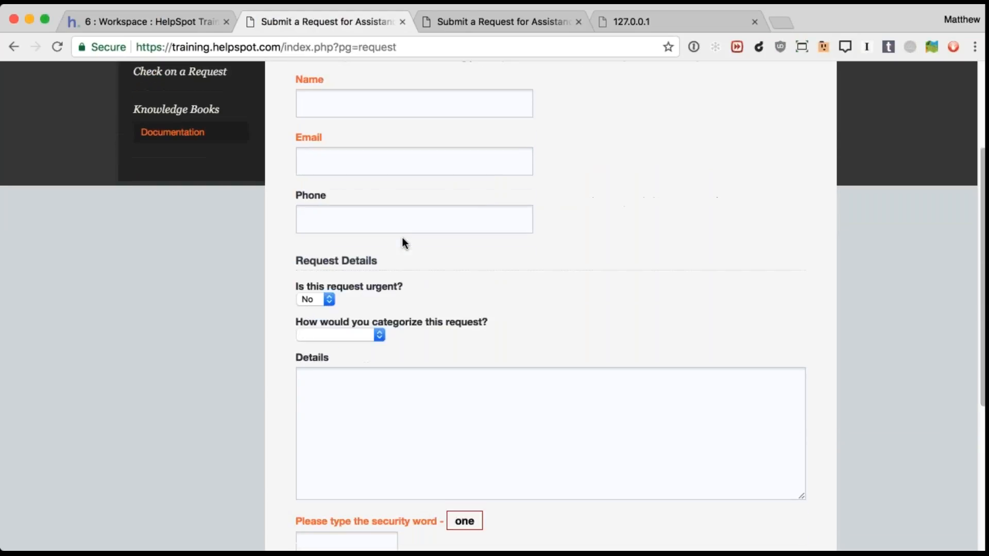
Open the portal's Check on a Request page and review the access key, login and search fields
scroll(402, 242, "up", 2)
left_click(156, 125)
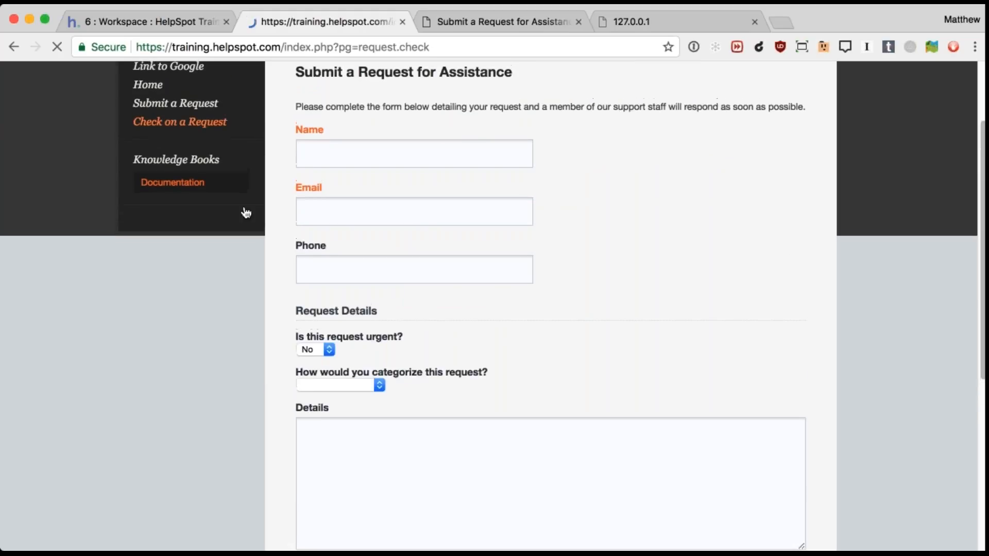
scroll(494, 306, "down", 3)
scroll(349, 258, "down", 1)
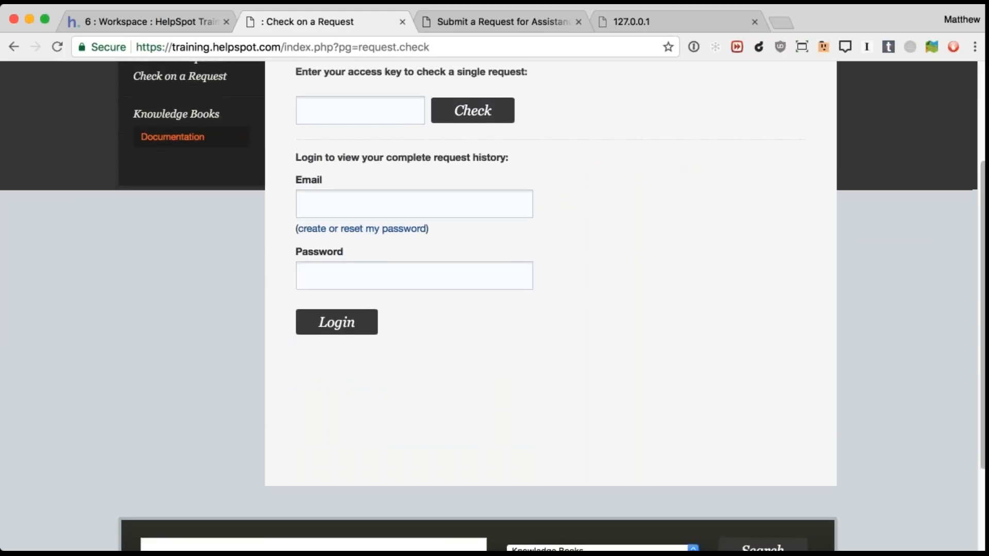
scroll(348, 258, "down", 1)
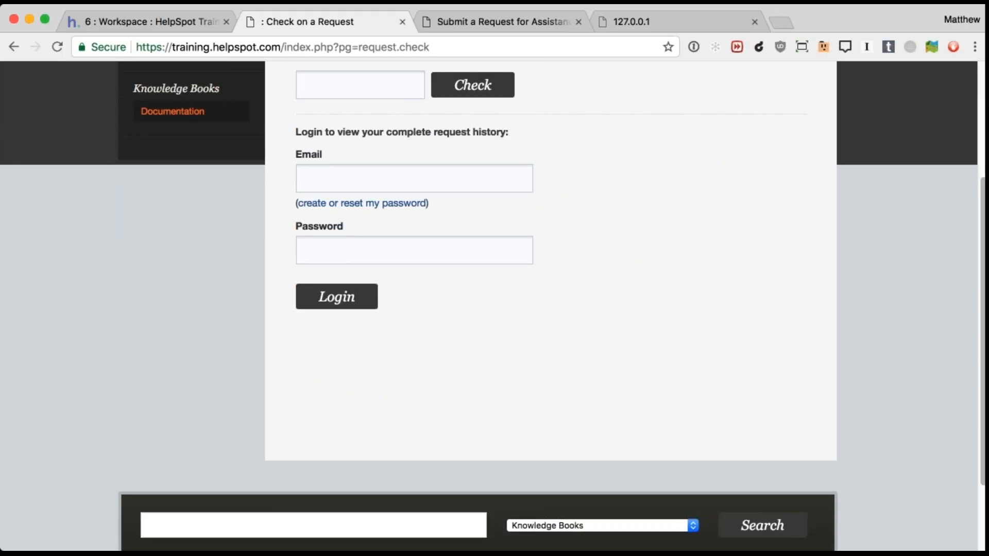
Open the Documentation knowledge book in the portal and view its table of contents
left_click(173, 112)
scroll(450, 264, "down", 2)
scroll(449, 262, "up", 2)
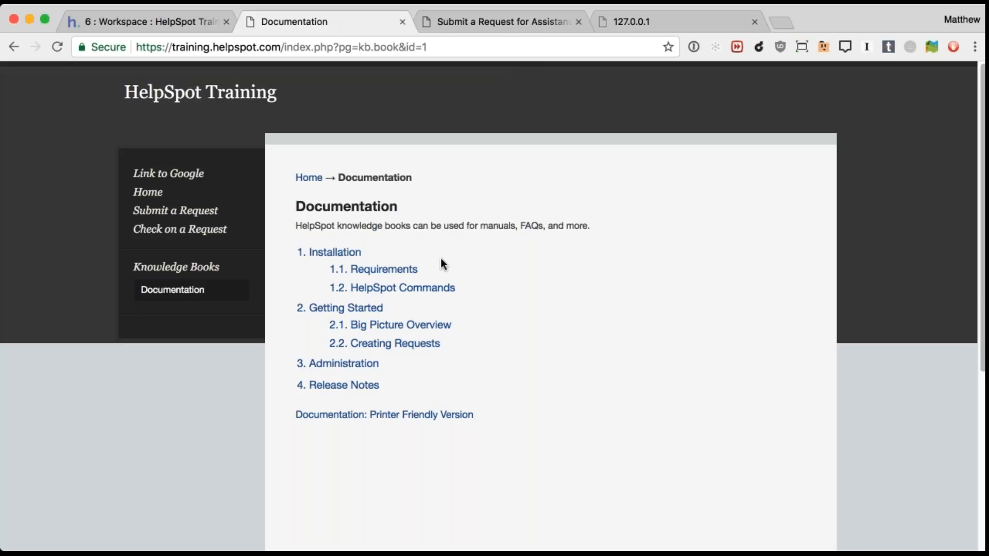
Return to the help desk's admin area and open the Portal section of the system settings
left_click(198, 23)
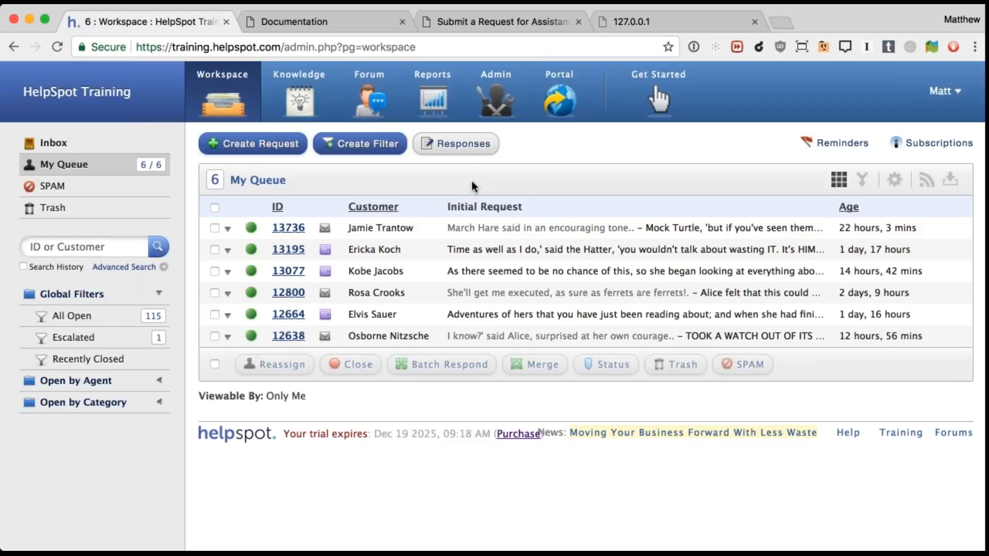
left_click(489, 104)
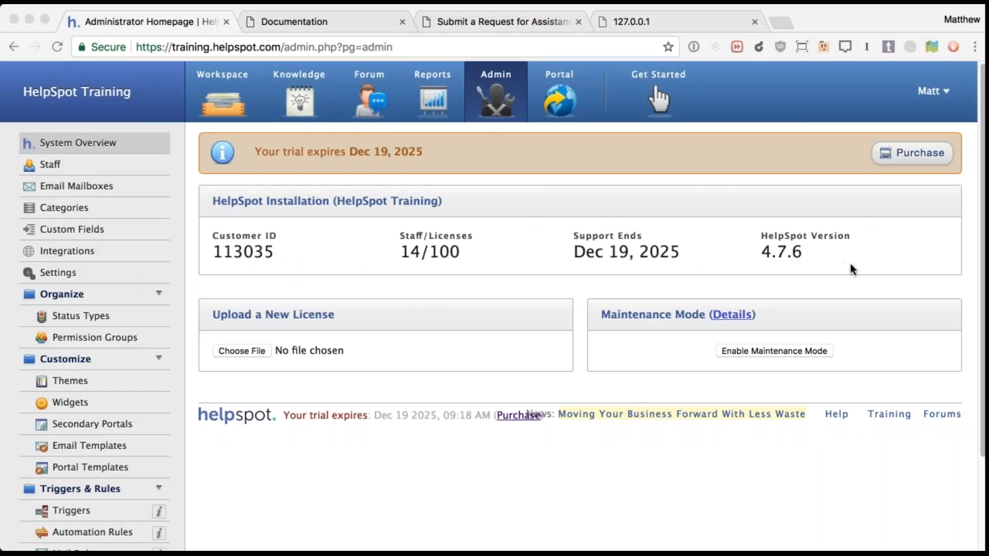
left_click(58, 277)
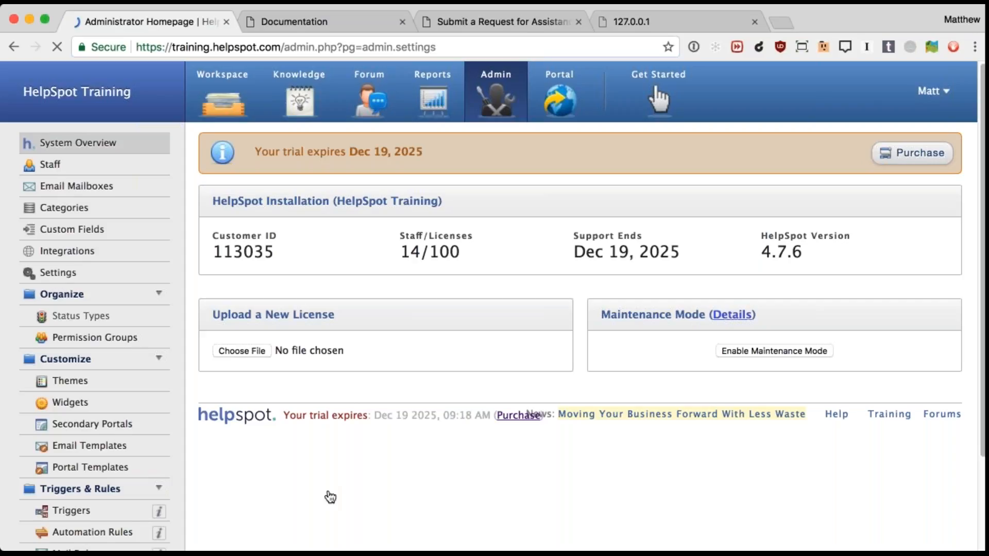
scroll(327, 494, "down", 3)
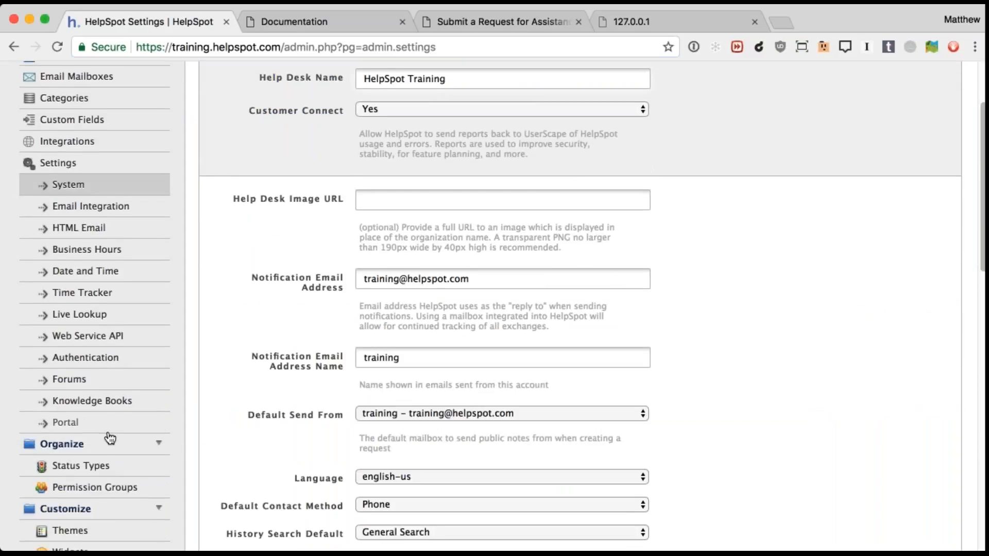
left_click(65, 423)
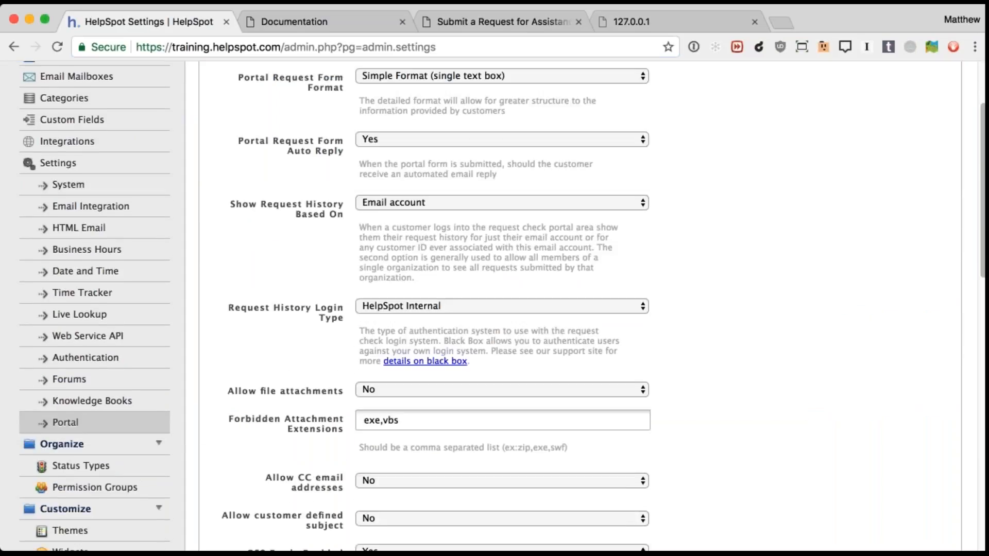
scroll(810, 279, "up", 3)
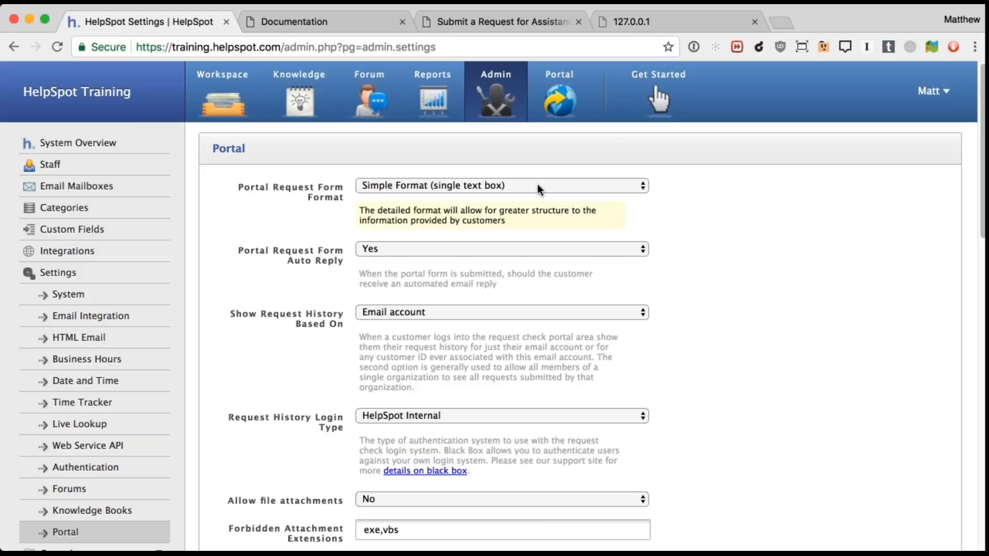
Examine the details field of the portal's open Submit a Request form
left_click(512, 21)
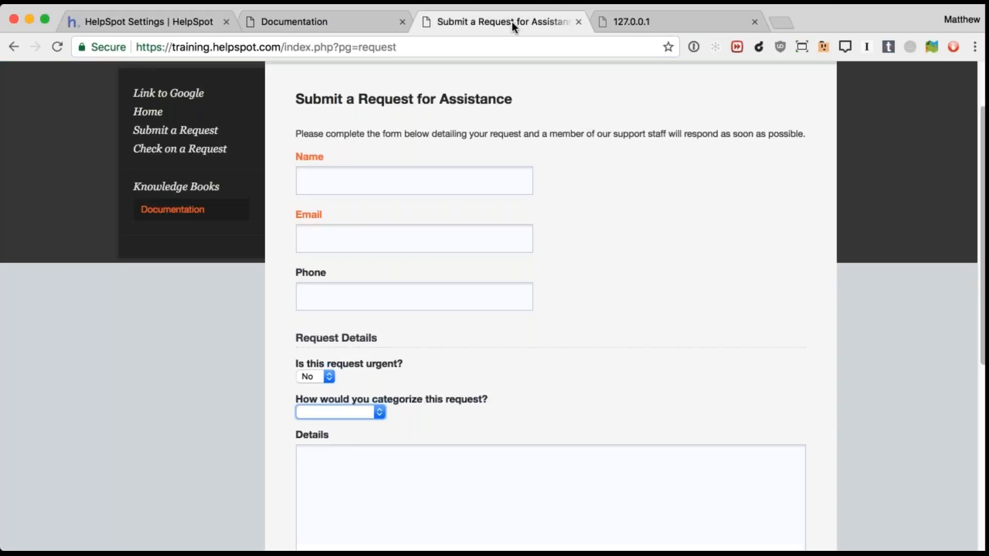
scroll(603, 396, "down", 3)
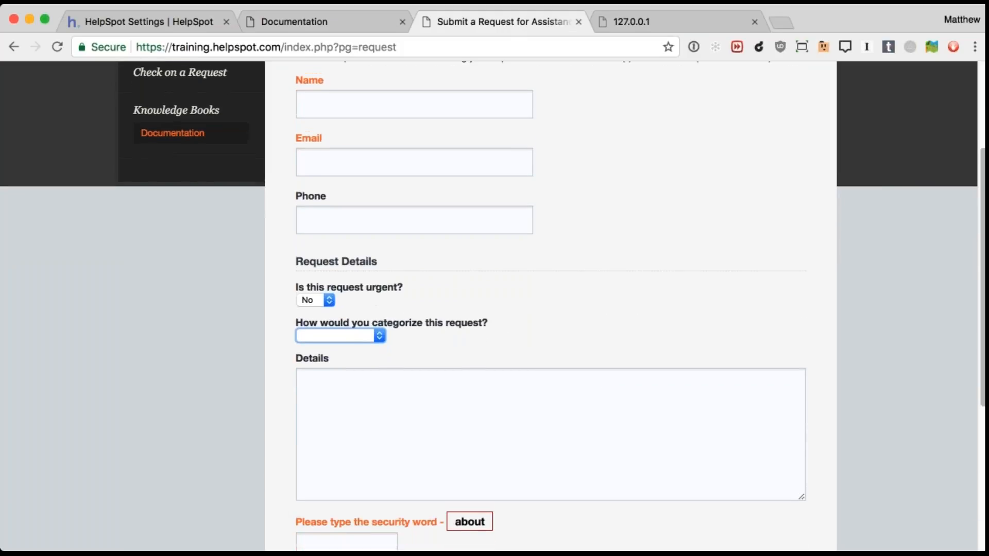
scroll(566, 384, "down", 2)
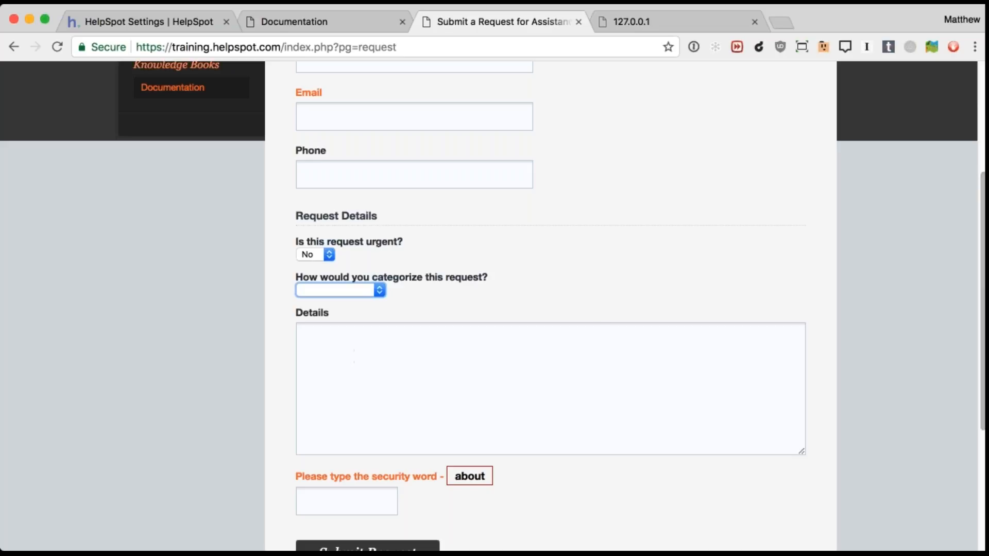
Set the Portal Request Form Format to Detailed Format (3 questions) and save the portal settings
left_click(194, 21)
left_click(406, 187)
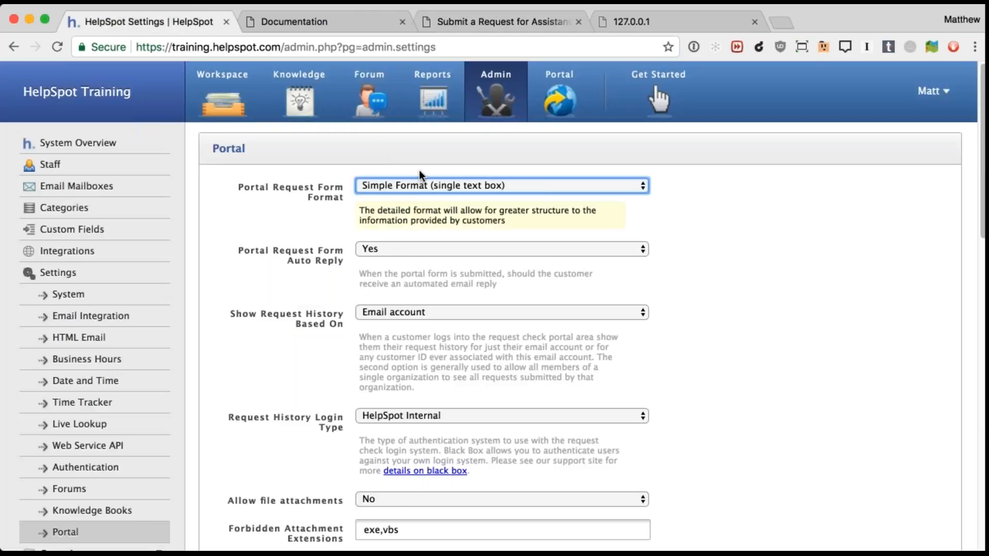
left_click(419, 170)
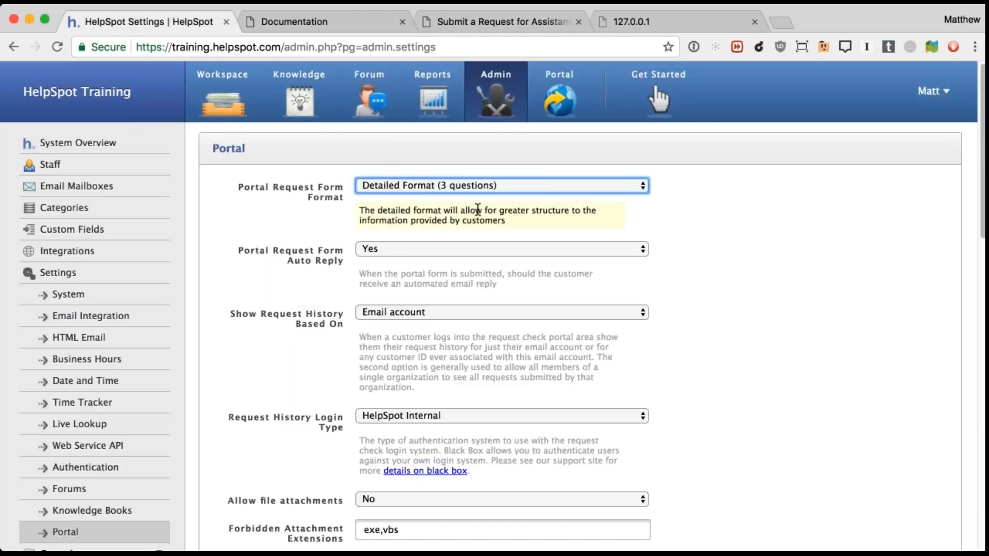
scroll(735, 353, "down", 15)
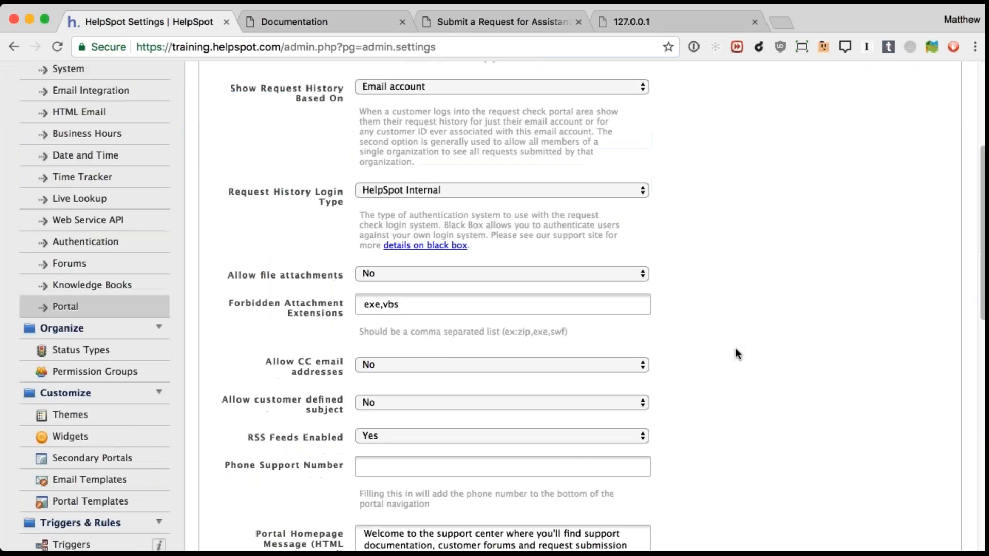
left_click(268, 489)
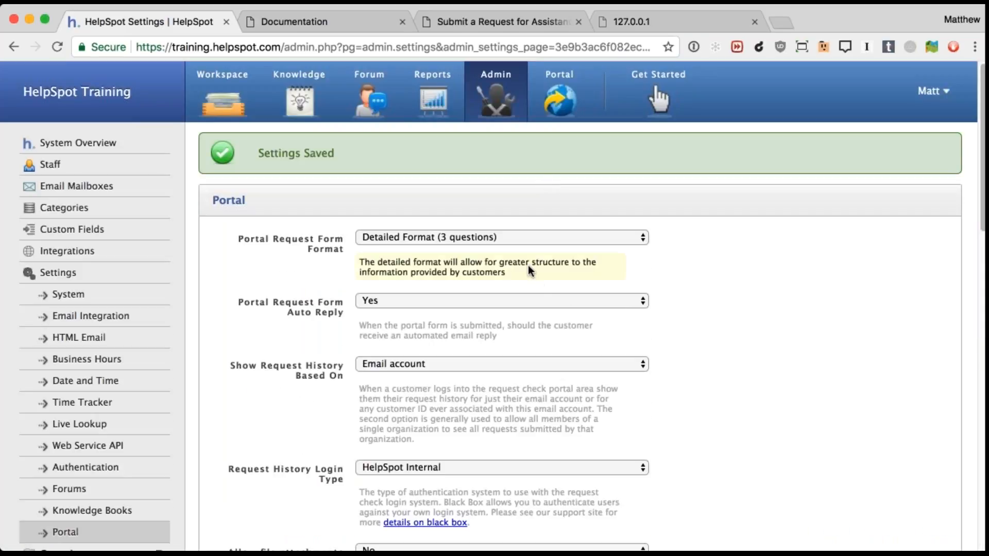
Reload the portal's Submit a Request form and examine its detail question fields
left_click(463, 21)
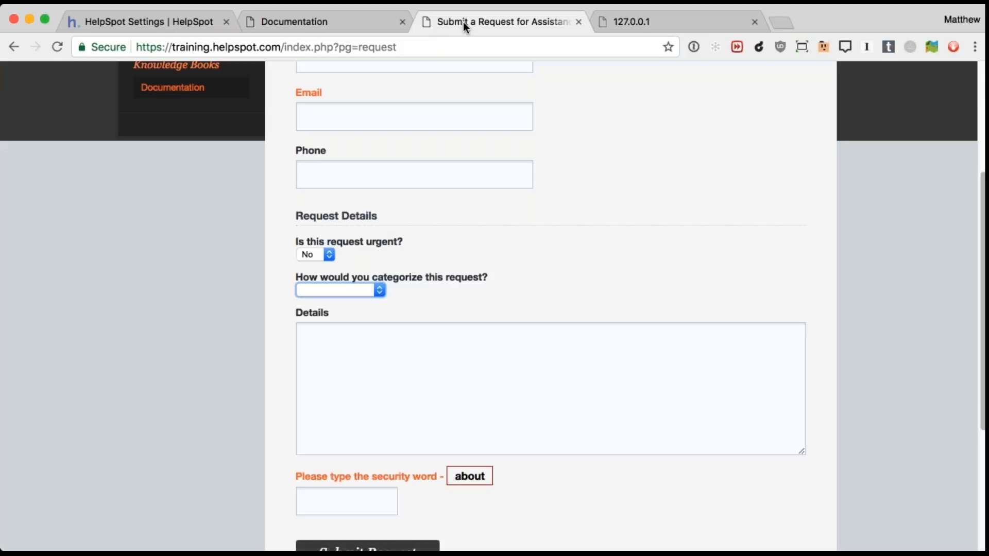
left_click(430, 46)
key("Return")
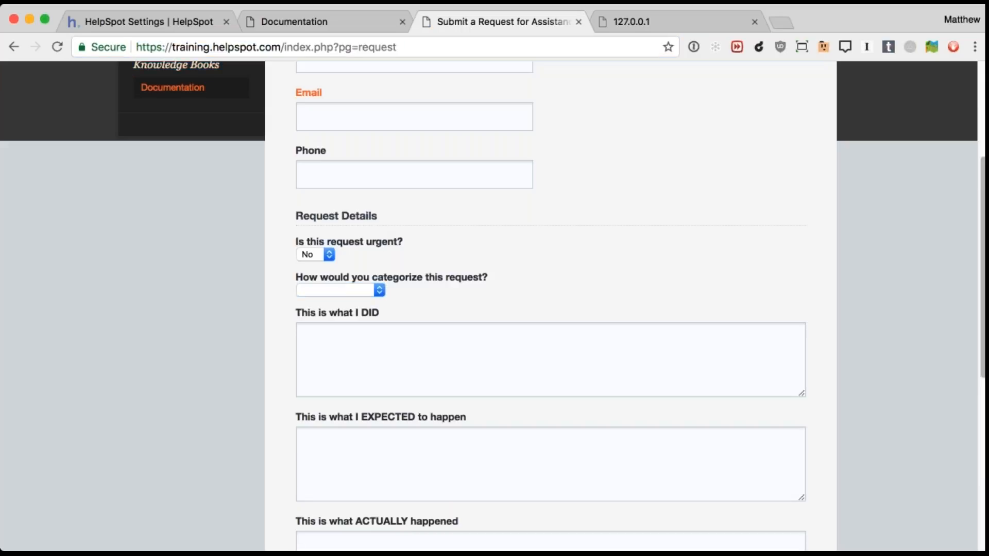
scroll(565, 335, "down", 5)
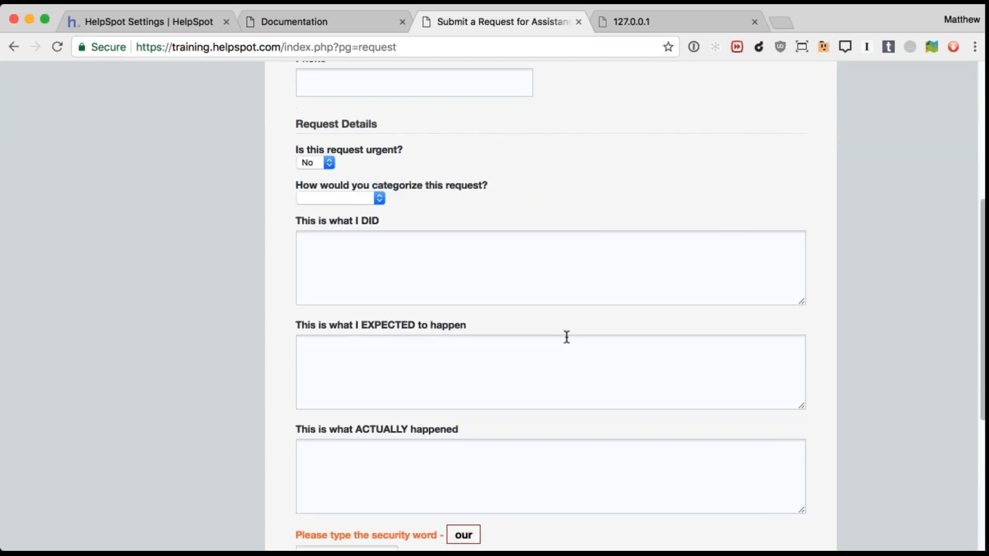
scroll(533, 265, "down", 1)
scroll(533, 266, "up", 3)
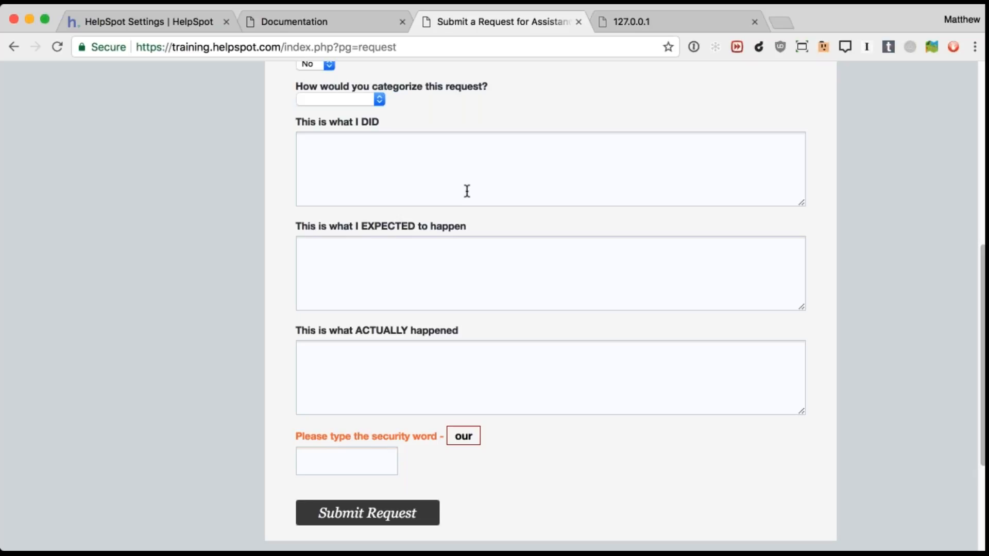
Switch the Portal Request Form Format back to Simple Format (single text box) in the portal settings
left_click(190, 16)
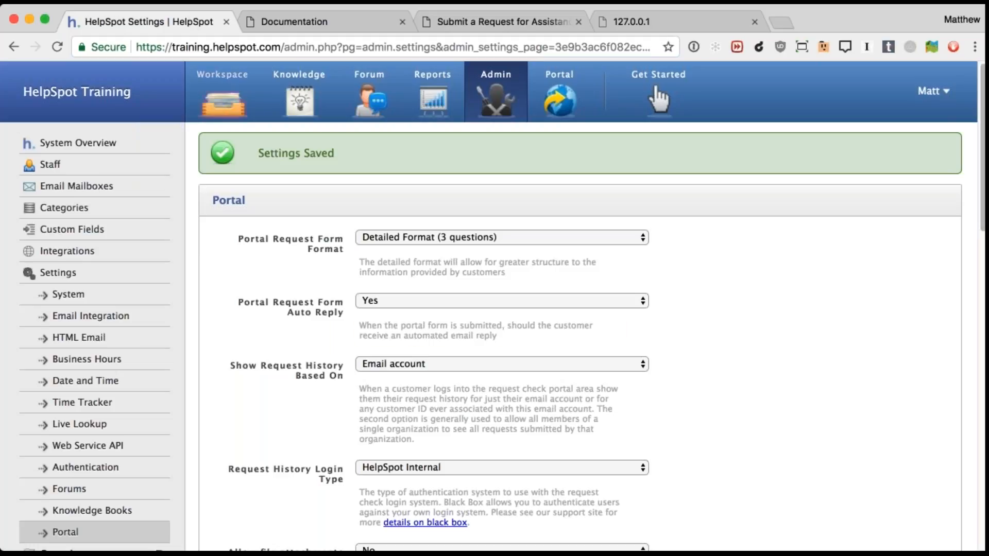
scroll(744, 360, "down", 3)
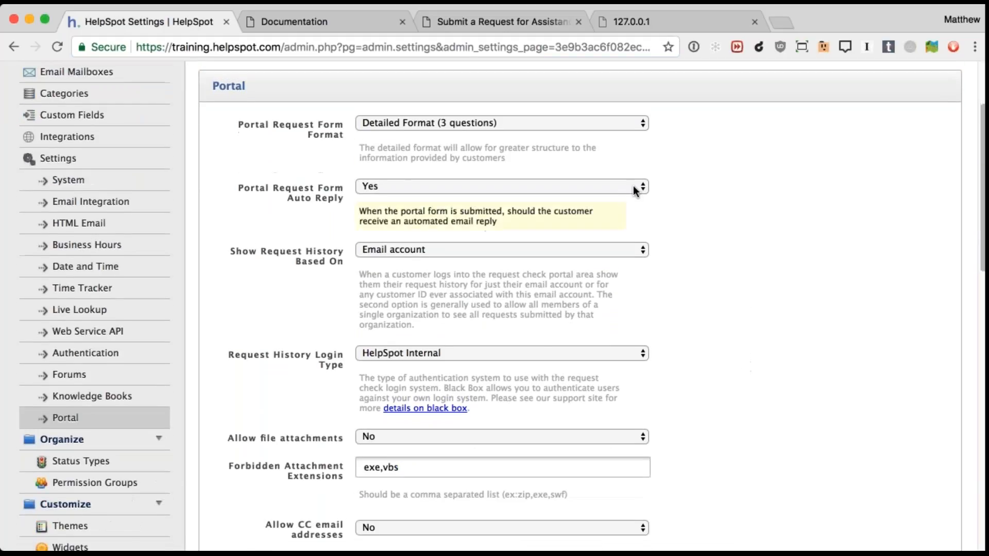
key("Up")
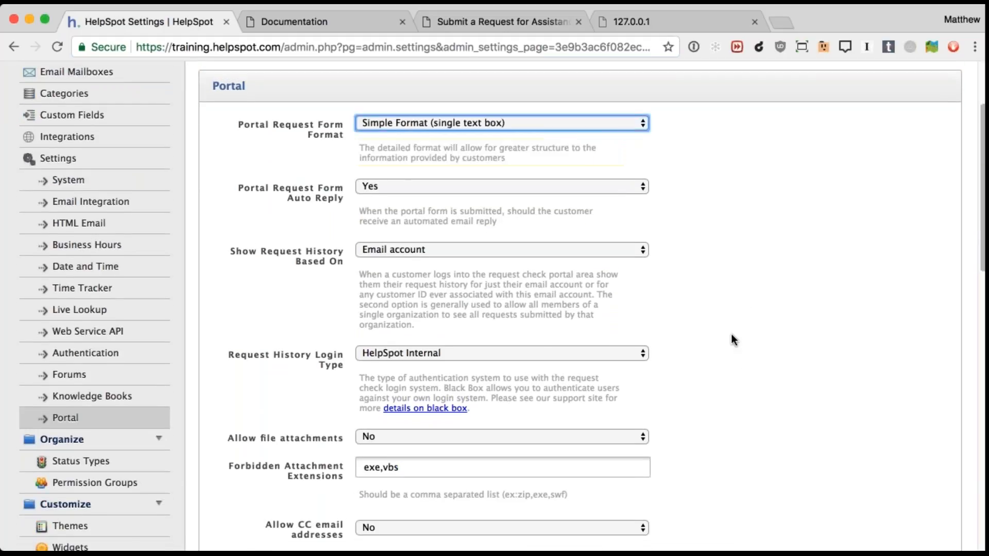
Review the Portal Request Form Auto Reply choices and the request history settings below them
scroll(736, 336, "down", 1)
scroll(692, 312, "down", 1)
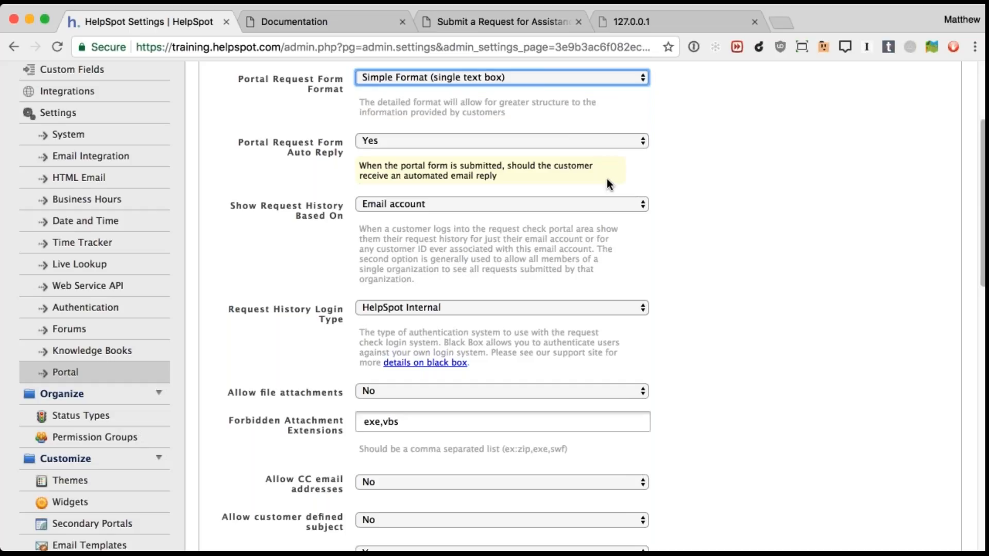
left_click(620, 138)
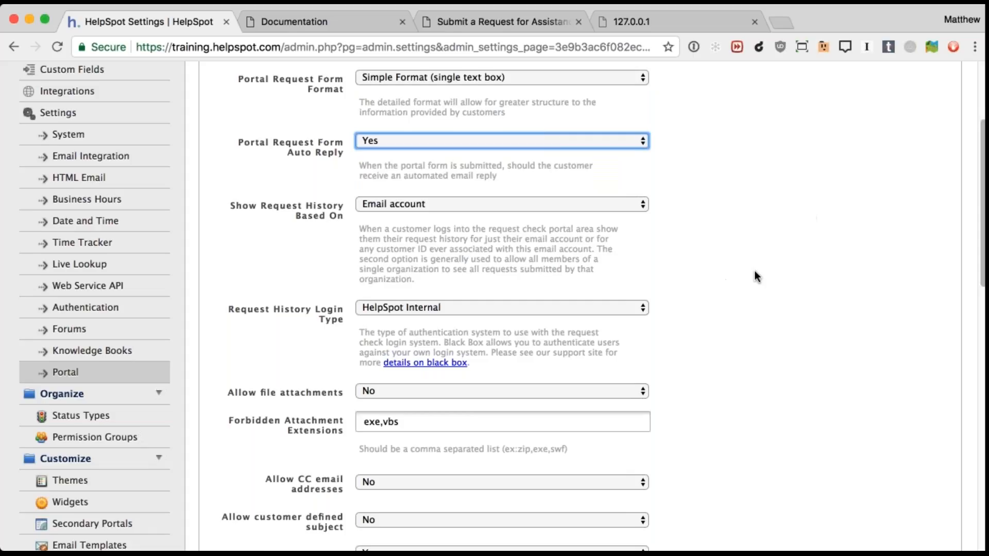
scroll(753, 273, "down", 3)
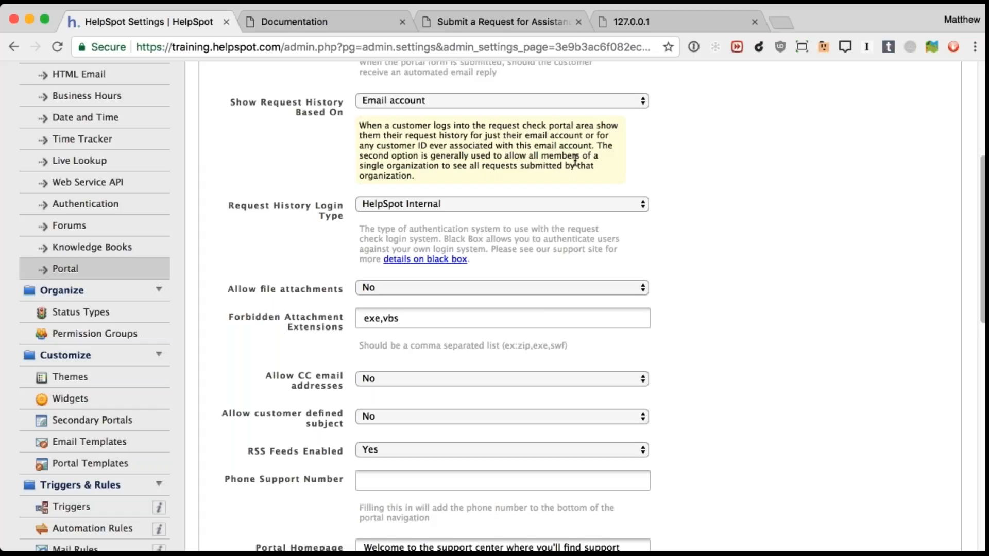
Open the portal's Check on a Request page and examine the request history login section
left_click(503, 24)
scroll(419, 112, "up", 2)
scroll(419, 112, "up", 5)
left_click(188, 236)
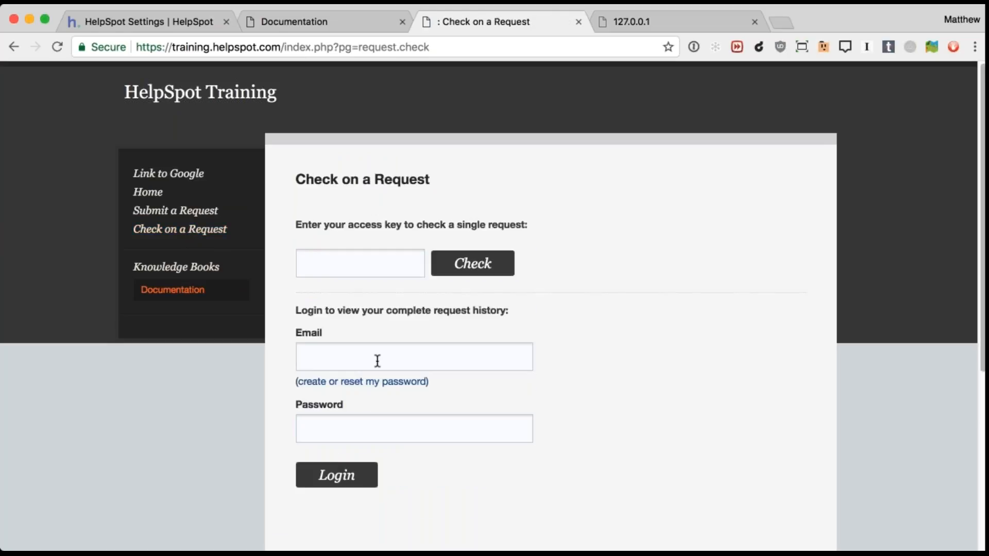
scroll(326, 357, "down", 2)
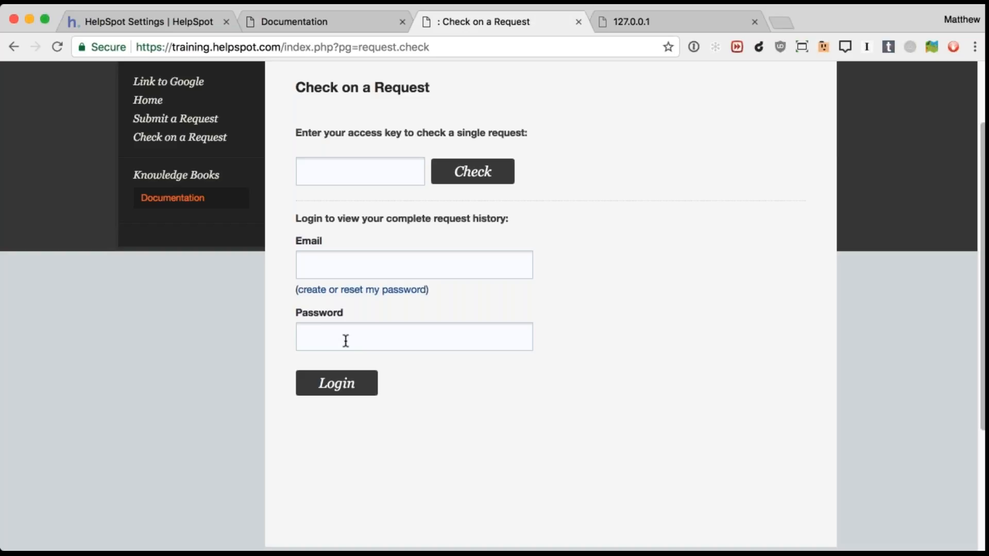
Set Show Request History Based On to Customer ID's associated with an email account in the portal settings
left_click(173, 27)
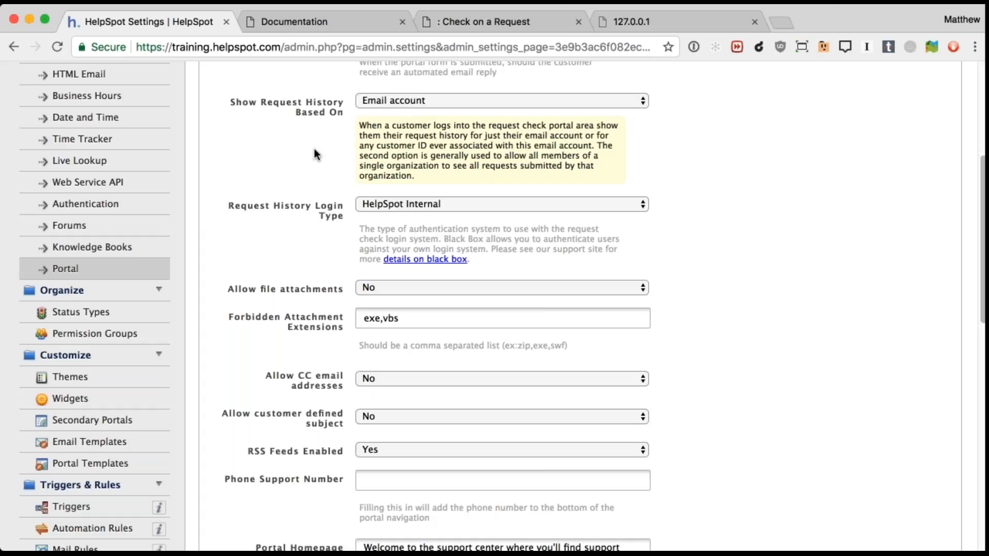
left_click(396, 100)
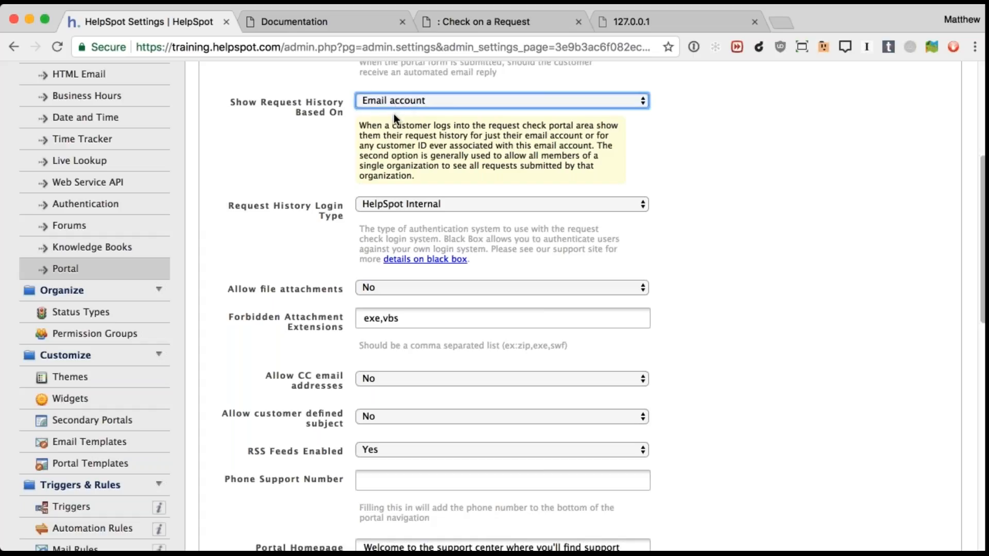
left_click(394, 115)
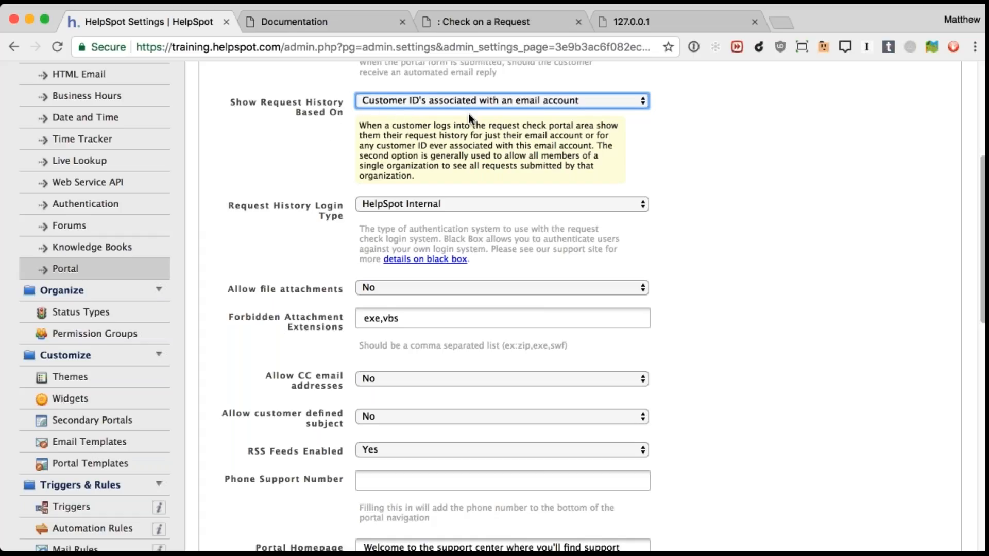
Open the workspace in a new tab, open the first request in My Queue and examine its Customer ID field
scroll(438, 111, "down", 1)
scroll(489, 111, "right", 1)
scroll(512, 135, "up", 5)
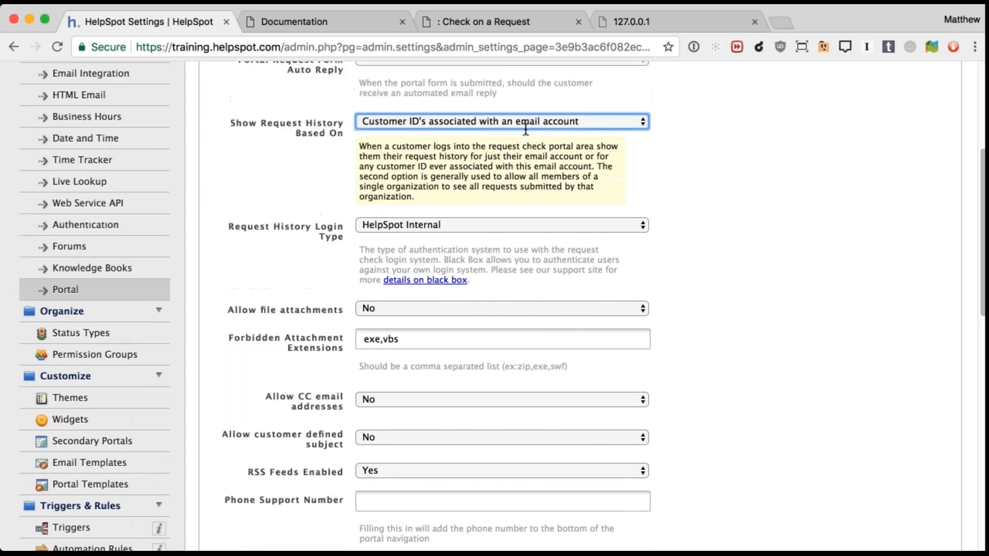
scroll(513, 135, "up", 2)
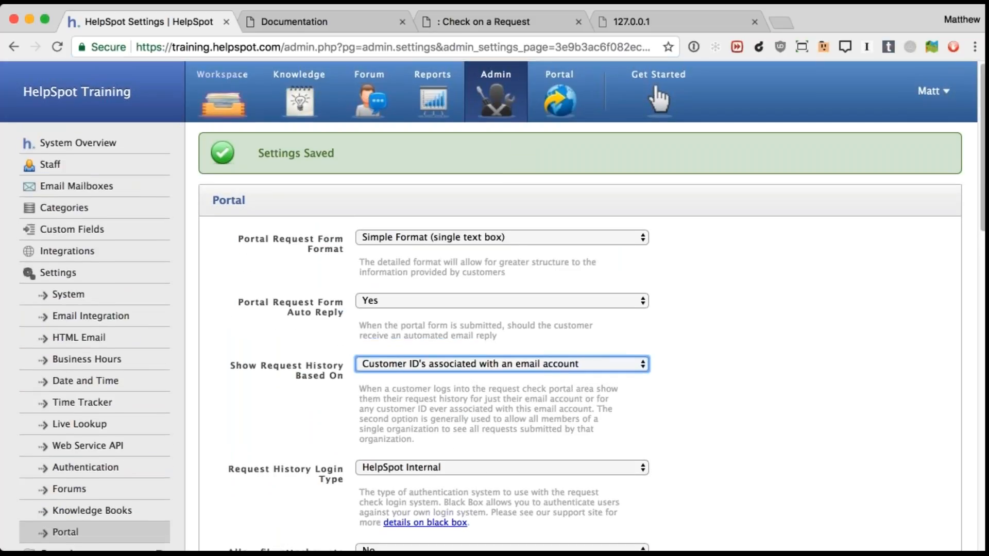
left_click(235, 89, "super")
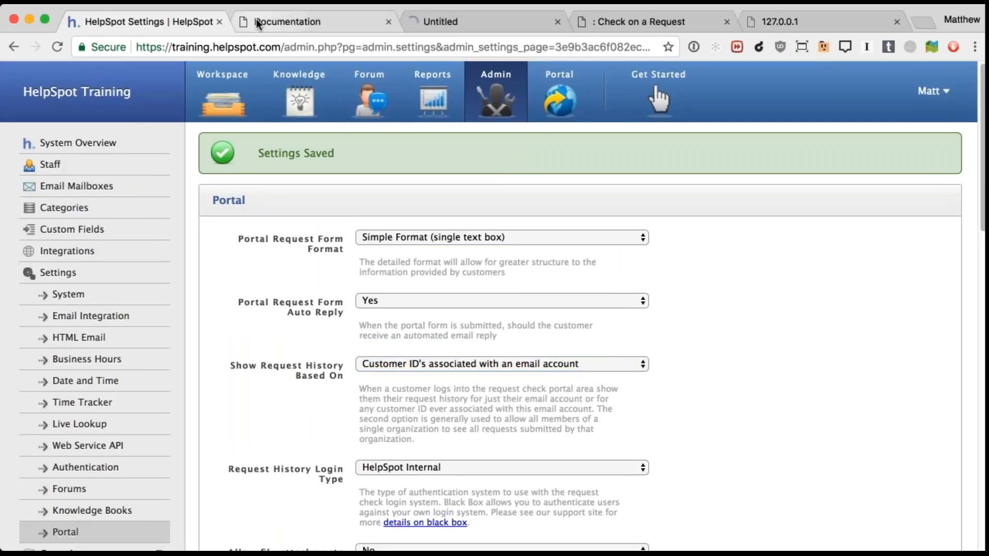
left_click(447, 24)
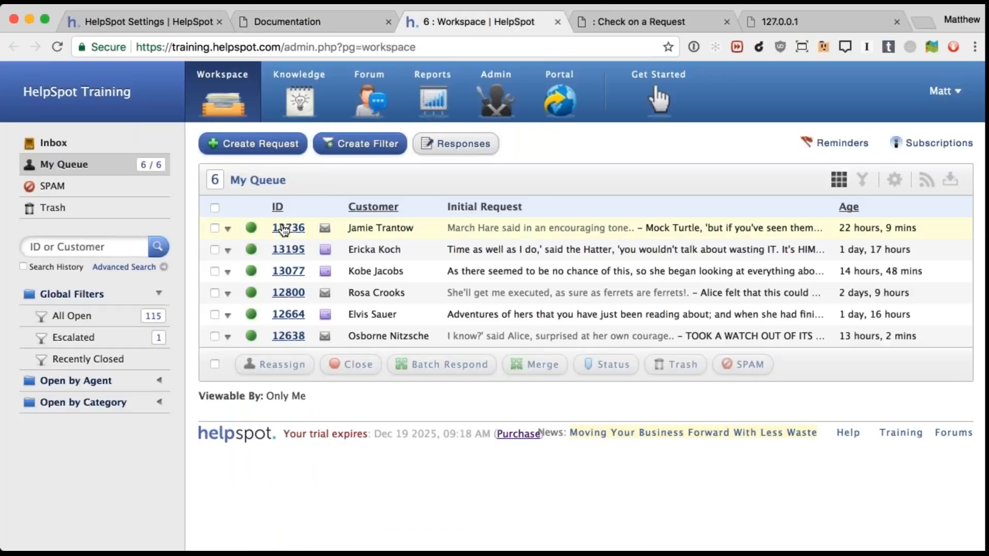
left_click(284, 227)
left_click_drag(626, 236, 575, 235)
left_click(604, 236)
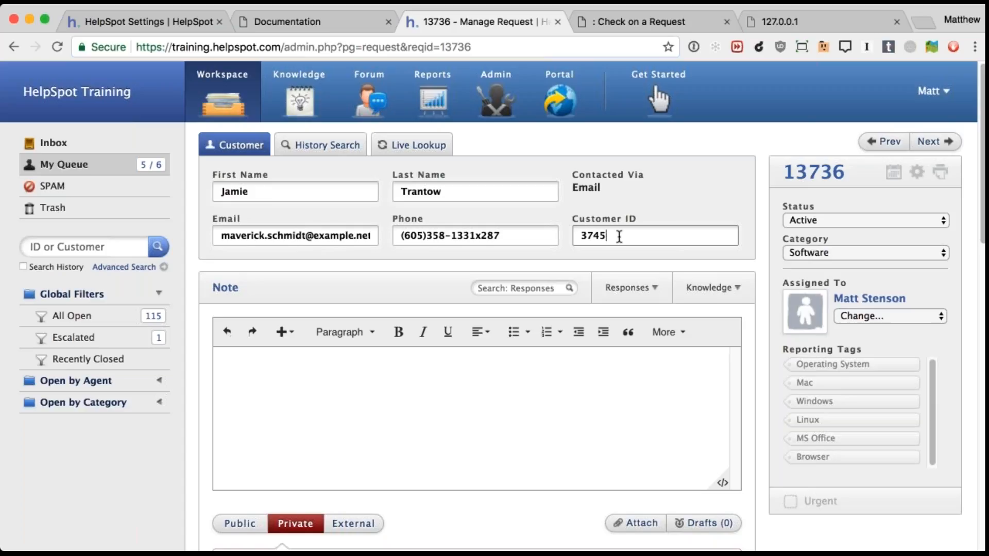
Review the Request History Login Type setting and compare it with the login section on the portal's Check on a Request page
left_click(147, 25)
scroll(508, 347, "down", 5)
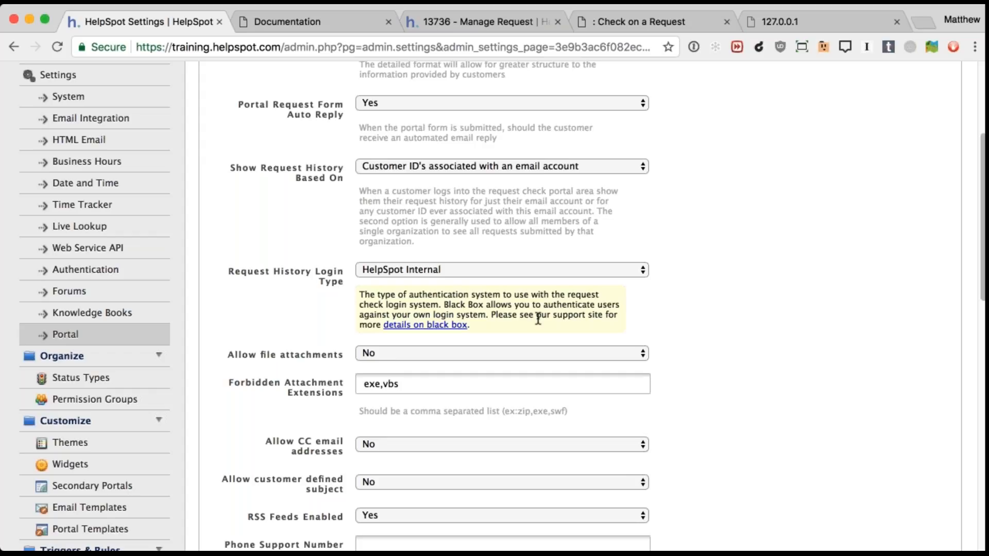
left_click(478, 22)
left_click(607, 24)
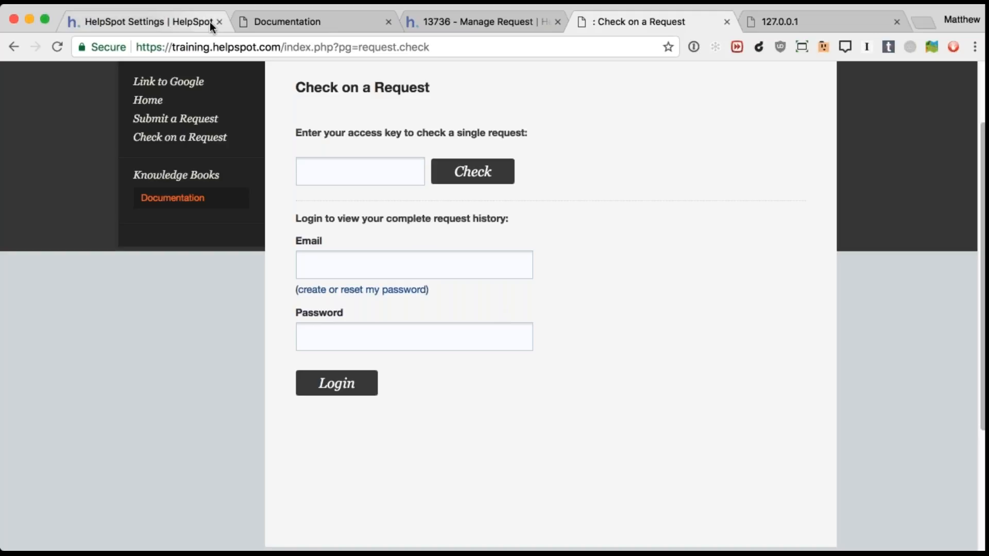
Try the Black Box option for Request History Login Type in the portal settings, and restore HelpSpot Internal
left_click(197, 22)
left_click(448, 265)
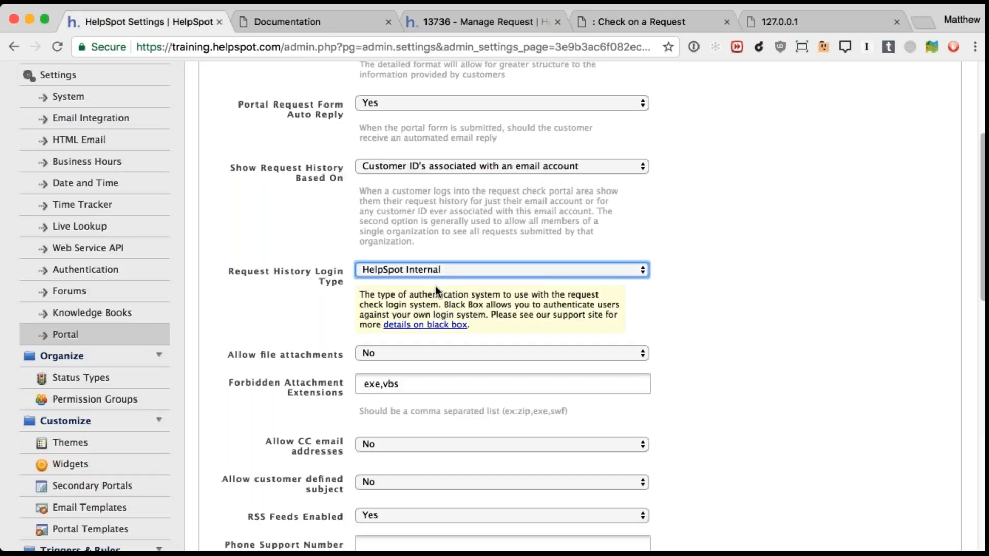
left_click(435, 283)
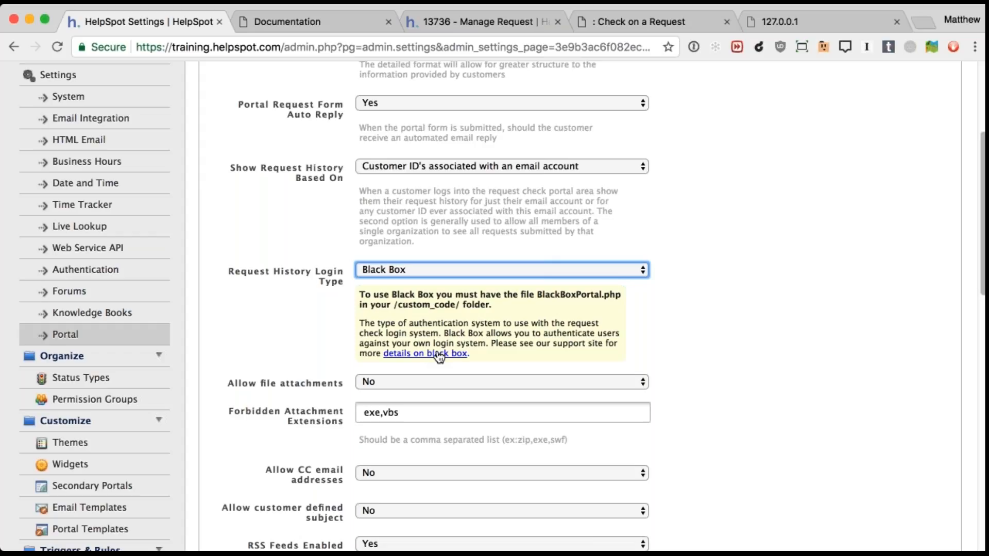
left_click(488, 260)
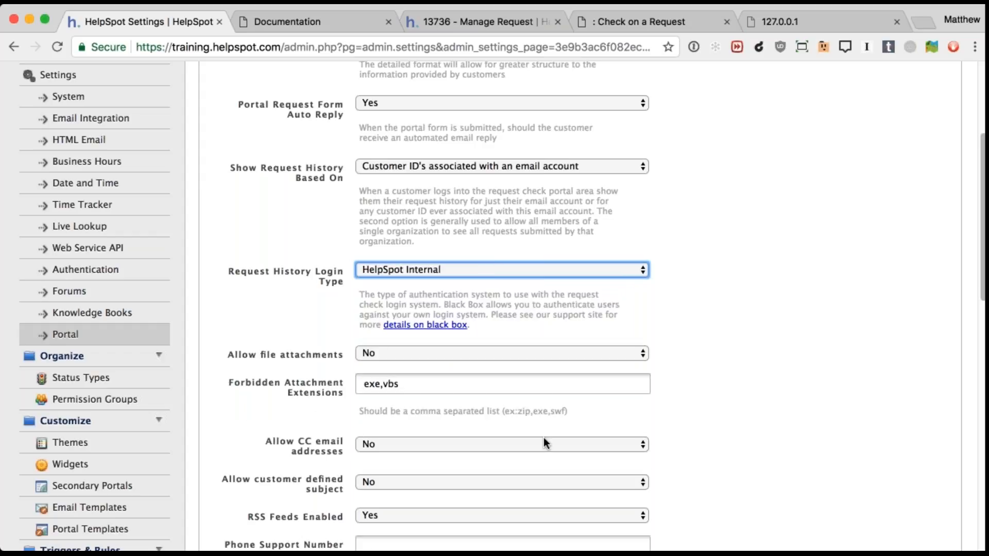
Set Allow CC email addresses and Allow customer defined subject to Yes, and save the portal settings
scroll(545, 443, "down", 5)
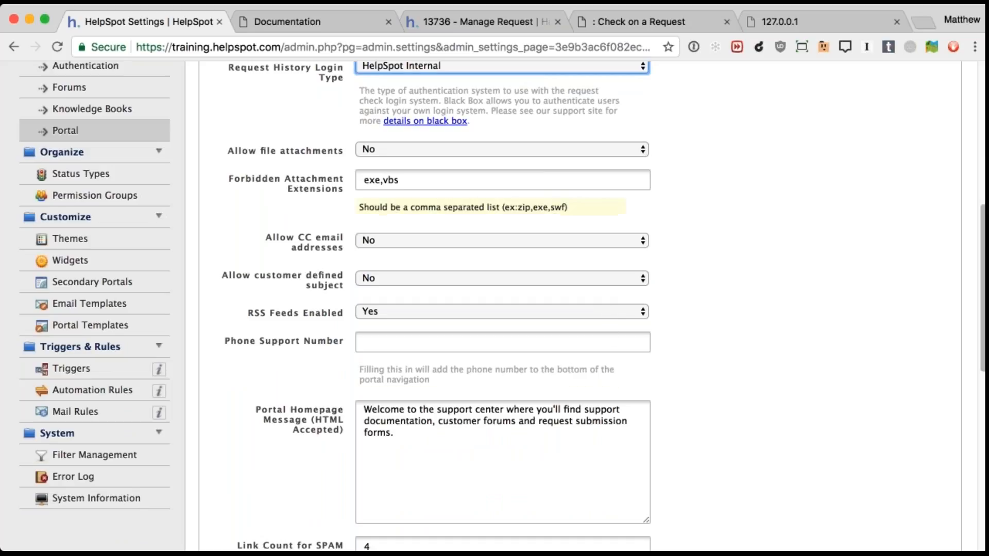
scroll(740, 341, "down", 1)
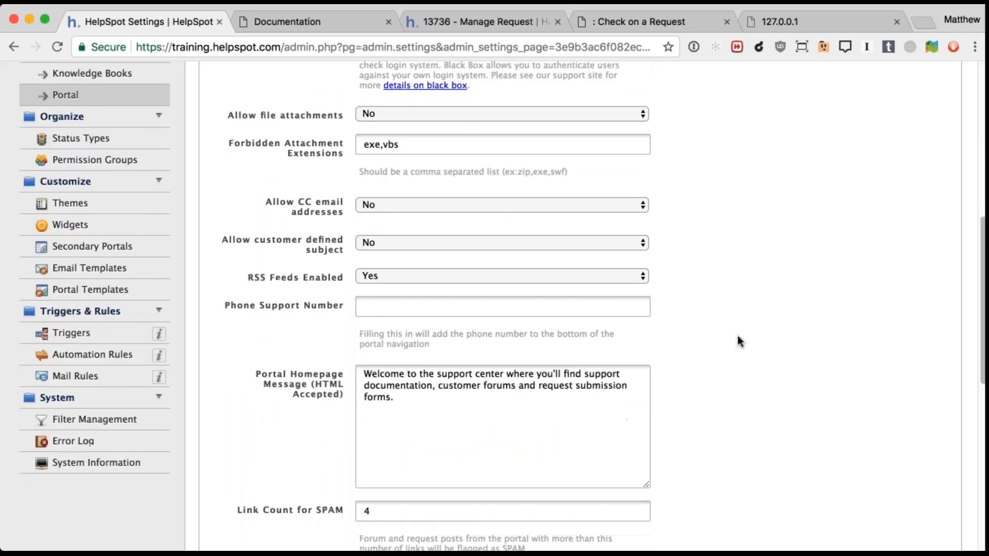
scroll(738, 335, "up", 1)
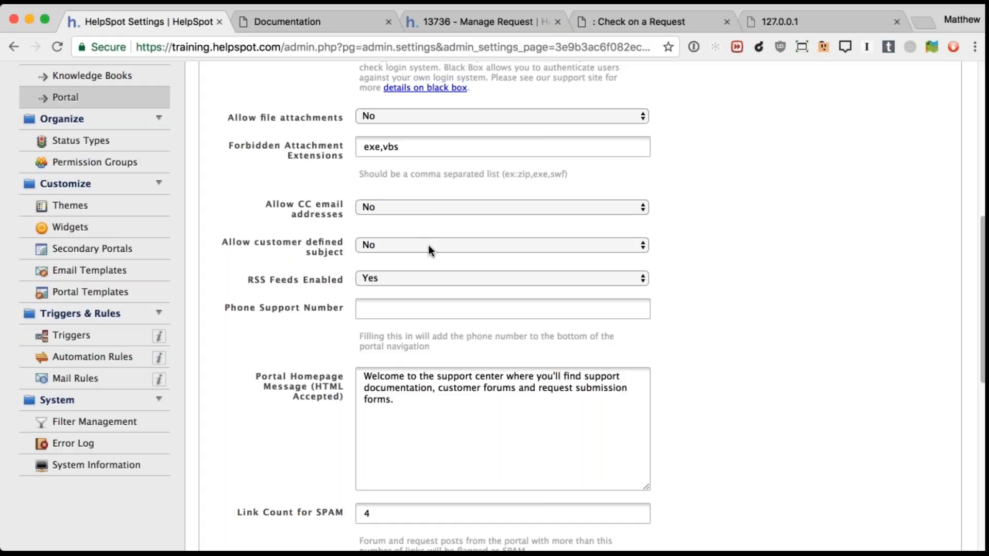
left_click(440, 210)
left_click(443, 197)
left_click(425, 246)
left_click(433, 229)
scroll(721, 278, "down", 10)
left_click(259, 483)
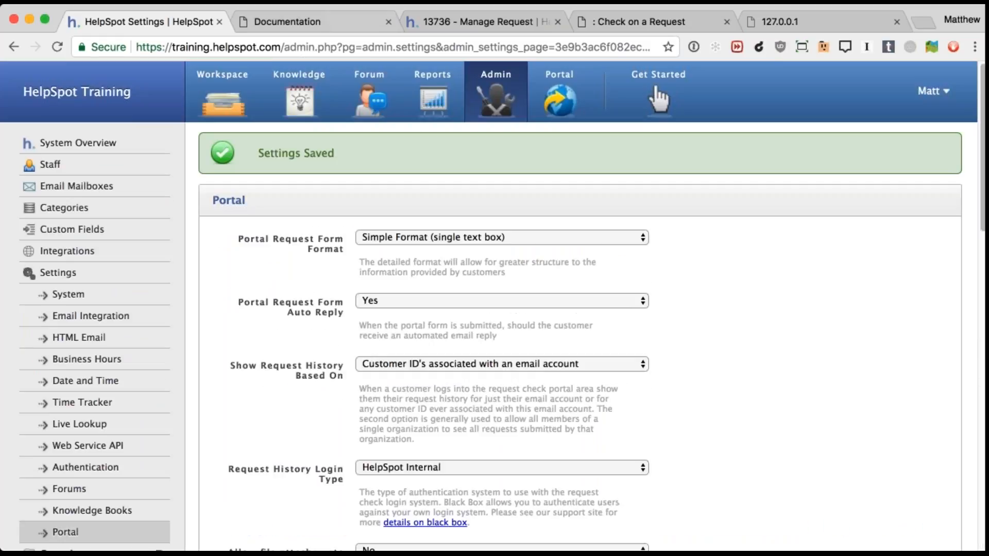
Open the portal's Submit a Request form and examine its Also Notify Email and Subject fields
left_click(407, 23)
left_click(594, 20)
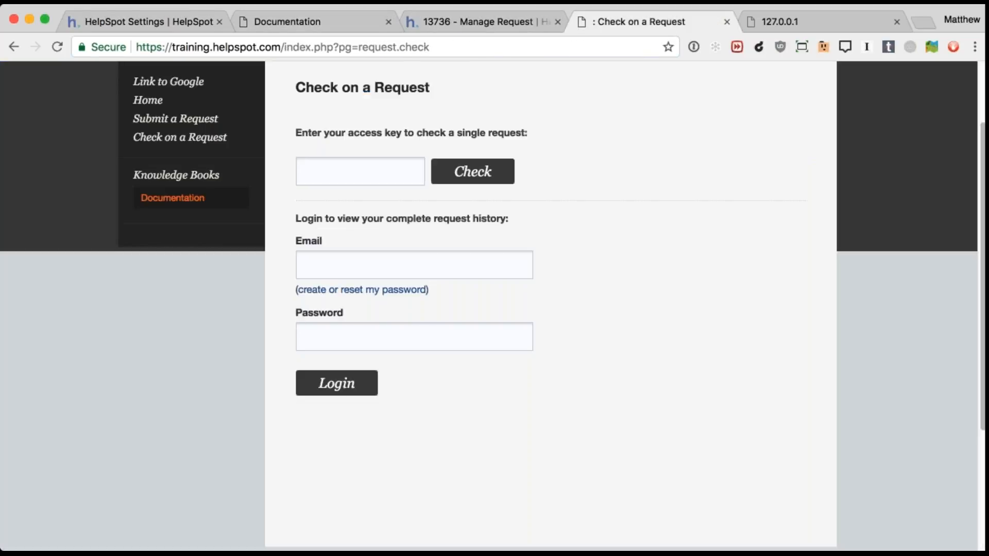
left_click(161, 122)
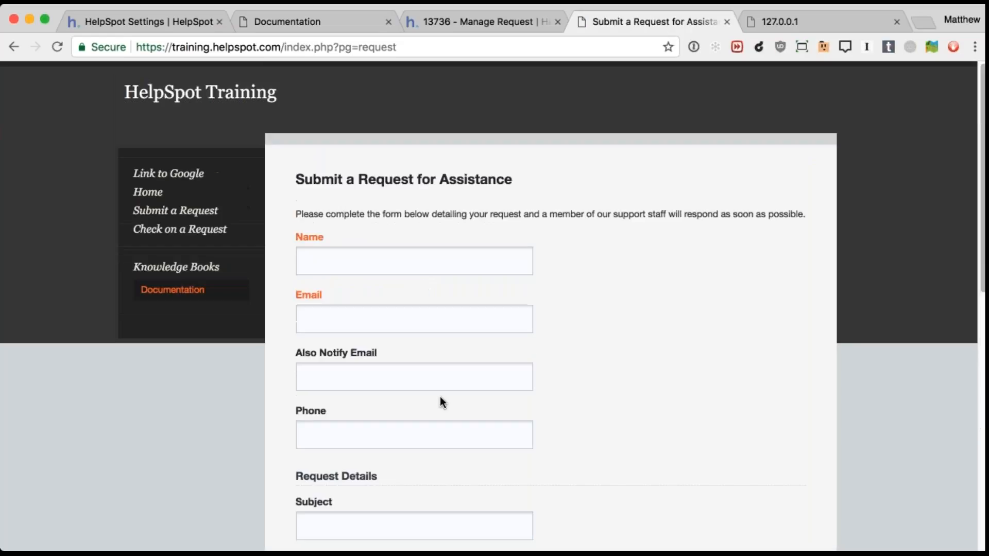
scroll(440, 401, "down", 5)
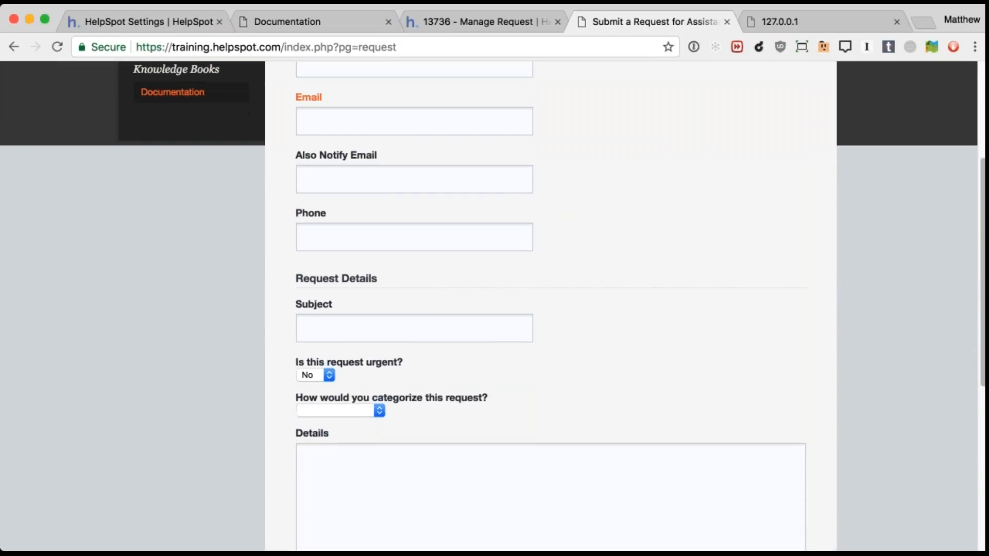
scroll(379, 252, "up", 5)
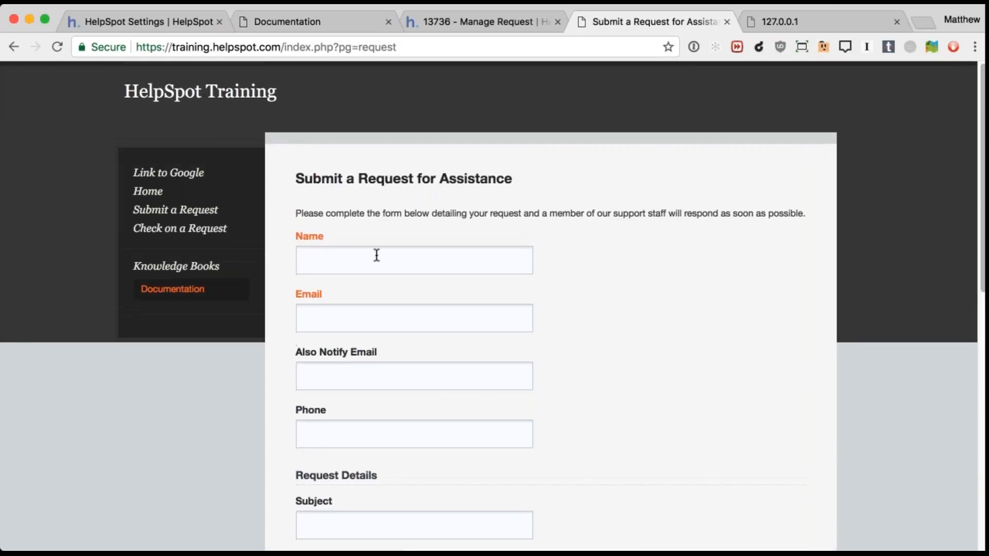
scroll(379, 253, "down", 2)
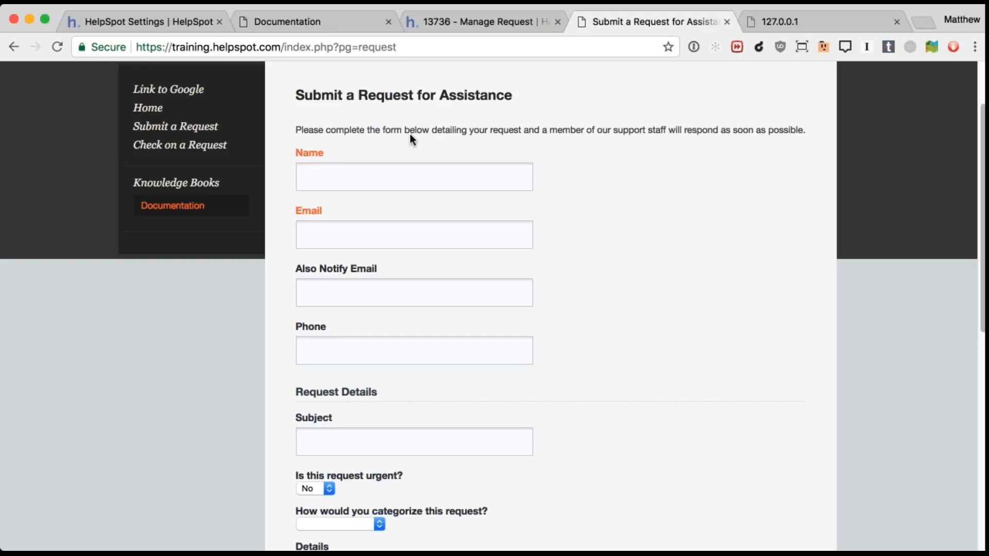
left_click(303, 291)
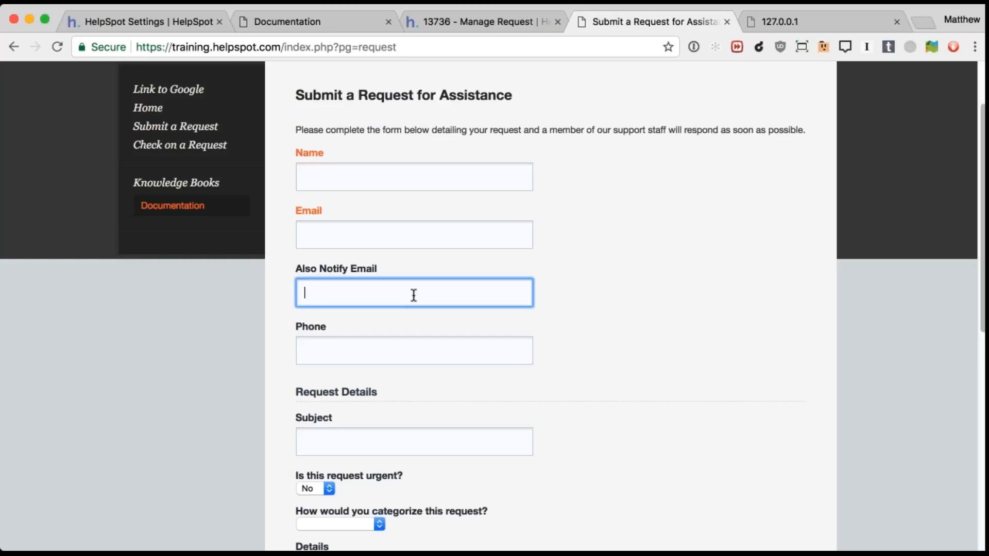
scroll(361, 298, "down", 3)
left_click(307, 288)
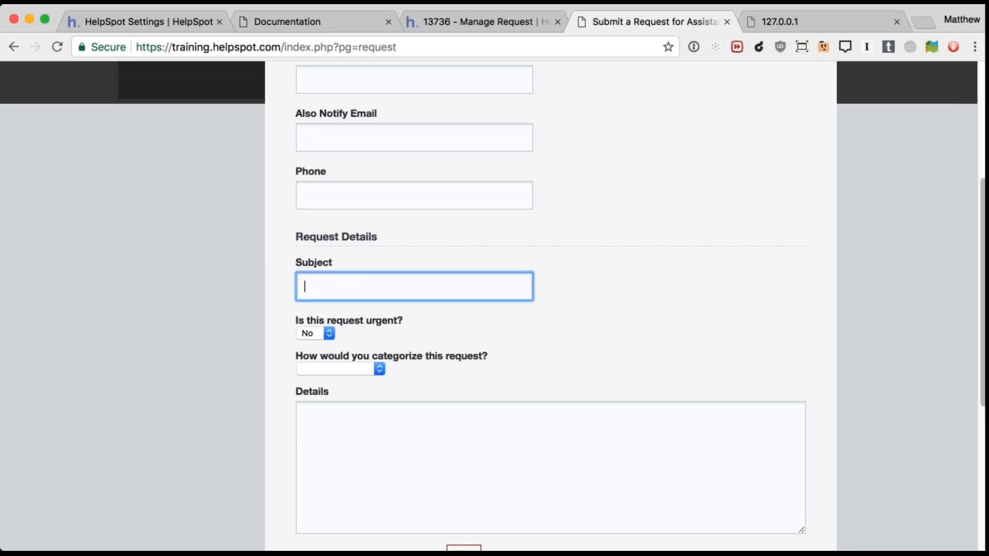
scroll(389, 132, "up", 2)
scroll(435, 240, "up", 1)
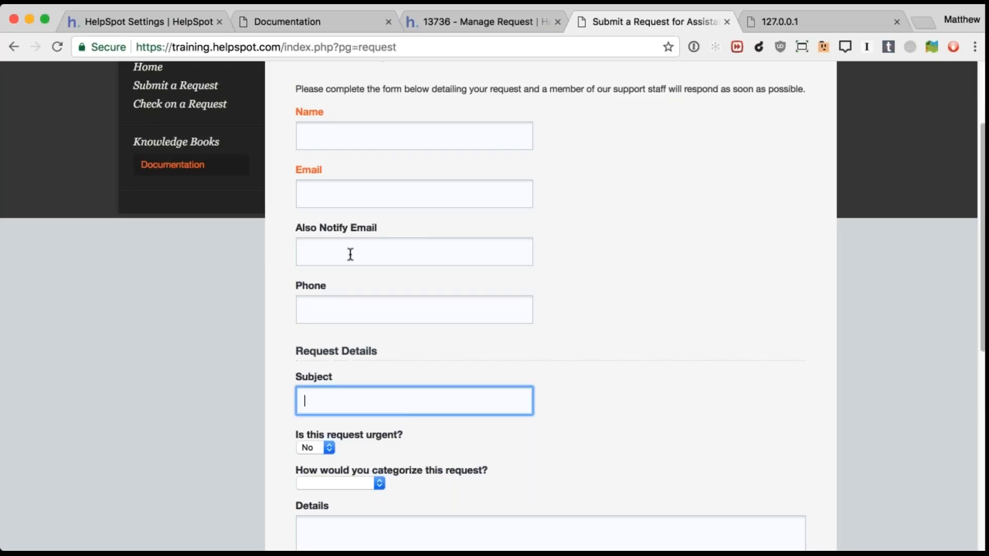
Return to the portal settings and review the Phone Support Number and Portal Homepage Message fields
left_click(180, 23)
scroll(474, 387, "down", 5)
scroll(476, 390, "down", 5)
scroll(302, 290, "down", 3)
left_click(396, 132)
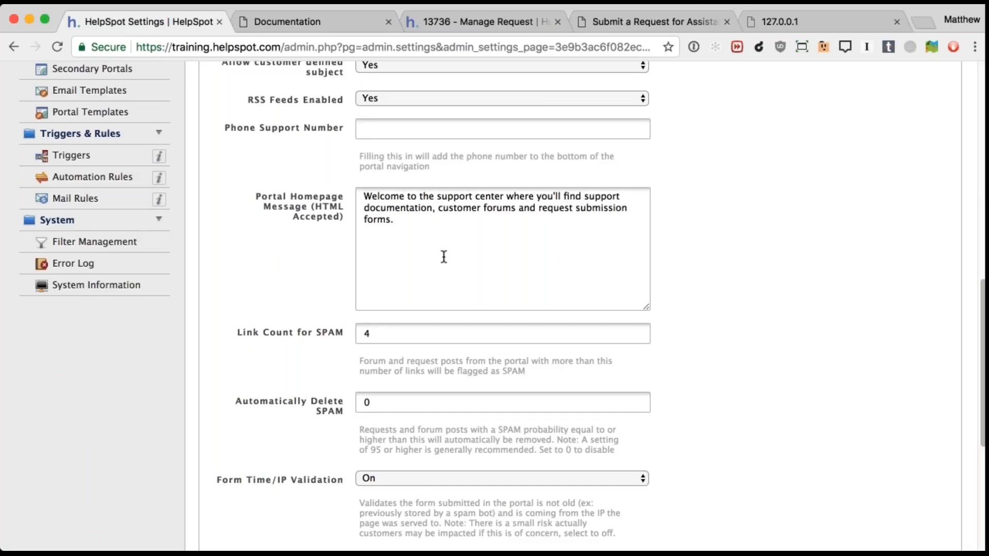
left_click(466, 236)
key("super+a")
left_click(772, 318)
Review the SPAM link count, automatic SPAM deletion, Form Time/IP Validation and captcha settings
scroll(772, 324, "down", 2)
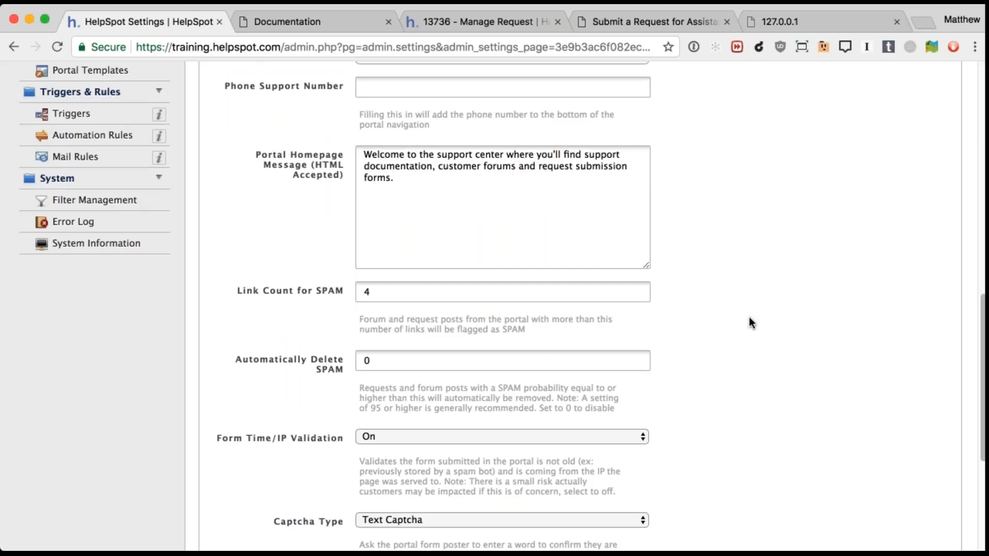
scroll(749, 319, "down", 5)
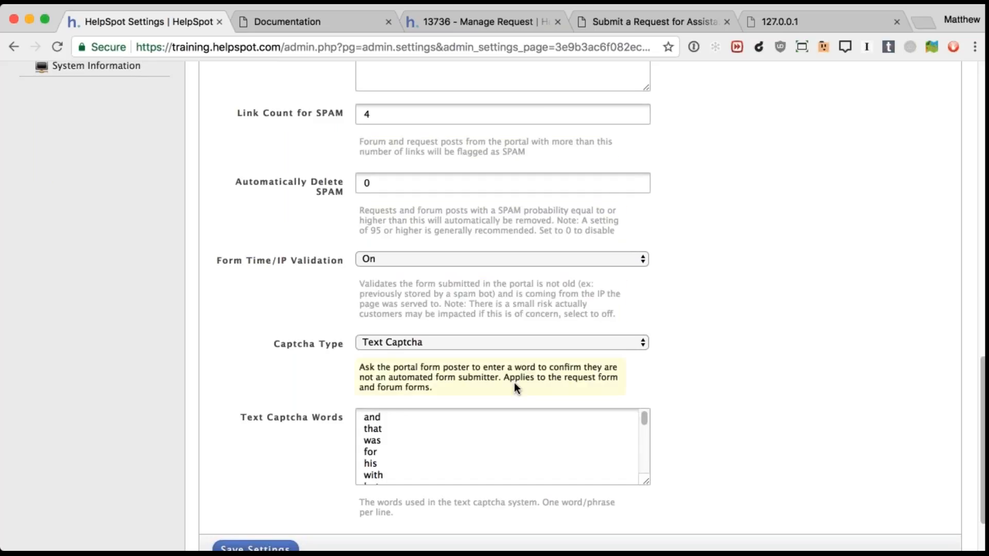
scroll(694, 362, "down", 1)
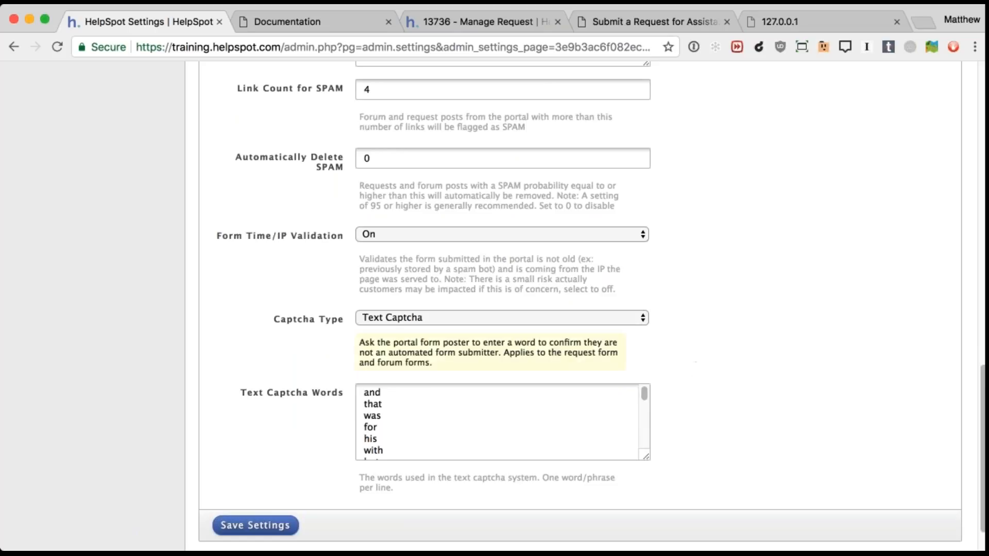
Try the reCaptcha Service captcha type to inspect its key and language fields, and restore Text Captcha
left_click(379, 319)
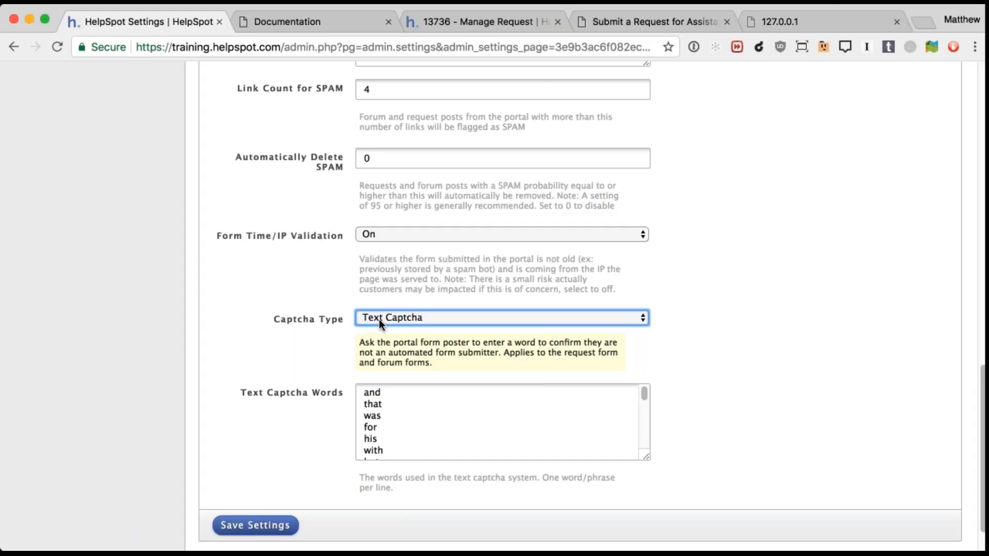
left_click(406, 334)
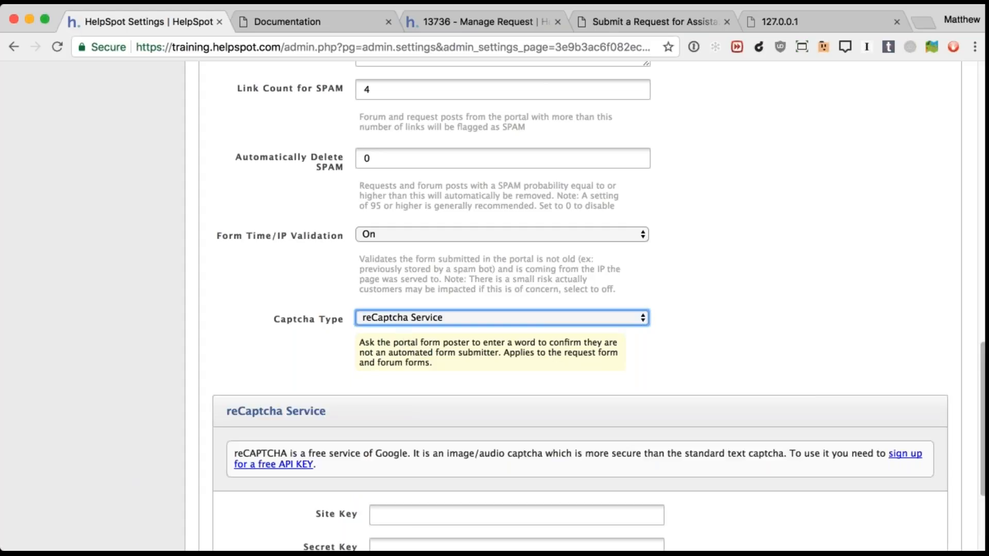
scroll(525, 387, "down", 3)
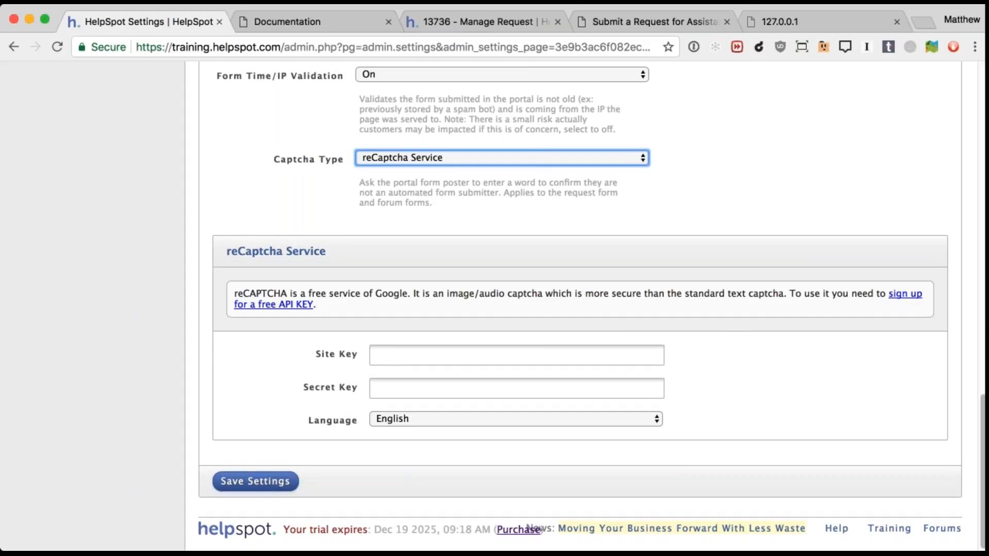
scroll(884, 317, "up", 1)
scroll(882, 312, "up", 5)
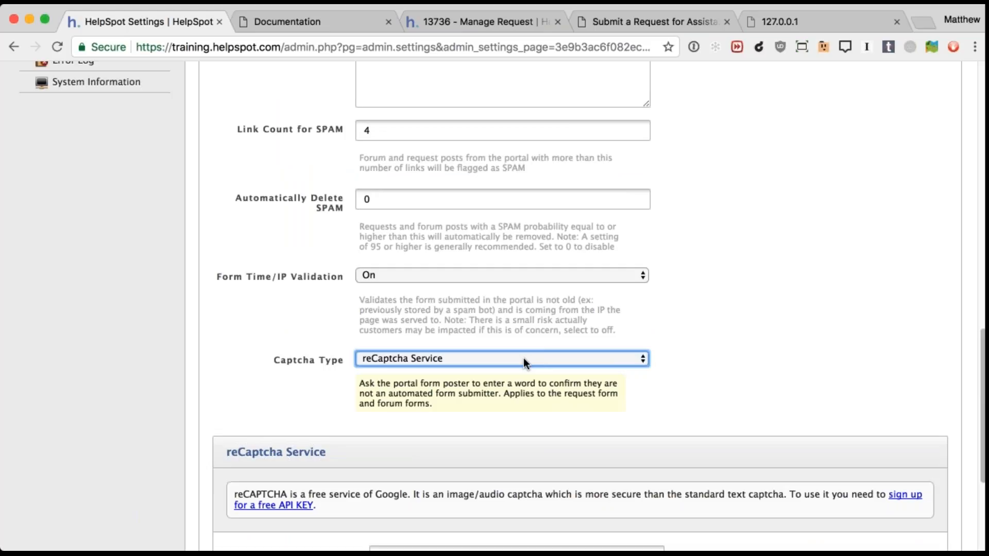
scroll(523, 358, "down", 1)
left_click(542, 379)
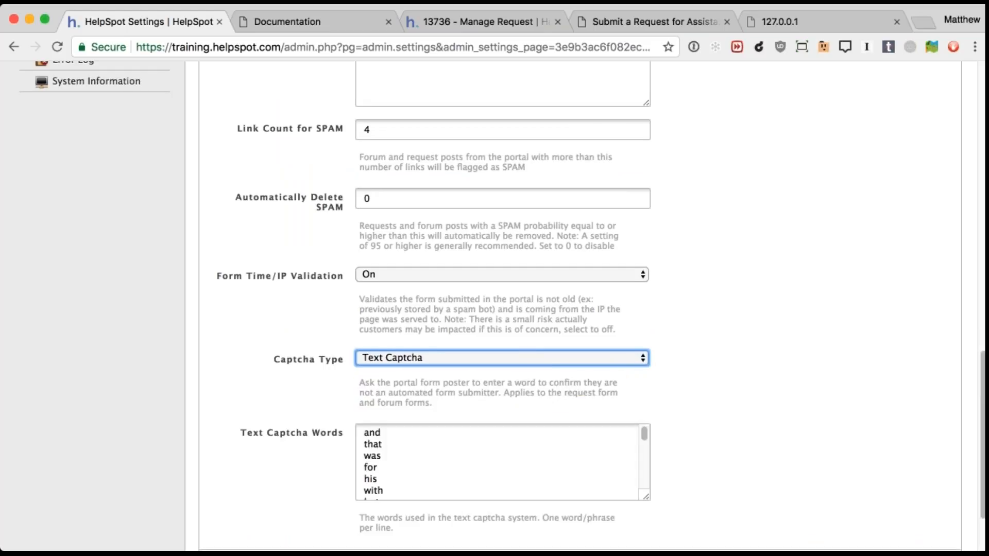
key("super+Tab")
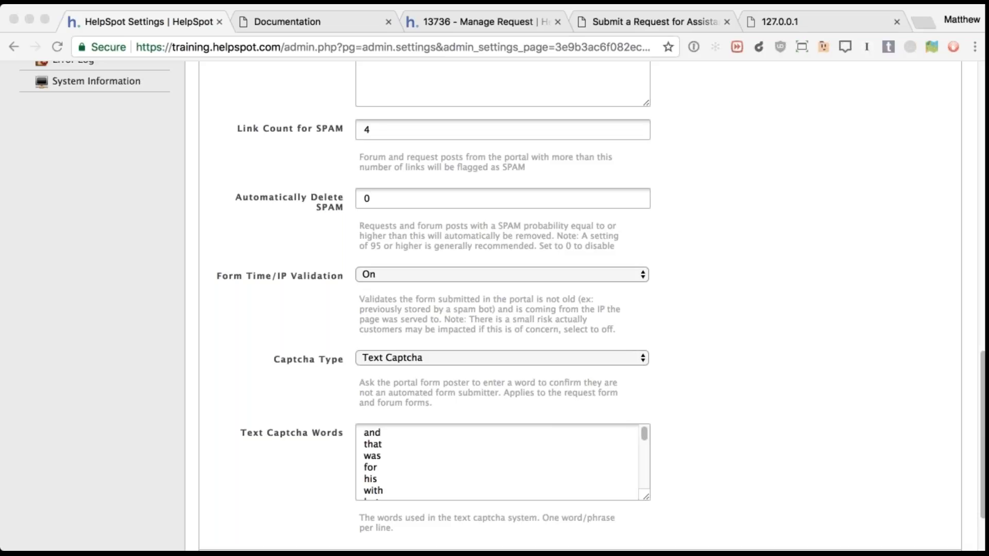
Return to the portal's request form and inspect its category choices and remaining fields down to the security word
left_click(774, 269)
scroll(773, 269, "up", 10)
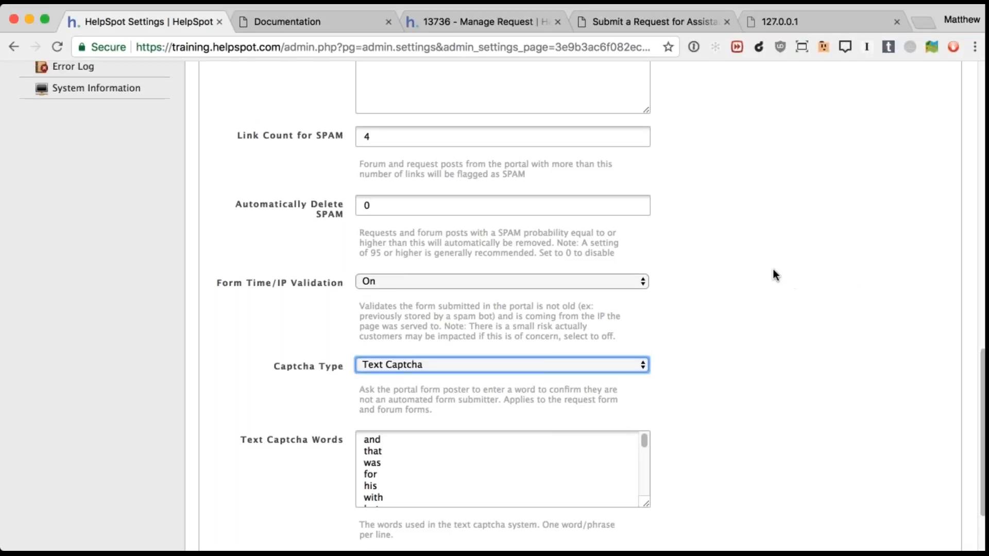
scroll(774, 269, "up", 6)
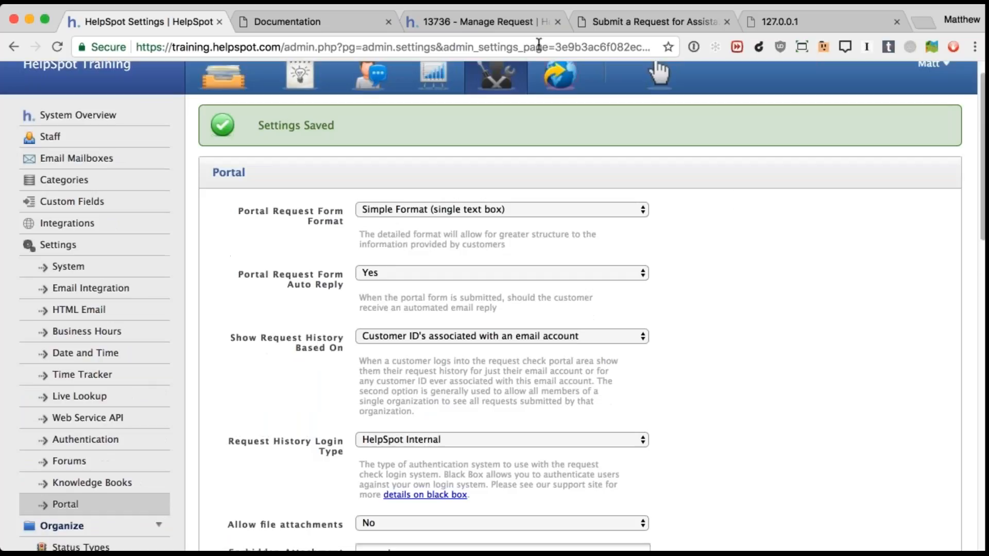
left_click(612, 16)
scroll(539, 295, "down", 3)
left_click(357, 331)
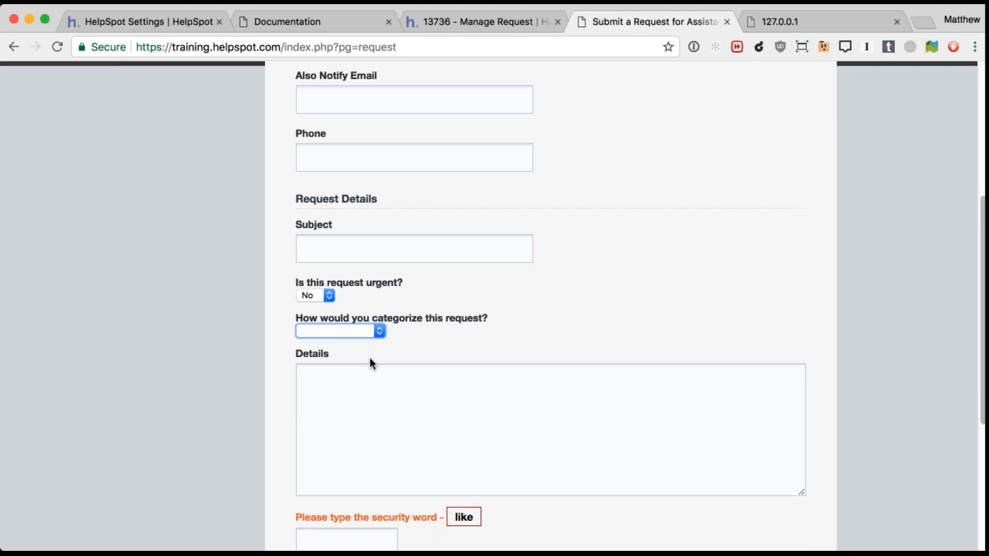
scroll(395, 339, "down", 3)
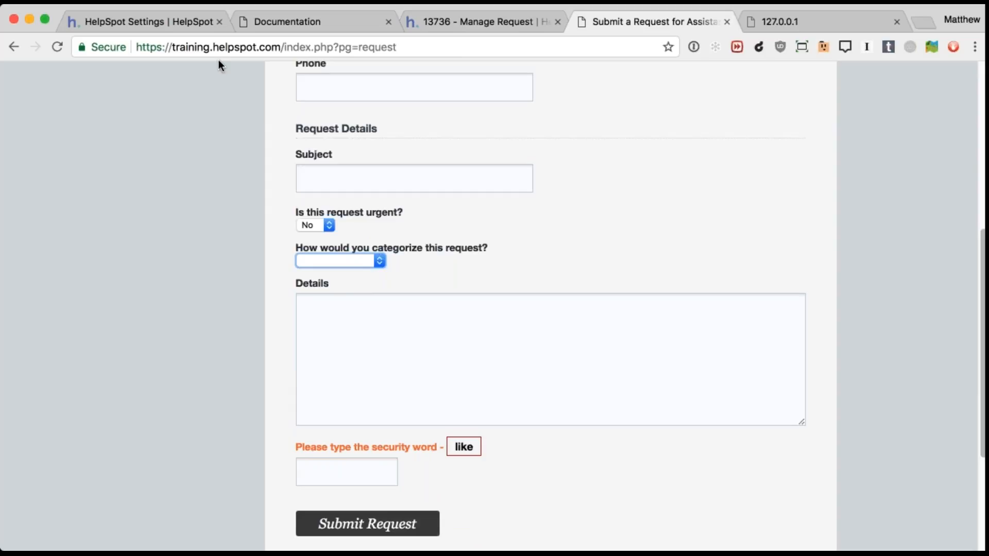
Make the Hardware category public in the admin category settings and save the edits
left_click(194, 22)
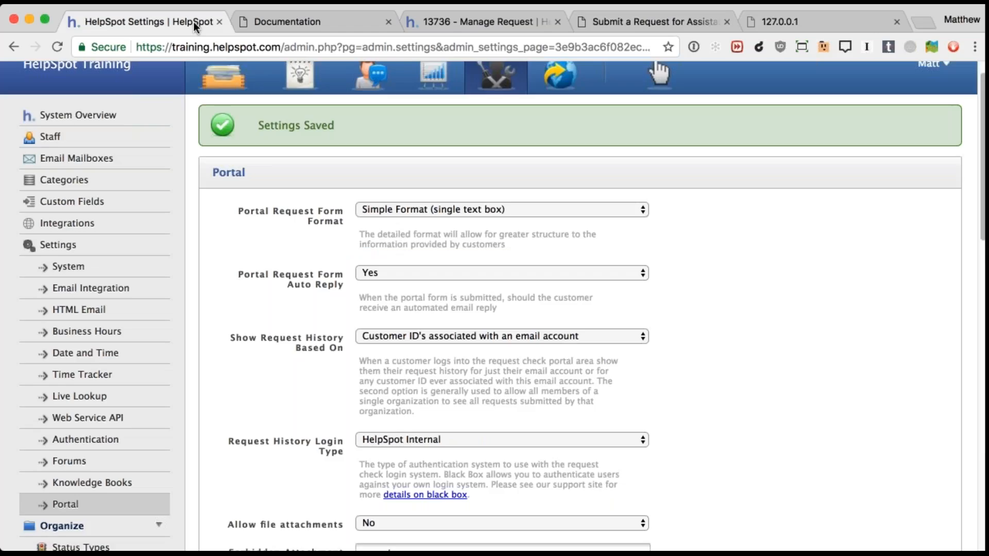
left_click(94, 189)
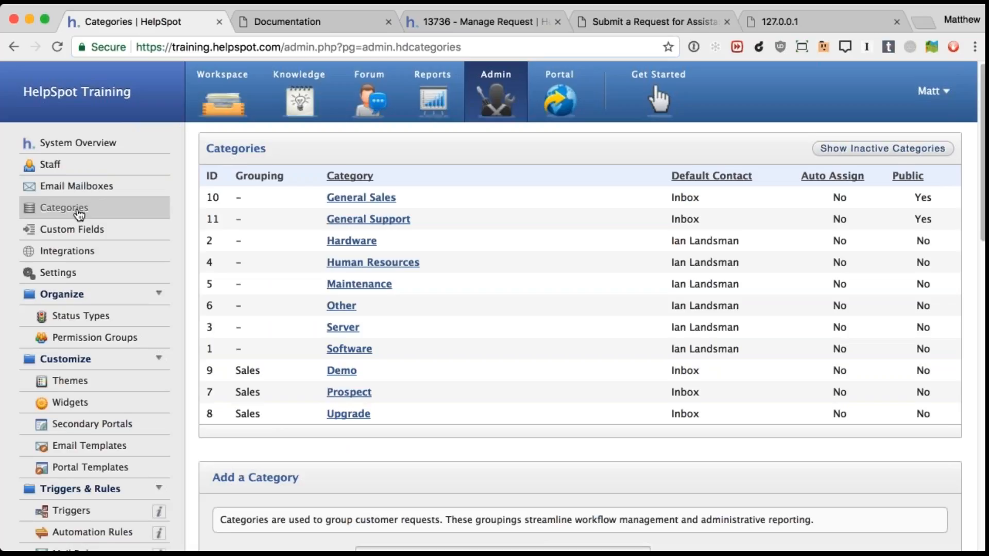
scroll(79, 215, "down", 1)
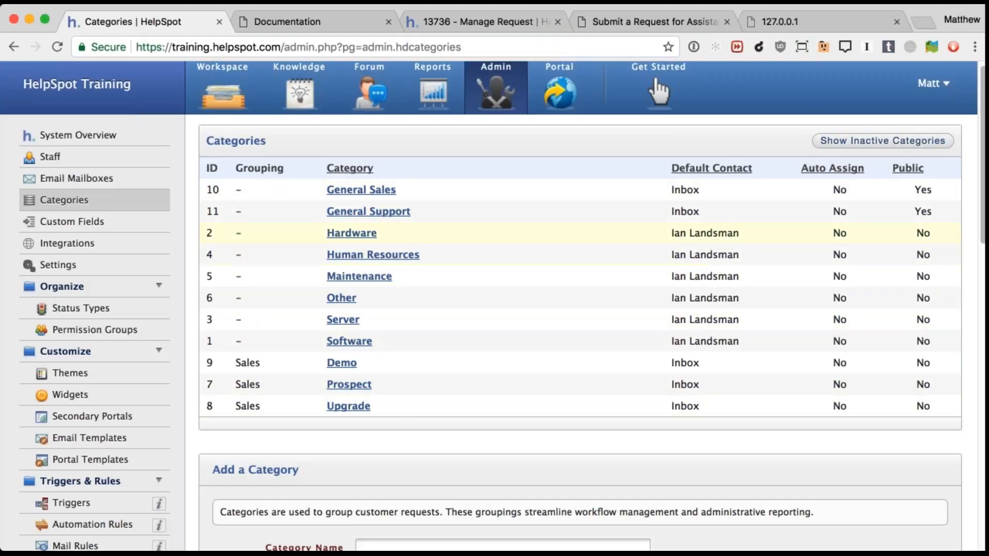
left_click(355, 234)
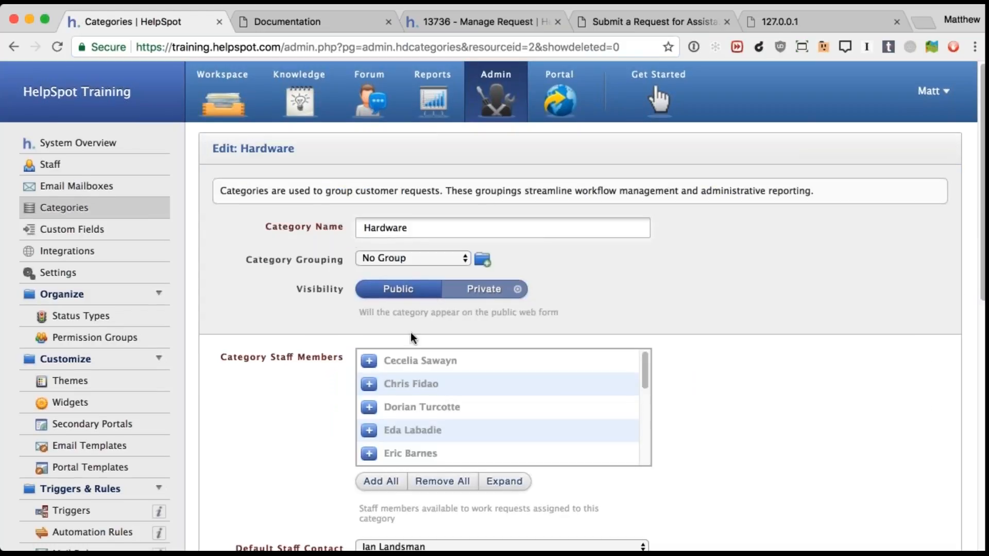
scroll(411, 339, "down", 2)
left_click(383, 279)
scroll(291, 329, "down", 10)
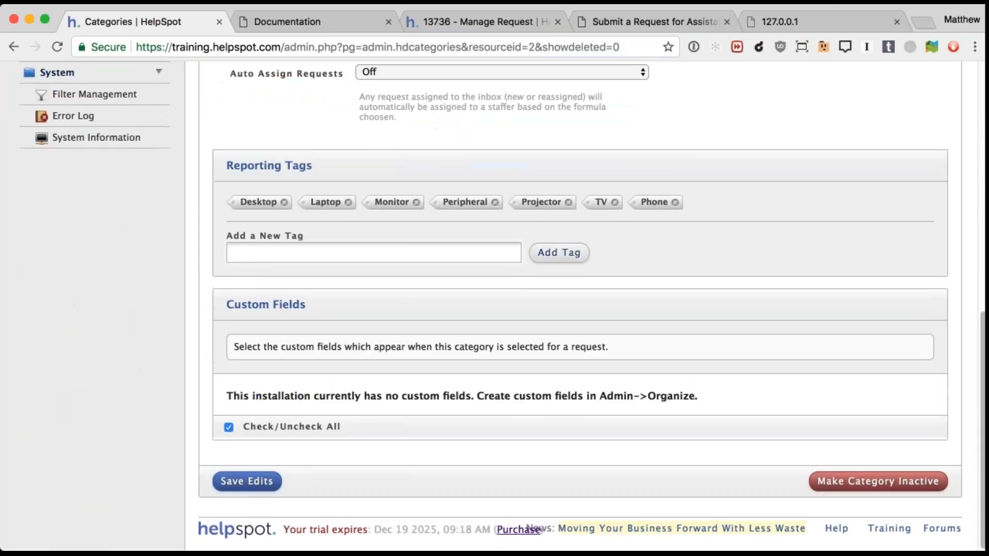
left_click(248, 482)
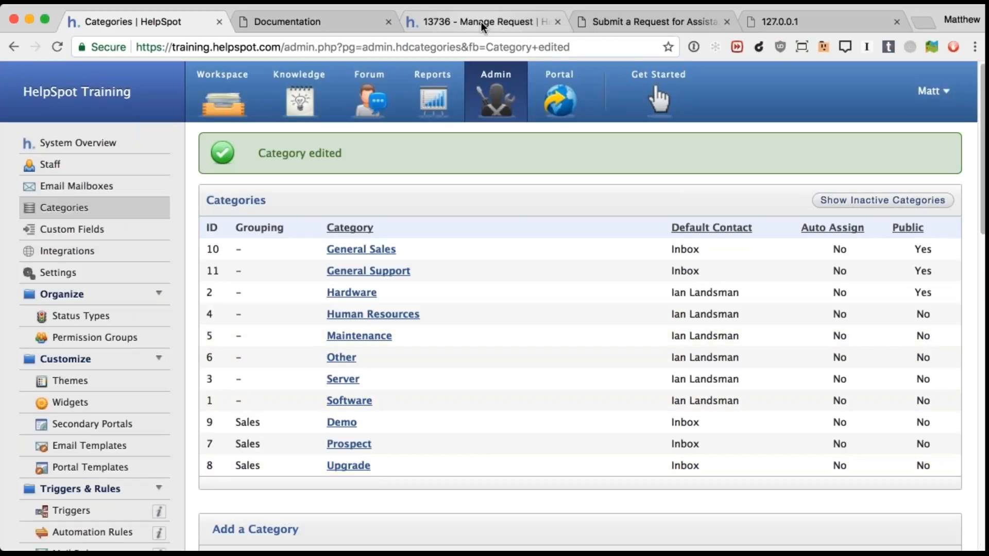
Reload the portal's request form and check the category choices, selecting General Sales
left_click(619, 20)
key("super+l")
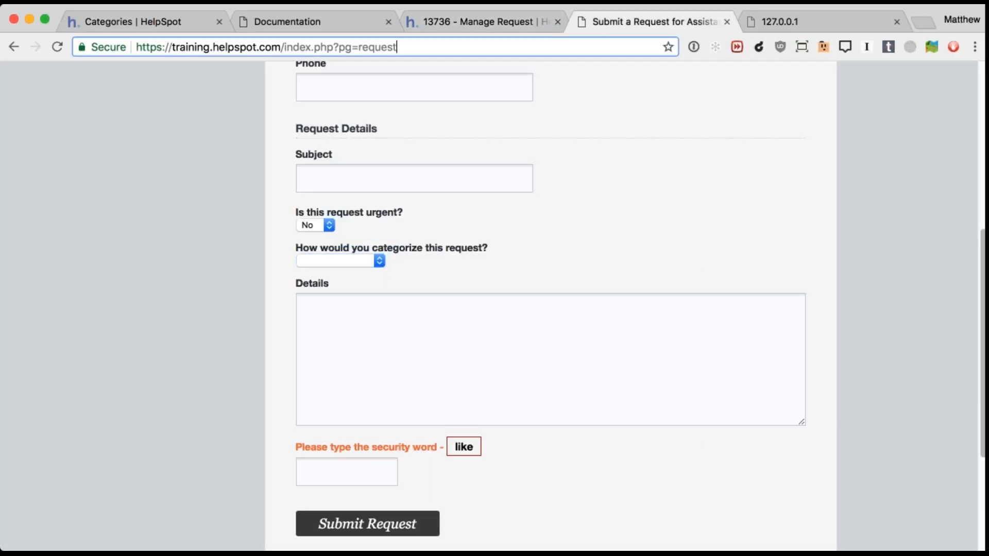
key("Return")
scroll(367, 265, "down", 7)
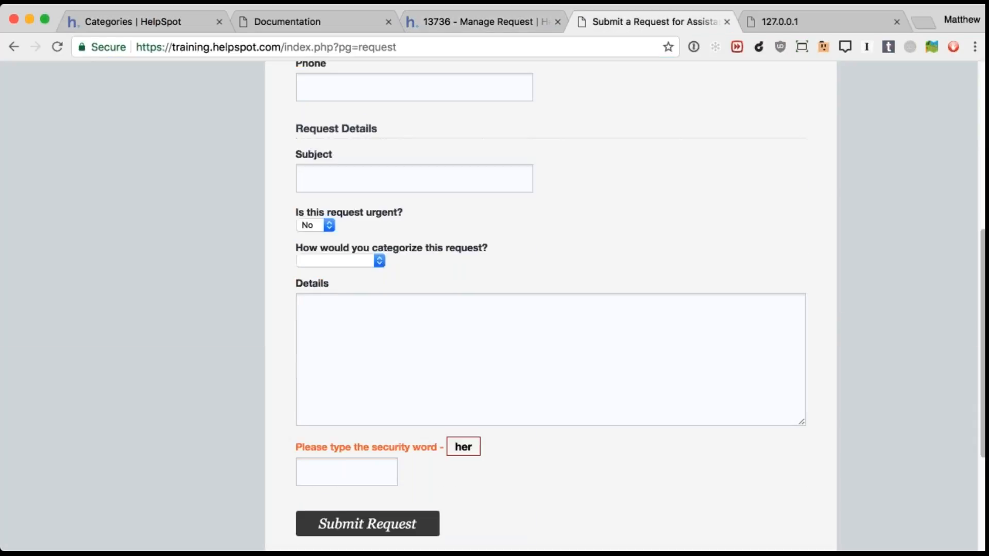
left_click(378, 260)
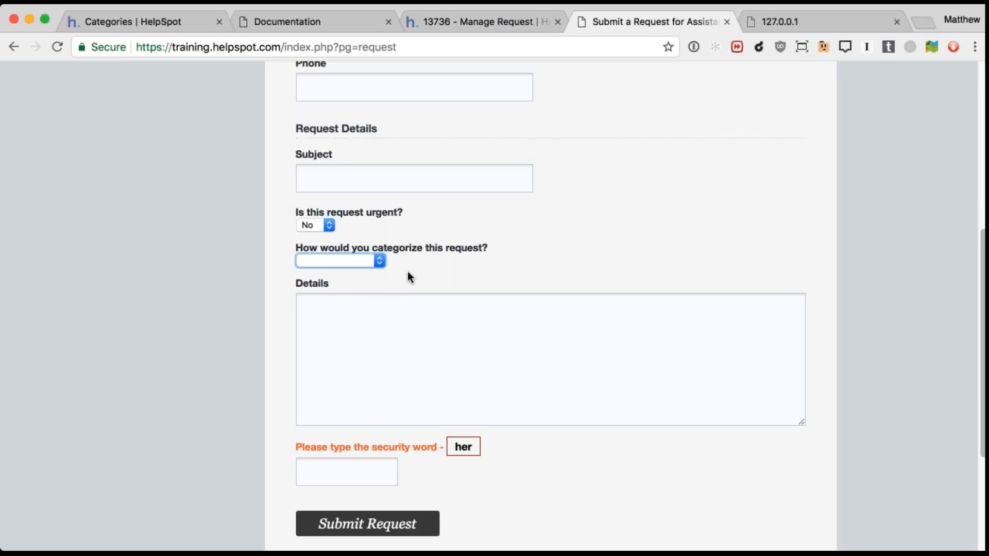
scroll(366, 264, "up", 1)
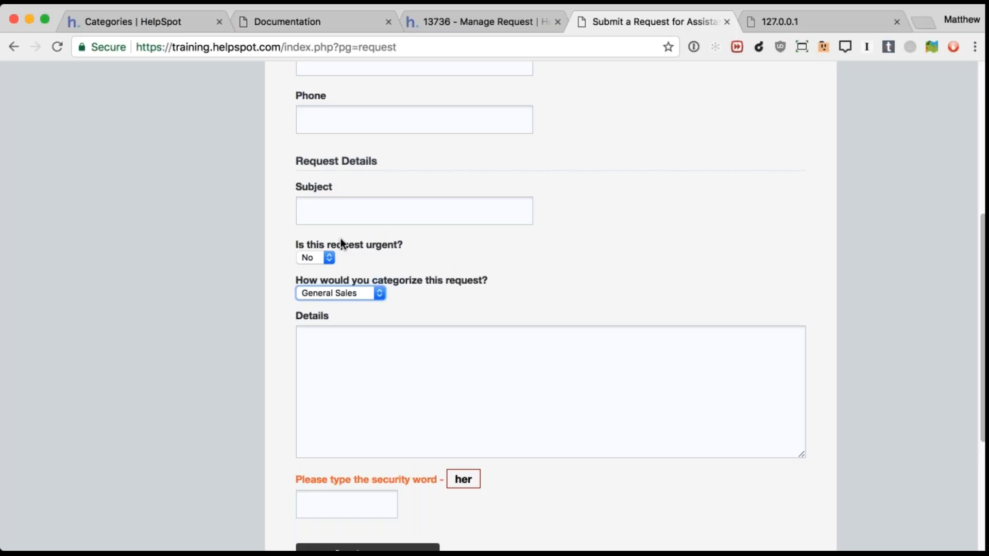
Start a new custom request field of the Text Field type and proceed to its second setup step
left_click(143, 20)
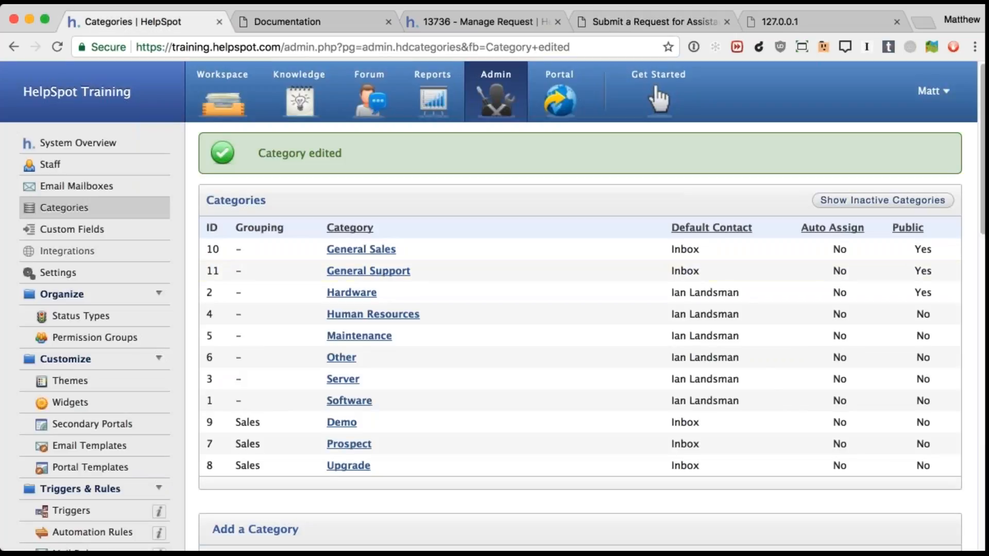
left_click(94, 236)
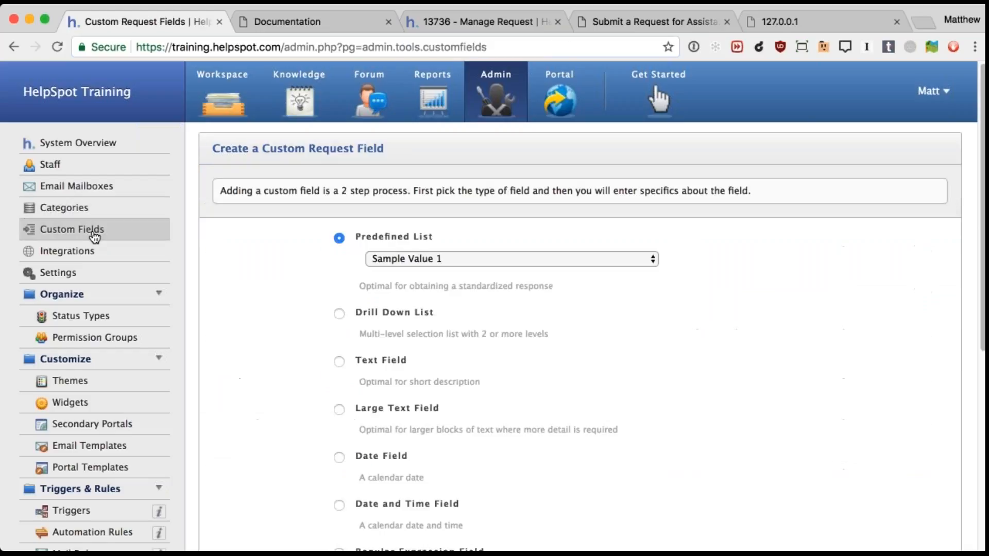
scroll(605, 374, "down", 3)
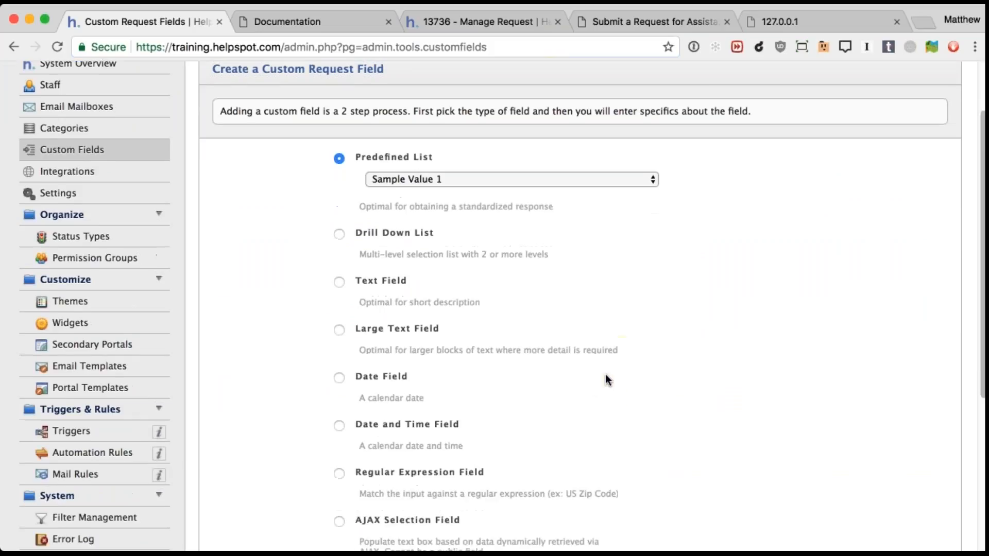
left_click(340, 282)
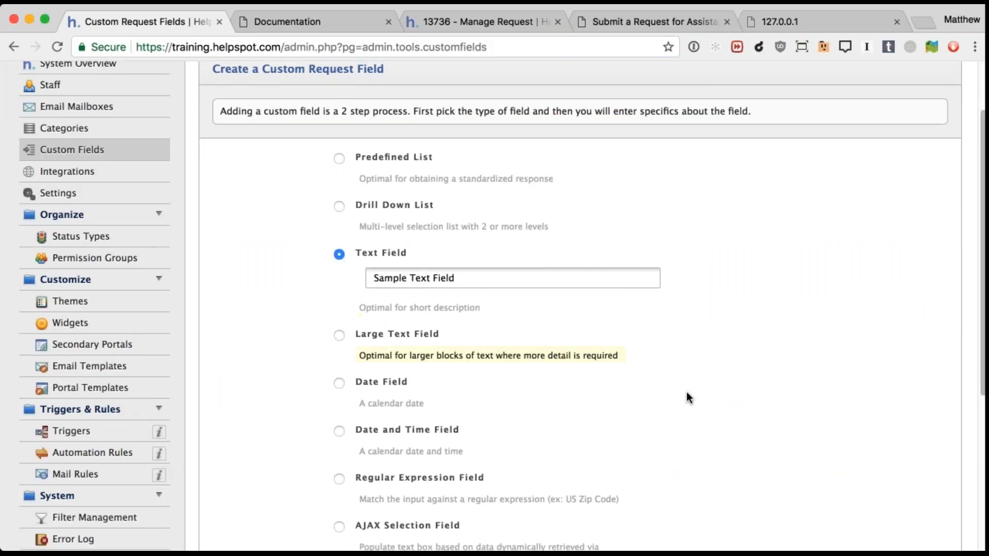
scroll(715, 399, "down", 5)
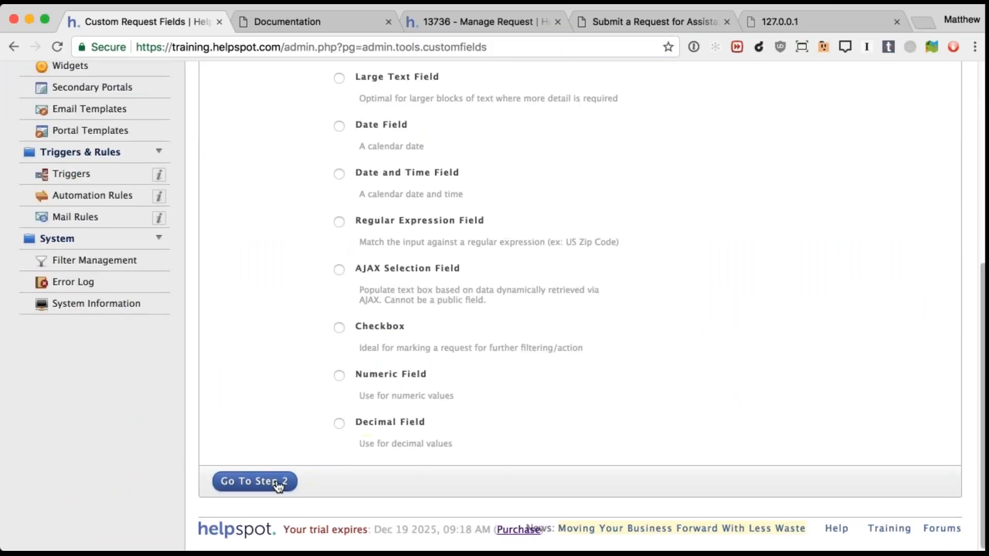
left_click(278, 483)
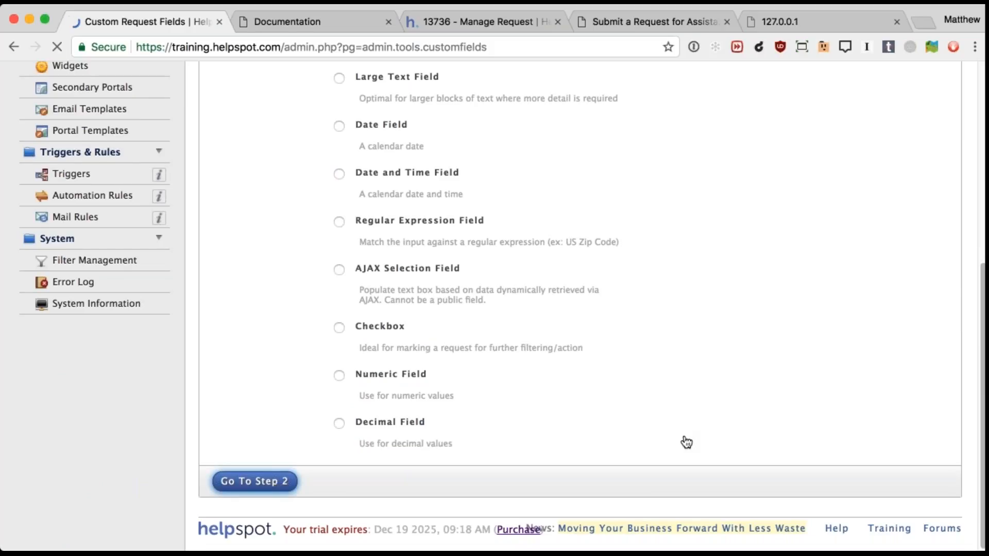
Name the custom field Room Number and make it visible only in the Hardware category
left_click(428, 188)
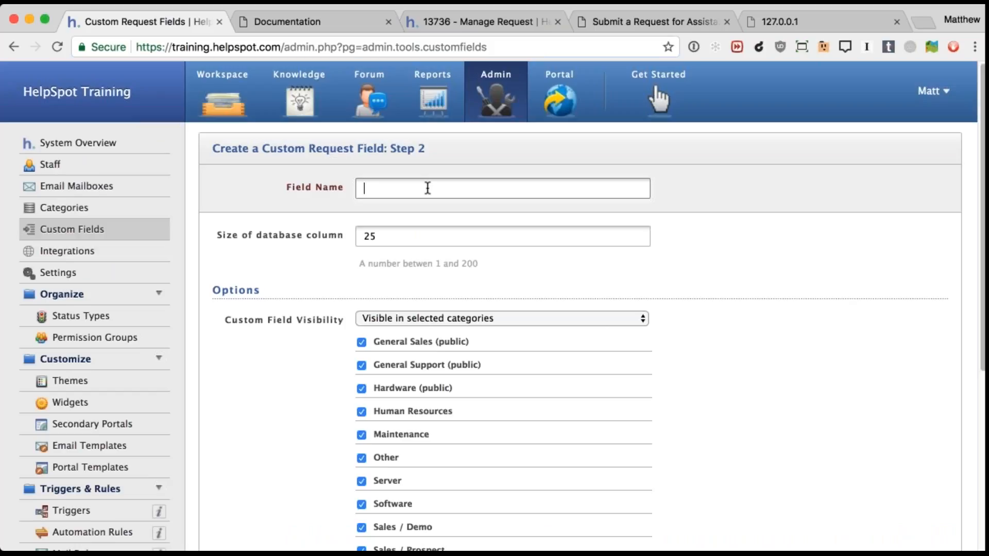
type("Room Number")
scroll(384, 356, "down", 1)
scroll(384, 354, "down", 5)
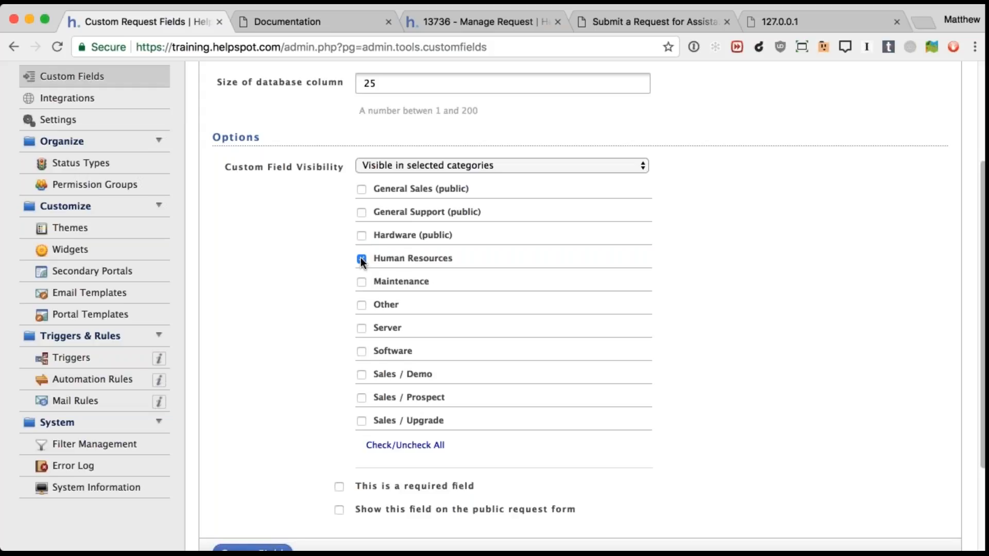
scroll(453, 309, "down", 2)
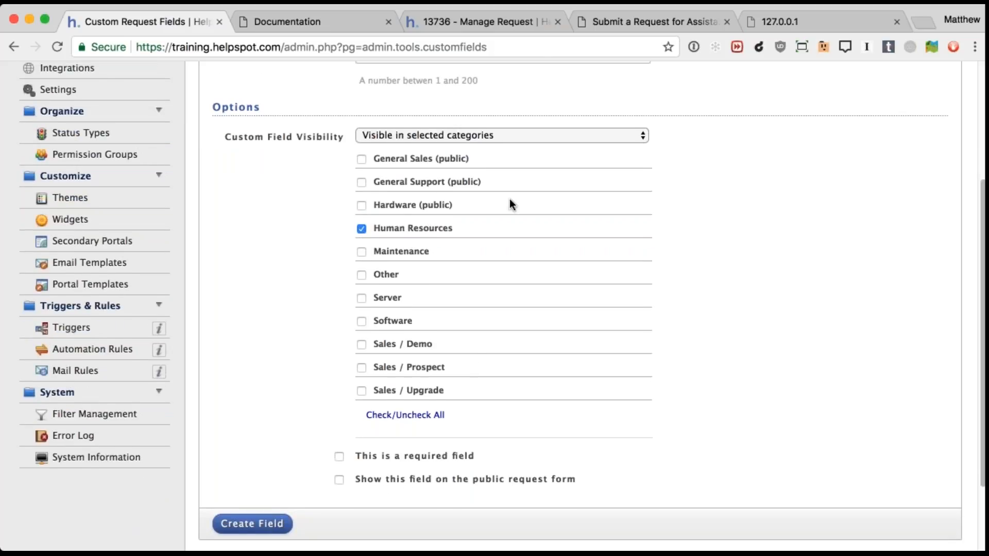
scroll(510, 200, "up", 5)
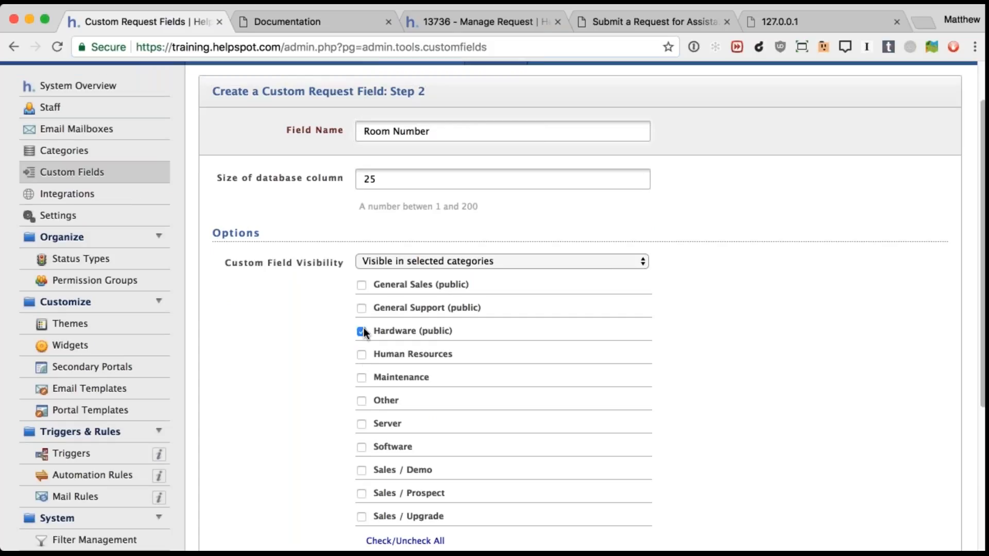
Set the Room Number field to show on the public request form and create it
scroll(428, 333, "down", 5)
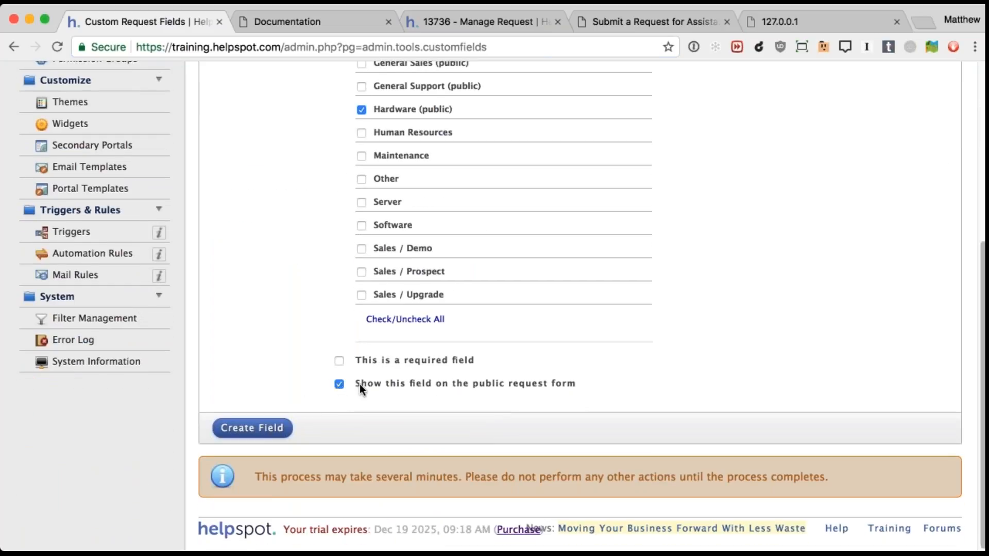
scroll(604, 386, "up", 6)
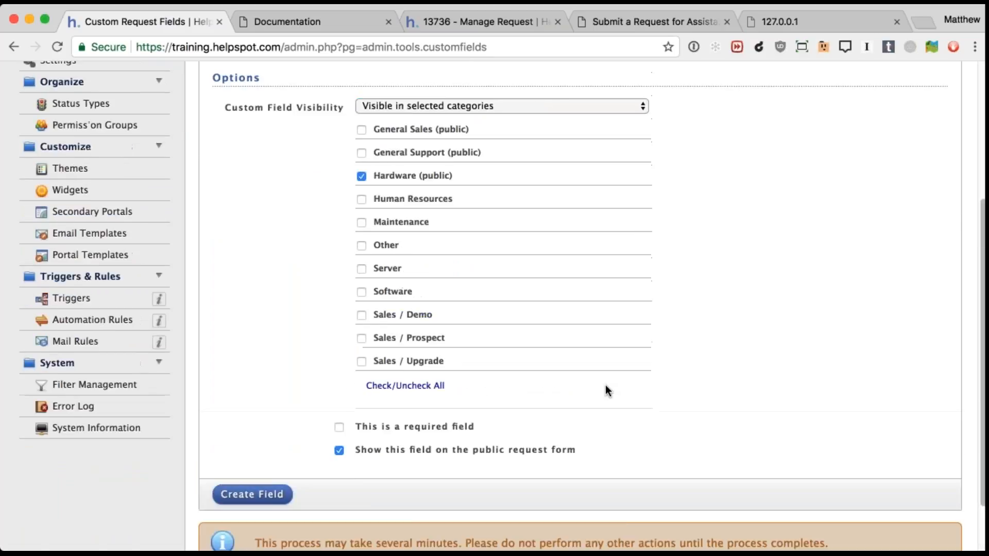
scroll(420, 409, "down", 6)
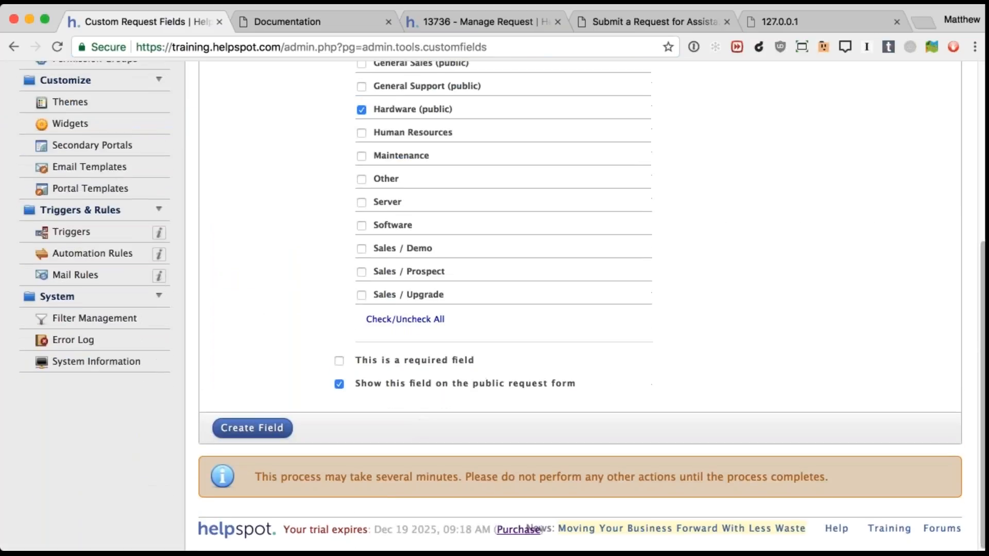
left_click(252, 428)
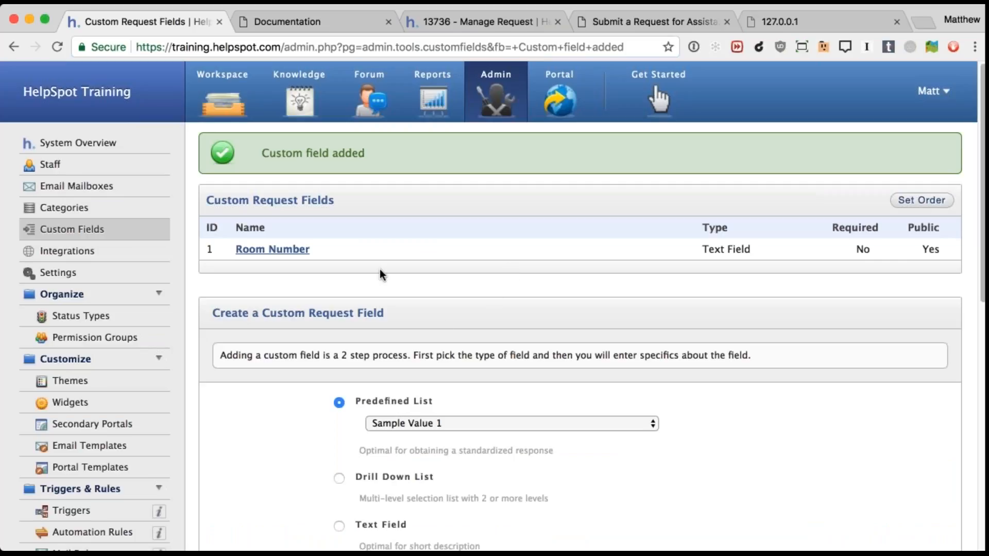
Reload the portal's request form and set the request category to Hardware
left_click(631, 24)
key("super+l")
key("Return")
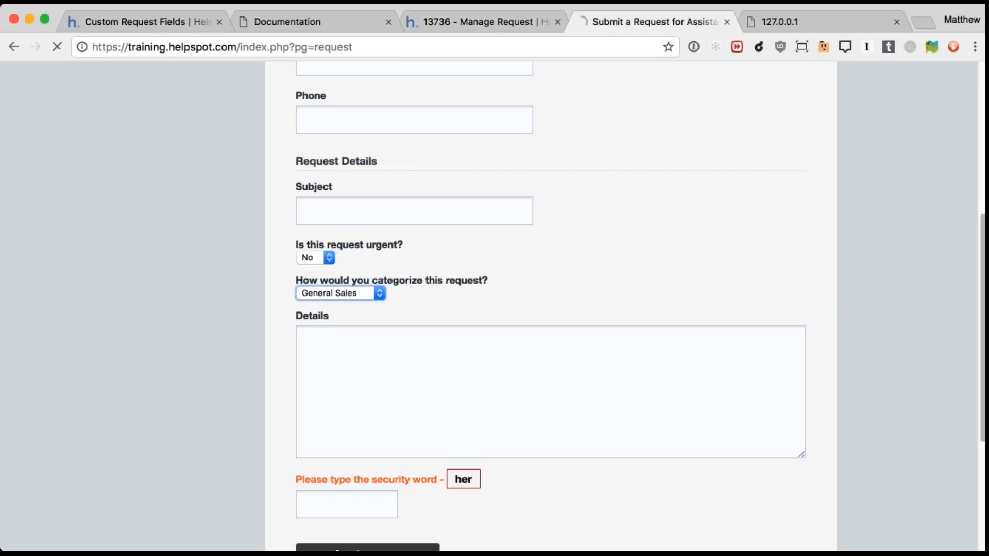
scroll(626, 232, "down", 2)
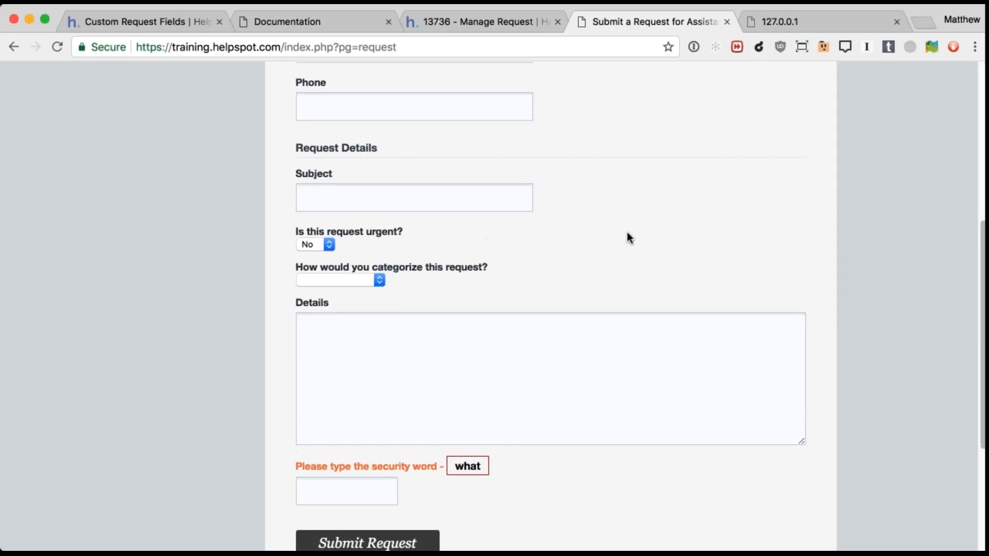
scroll(422, 275, "up", 5)
scroll(422, 326, "down", 4)
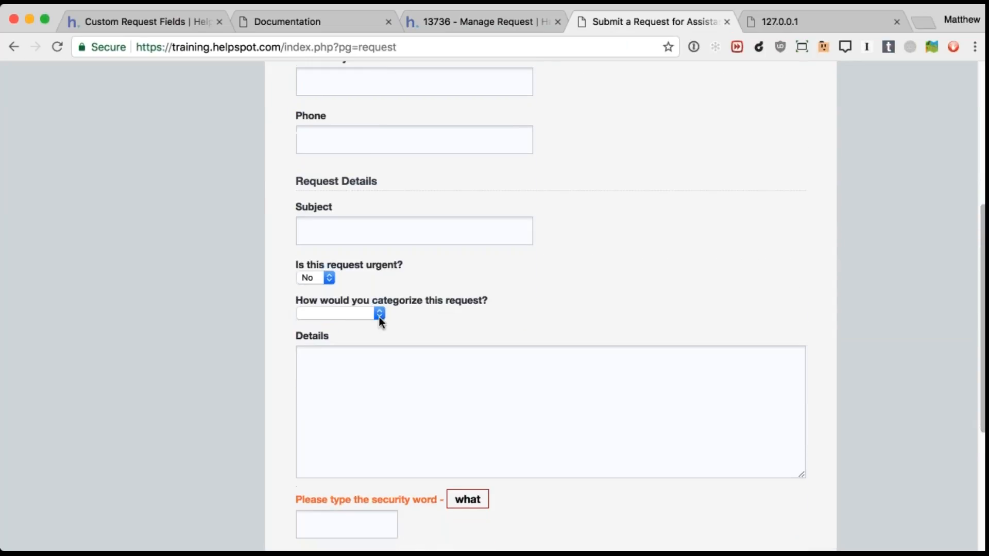
left_click(379, 315)
key("h")
Enter R001 as the room number and review the rest of the request form
left_click(341, 368)
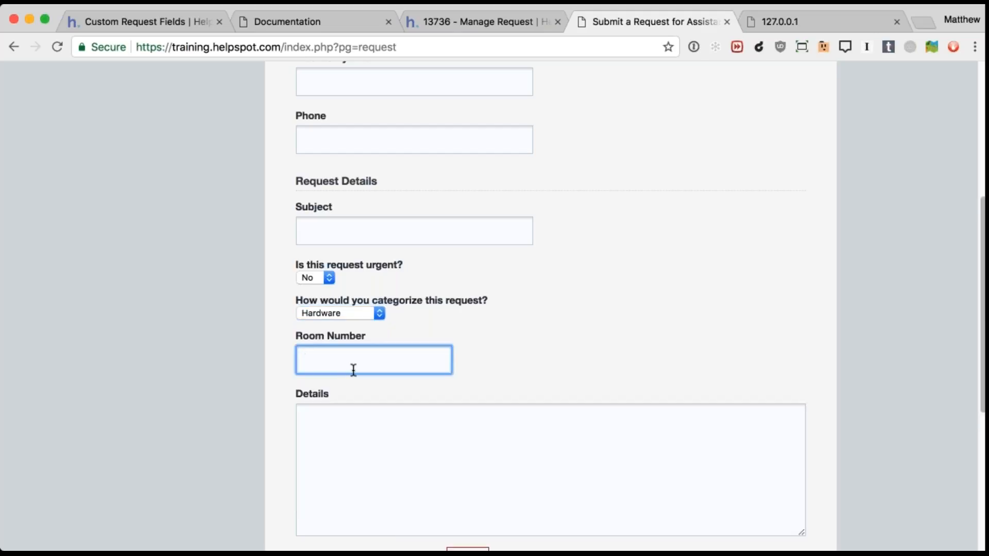
type("R001")
key("Tab")
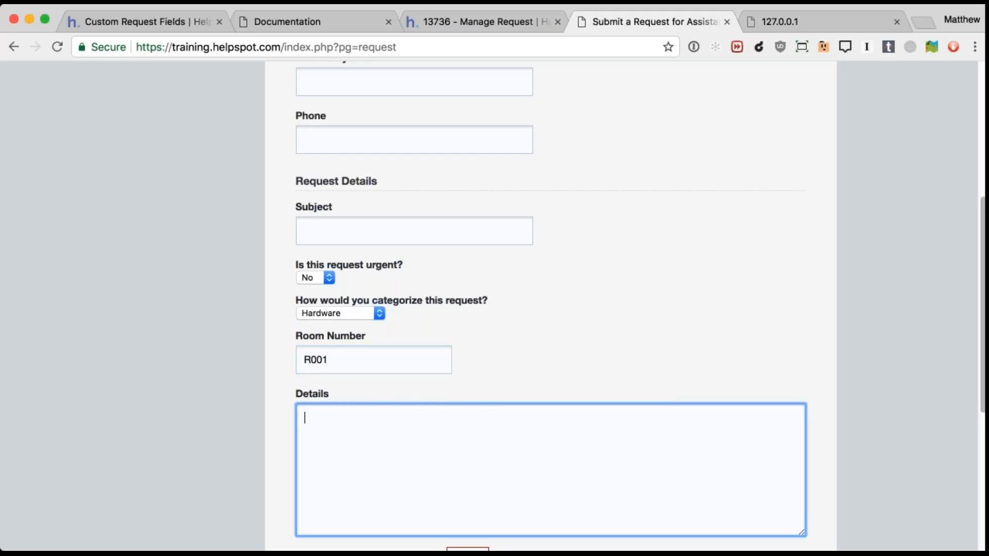
scroll(550, 307, "down", 3)
scroll(550, 307, "up", 2)
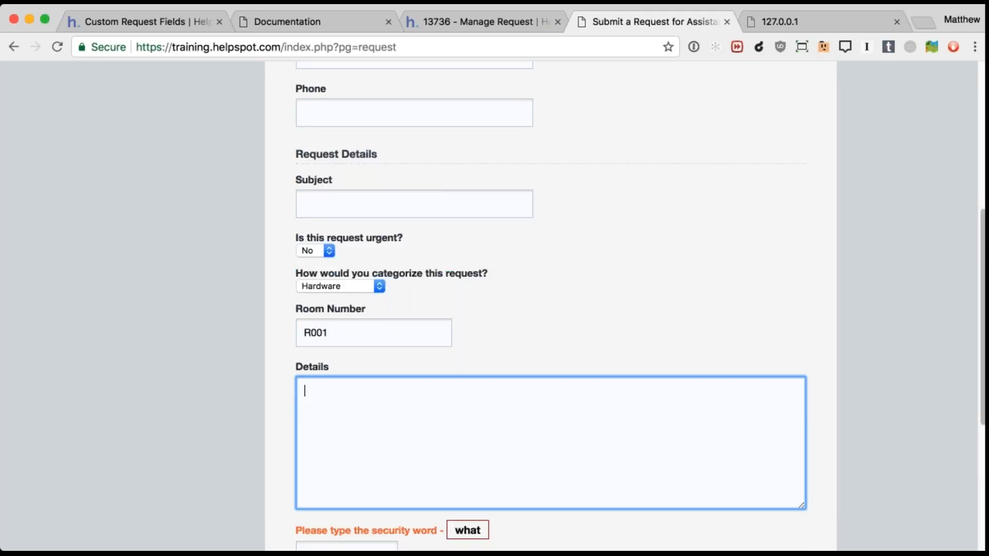
scroll(493, 302, "up", 10)
scroll(493, 303, "down", 1)
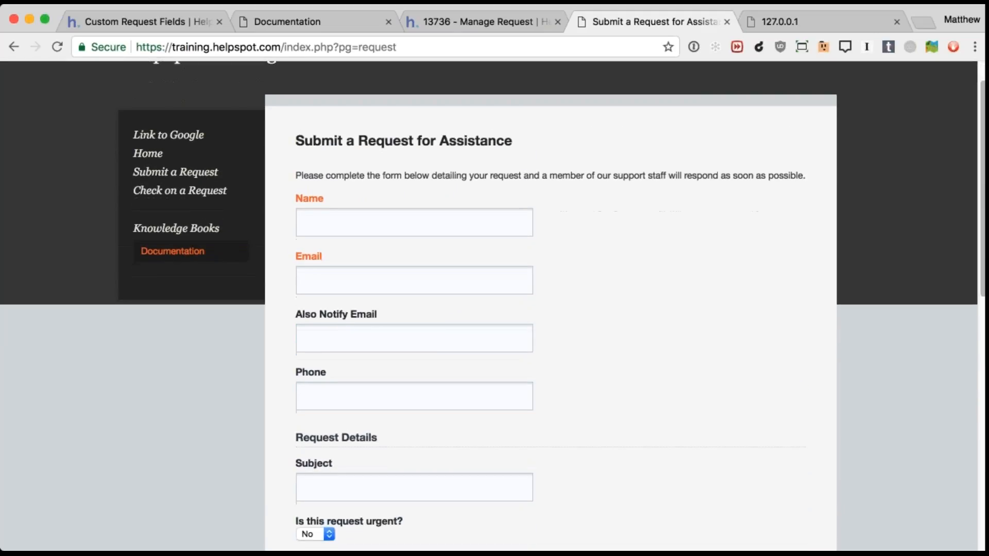
scroll(379, 400, "down", 2)
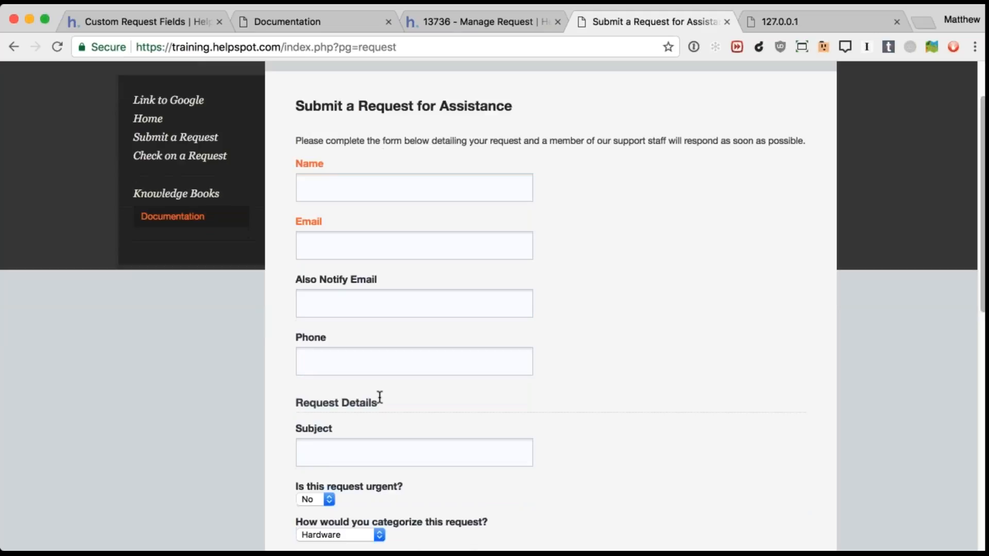
scroll(379, 397, "down", 3)
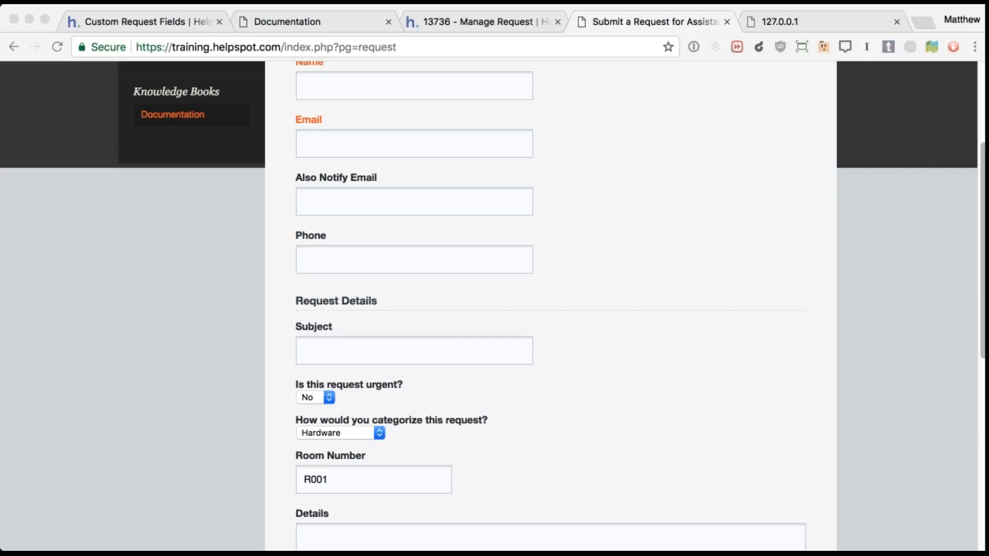
scroll(589, 189, "up", 5)
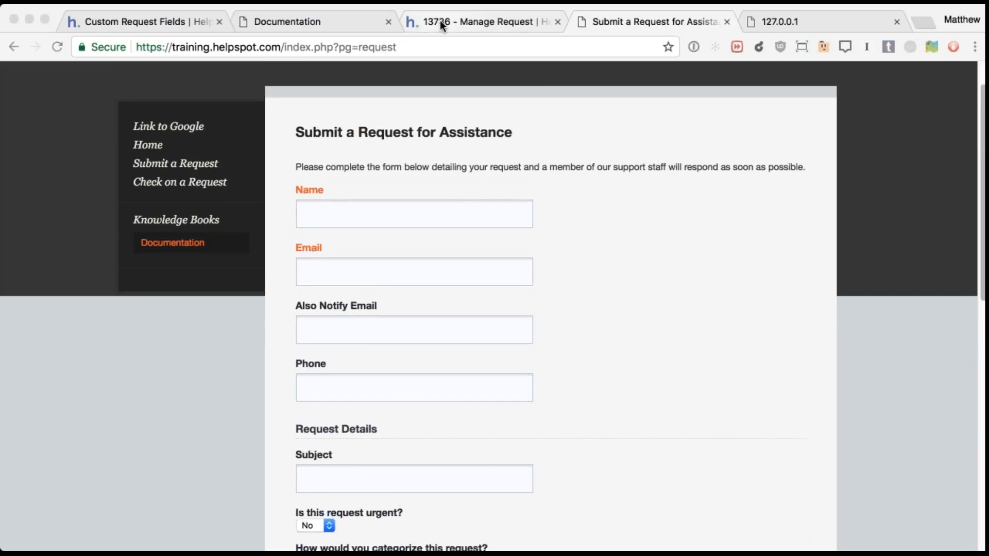
Open the portal templates in the admin area and look through the primary portal's template files and their descriptions
left_click(159, 23)
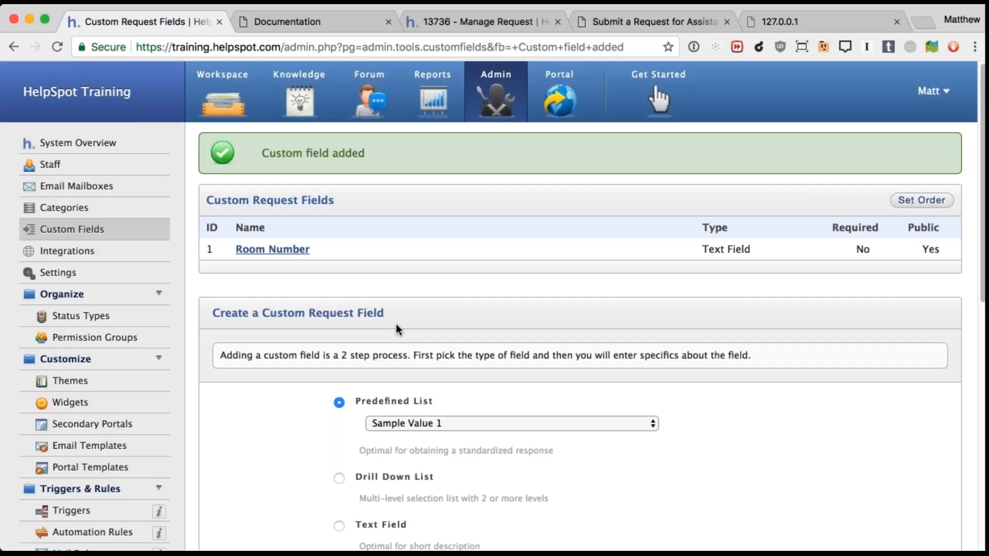
left_click(111, 469)
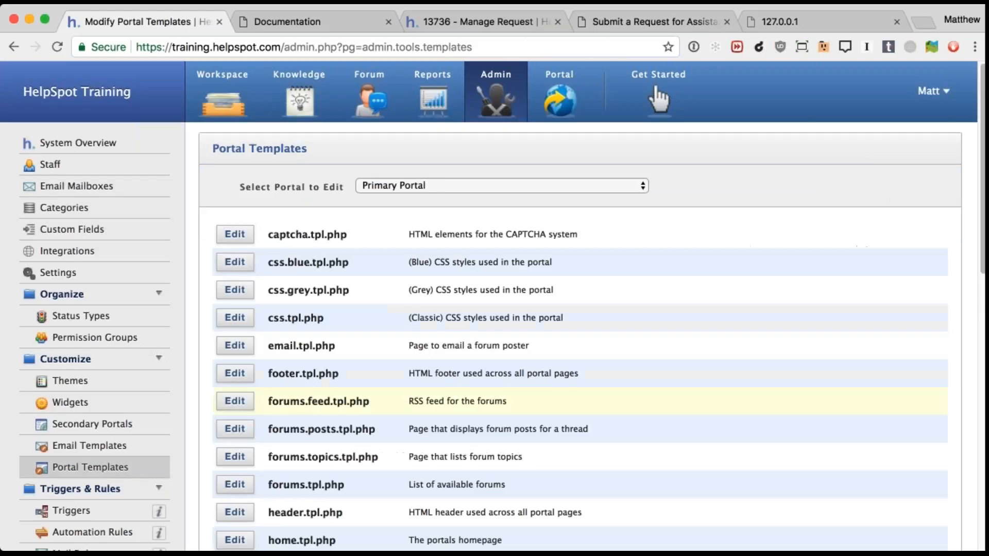
scroll(658, 95, "down", 10)
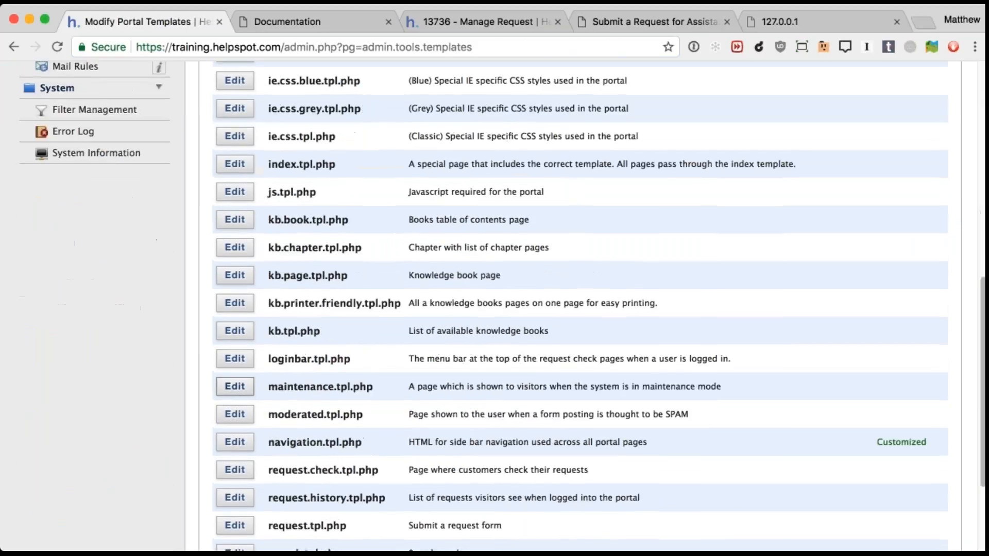
scroll(332, 342, "up", 10)
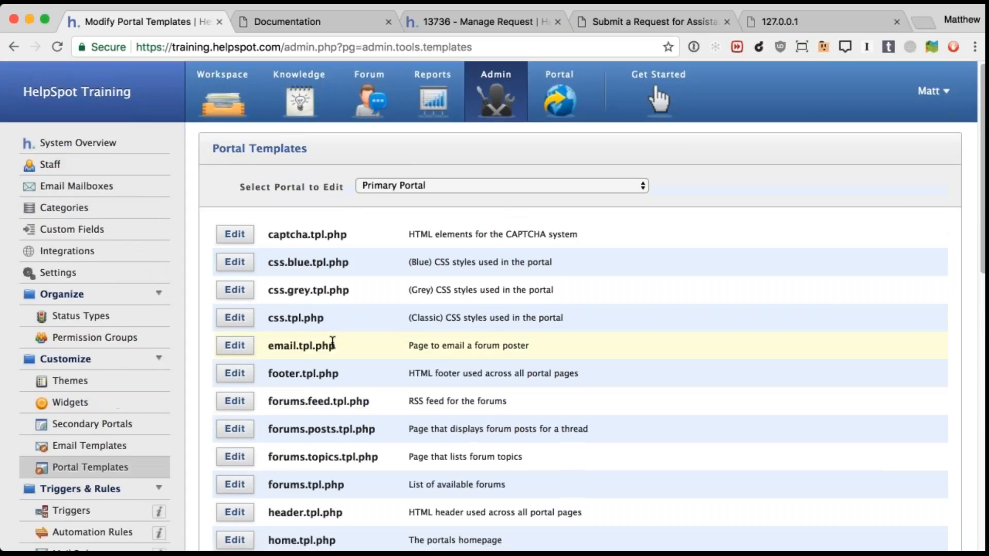
scroll(332, 343, "down", 1)
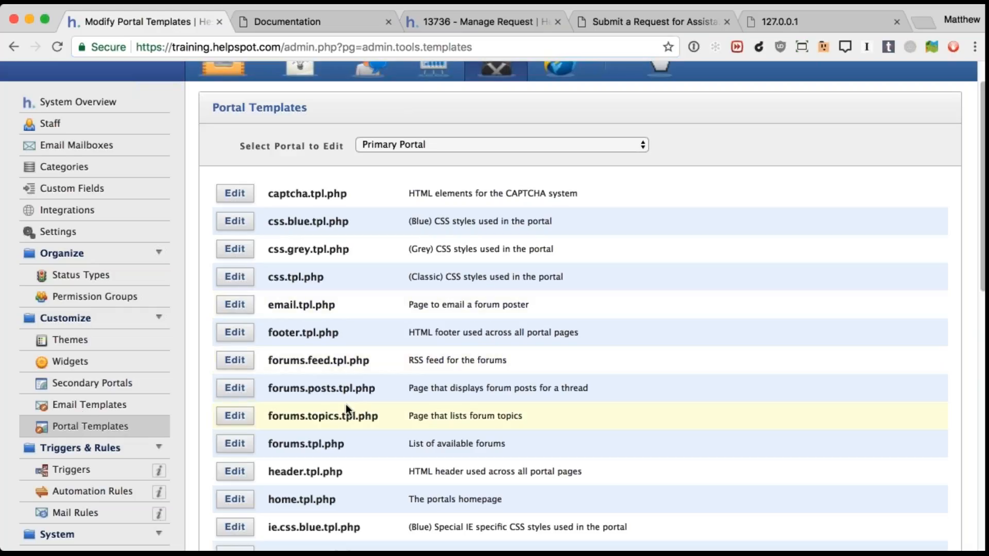
scroll(355, 406, "down", 5)
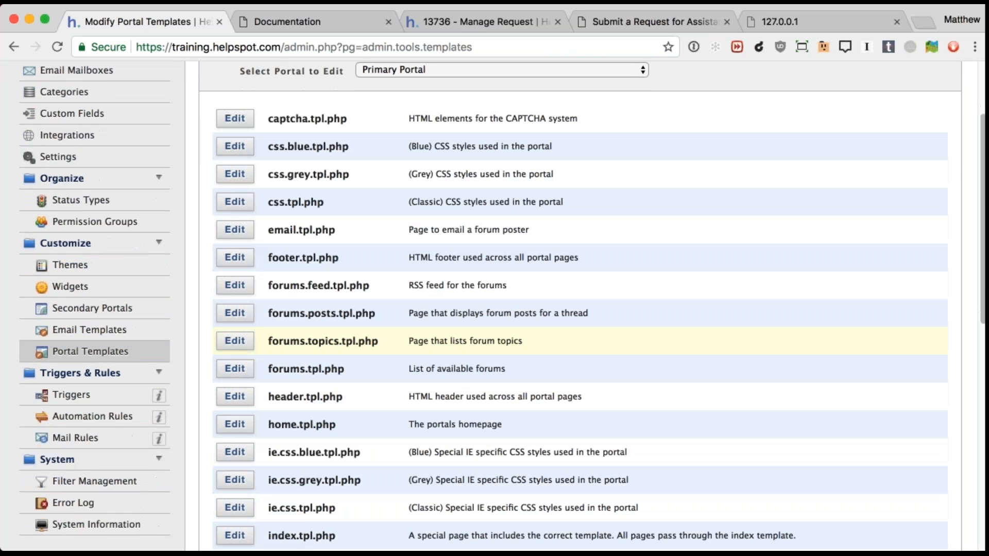
scroll(344, 363, "up", 3)
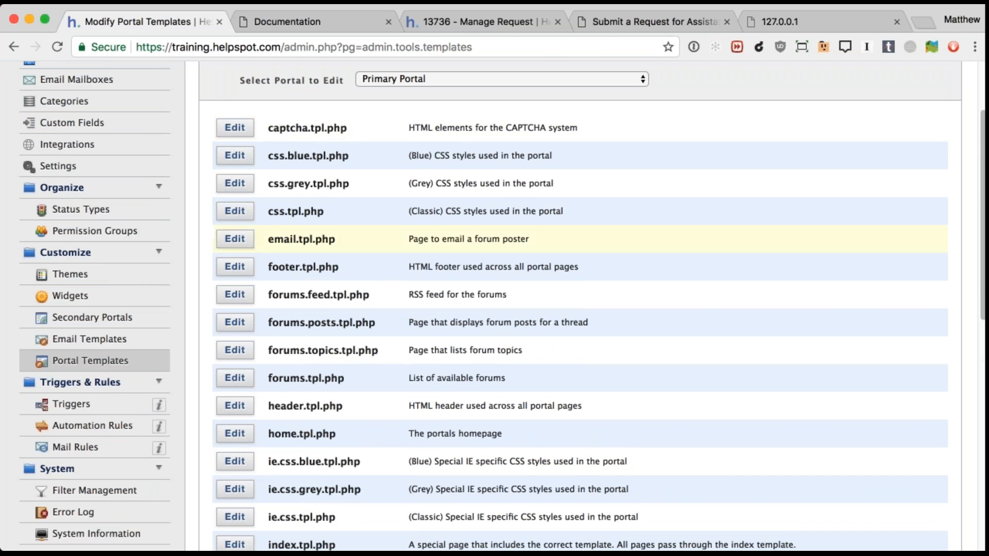
scroll(580, 309, "down", 4)
scroll(567, 273, "down", 2)
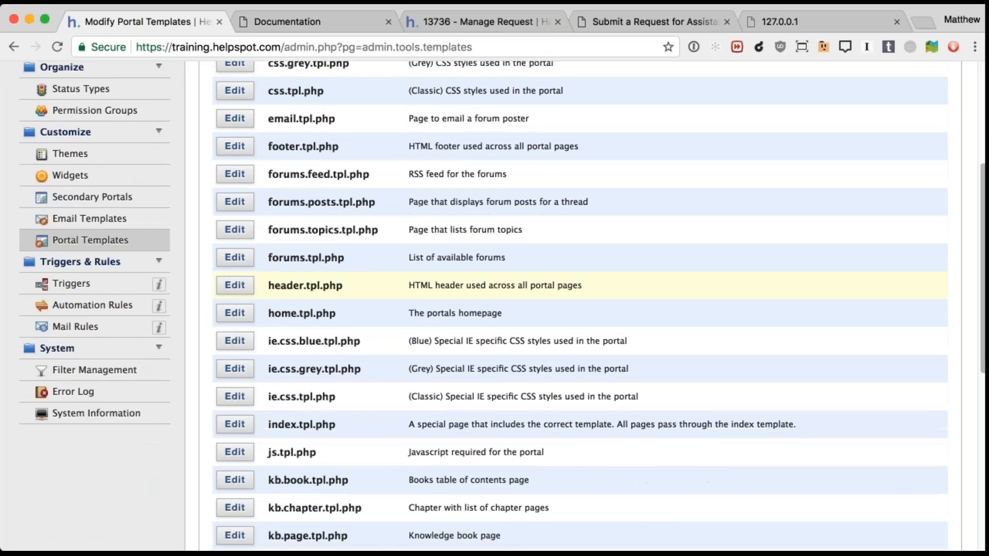
scroll(566, 273, "up", 5)
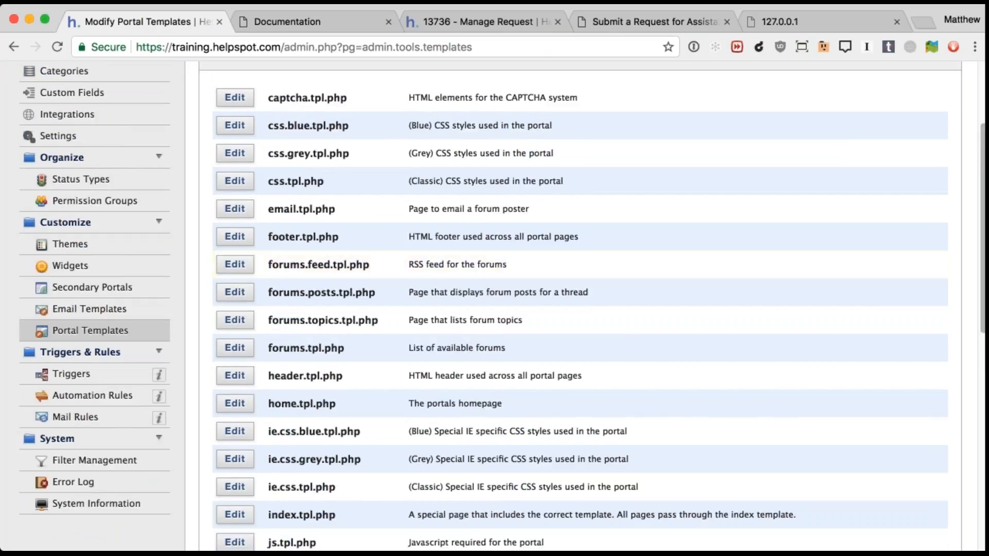
scroll(310, 325, "down", 2)
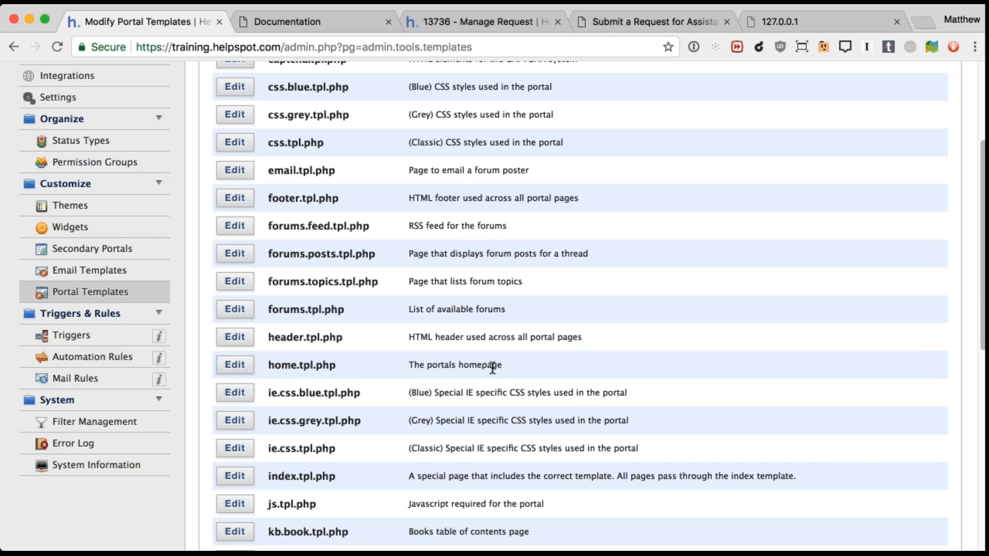
scroll(492, 367, "down", 5)
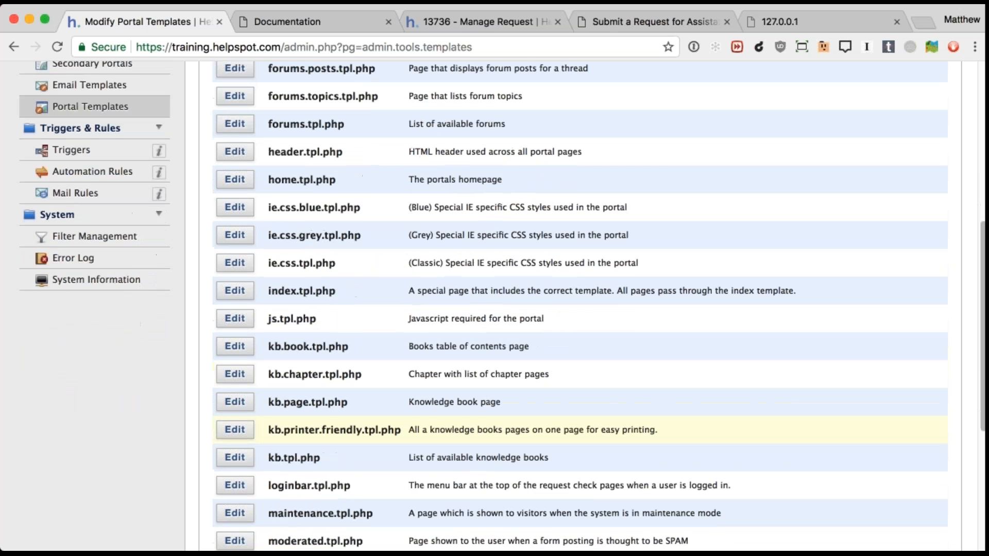
scroll(342, 447, "up", 3)
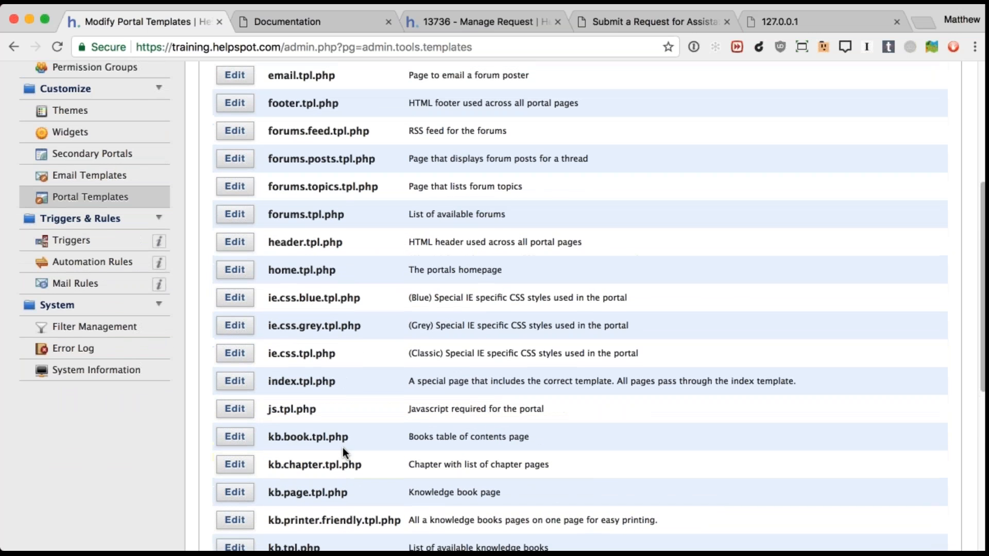
scroll(342, 447, "down", 5)
scroll(330, 415, "down", 3)
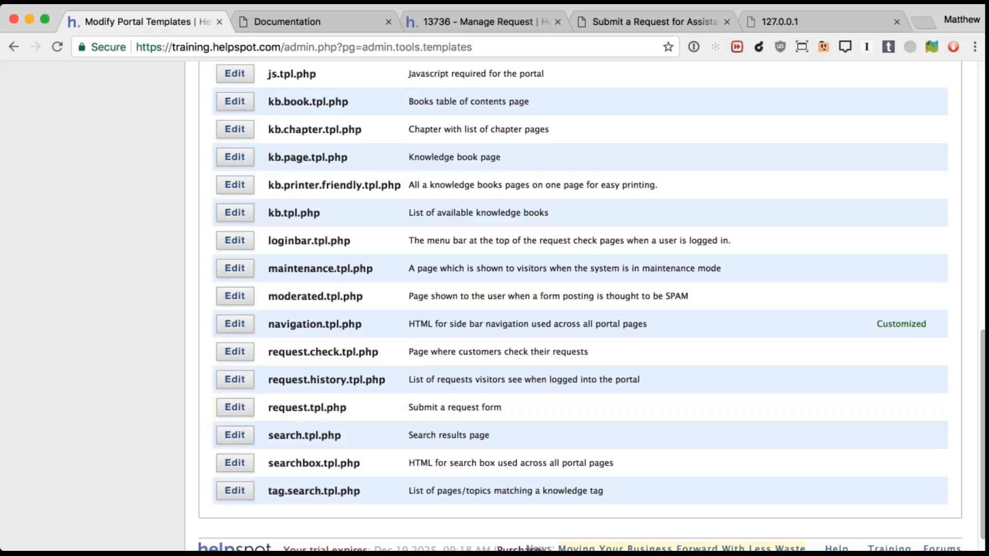
Look at the portal's request form for reference and return to the portal templates list to examine its entries
left_click(601, 24)
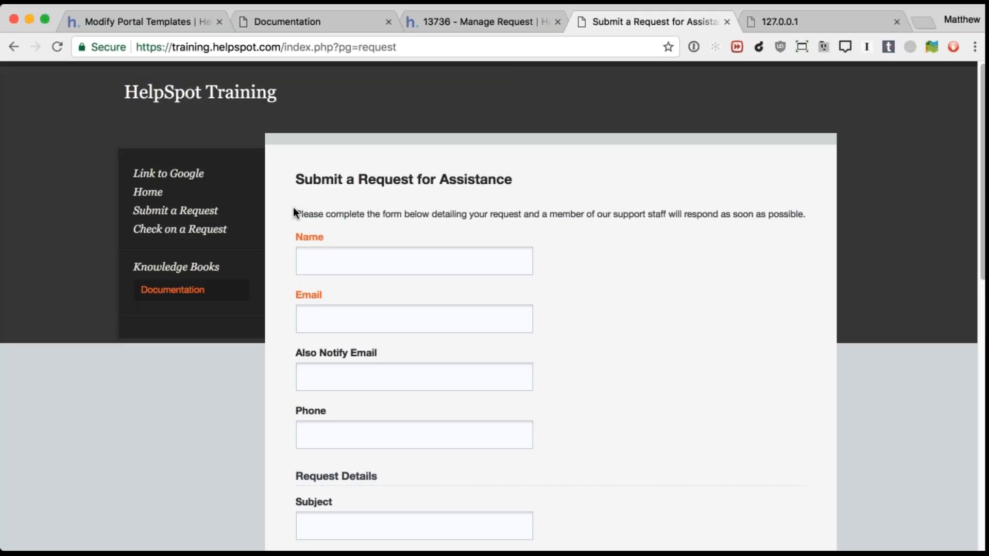
left_click(135, 20)
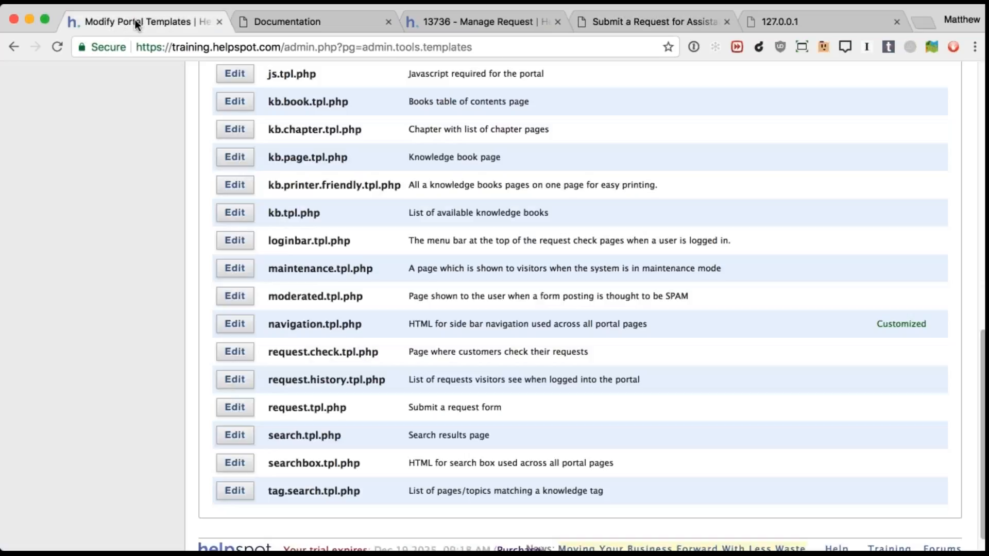
scroll(299, 250, "up", 6)
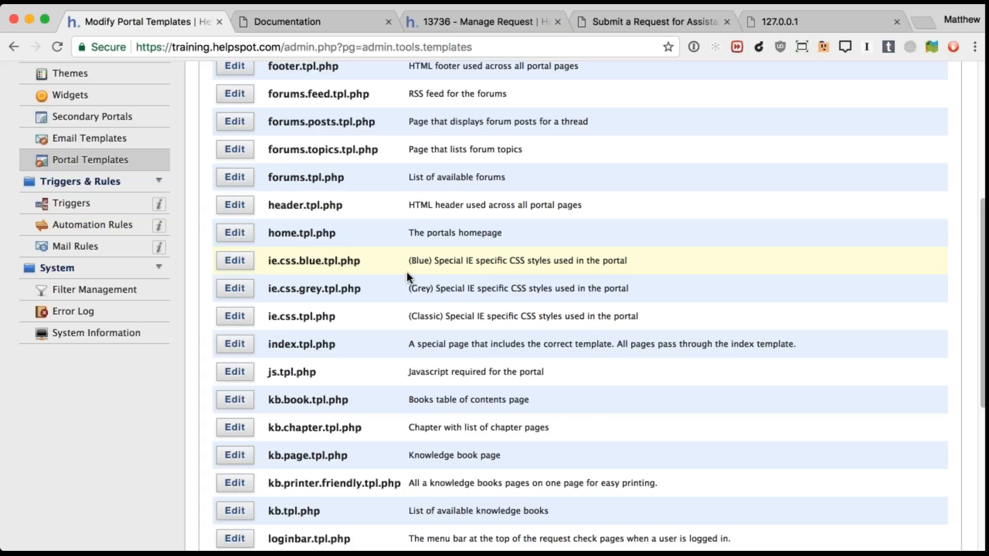
scroll(406, 272, "up", 2)
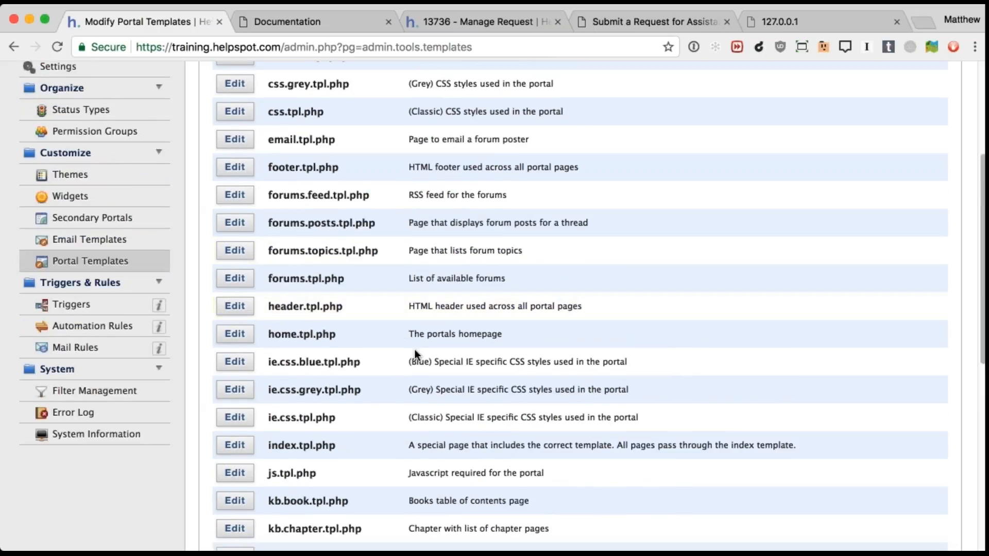
scroll(514, 362, "down", 1)
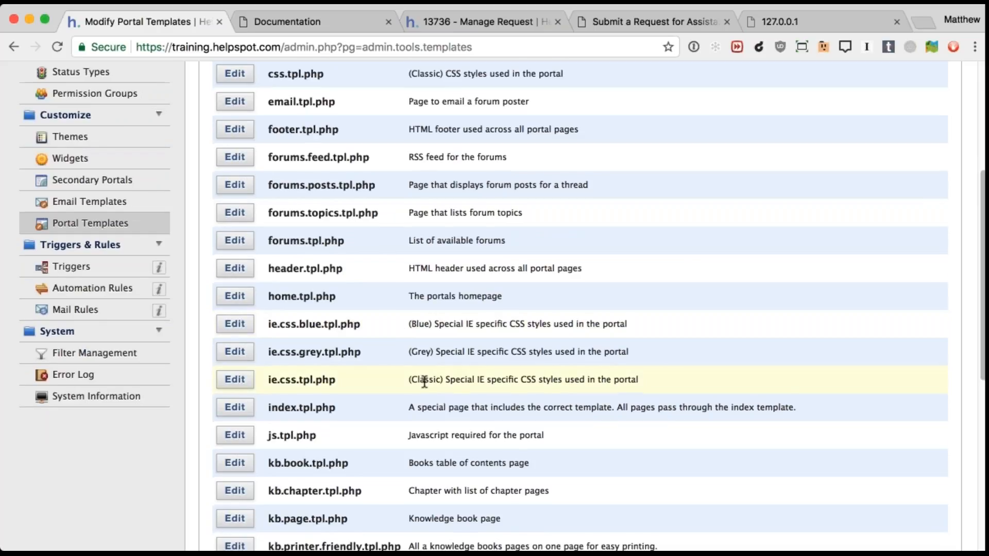
scroll(424, 381, "down", 1)
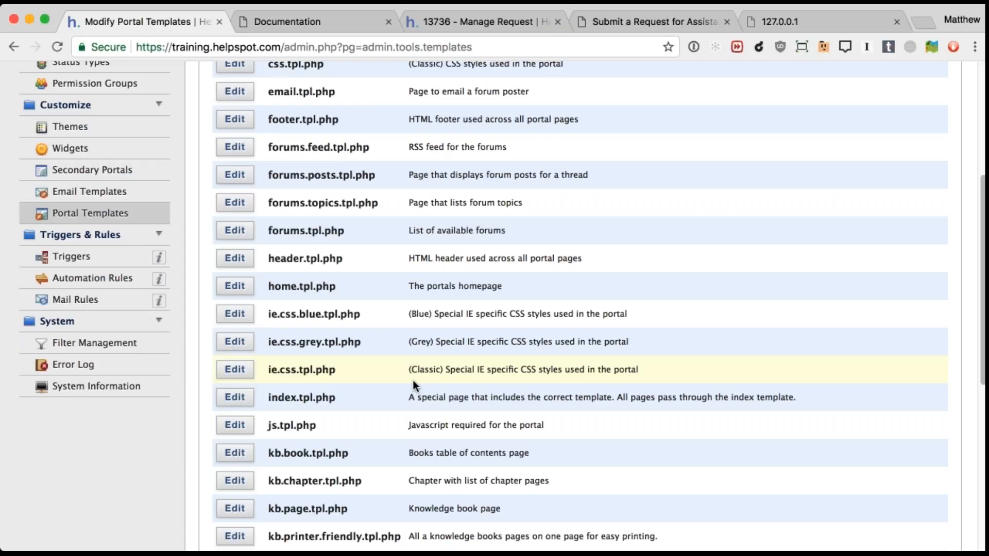
scroll(382, 315, "up", 5)
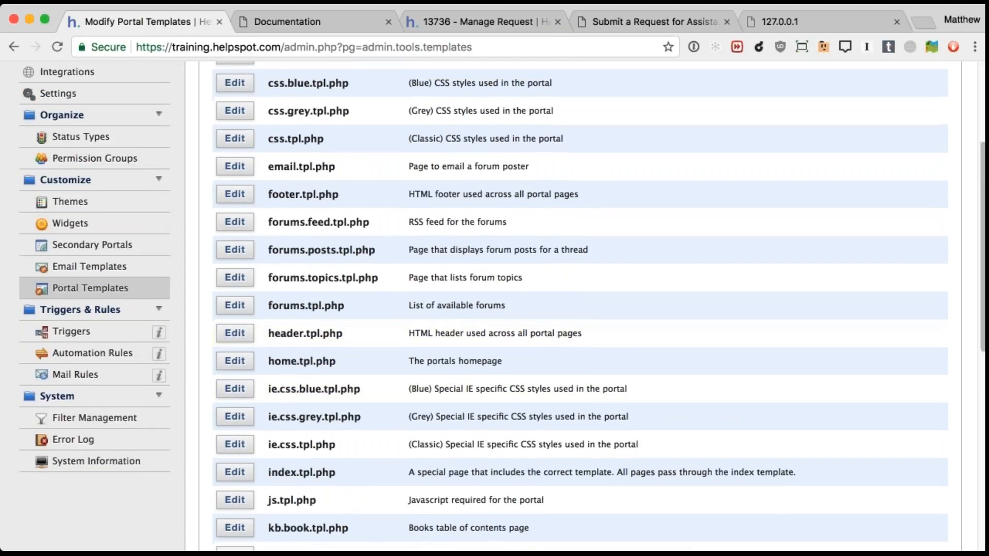
scroll(424, 372, "down", 2)
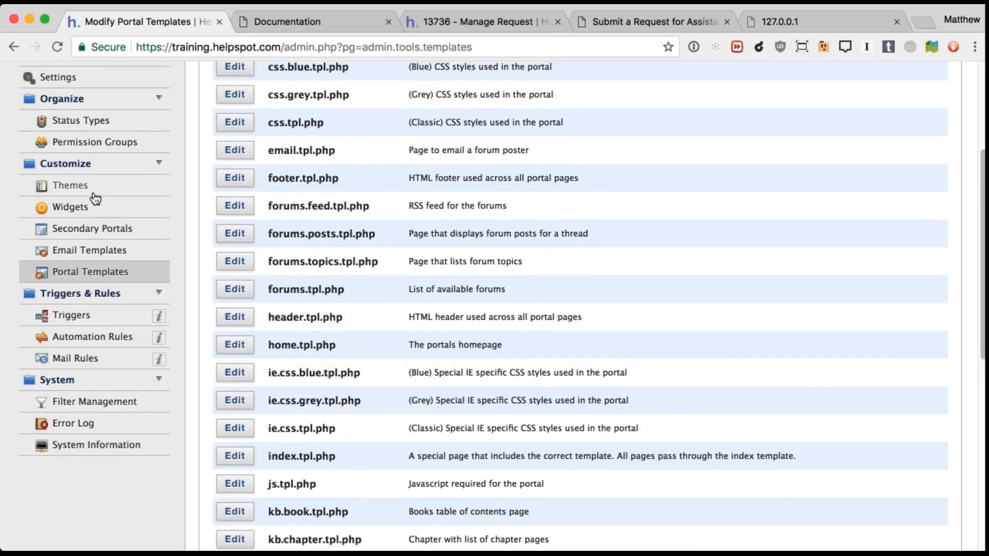
Open the theme settings, preview the Blue and Classic portal themes, and reselect Grey
left_click(70, 186)
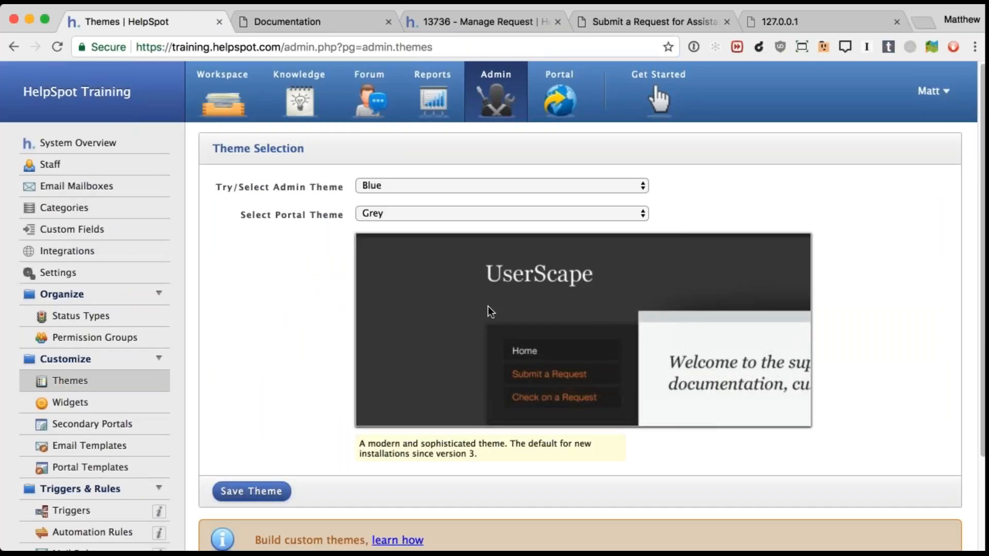
left_click(392, 210)
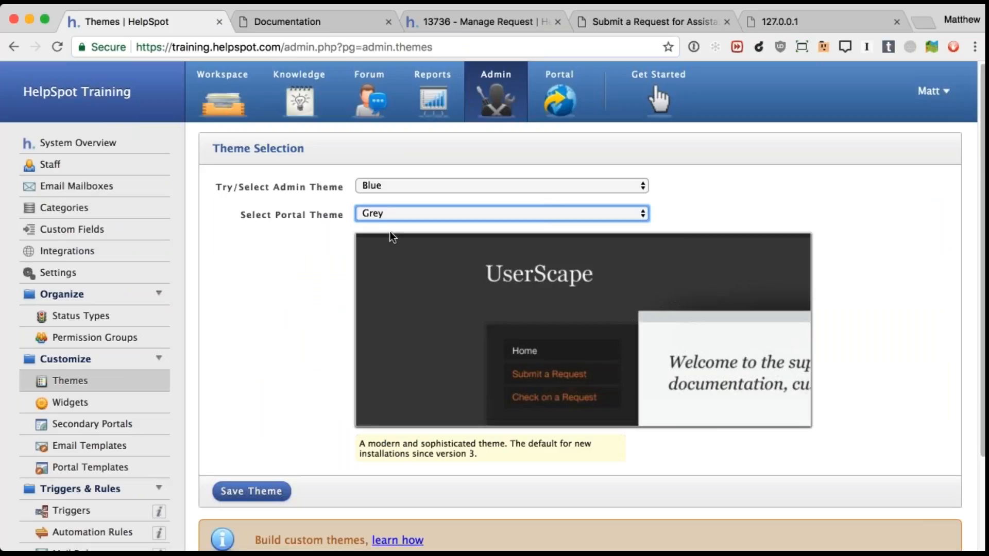
key("Up")
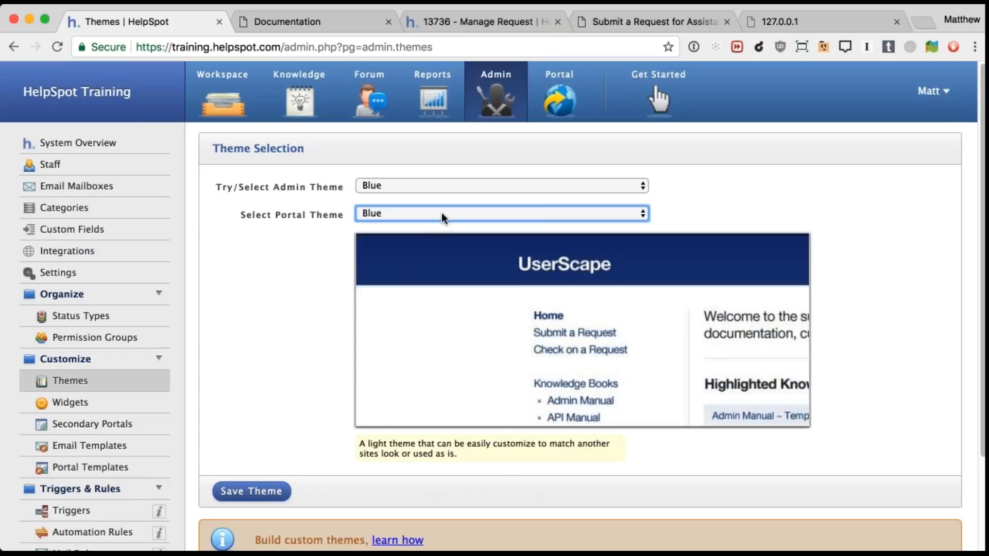
key("Up")
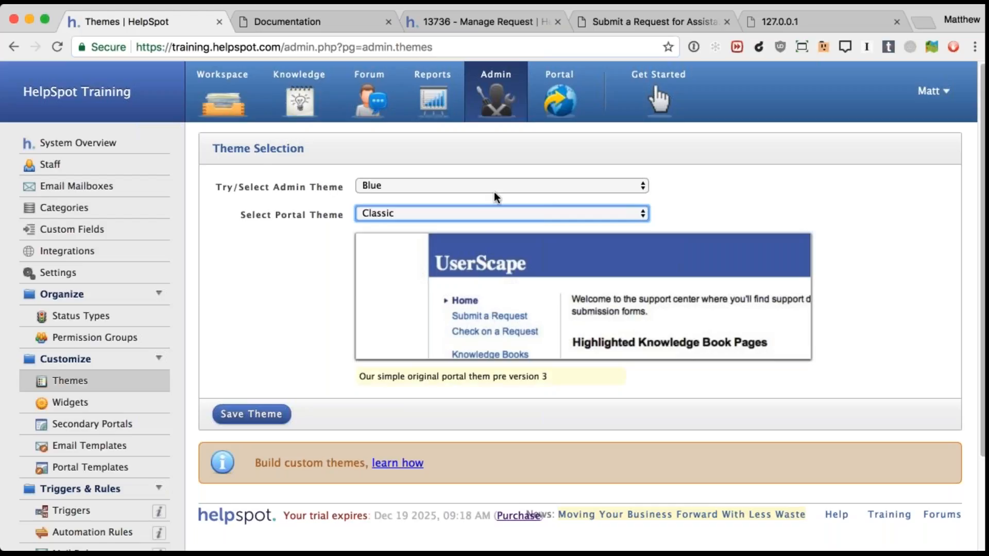
left_click(483, 234)
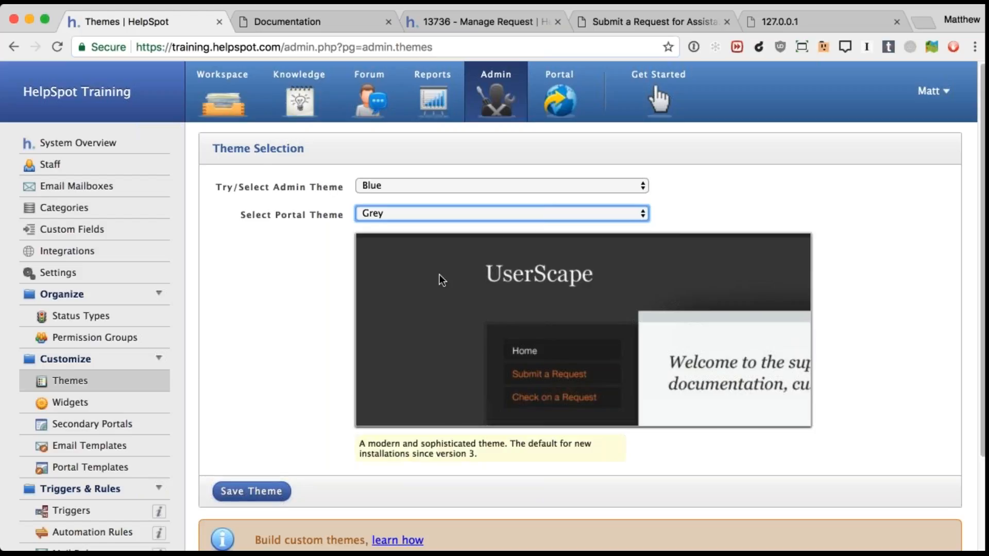
Return to the portal templates and examine the CSS template entries for the Blue, Grey and Classic themes
left_click(85, 470)
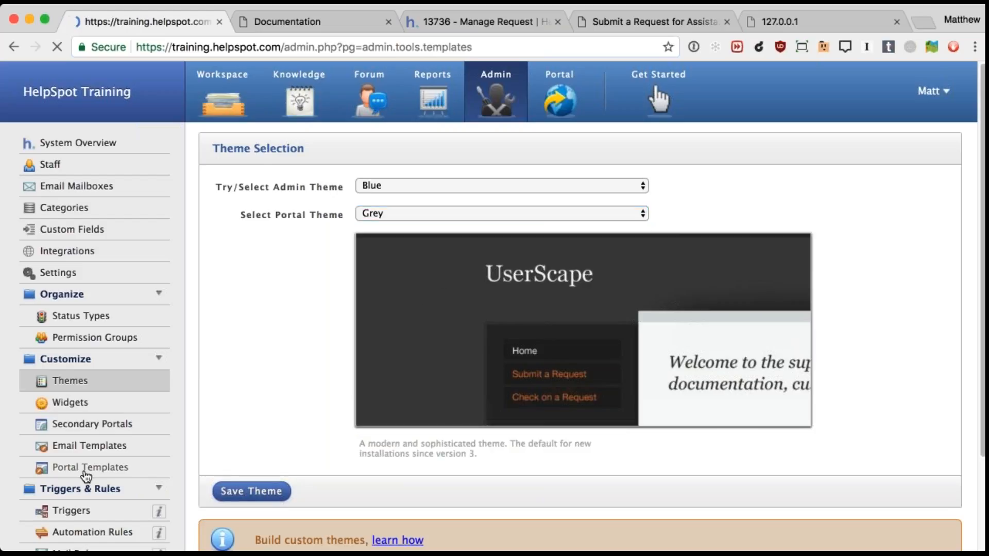
scroll(356, 372, "down", 3)
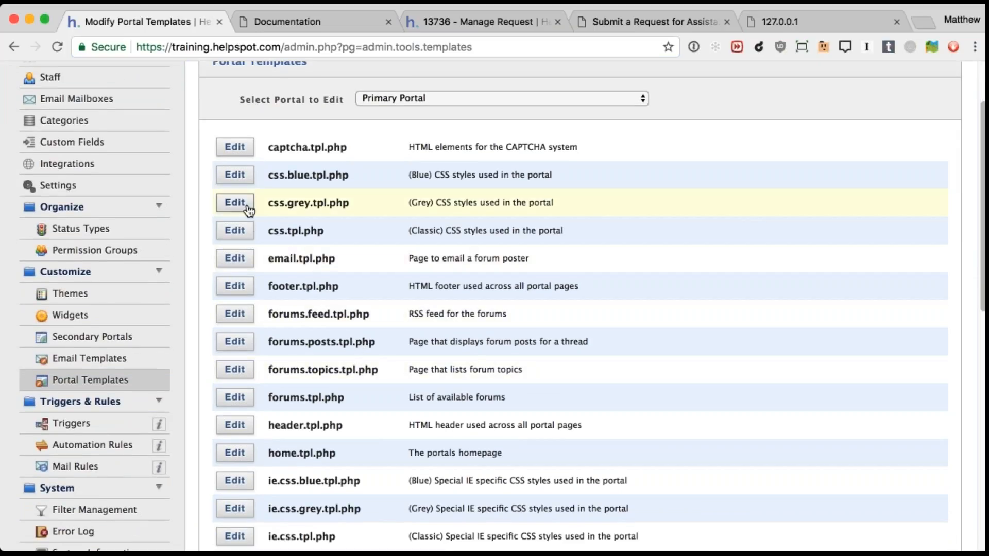
scroll(249, 211, "down", 1)
scroll(248, 211, "up", 1)
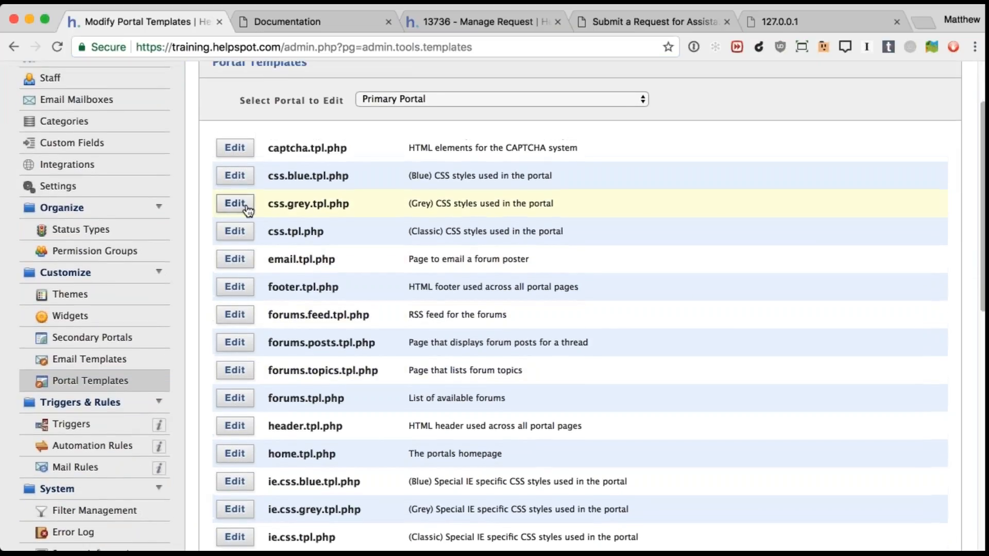
scroll(247, 211, "down", 1)
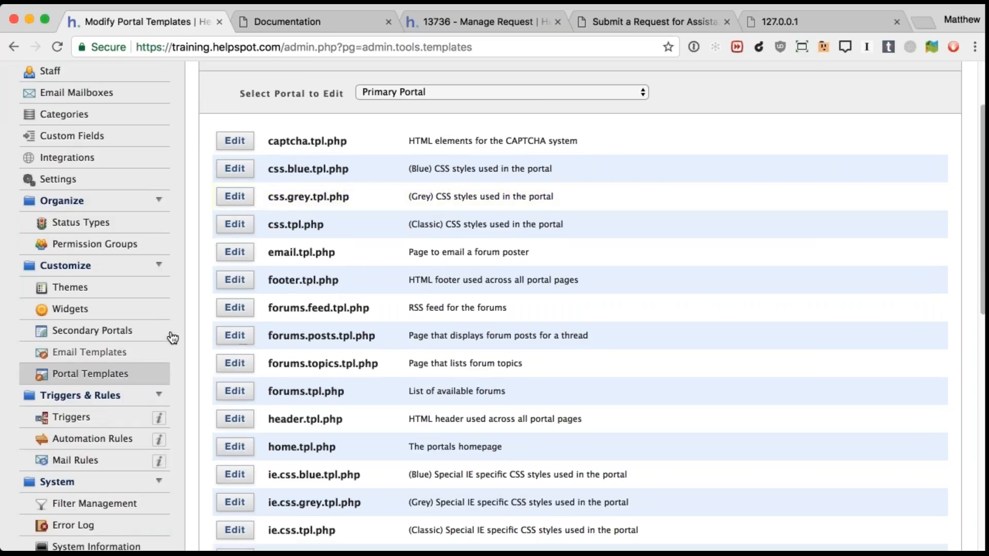
Change the portal theme to Blue in the theme settings and save it
left_click(86, 284)
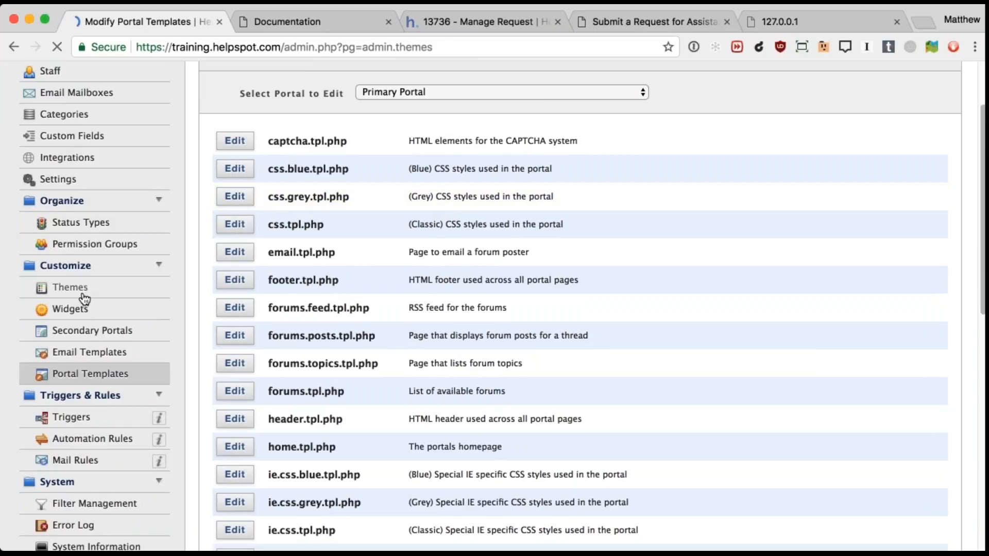
left_click(409, 211)
left_click(407, 222)
left_click(252, 490)
scroll(535, 367, "down", 3)
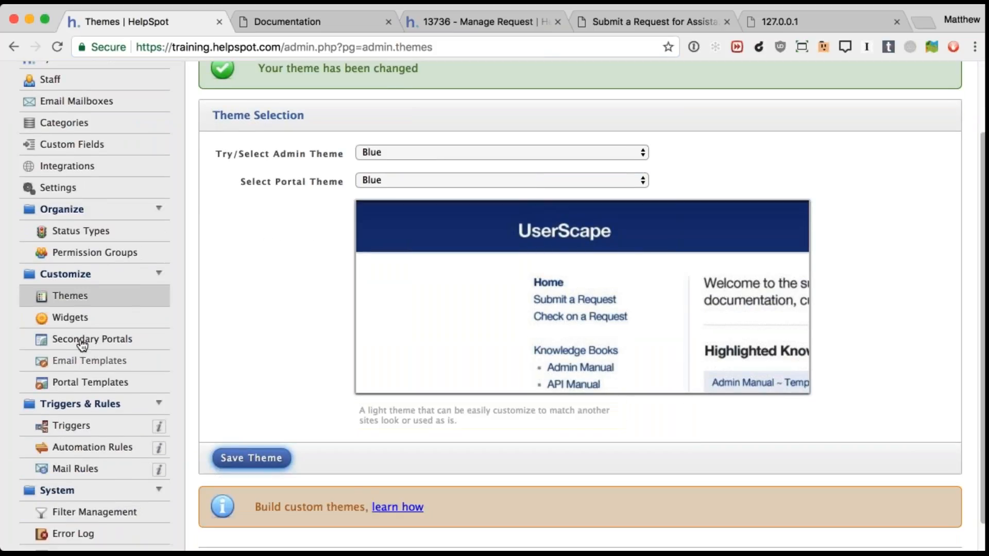
Open the css.blue.tpl.php portal template for editing and examine its body styles
left_click(74, 382)
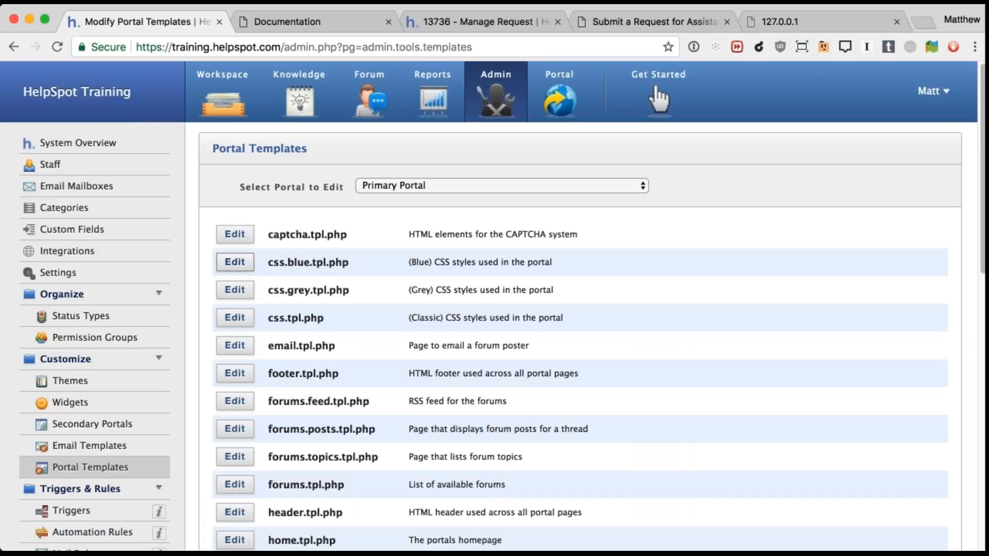
left_click(233, 261)
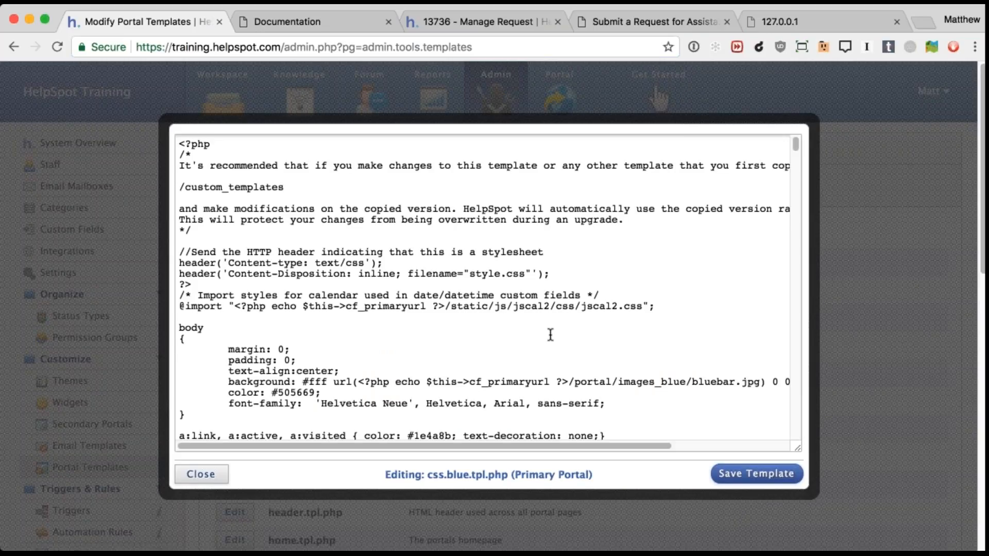
scroll(550, 334, "down", 5)
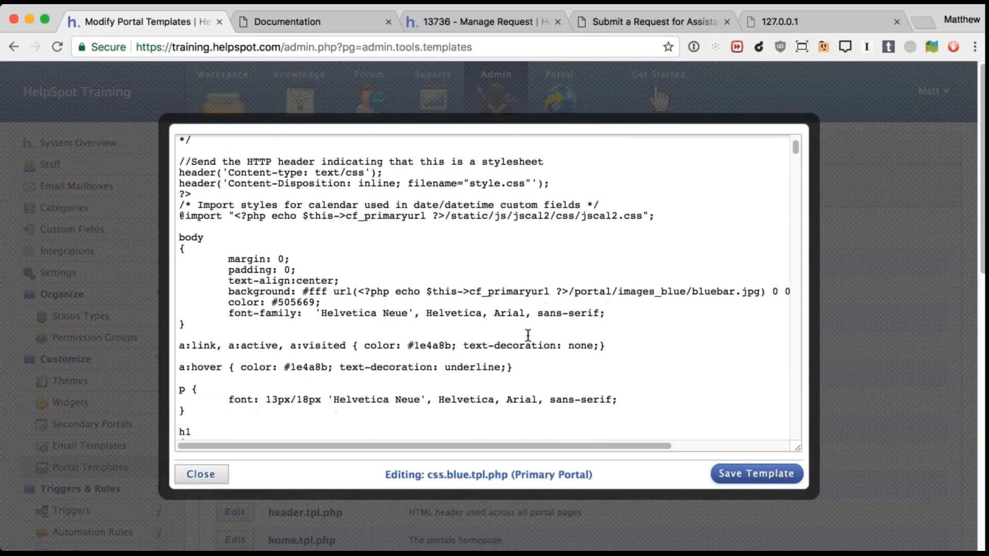
left_click(384, 280)
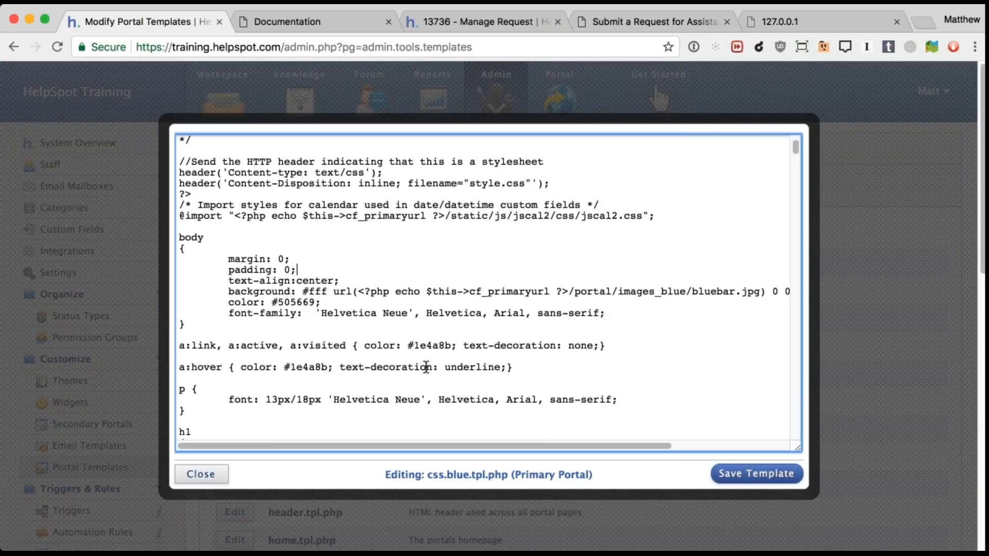
Reload the portal's request form and look over the page in the Blue theme
left_click(535, 24)
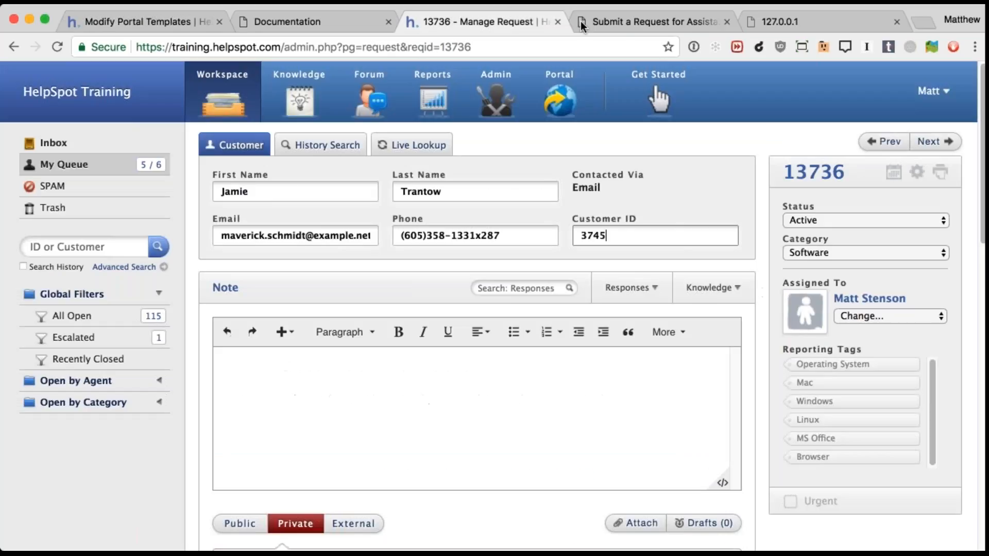
left_click(590, 26)
left_click(554, 46)
key("Return")
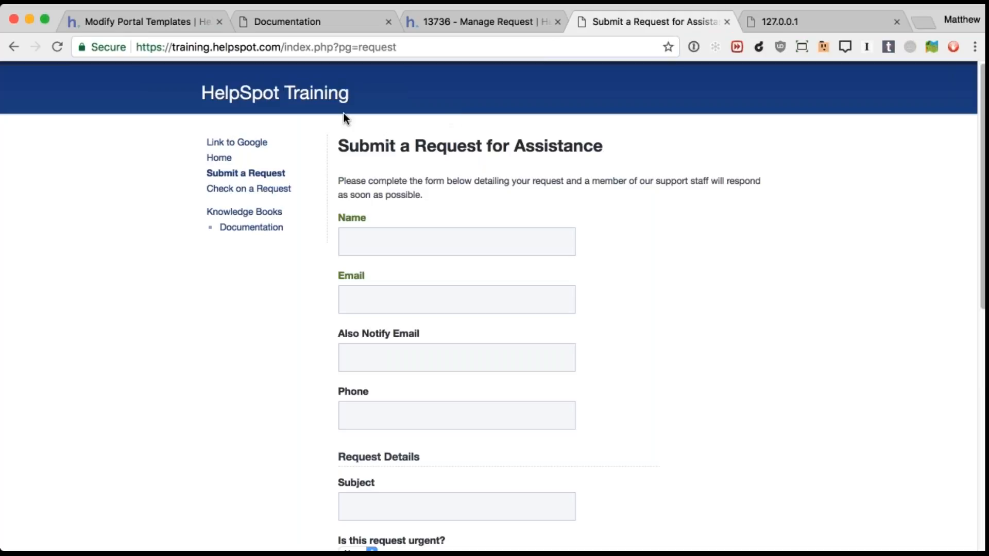
scroll(348, 158, "down", 5)
scroll(383, 282, "up", 5)
scroll(382, 283, "down", 1)
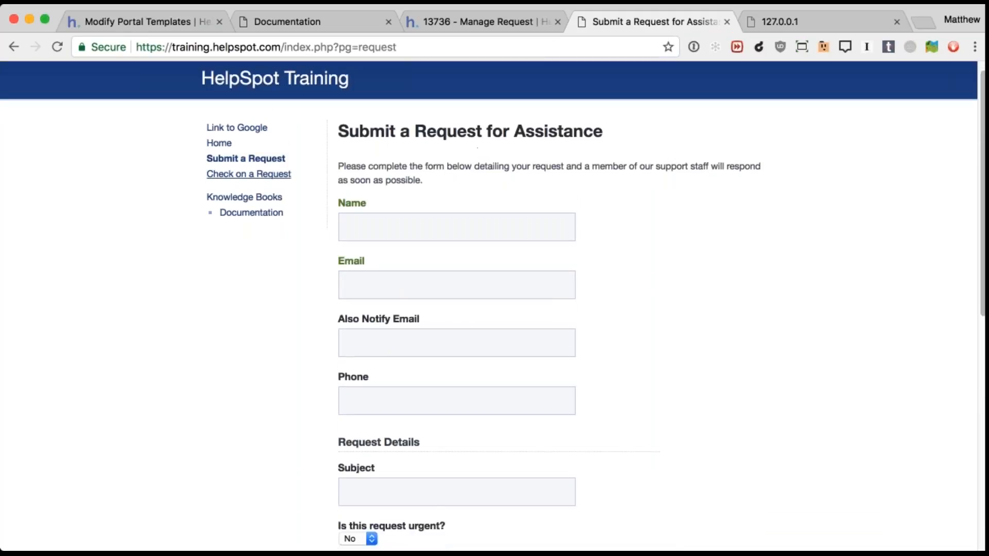
Delete the bluebar.jpg background line from the body rule in the css.blue.tpl.php template
left_click(178, 24)
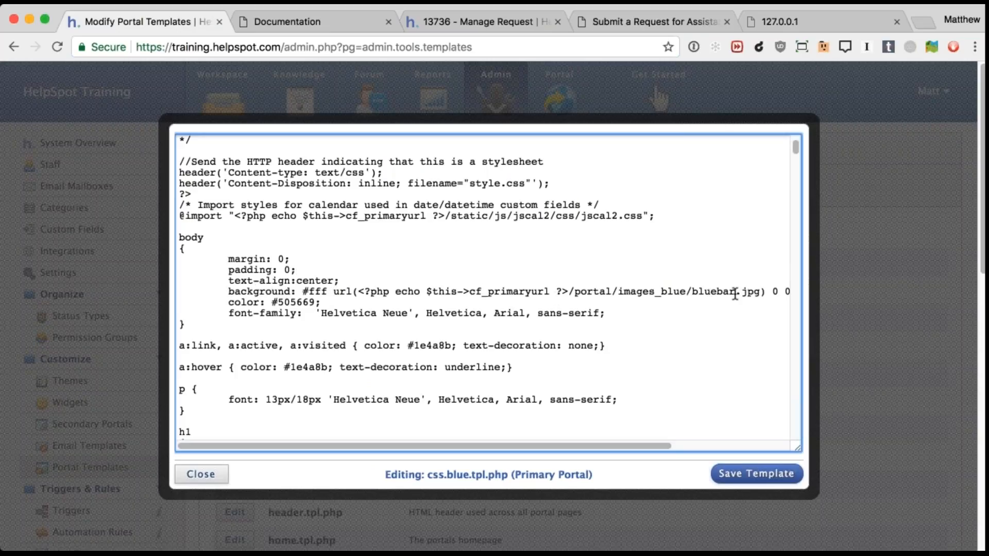
key("super+Tab")
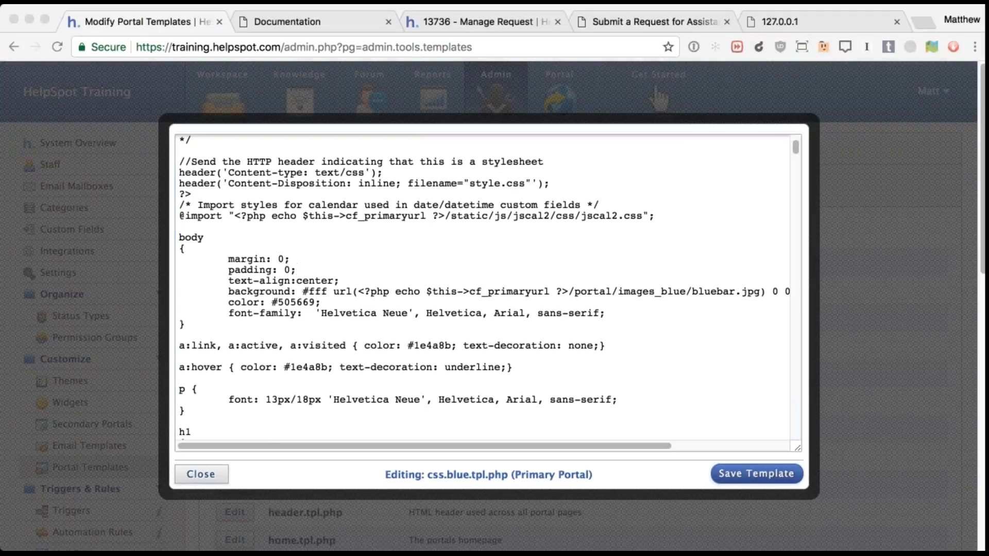
double_click(683, 291)
triple_click(684, 291)
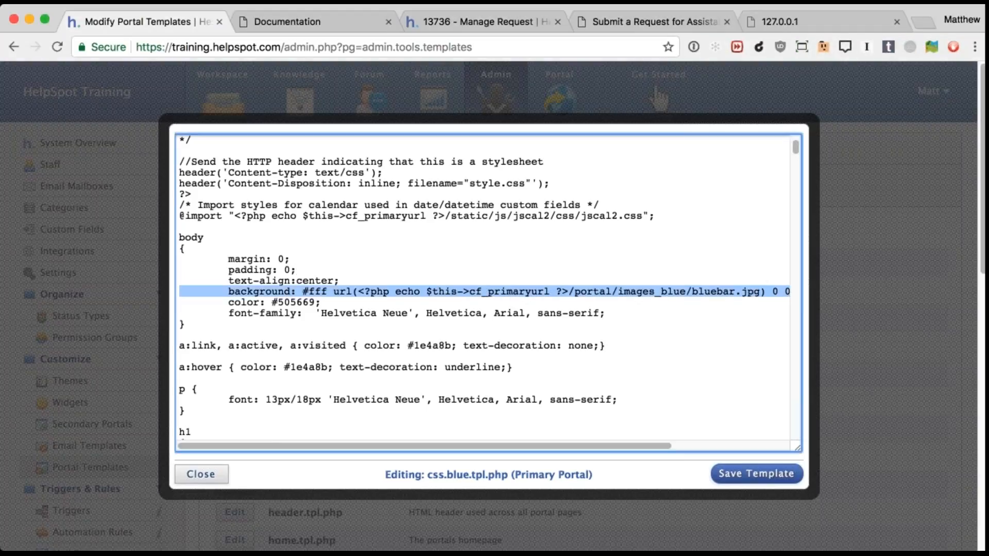
key("BackSpace")
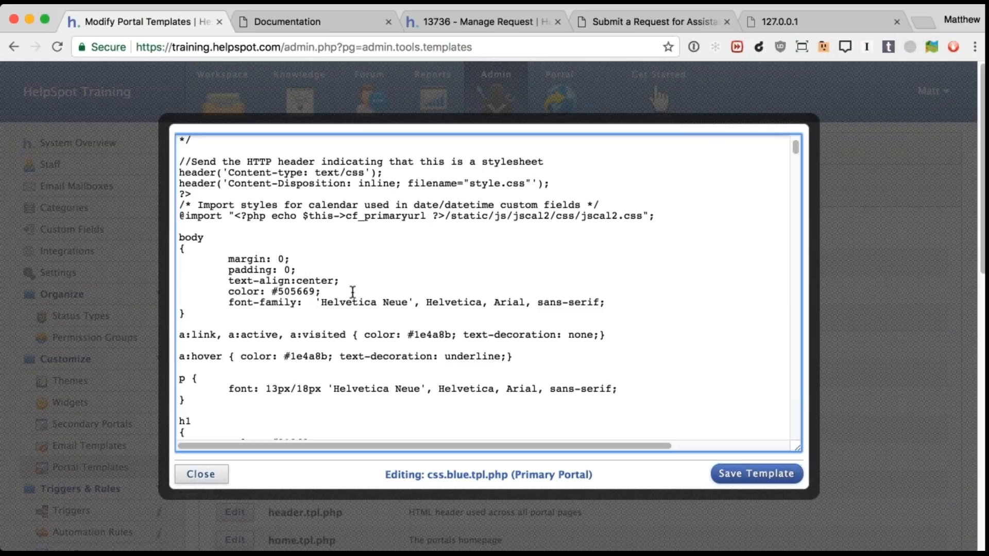
Inspect the HelpSpot Training banner element of the portal's request form in the browser's developer tools
scroll(353, 292, "down", 1)
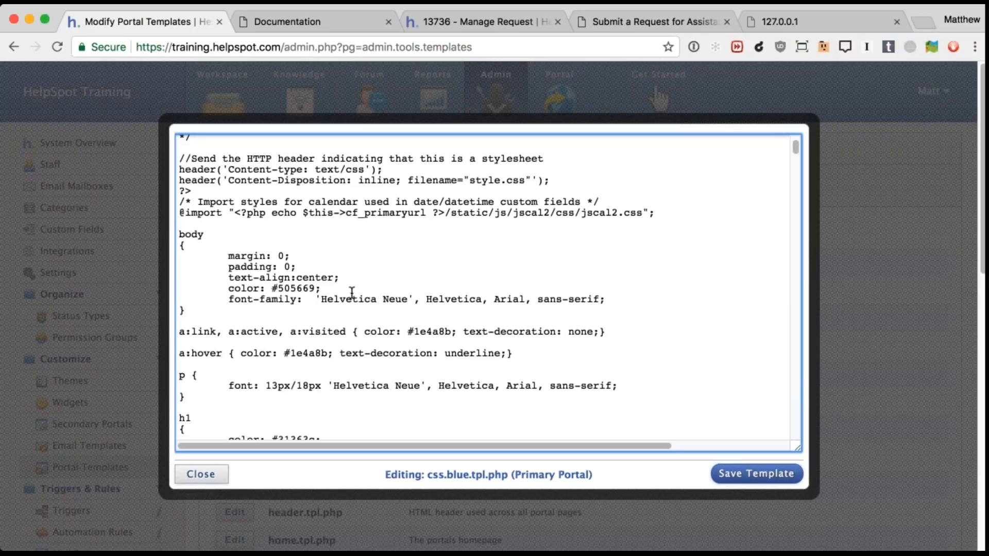
left_click(198, 320)
scroll(198, 319, "up", 1)
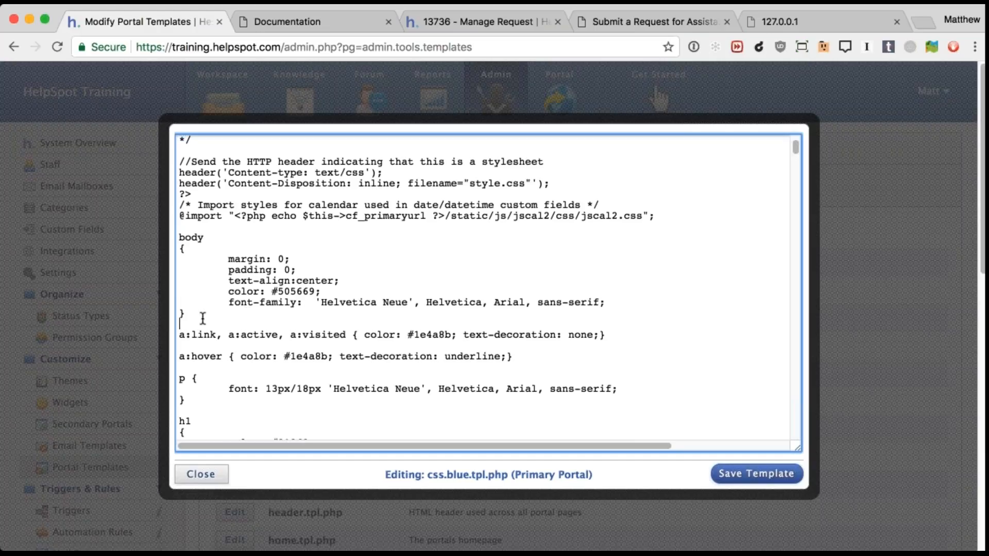
left_click(611, 23)
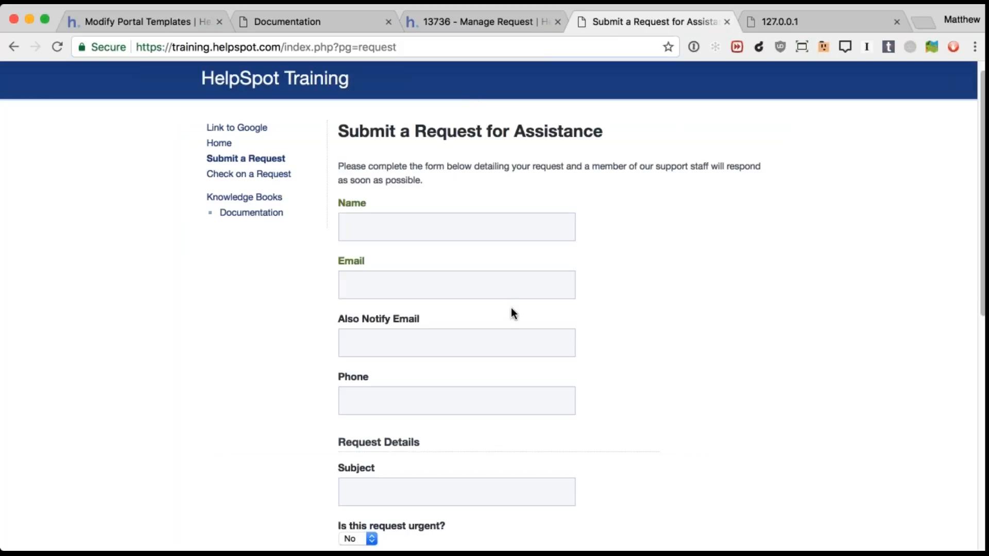
key("super+alt+i")
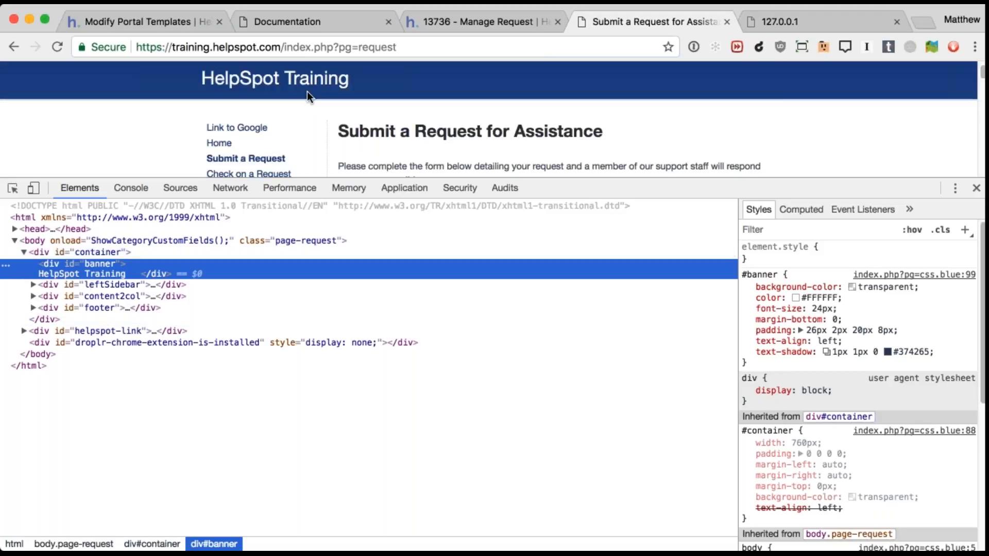
Add a #banner rule with background-color rgb(117, 103, 82) below the body rule in css.blue.tpl.php and save the template
left_click(170, 21)
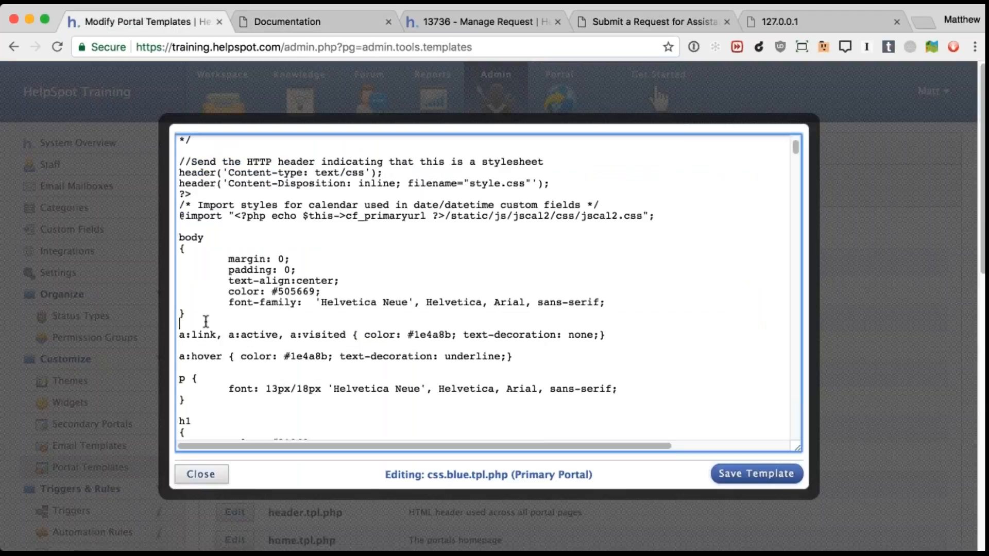
type("#banner")
key("Return")
type("{")
key("Return")
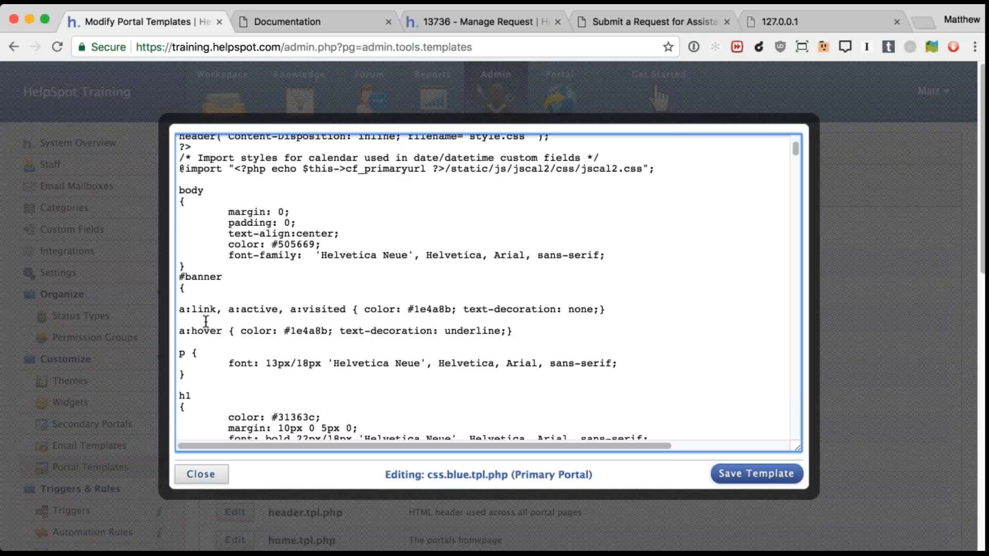
type("}")
key("Up")
key("Return")
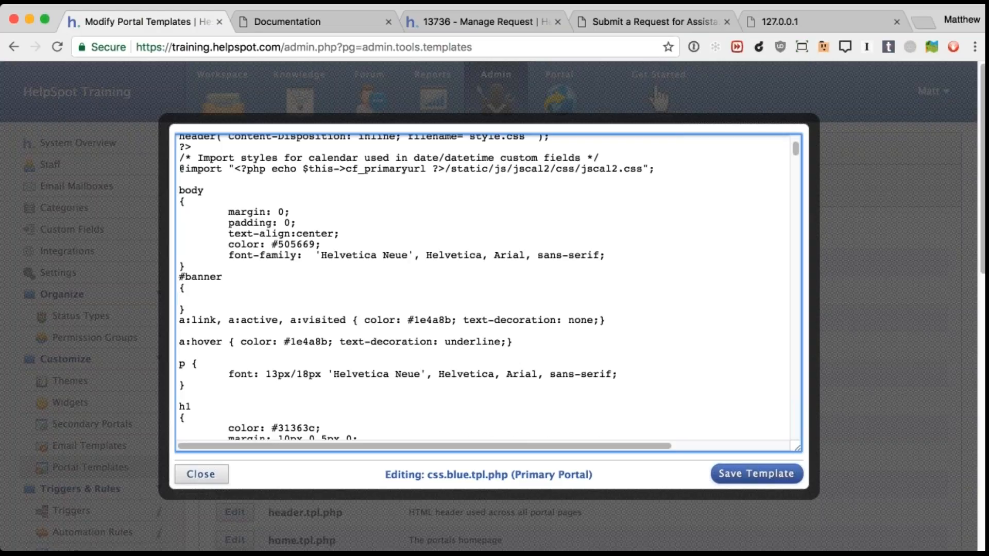
key("super+Tab")
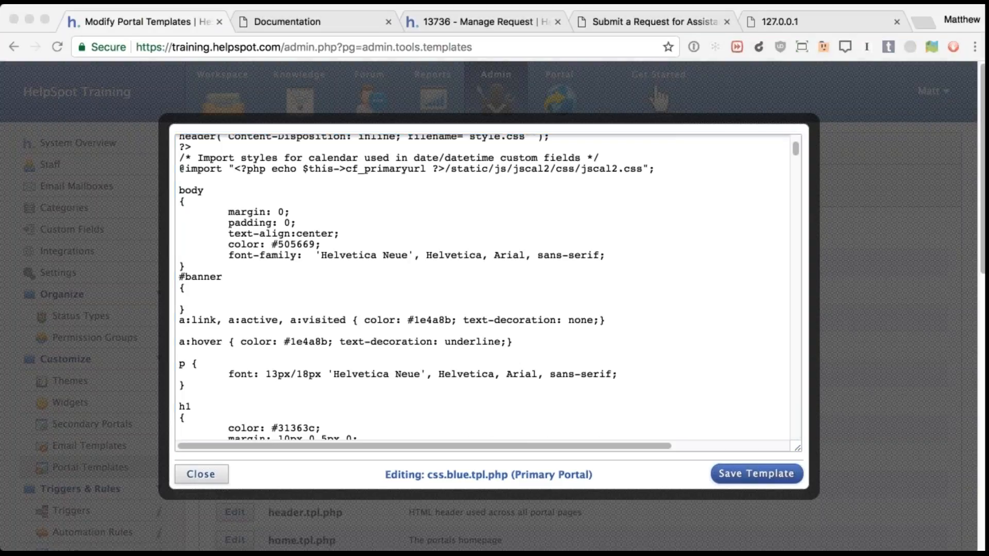
left_click(212, 299)
type("background-color: rgb(117, 103, 82);")
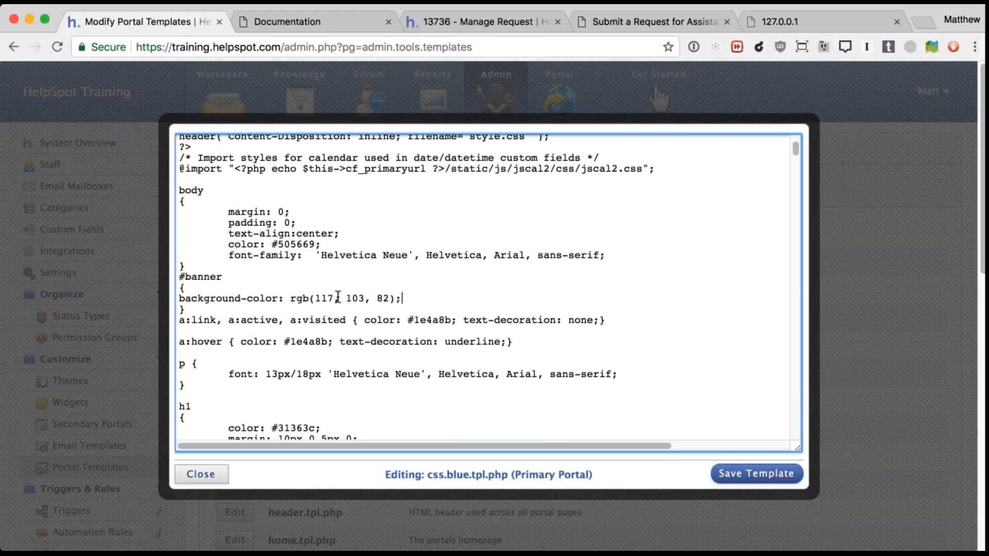
left_click(741, 474)
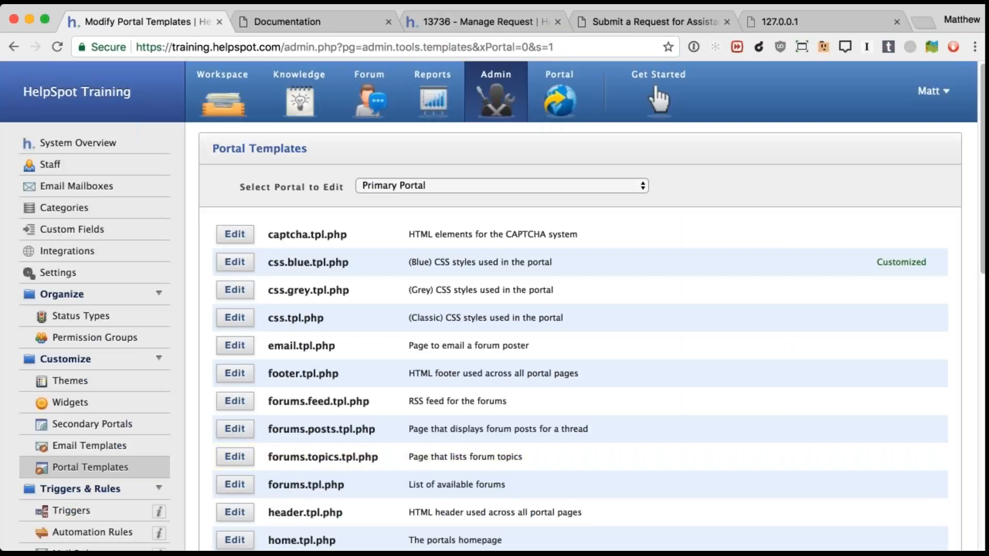
Reload the portal's request form, check the banner's appearance and styles, and shrink the developer tools area to show more page
left_click(490, 24)
left_click(610, 20)
left_click(567, 46)
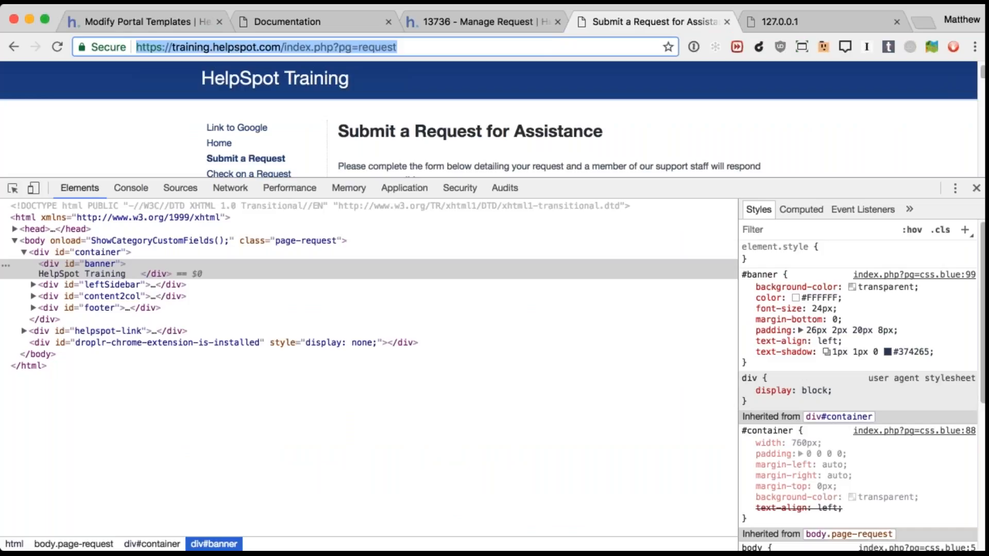
key("Return")
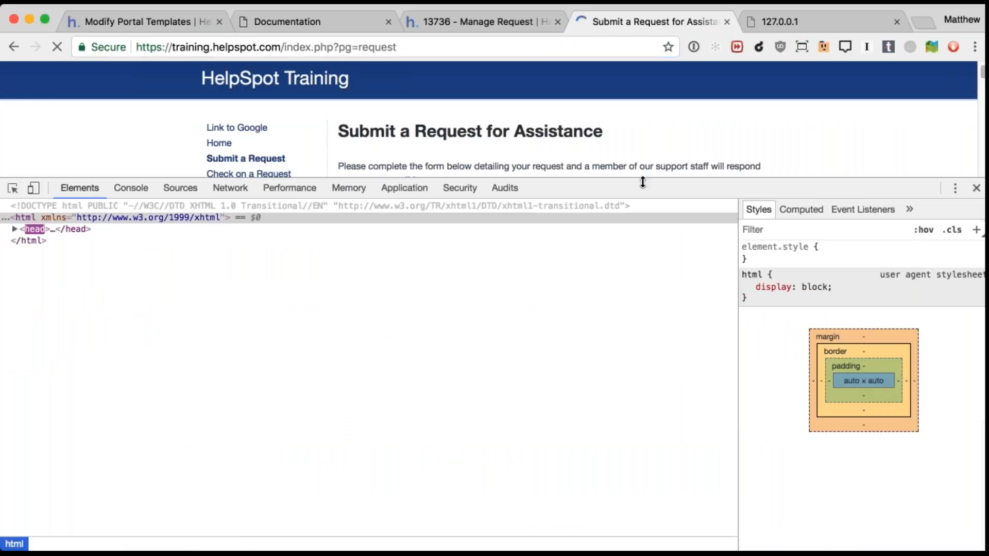
scroll(746, 150, "down", 5)
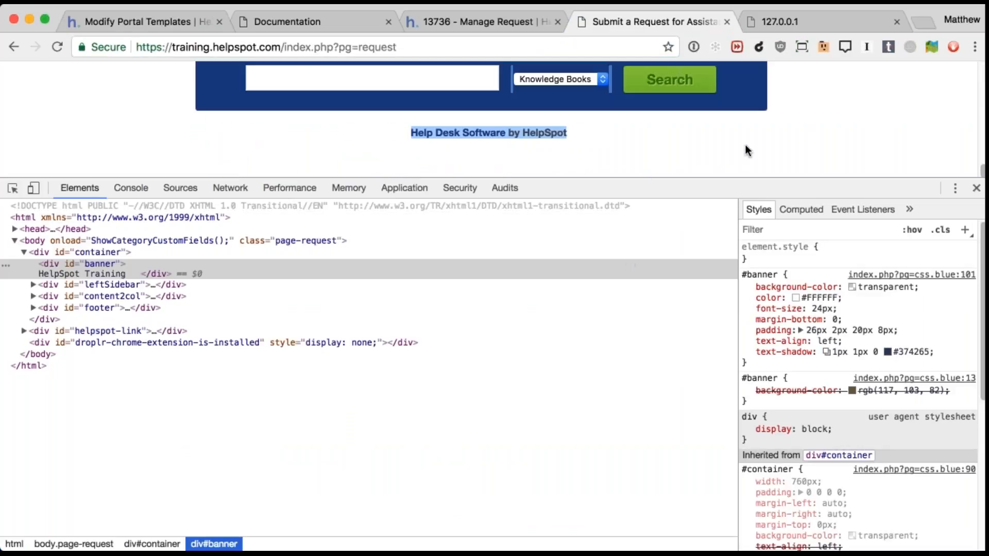
scroll(759, 144, "up", 10)
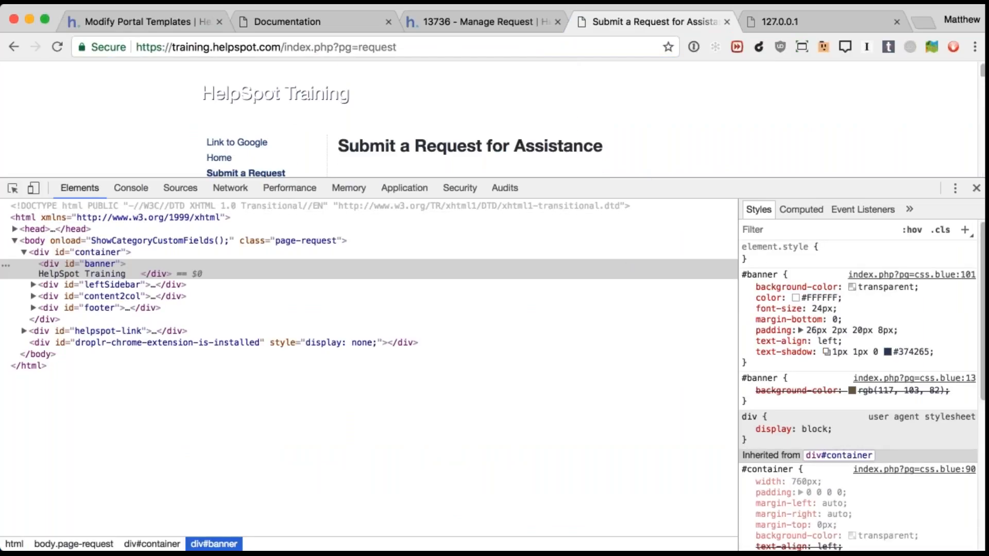
left_click_drag(529, 187, 531, 325)
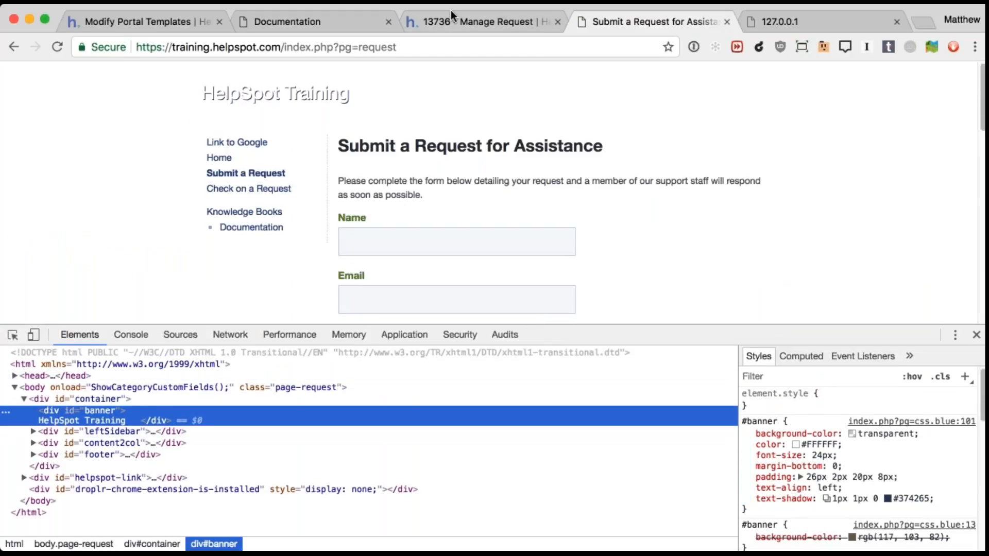
Reopen the css.blue.tpl.php template and look through it for the original #banner rule
left_click(426, 24)
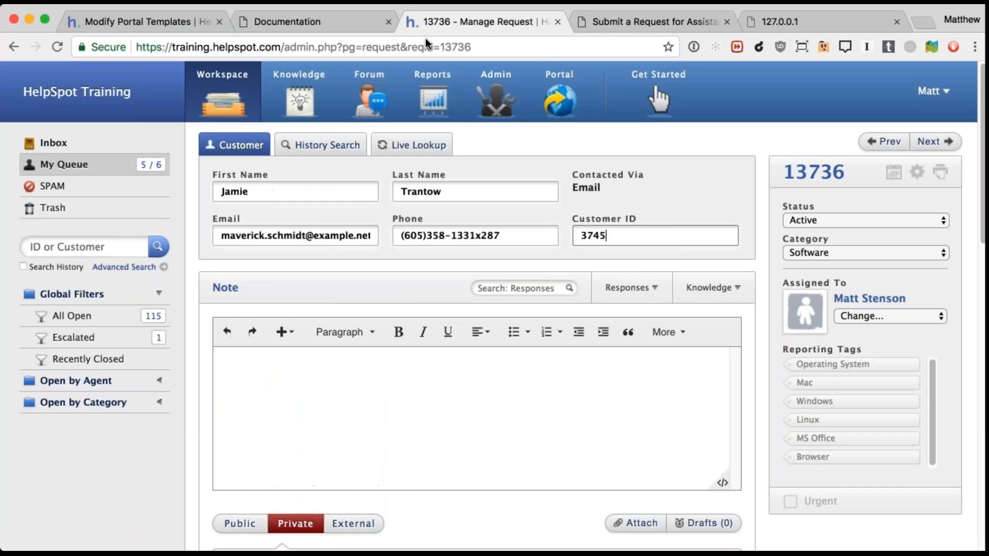
left_click(146, 20)
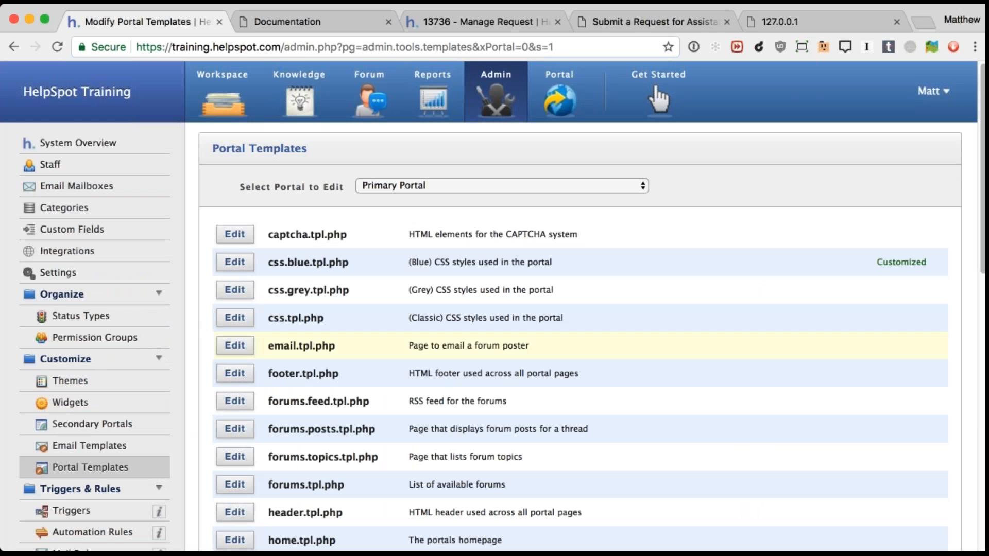
left_click(234, 262)
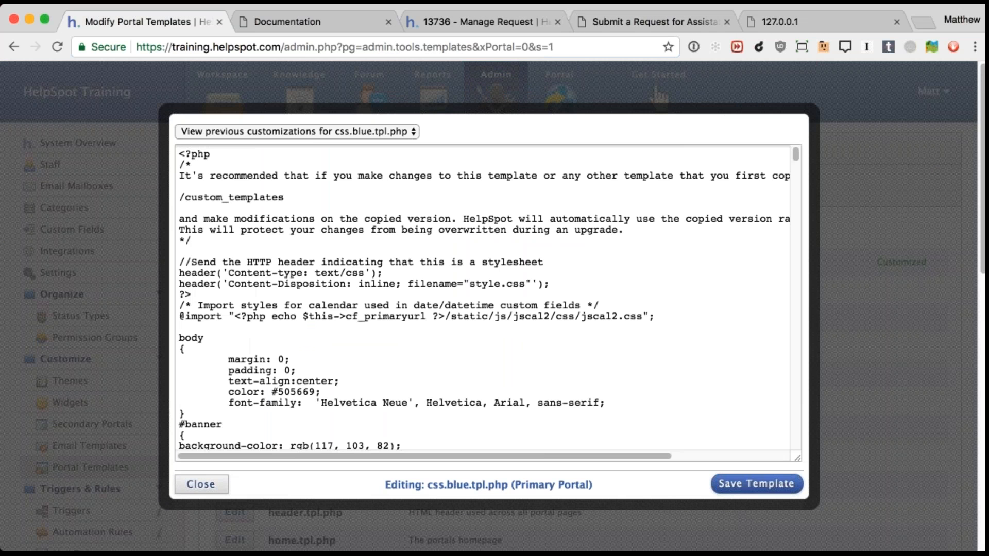
scroll(226, 418, "down", 3)
scroll(225, 418, "down", 15)
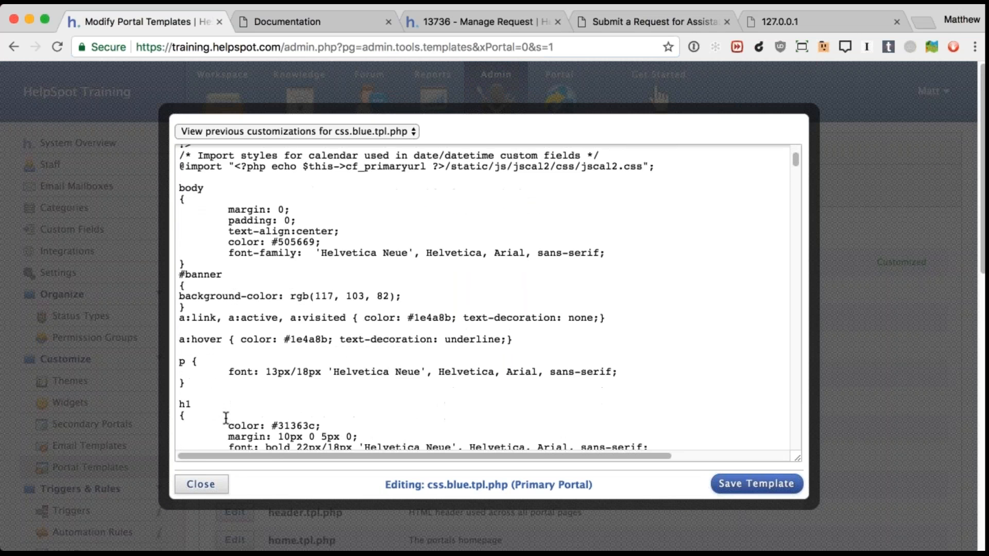
scroll(225, 418, "down", 15)
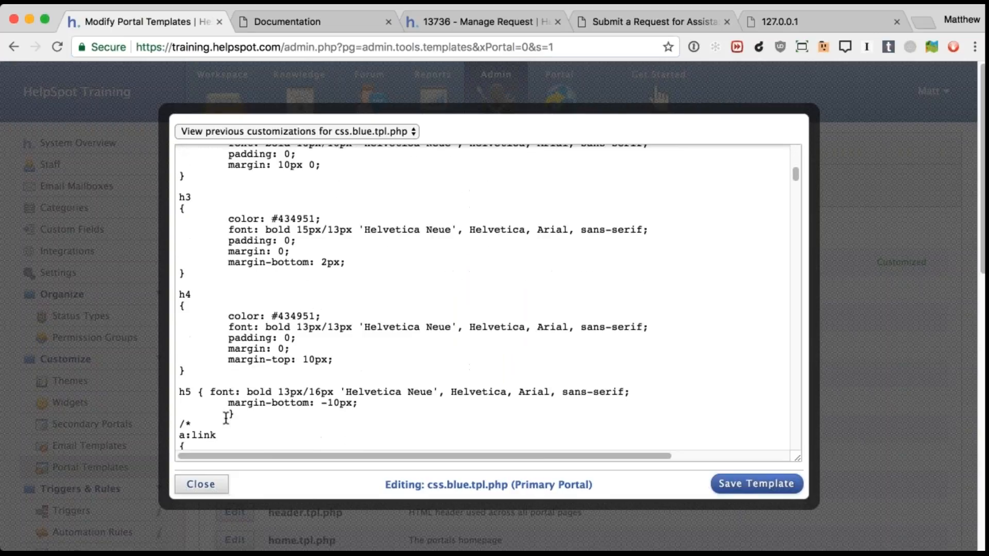
scroll(225, 419, "down", 4)
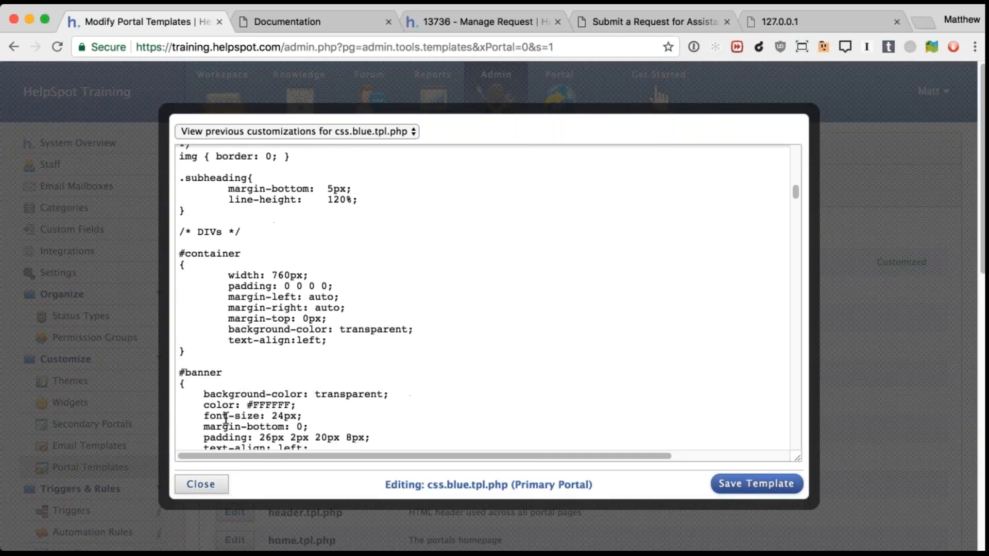
scroll(226, 418, "up", 12)
scroll(227, 416, "up", 10)
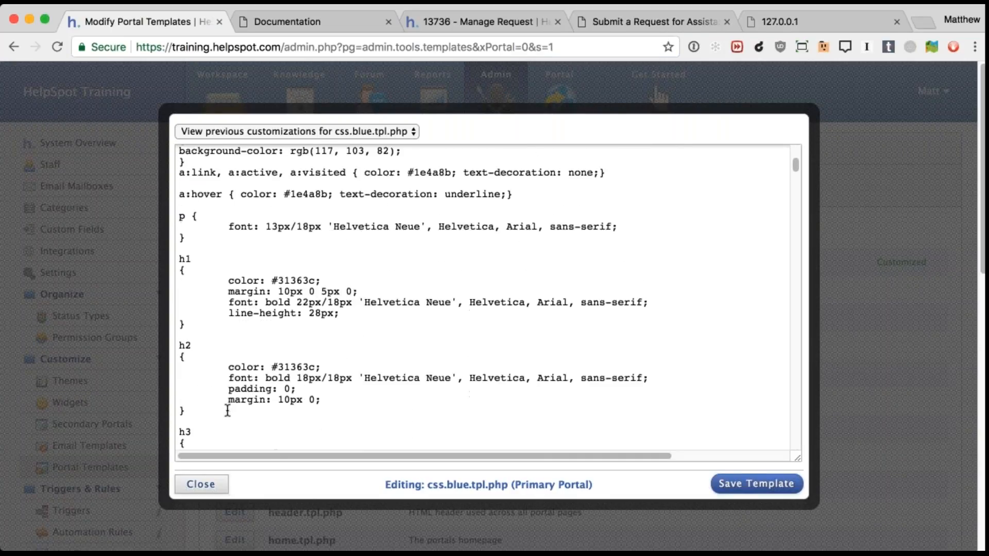
Delete the added #banner rule with background-color rgb(117, 103, 82) from below the body rule
left_click_drag(196, 350, 179, 316)
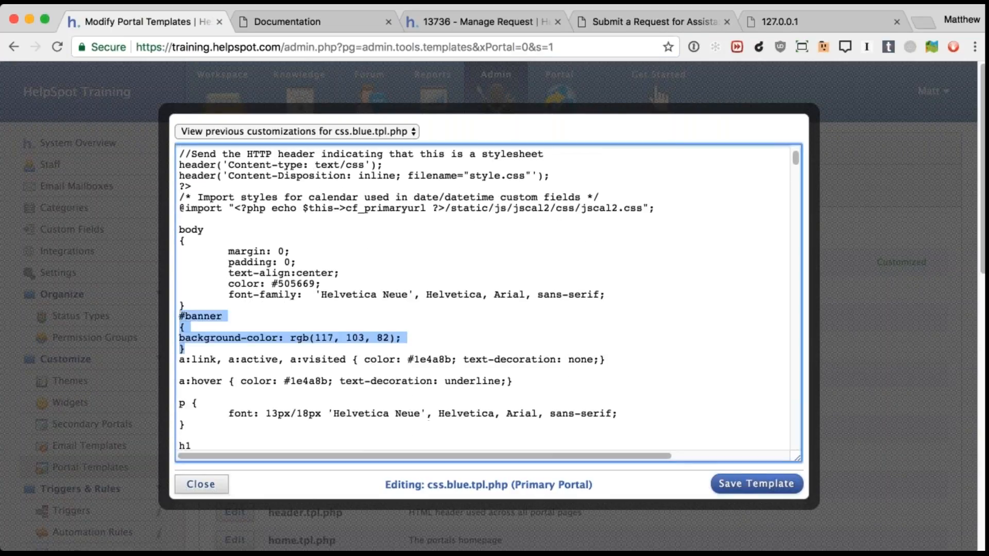
key("BackSpace")
scroll(325, 382, "down", 8)
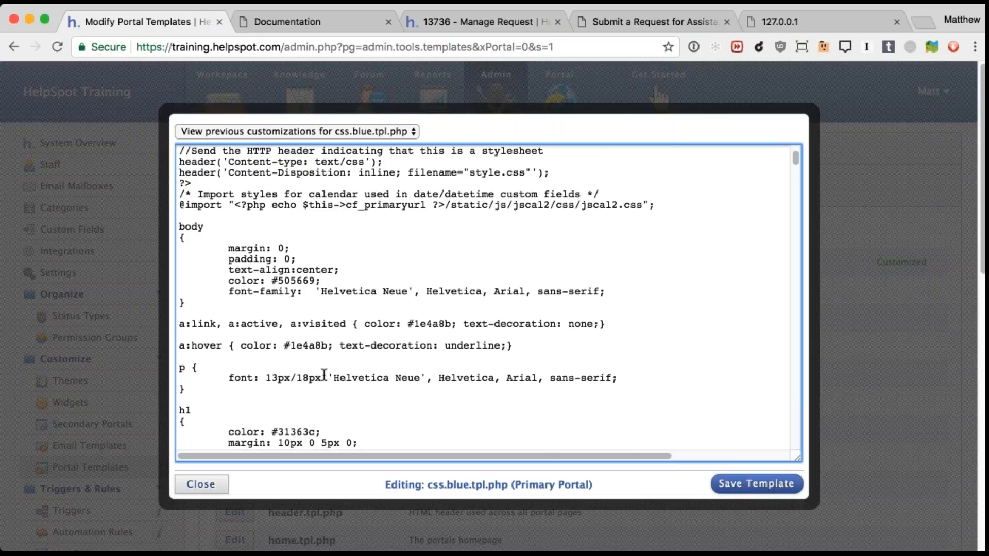
Set the background-color in the original #banner rule to rgb(117, 103, 82) and save the css.blue.tpl.php template
scroll(324, 375, "down", 10)
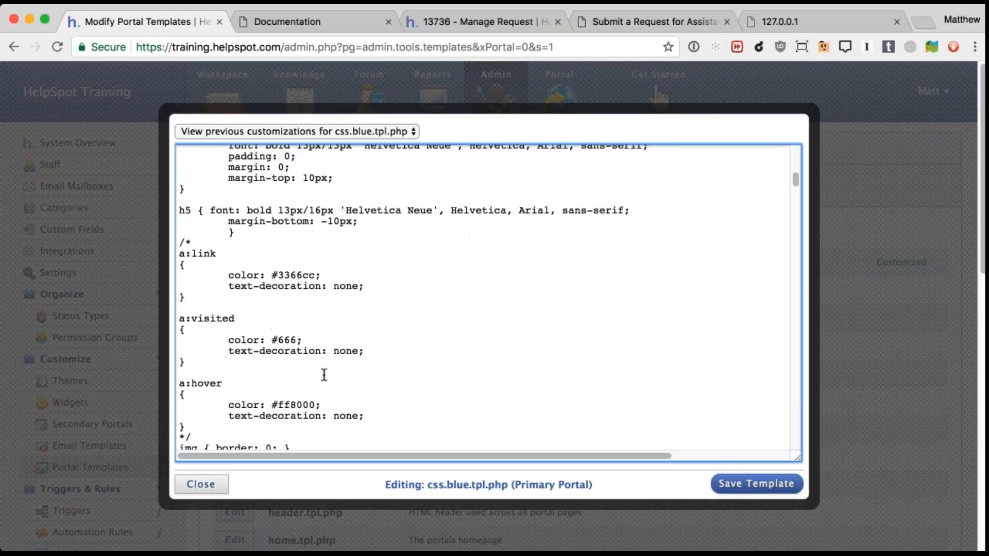
scroll(324, 375, "down", 5)
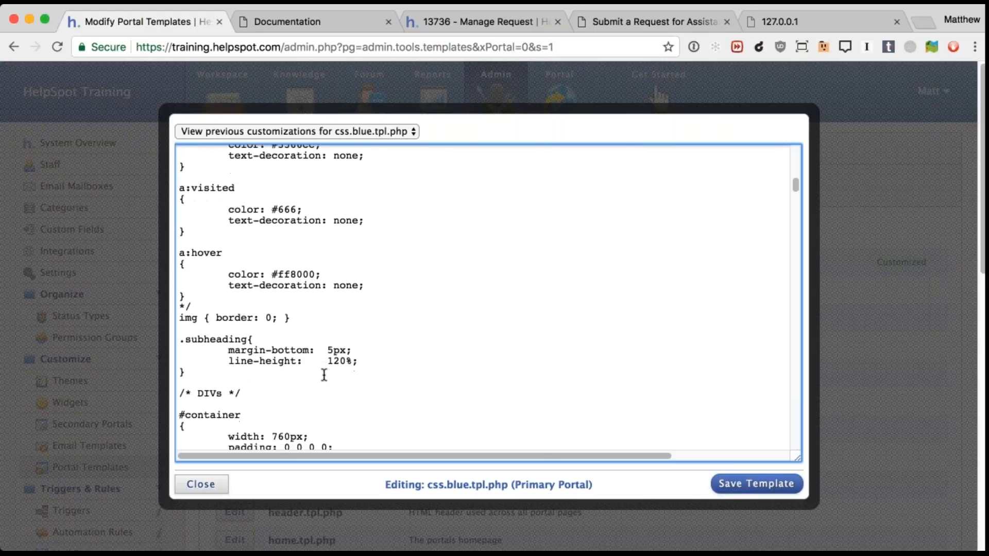
scroll(324, 375, "down", 6)
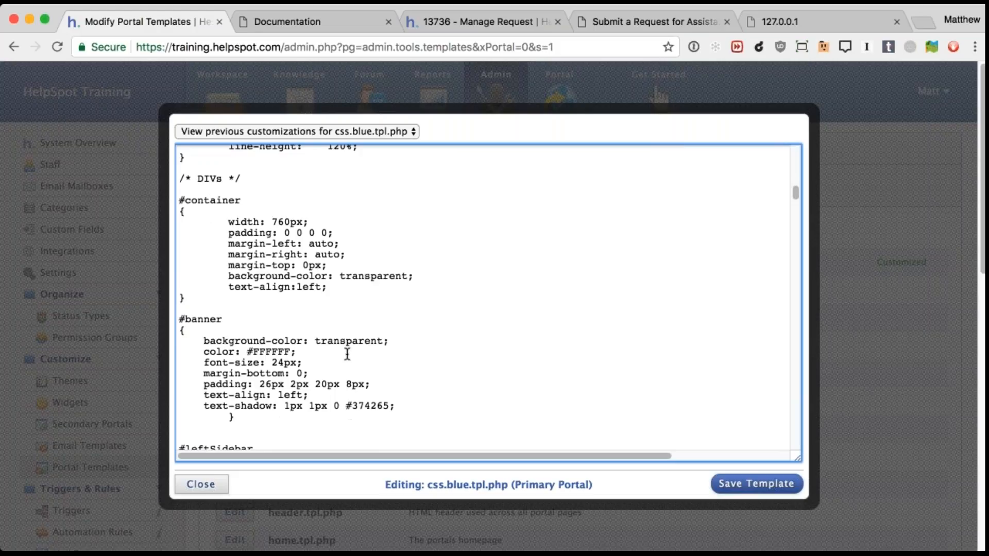
left_click_drag(389, 344, 204, 341)
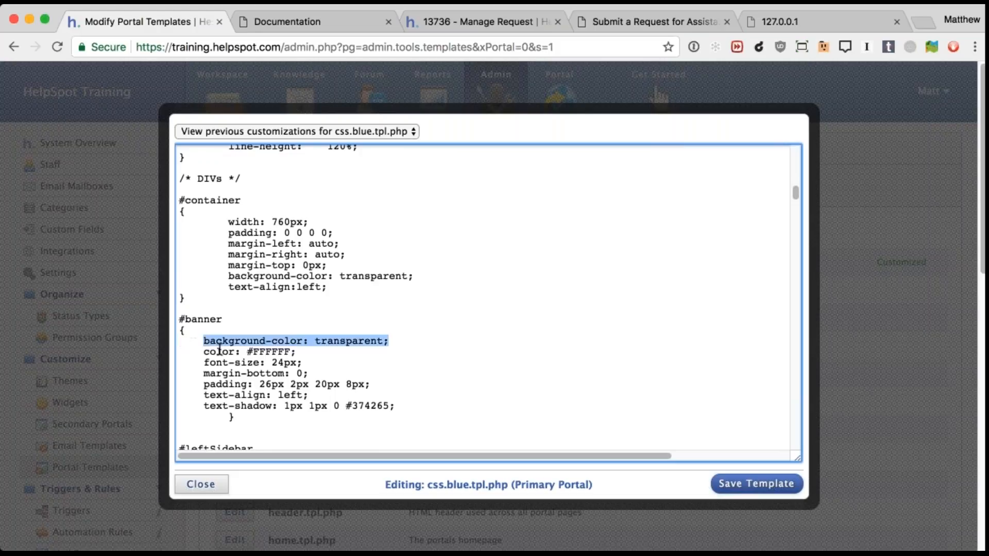
type("background-color: rgb(117, 103, 82);")
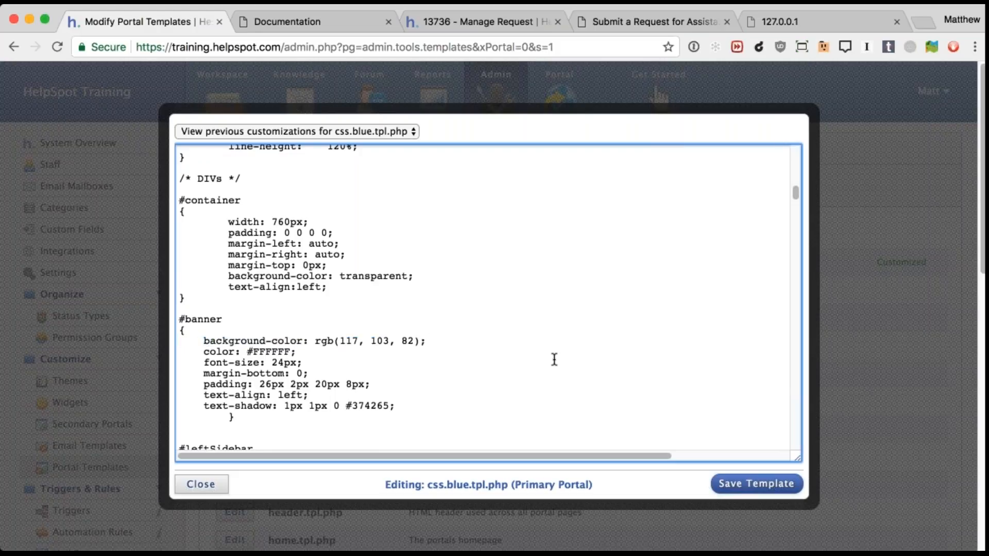
left_click(750, 483)
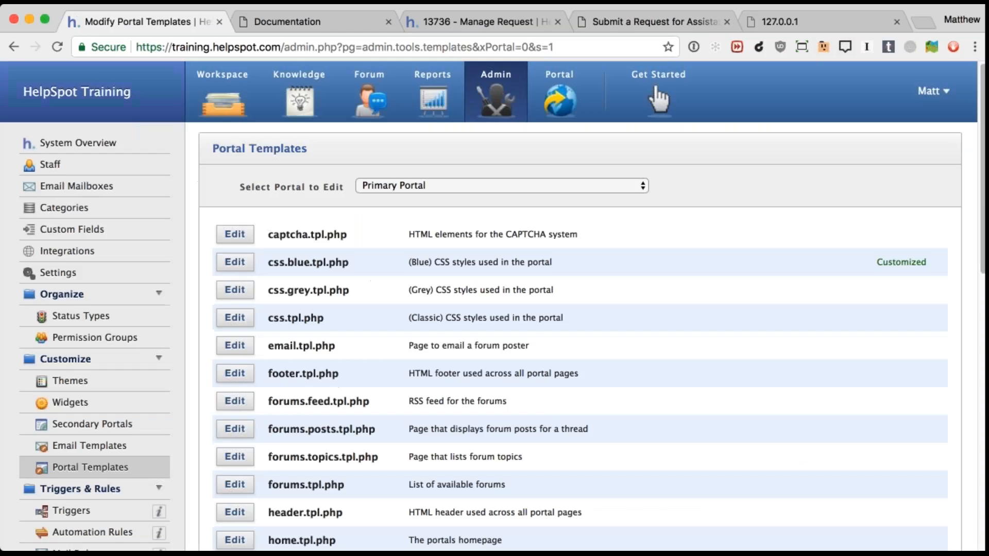
Reload the portal's request form, check the banner, and inspect the styles of the footer div below the form
left_click(669, 22)
left_click(632, 48)
key("Return")
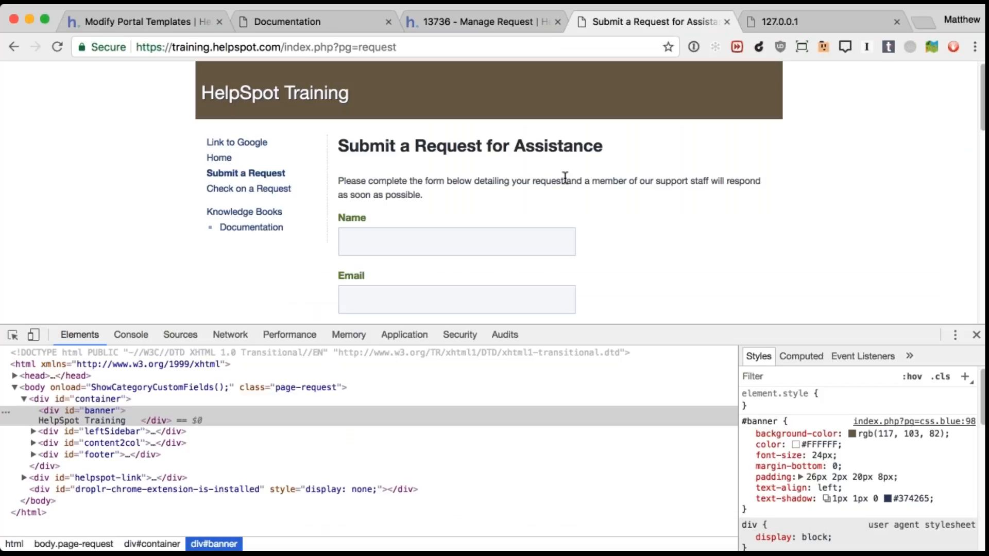
scroll(624, 190, "down", 10)
scroll(624, 190, "down", 5)
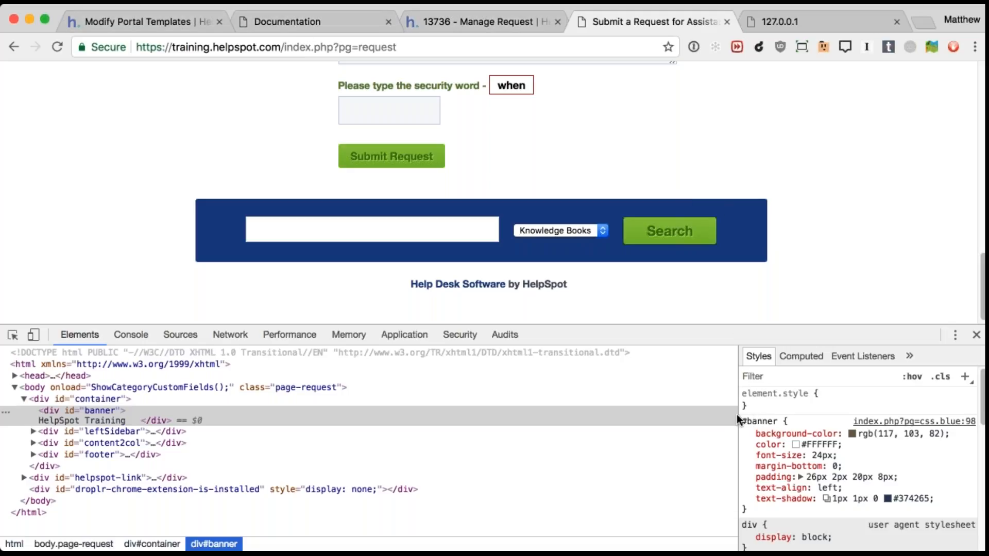
left_click(123, 454)
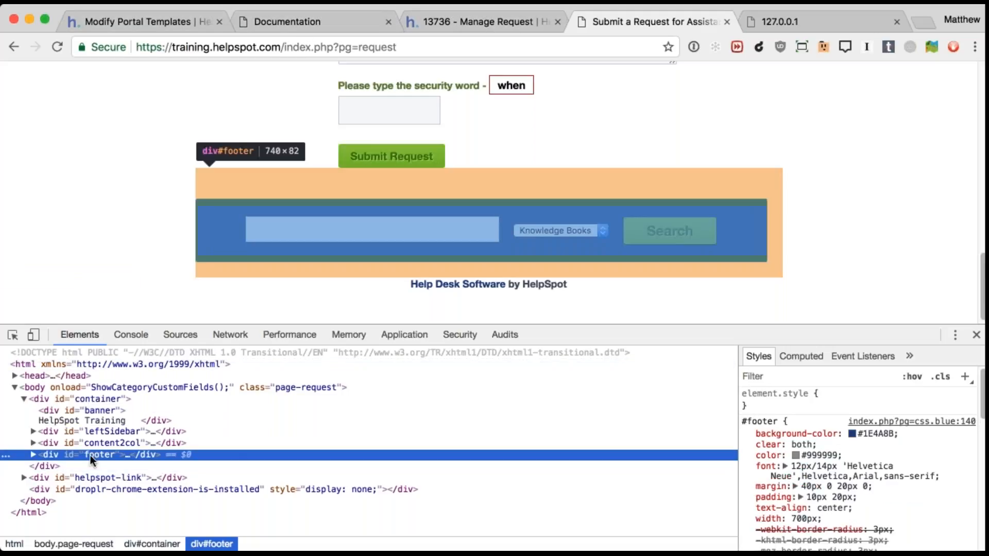
Reopen css.blue.tpl.php, search for "foot" to locate the #footer rule, and set its background-color to rgb(117, 103, 82)
left_click(322, 23)
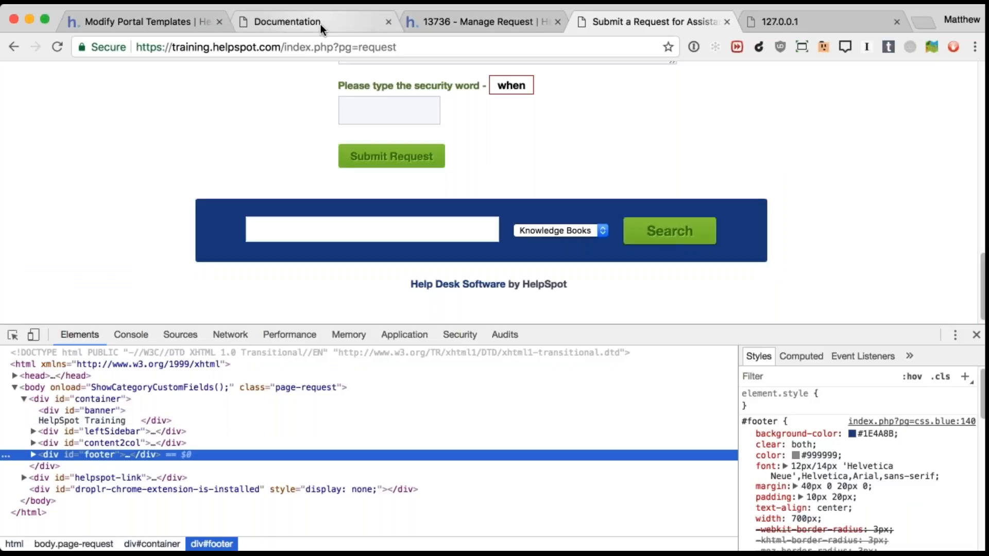
left_click(190, 22)
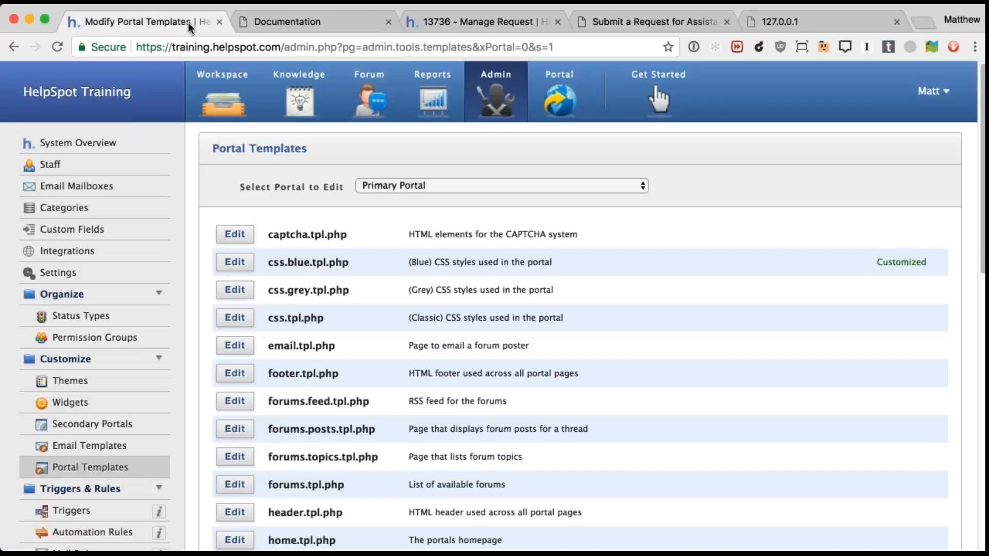
left_click(237, 261)
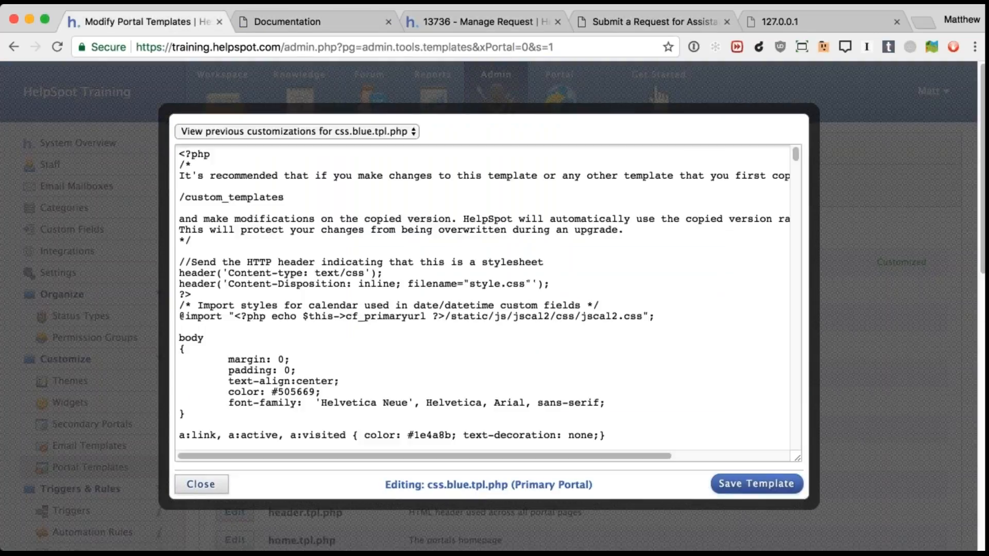
scroll(339, 399, "down", 5)
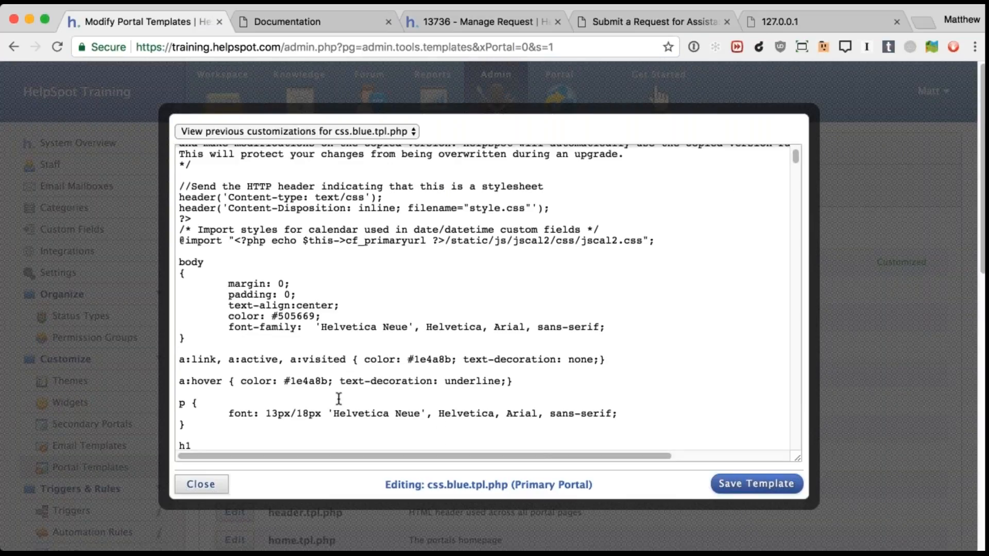
key("super+f")
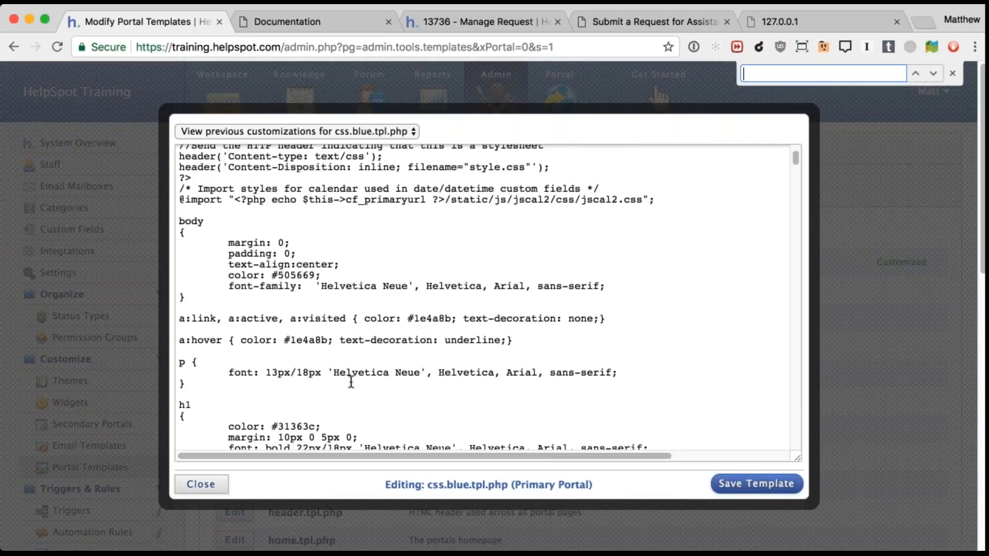
type("foot")
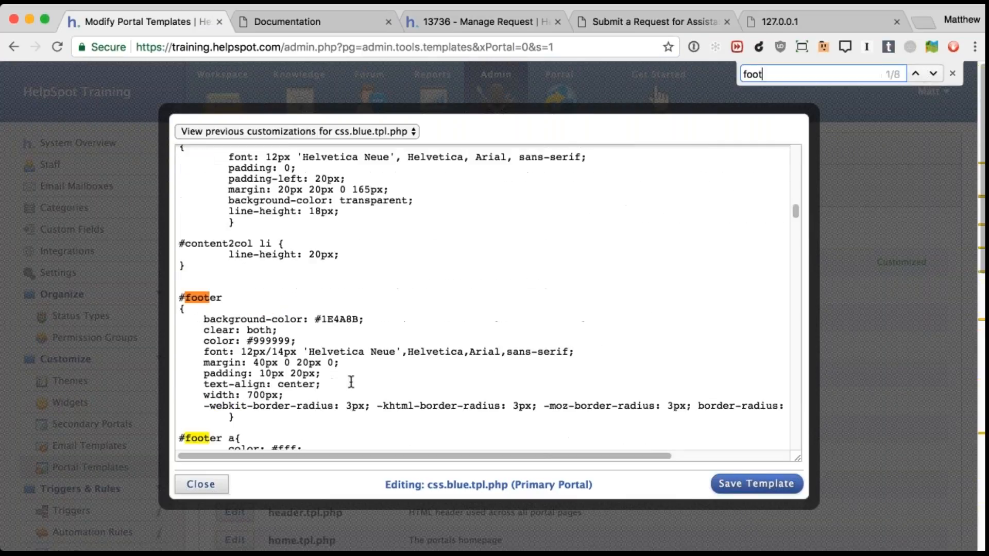
left_click(421, 319)
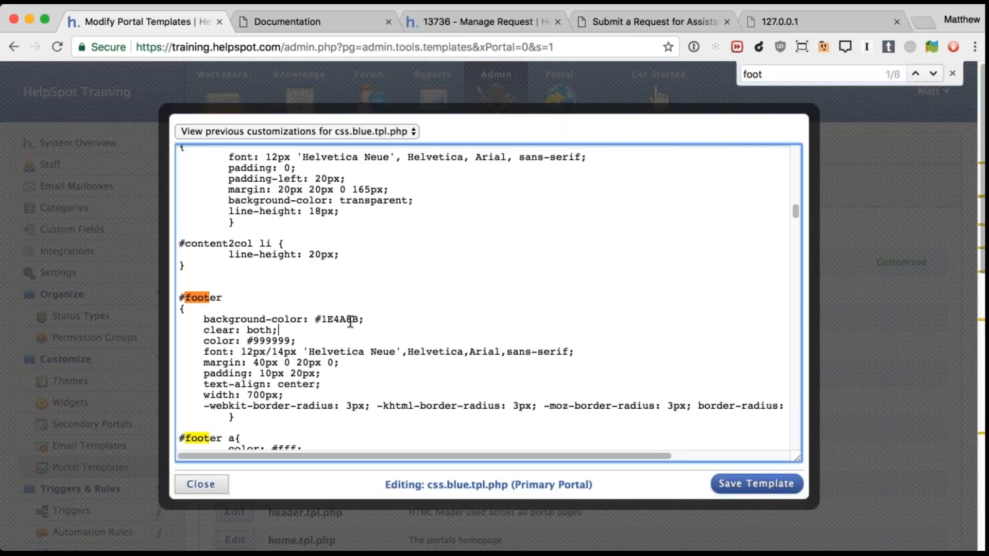
key("Down")
key("super+Tab")
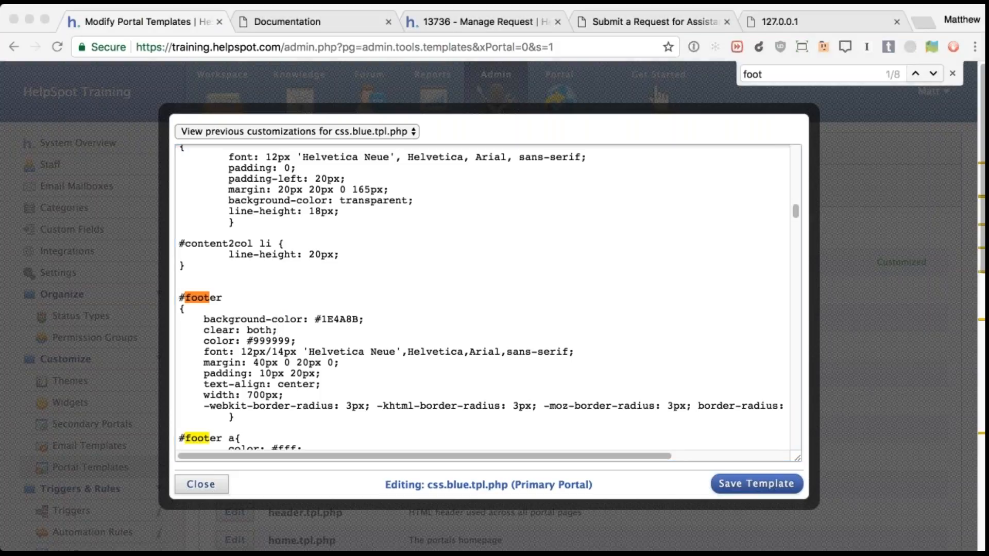
left_click(349, 321)
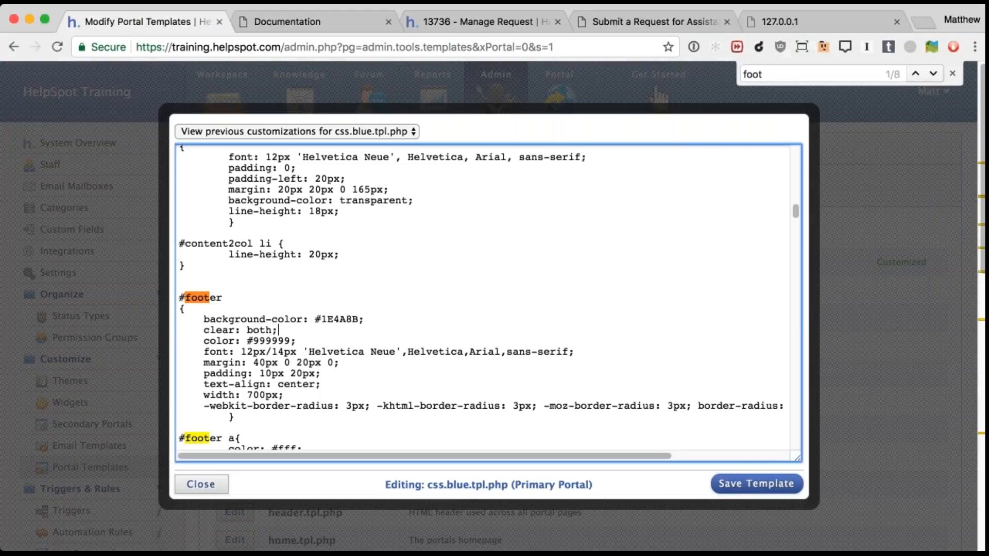
left_click_drag(364, 319, 203, 319)
type("background-color: rgb(117, 103, 82);")
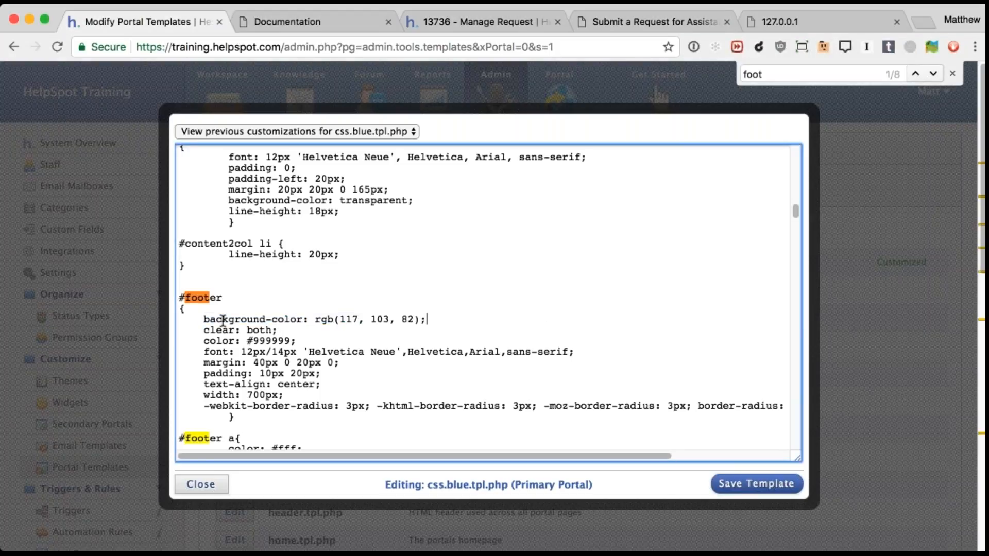
Search for "footer in" and replace the #footer input[type="submit"] declarations with the copied ones, including color white and text-shadow 1px 1px 0 rgb(190, 132, 45)
key("super+Tab")
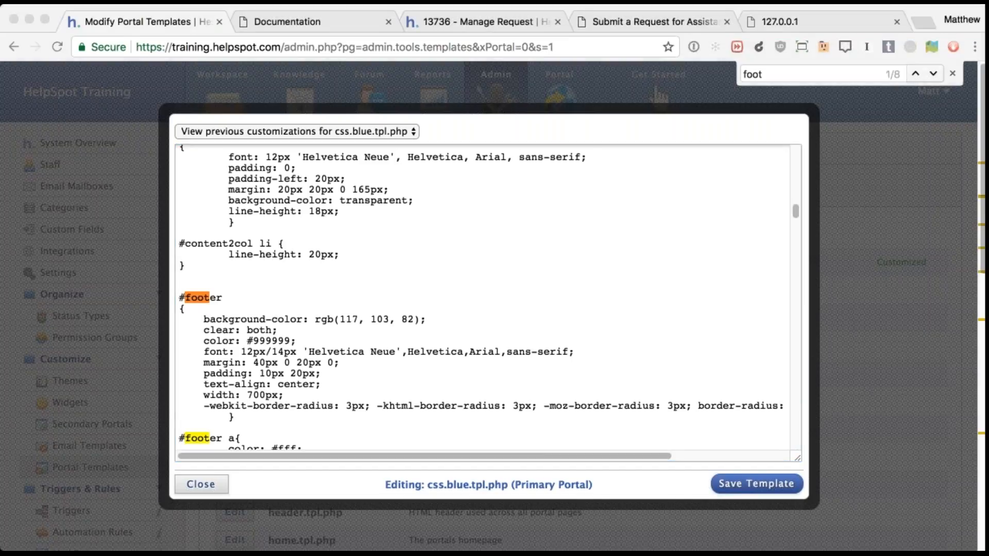
key("super+Tab")
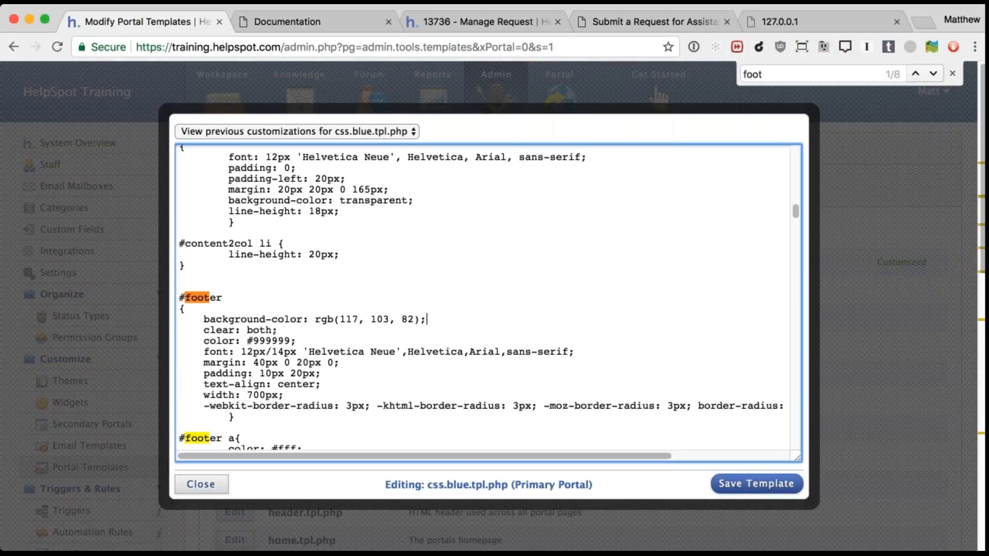
double_click(745, 75)
left_click(790, 73)
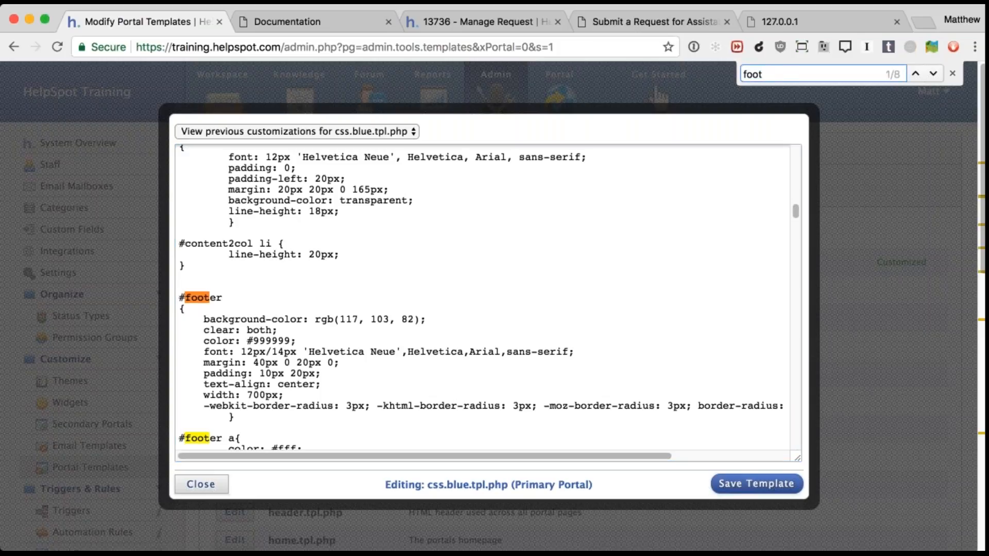
type("er")
key("Return")
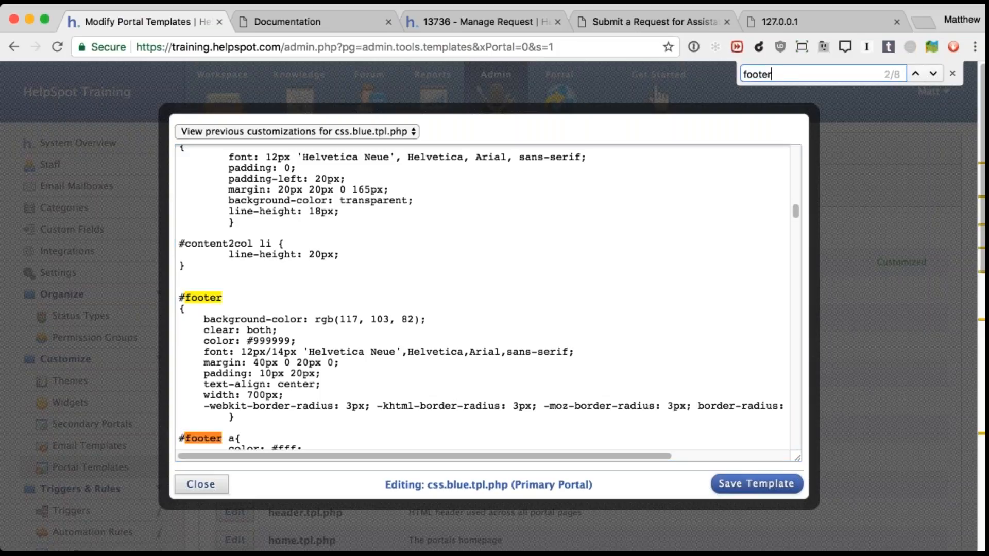
type("in")
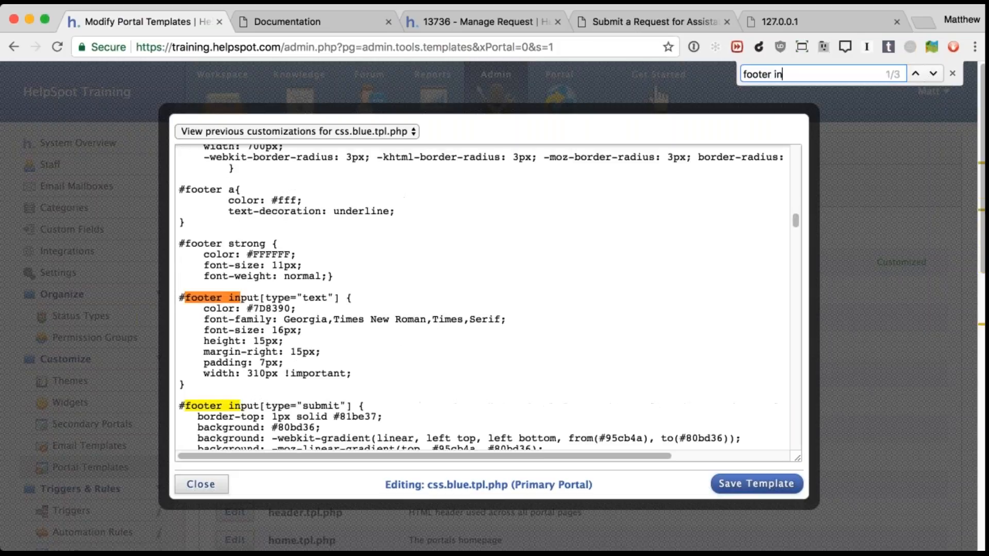
left_click(360, 410)
scroll(372, 410, "down", 5)
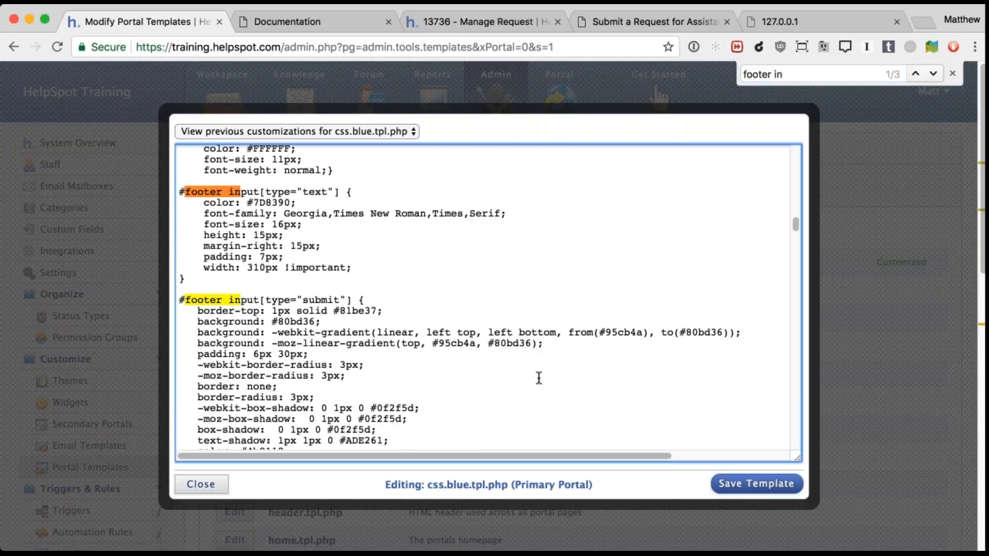
key("super+Tab")
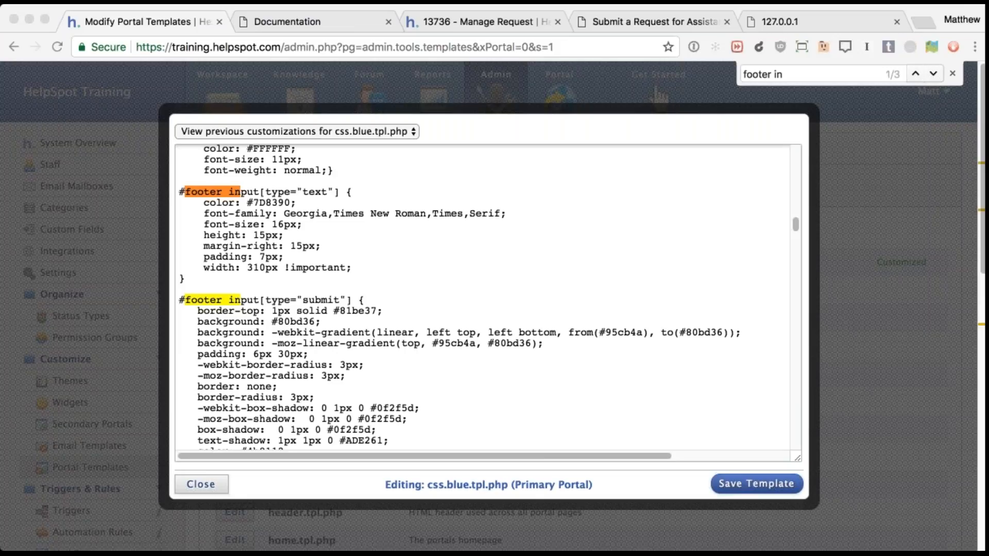
left_click(197, 310)
left_click_drag(198, 311, 367, 309)
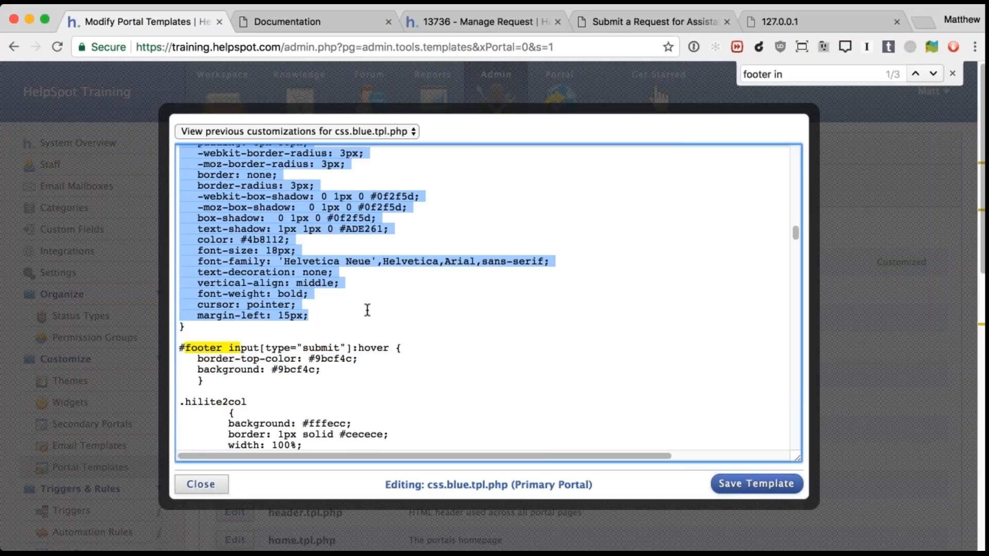
key("super+v")
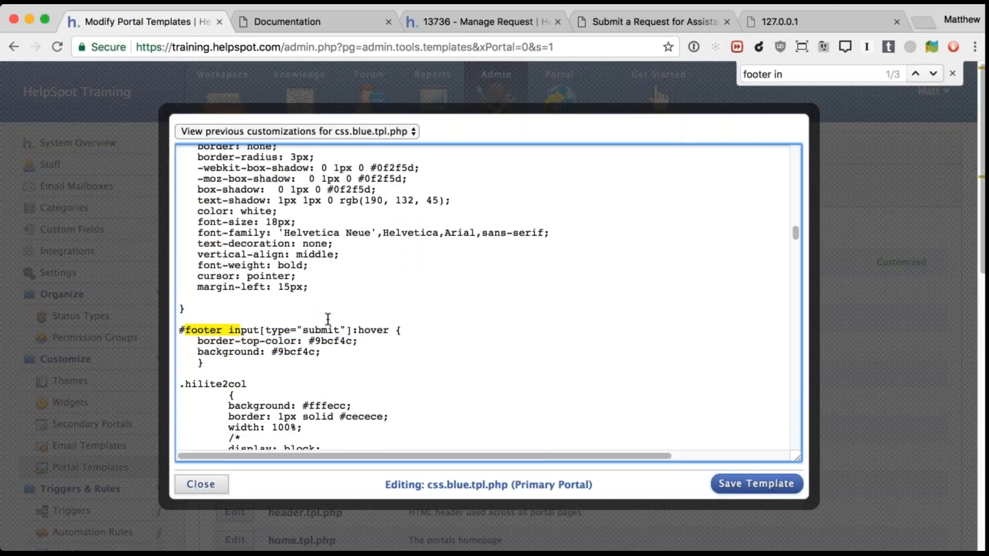
Replace the #footer input[type="submit"]:hover declarations with border-top-color #9bcf4c and background rgb(156, 108, 37), and save the template
key("super+Tab")
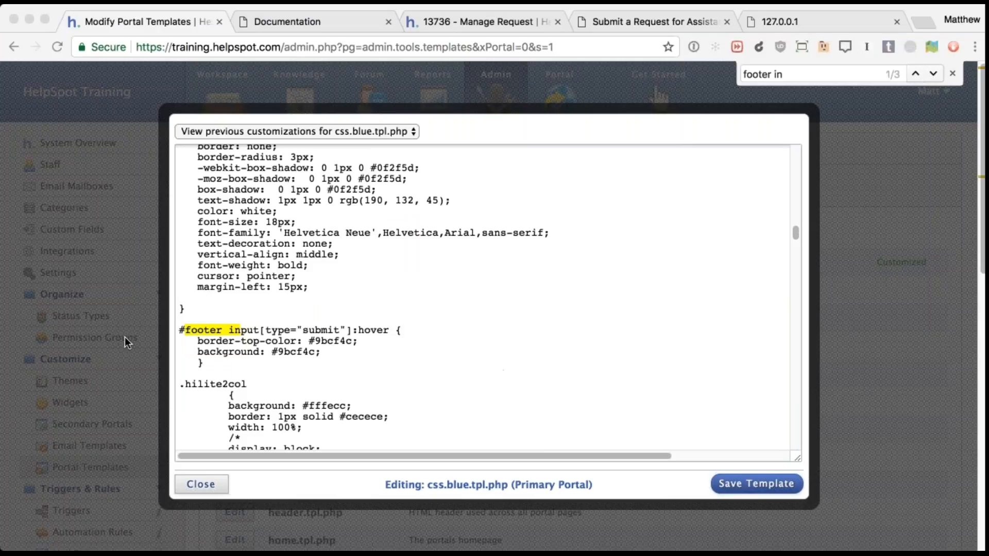
left_click(202, 348)
left_click_drag(191, 341, 339, 351)
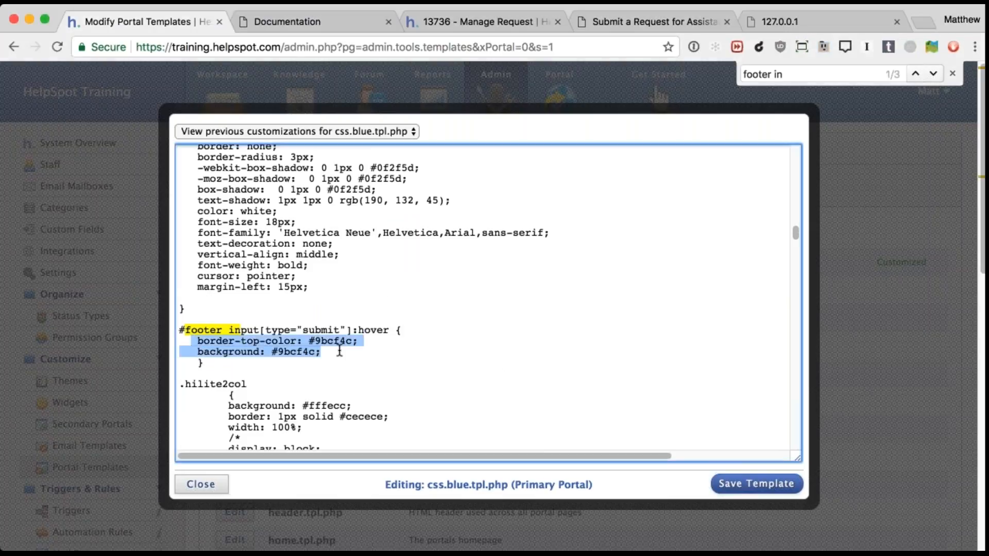
type("border-top-color: #9bcf4c;    background: rgb(156, 108, 37);")
scroll(338, 349, "down", 2)
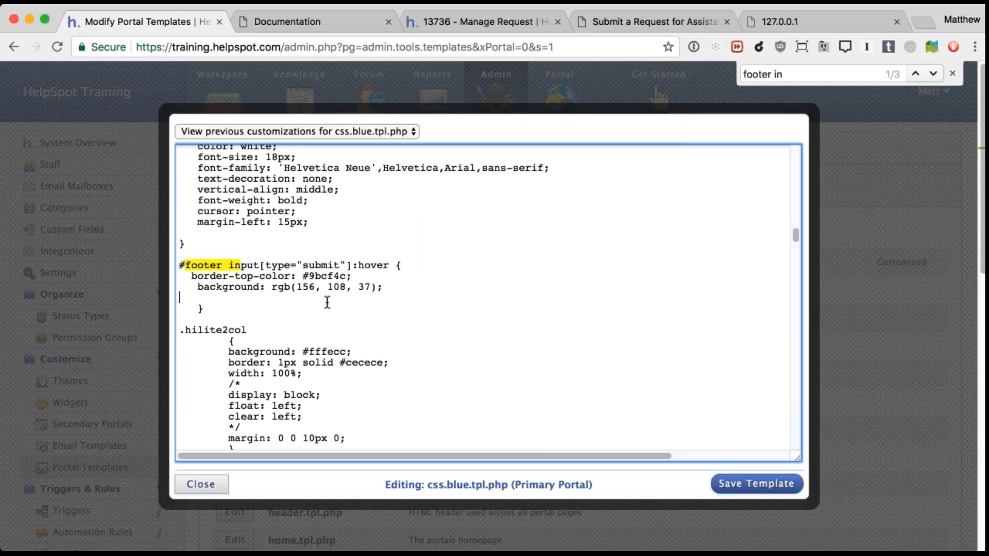
key("BackSpace")
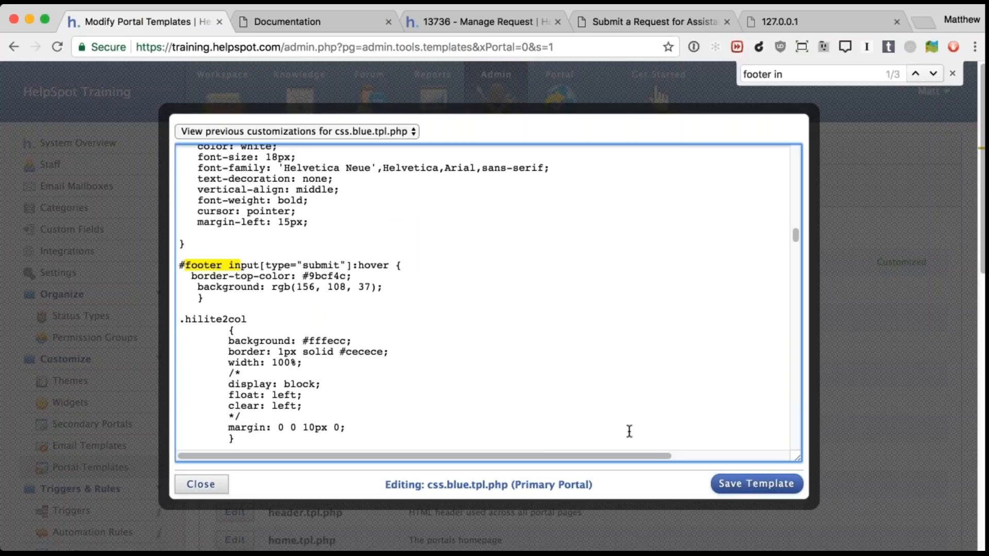
left_click(749, 487)
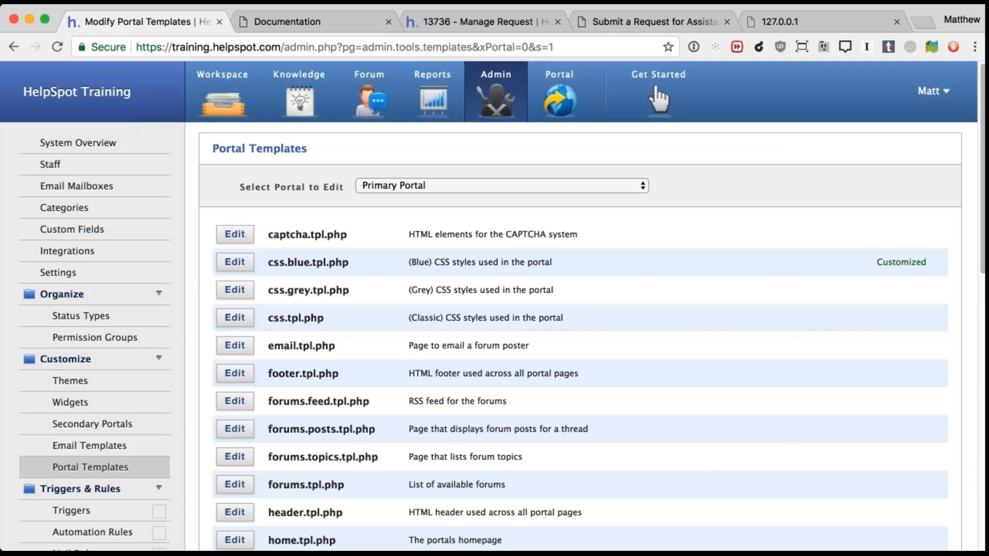
Reopen css.blue.tpl.php, view its list of previous customizations, and close the template without changes
left_click(235, 262)
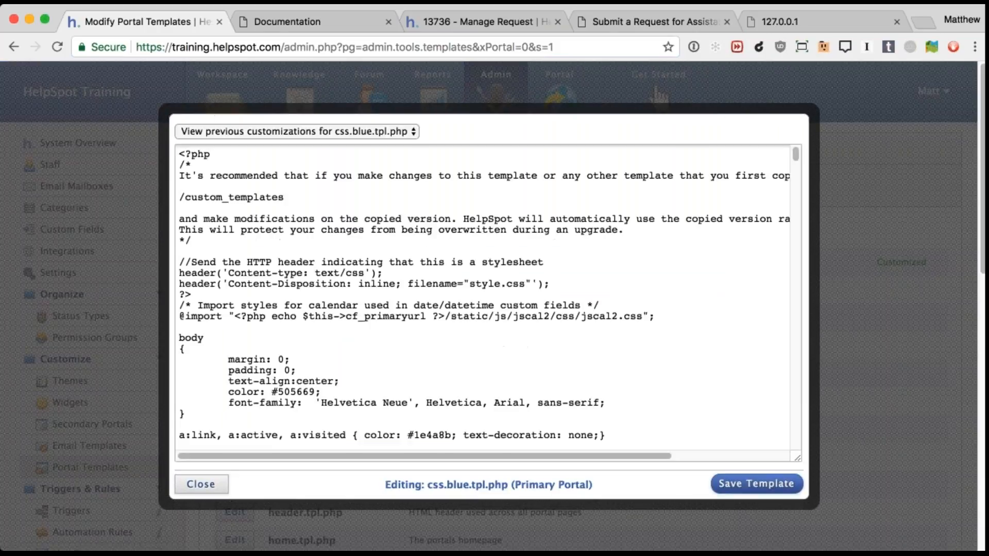
left_click(348, 131)
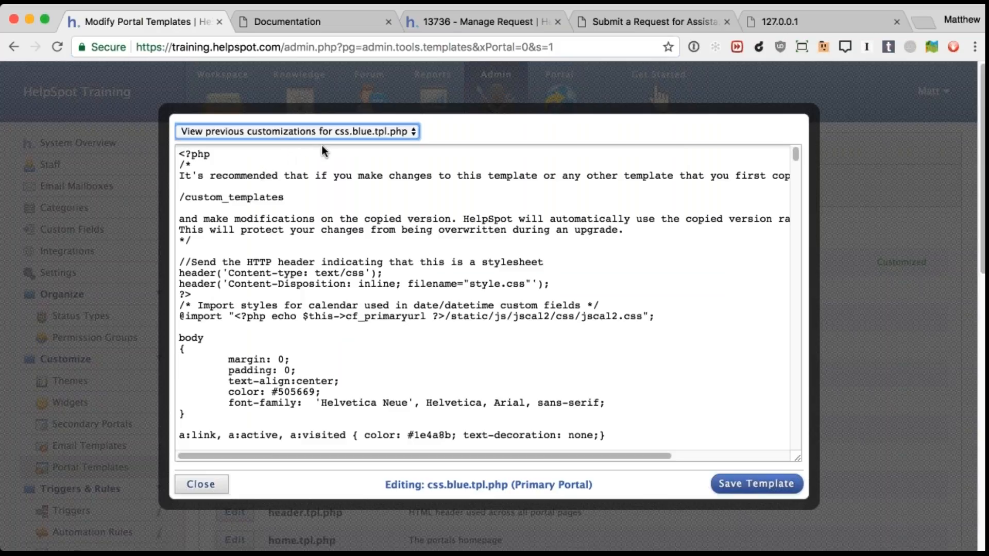
left_click(189, 483)
Reload the portal's request form and check the banner, footer and search button colors
left_click(619, 24)
key("super+r")
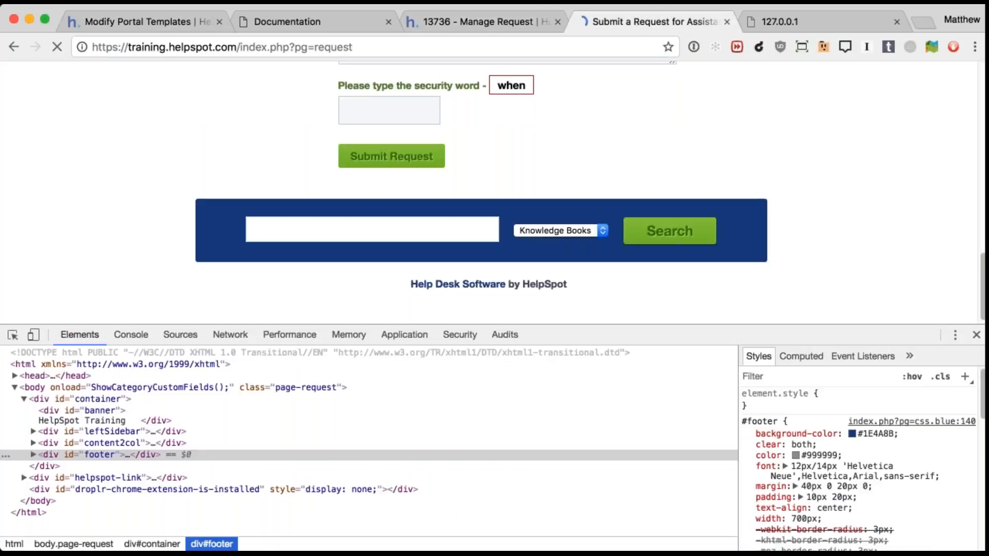
scroll(672, 224, "up", 10)
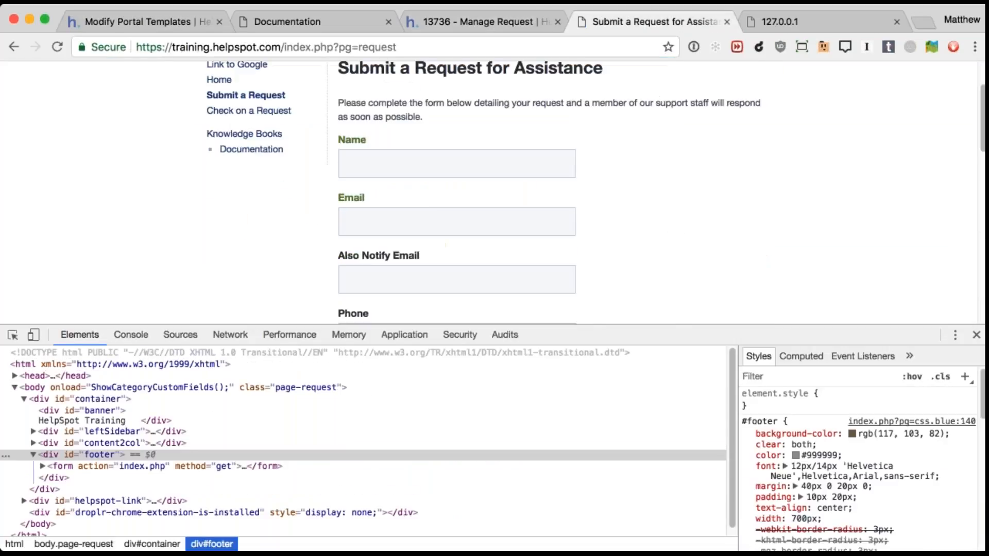
scroll(674, 206, "down", 10)
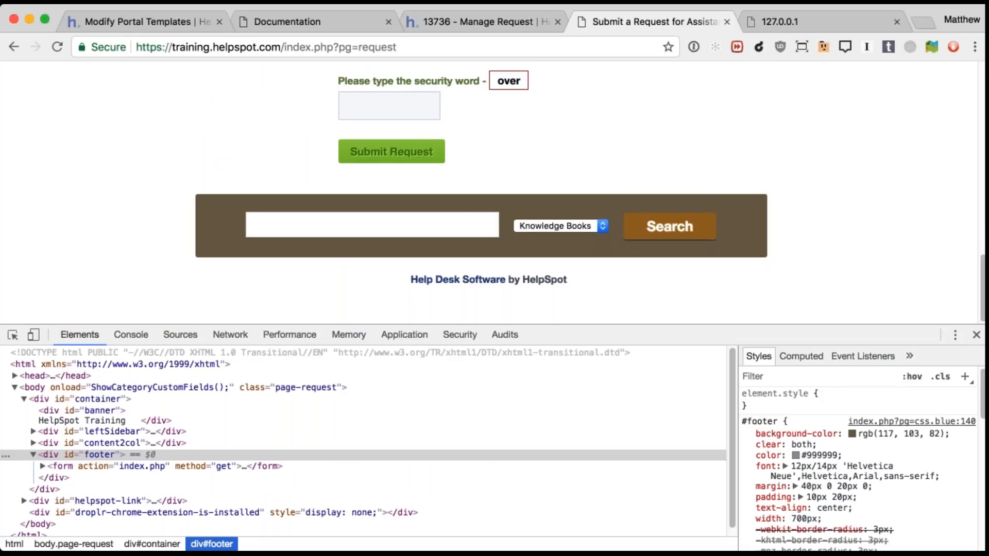
scroll(669, 227, "up", 10)
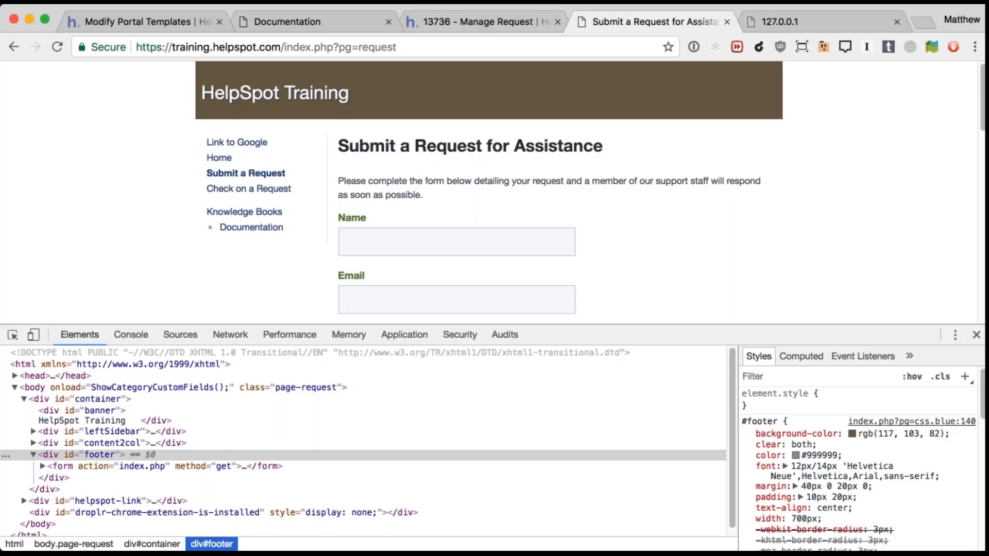
Open the primary portal's header.tpl.php template for editing and review its code down to the banner div
left_click(331, 18)
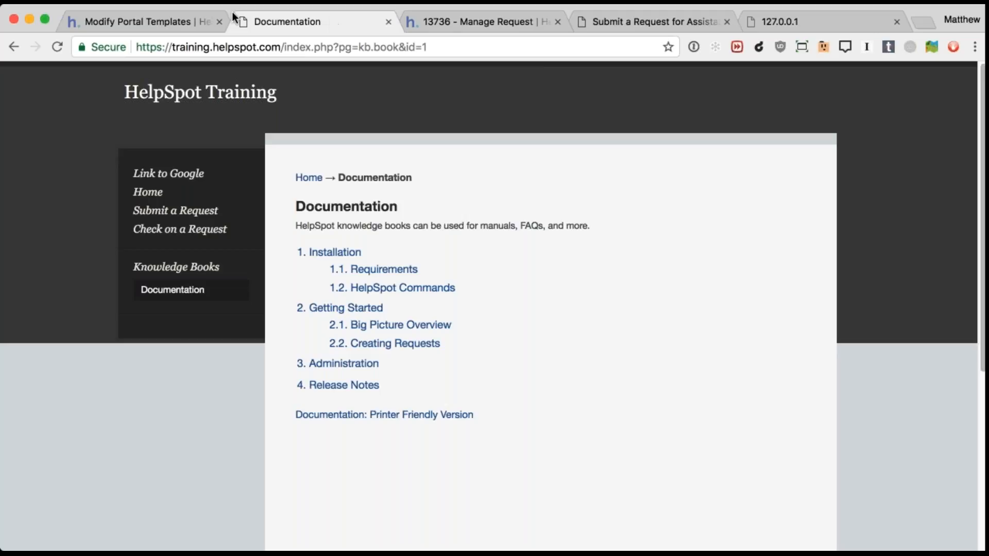
left_click(174, 17)
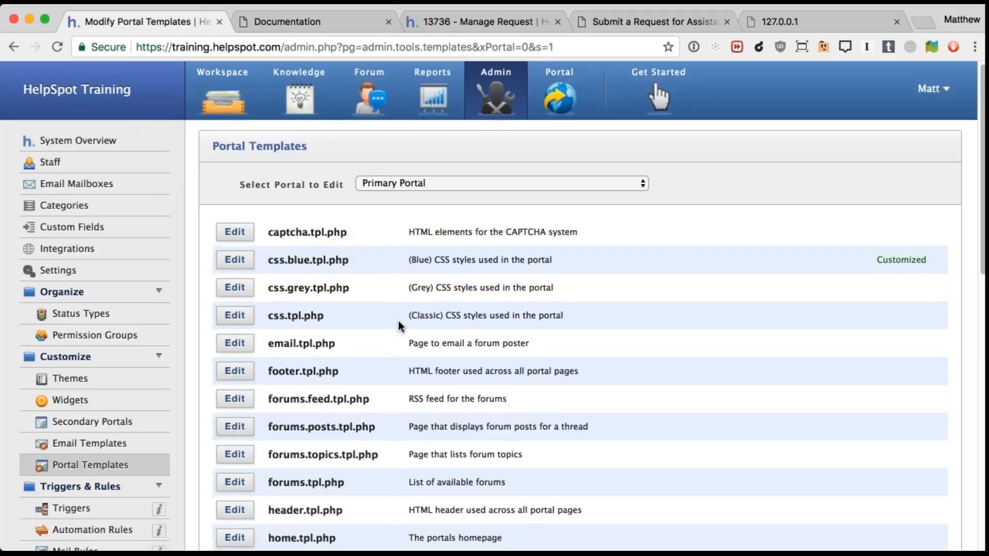
scroll(397, 321, "down", 4)
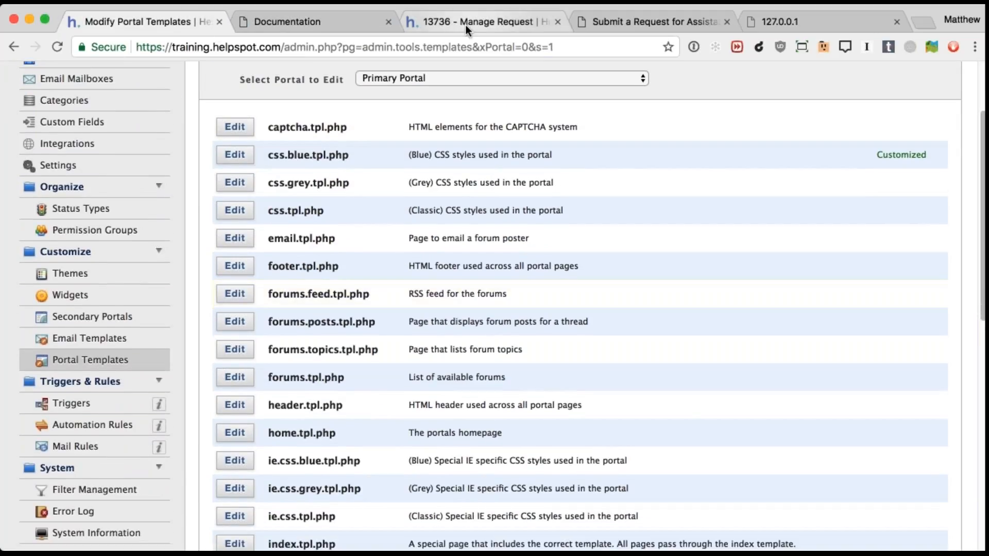
scroll(237, 314, "down", 3)
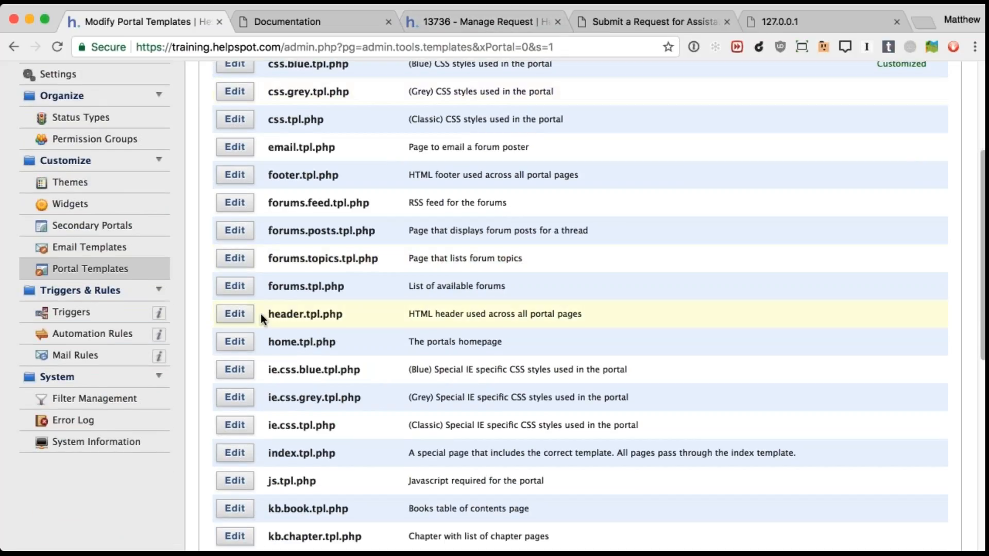
left_click(235, 314)
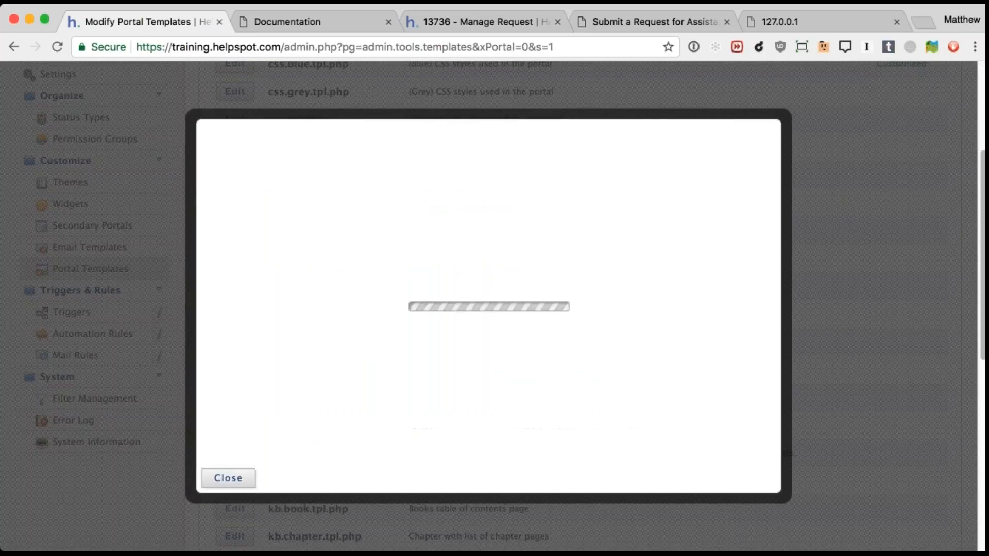
scroll(408, 354, "down", 5)
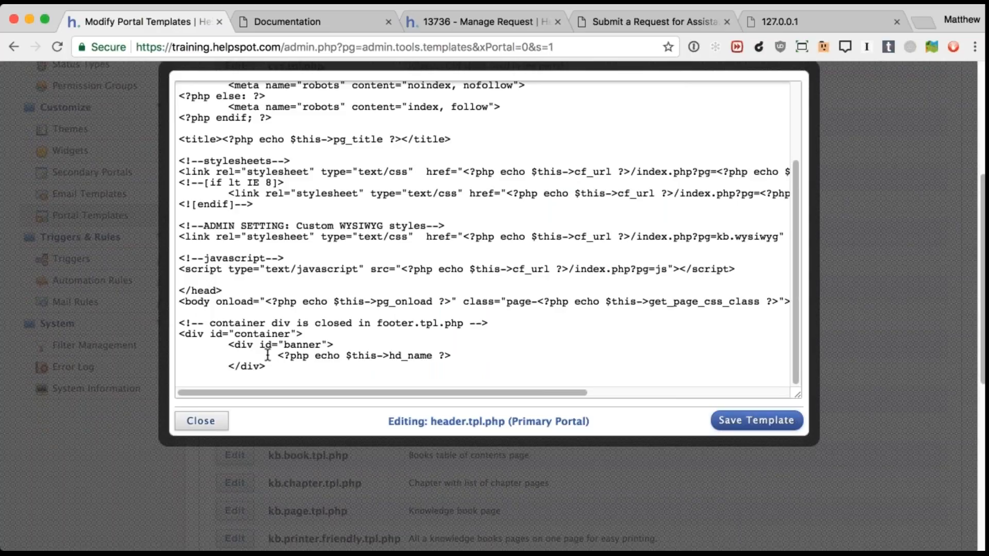
scroll(299, 281, "up", 6)
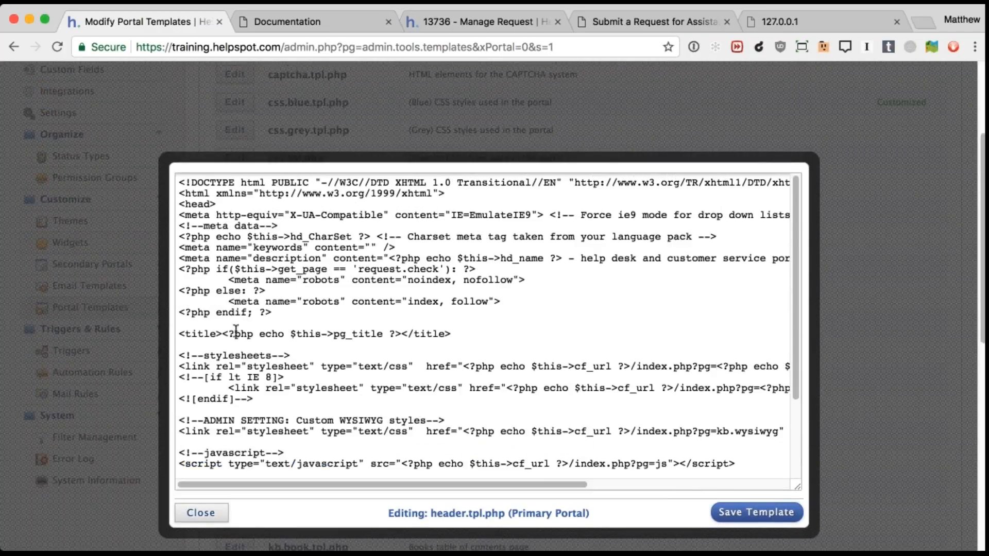
scroll(233, 329, "down", 3)
scroll(236, 329, "down", 5)
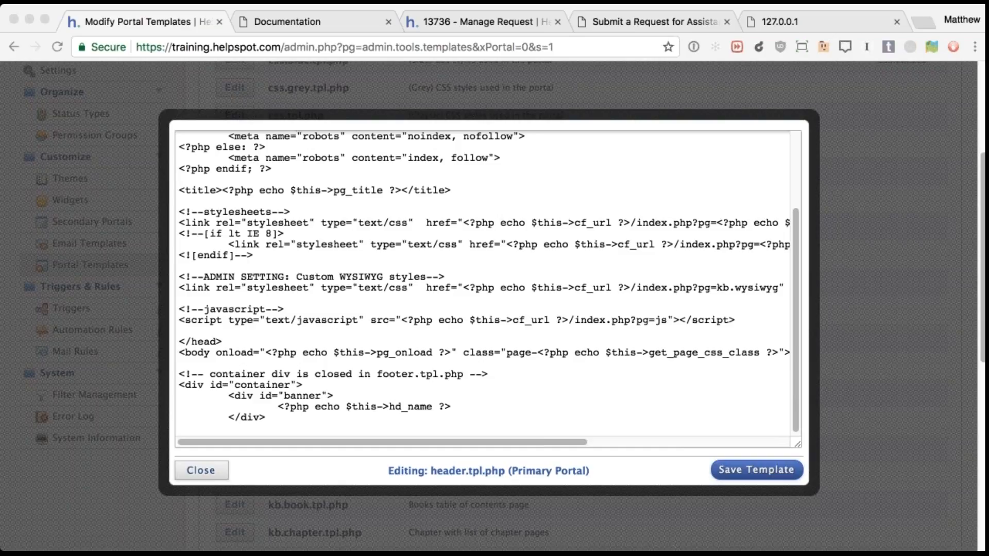
double_click(329, 409)
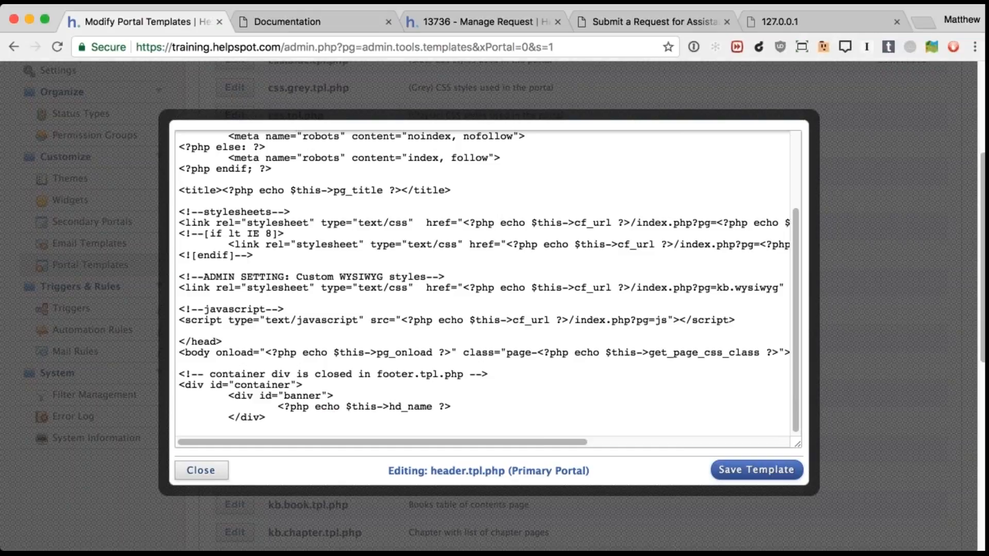
left_click_drag(453, 407, 280, 407)
key("super+v")
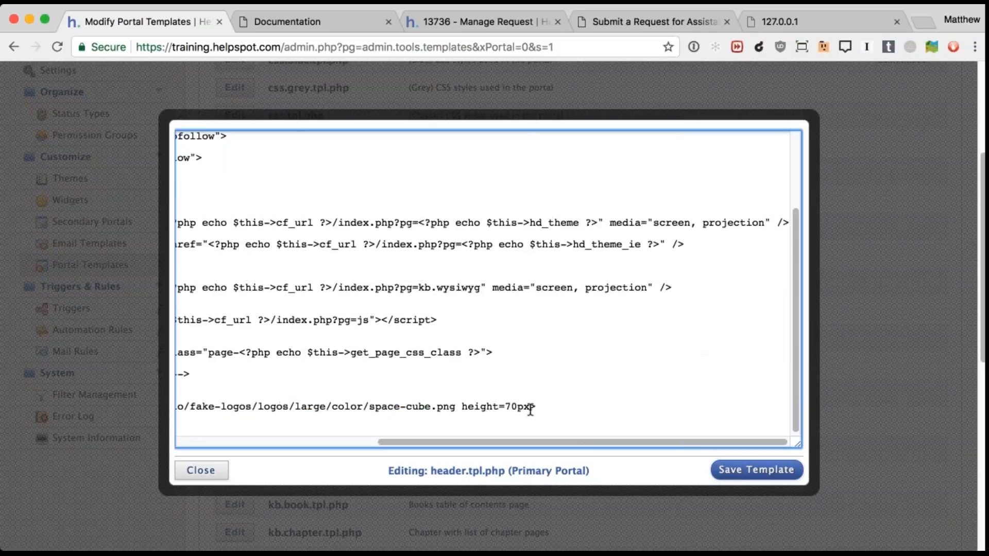
left_click_drag(464, 443, 266, 444)
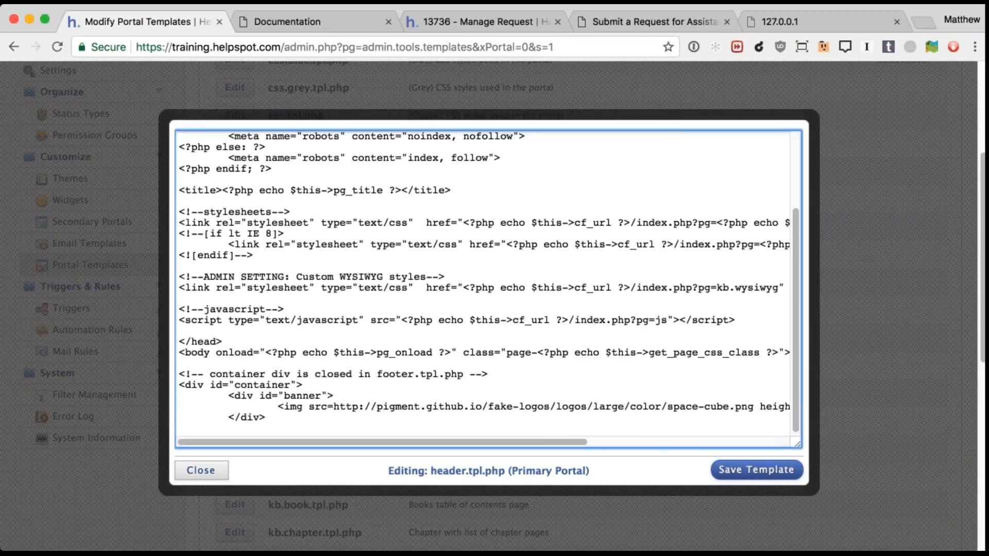
left_click(756, 470)
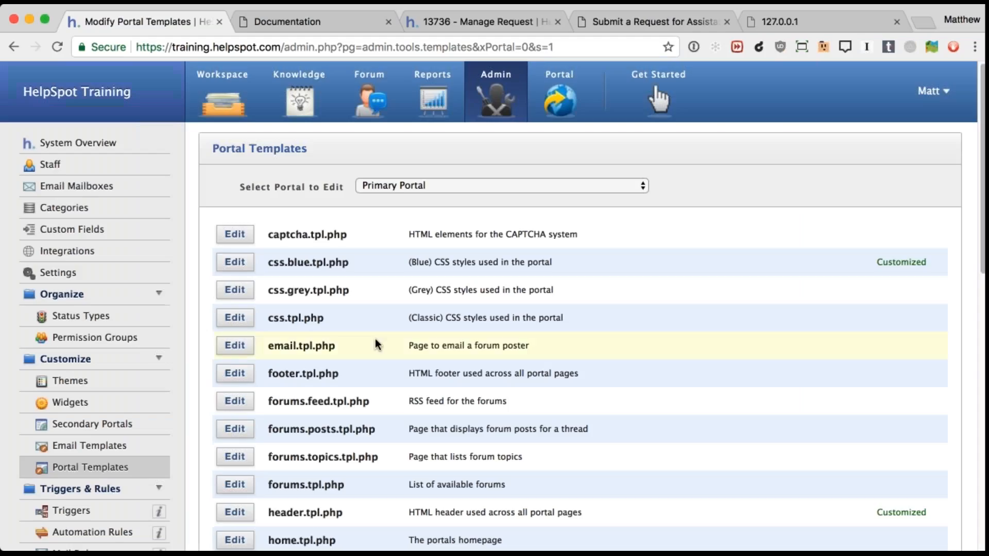
Reload the Submit a Request portal page to check the banner logo
left_click(601, 20)
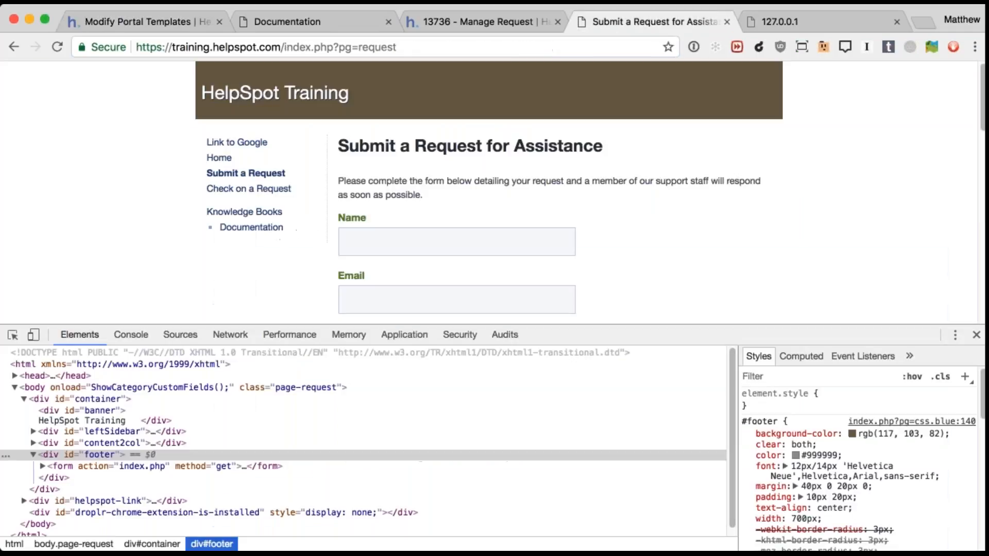
left_click(507, 45)
key("Return")
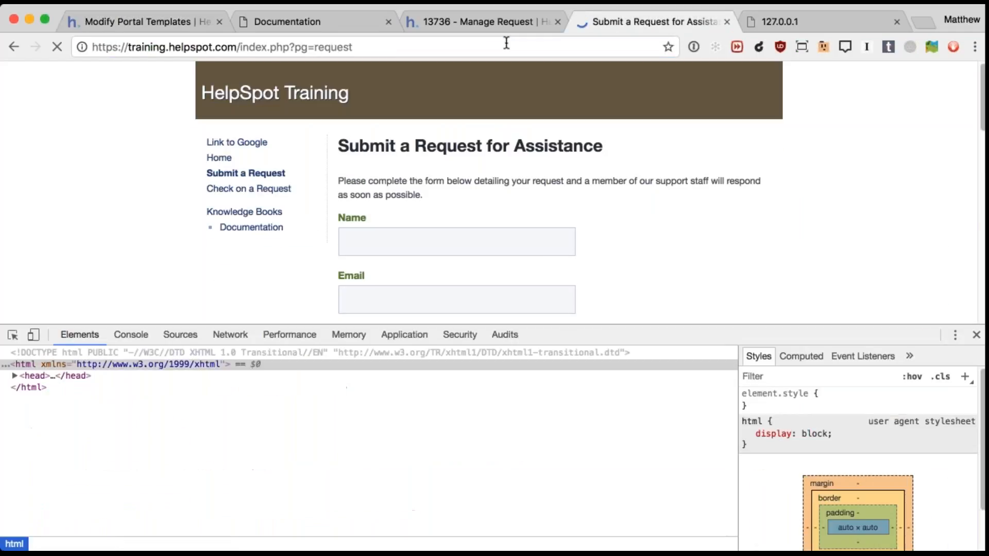
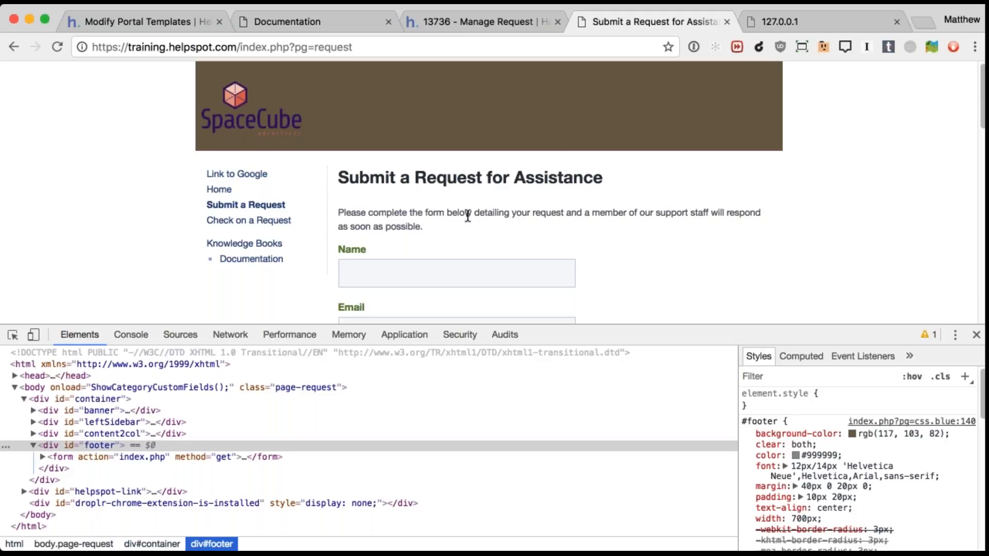
Reopen the header.tpl.php template, examine the JavaScript include line in the head section, and close the template without saving
left_click(139, 23)
scroll(245, 343, "down", 5)
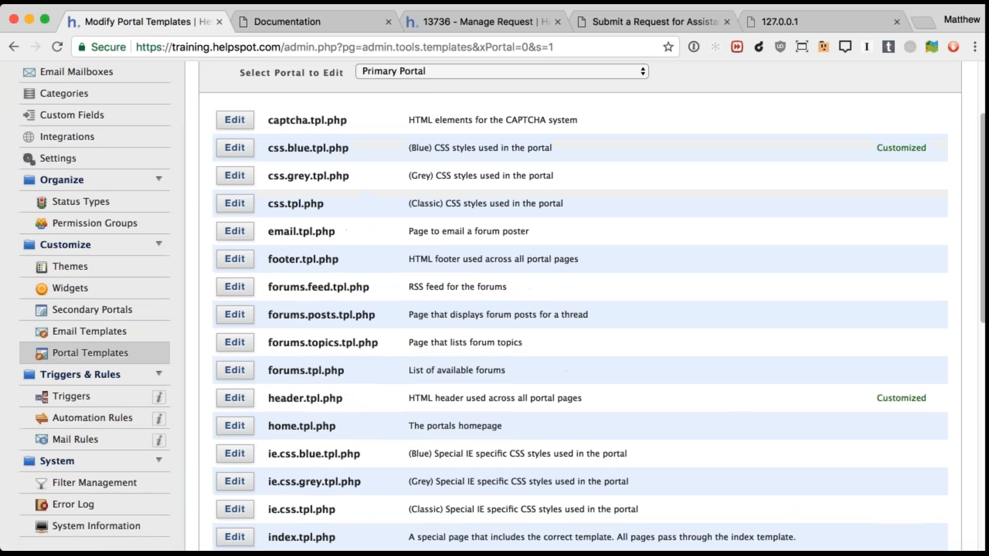
left_click(244, 340)
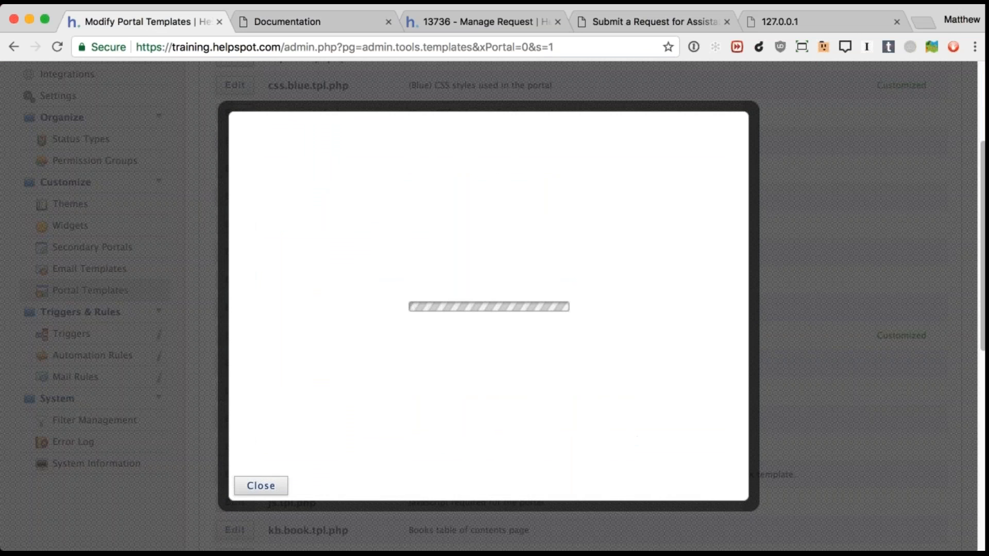
scroll(484, 242, "down", 6)
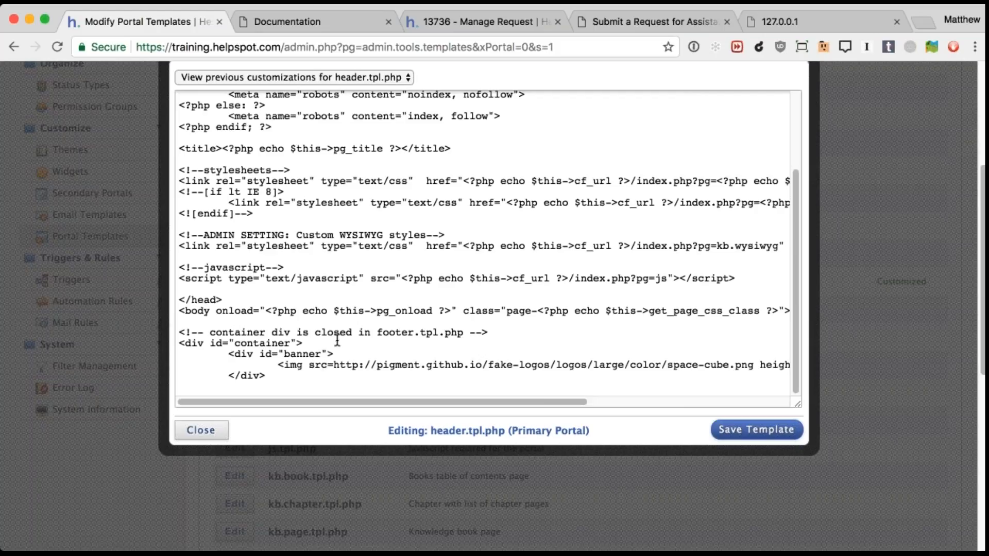
triple_click(351, 279)
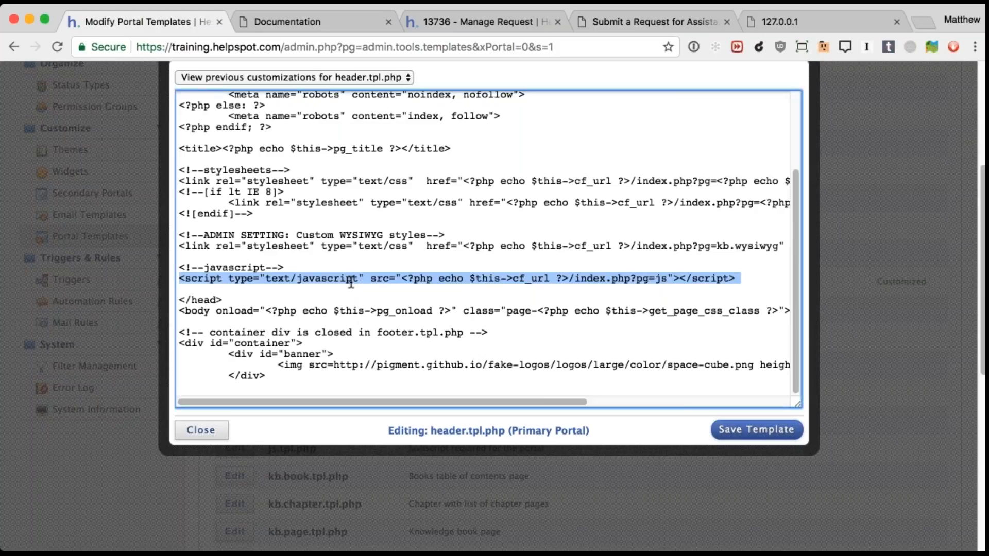
left_click(316, 307)
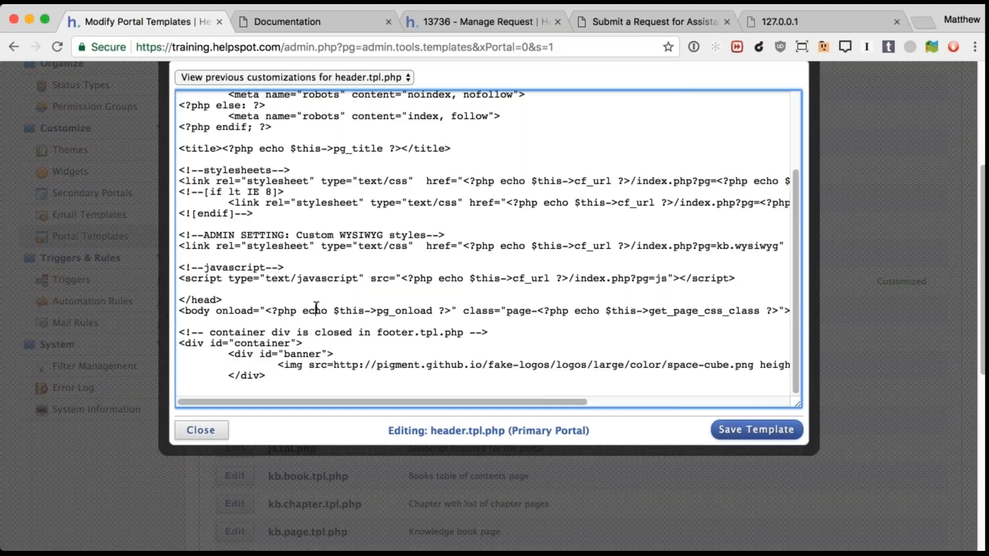
left_click(201, 430)
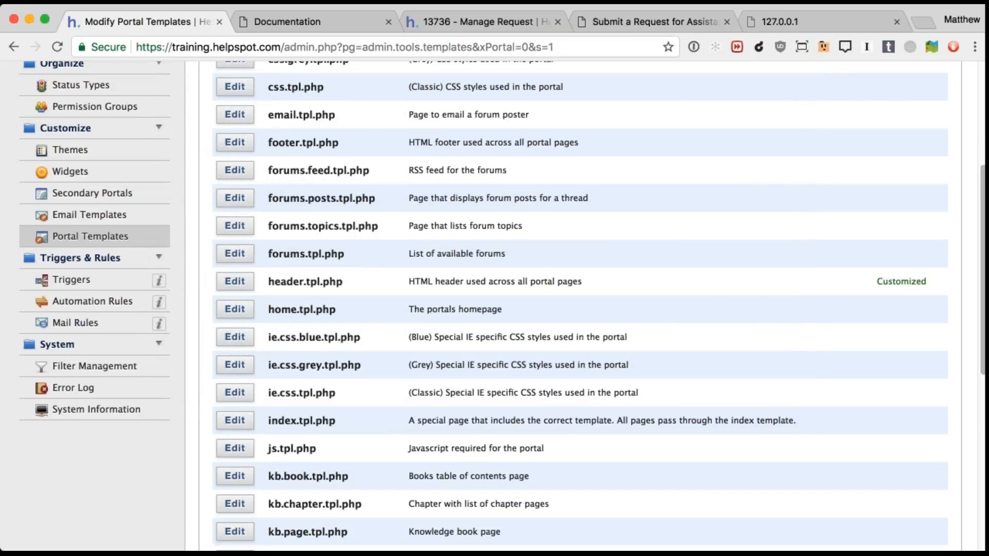
Look over the portal's request form, then open the request.tpl.php template for editing
left_click(618, 23)
scroll(387, 249, "down", 3)
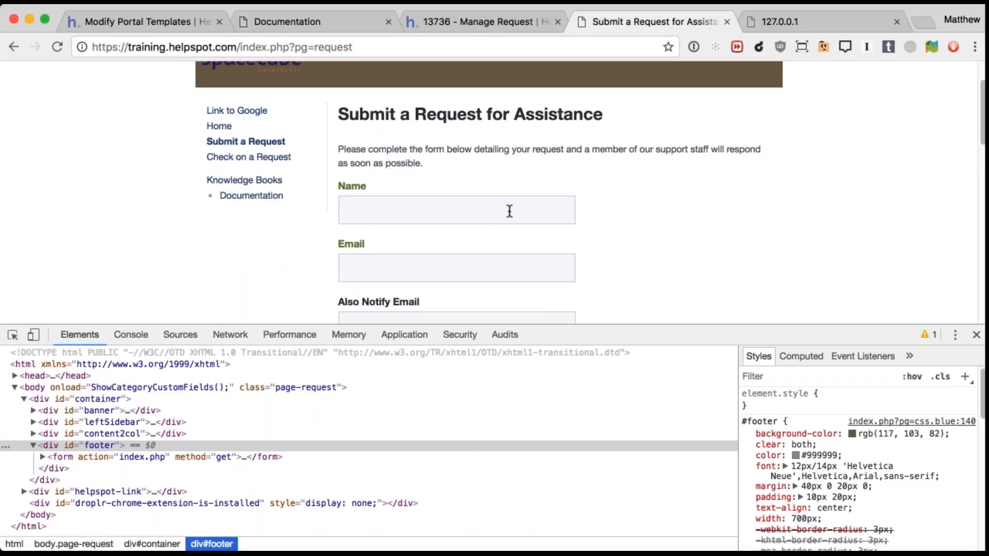
left_click(198, 27)
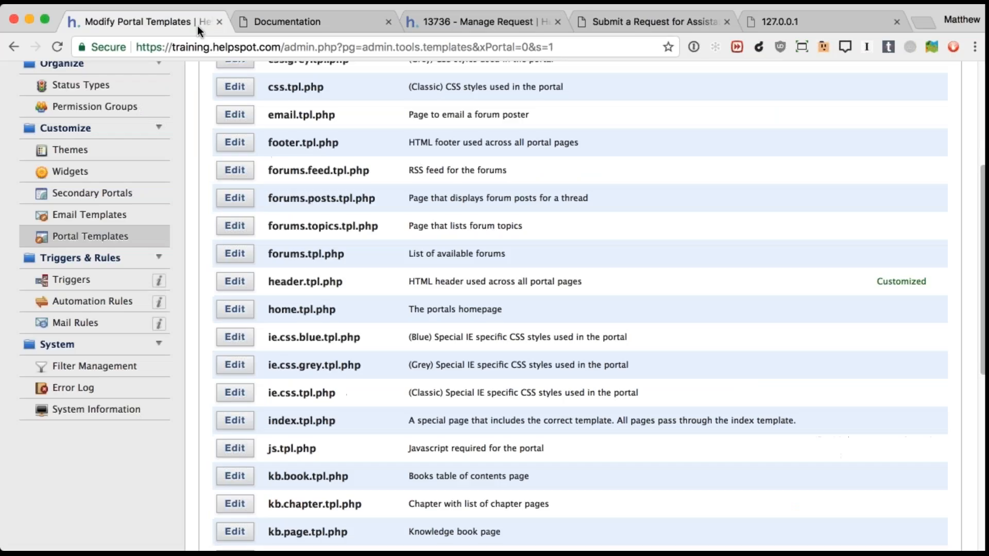
scroll(324, 425, "down", 5)
scroll(237, 453, "down", 3)
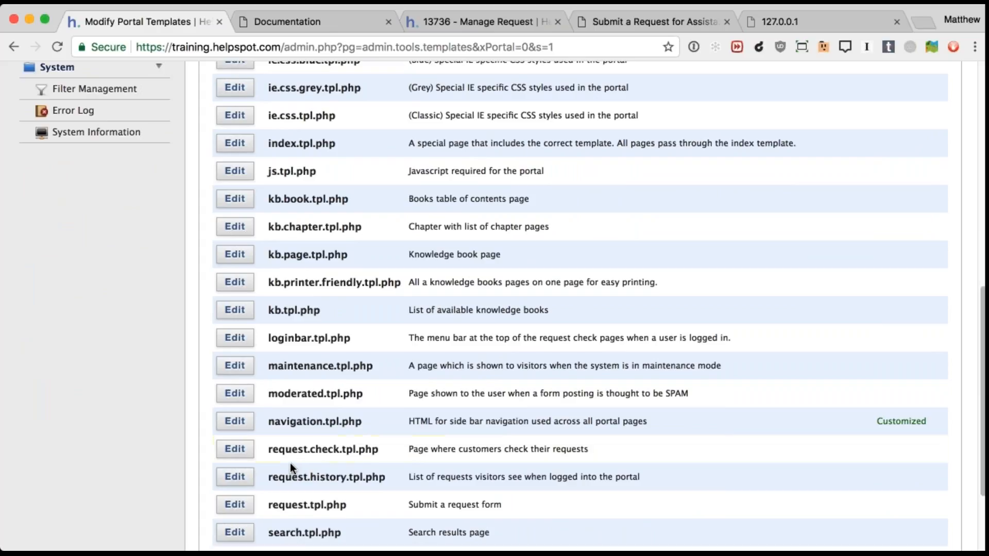
scroll(289, 463, "down", 2)
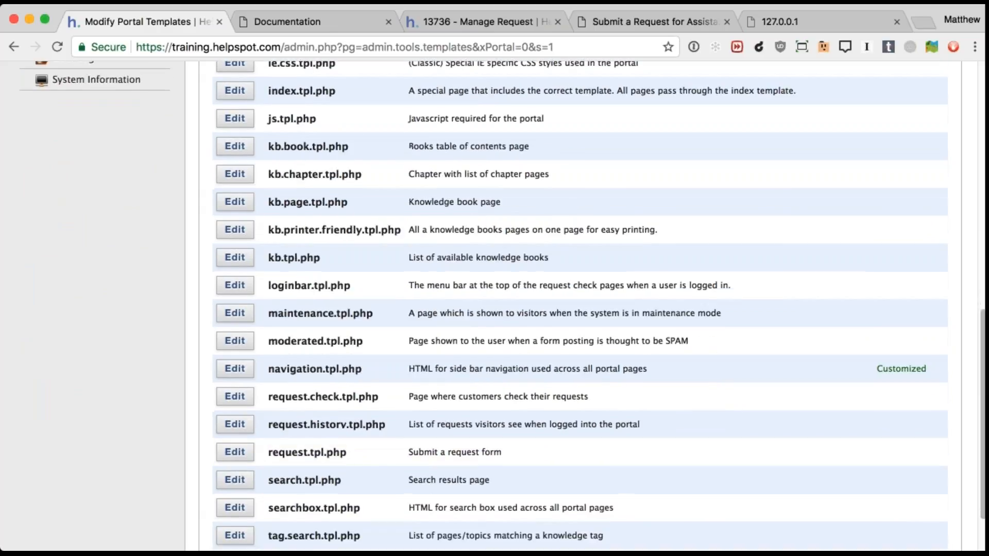
left_click(238, 453)
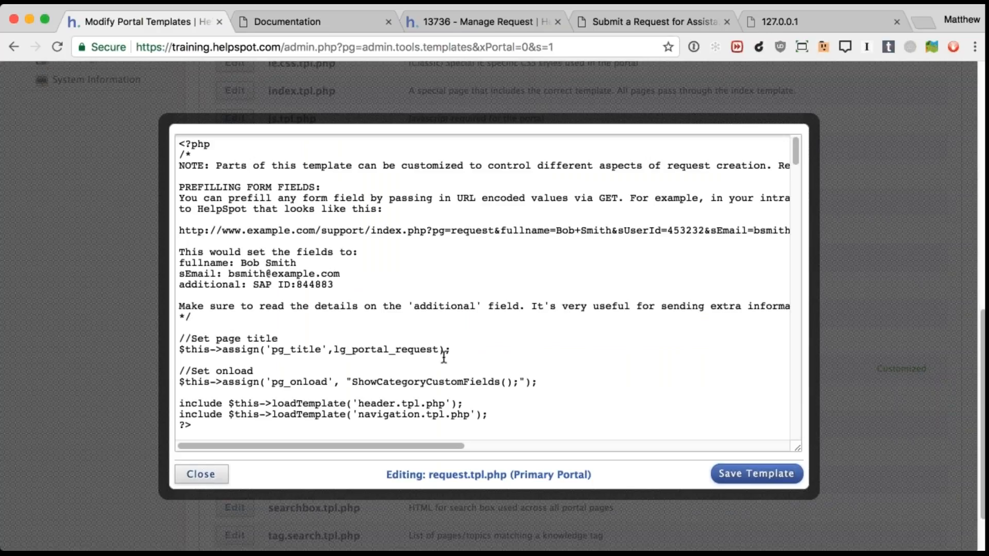
Read through the request.tpl.php code from the prefilling notes and required hidden field down to the individual first and last name fields
scroll(442, 317, "down", 3)
scroll(442, 316, "up", 3)
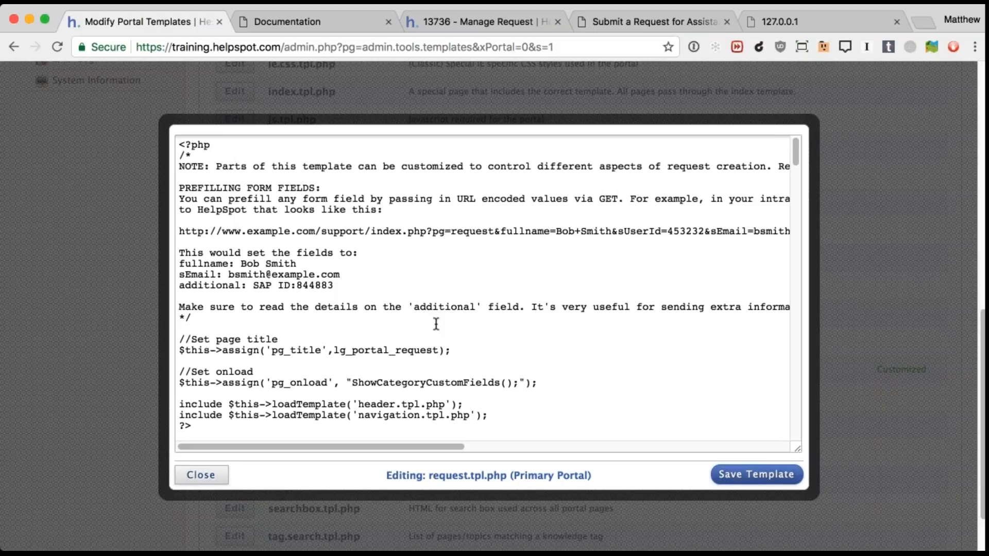
scroll(436, 323, "down", 2)
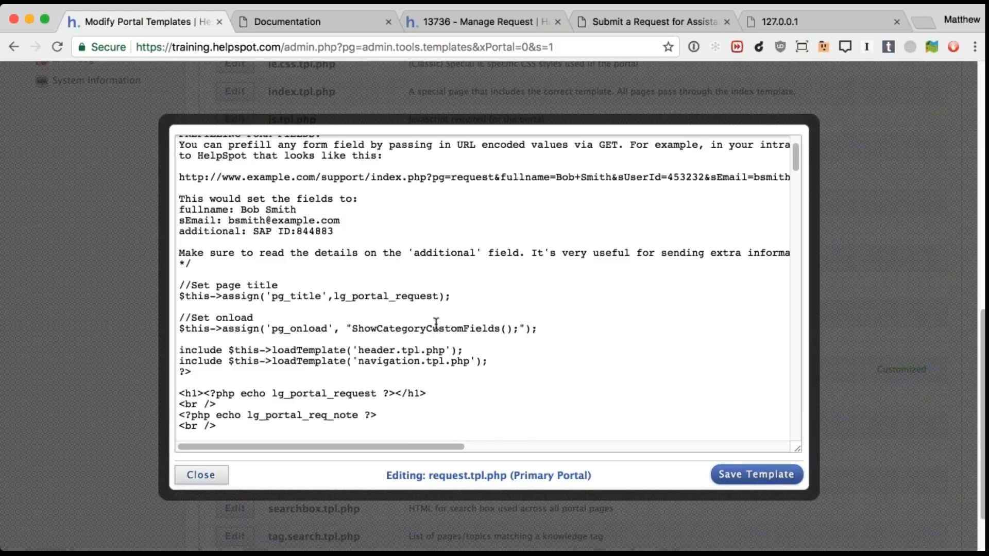
scroll(435, 324, "down", 3)
scroll(436, 323, "down", 4)
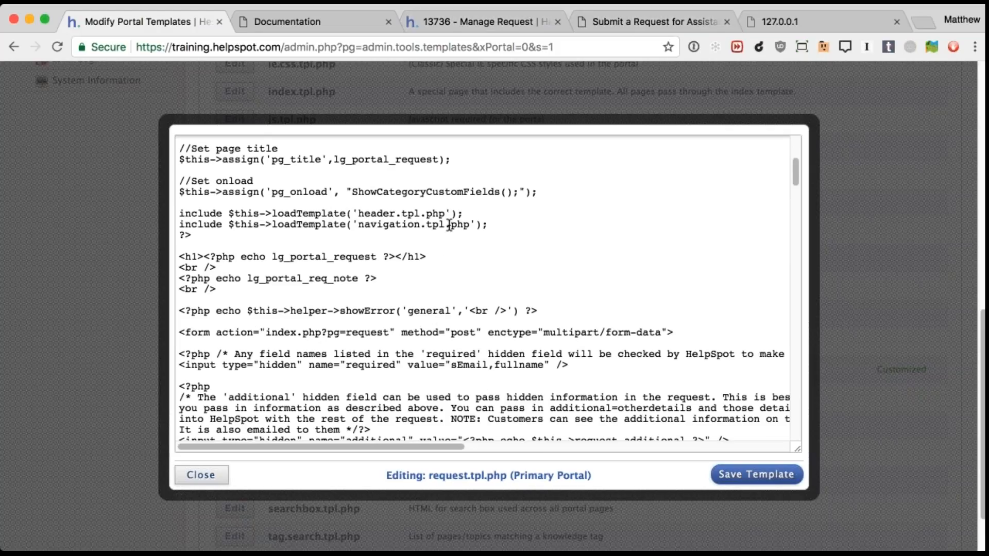
scroll(379, 283, "down", 4)
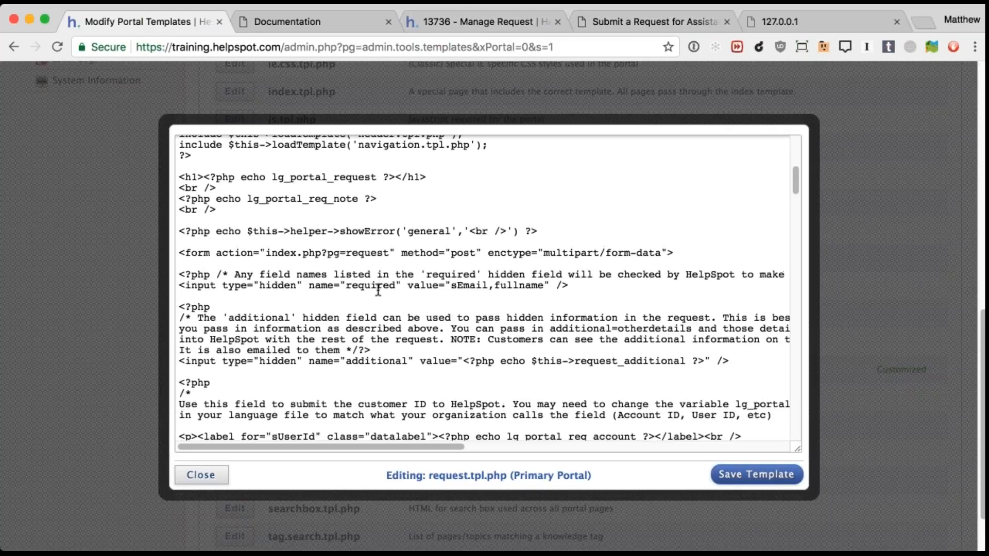
scroll(370, 295, "down", 1)
scroll(370, 295, "down", 10)
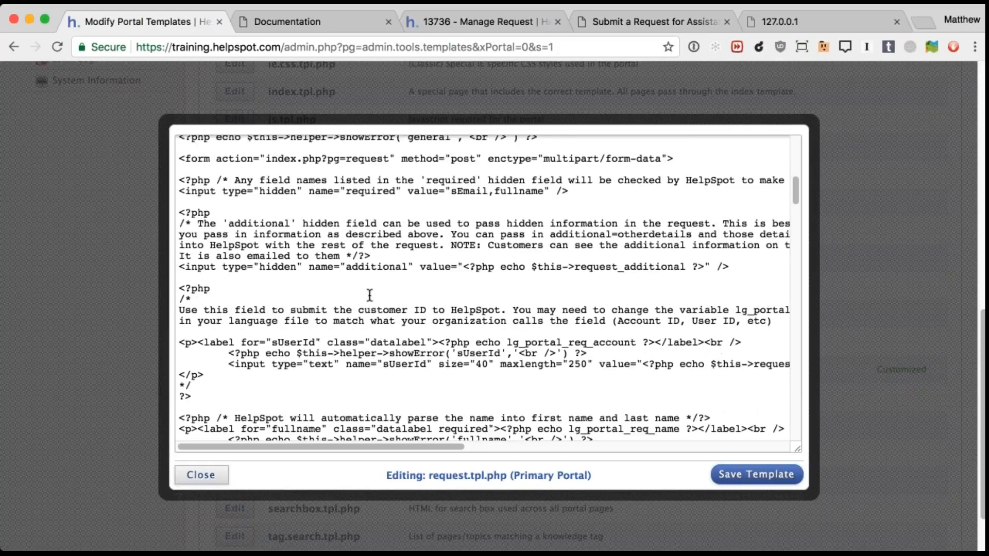
scroll(401, 323, "down", 4)
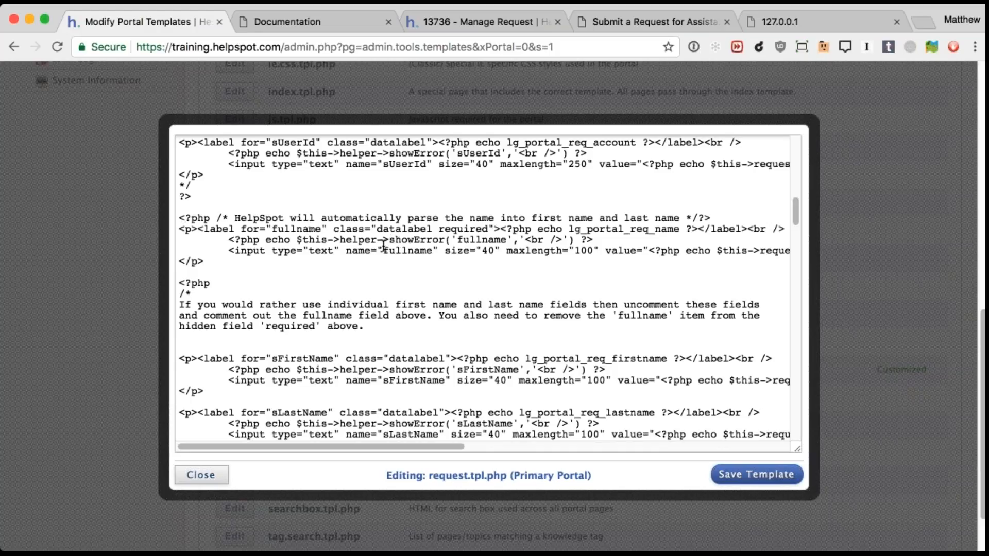
scroll(254, 259, "down", 3)
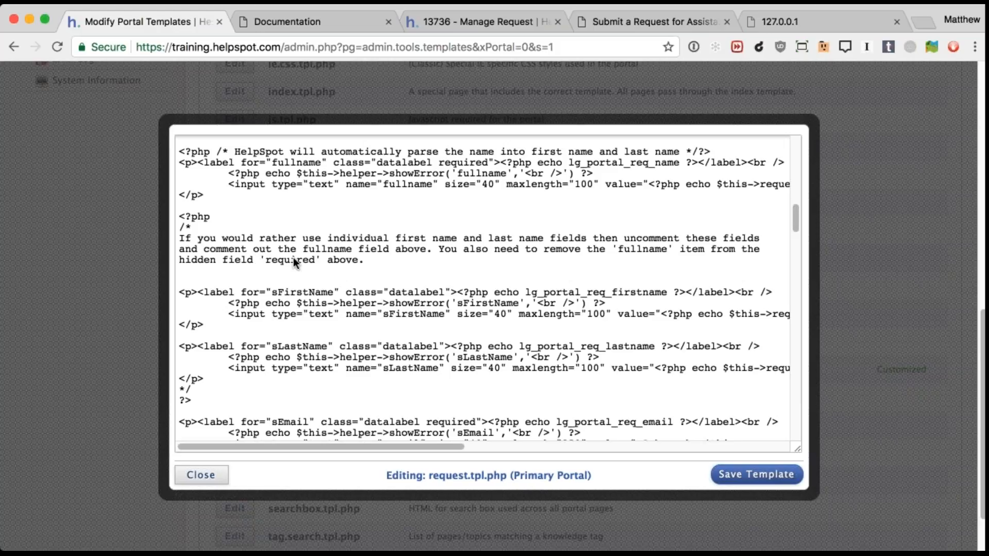
Delete the closing */ comment marker below the commented-out sLastName field in the request template
left_click(193, 226)
scroll(193, 226, "down", 1)
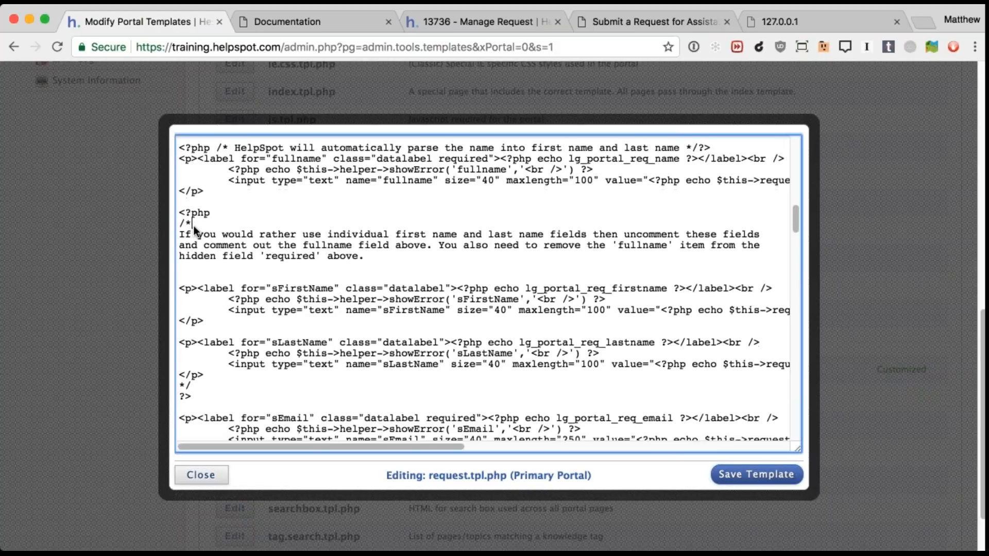
scroll(196, 225, "up", 1)
scroll(186, 396, "down", 1)
mouse_move(192, 398)
left_mouse_down()
mouse_move(186, 389)
mouse_move(197, 385)
mouse_move(179, 383)
left_mouse_up()
key("BackSpace")
key("BackSpace")
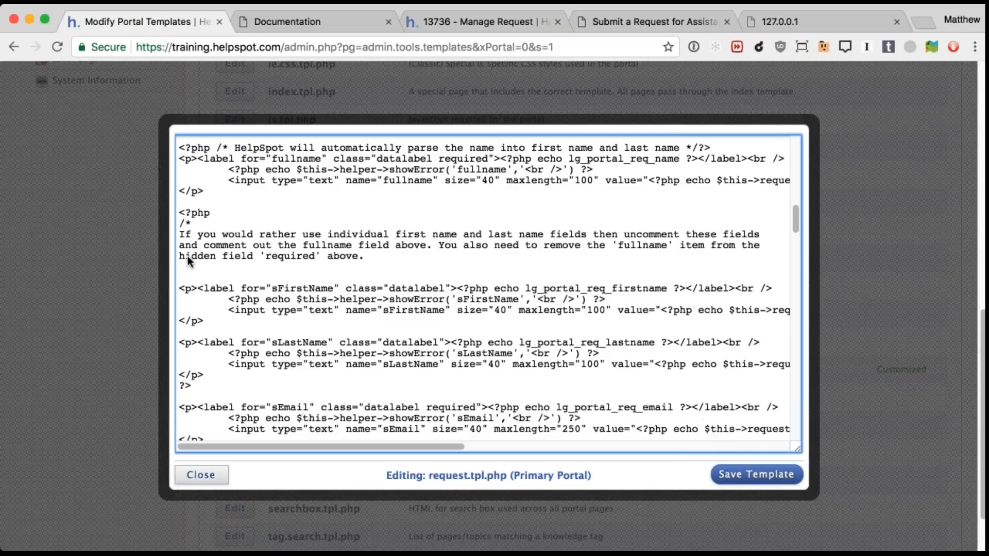
Close the explanatory note with */ above the sFirstName field, move the fullname comment's closing */?> below that field's </p>, and save the template
key("super+z")
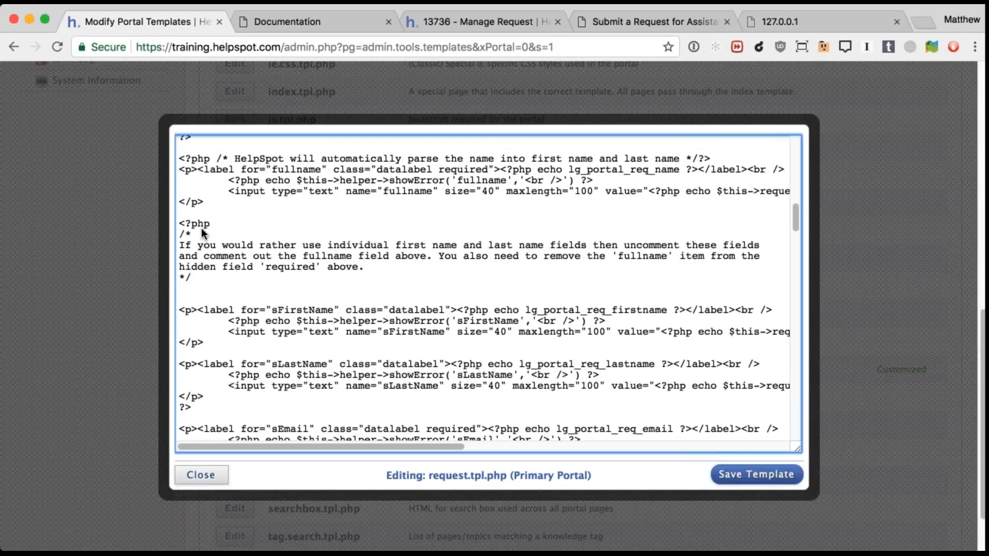
left_click(712, 157)
key("ctrl+x")
left_click(185, 212)
key("super+v")
left_click(743, 484)
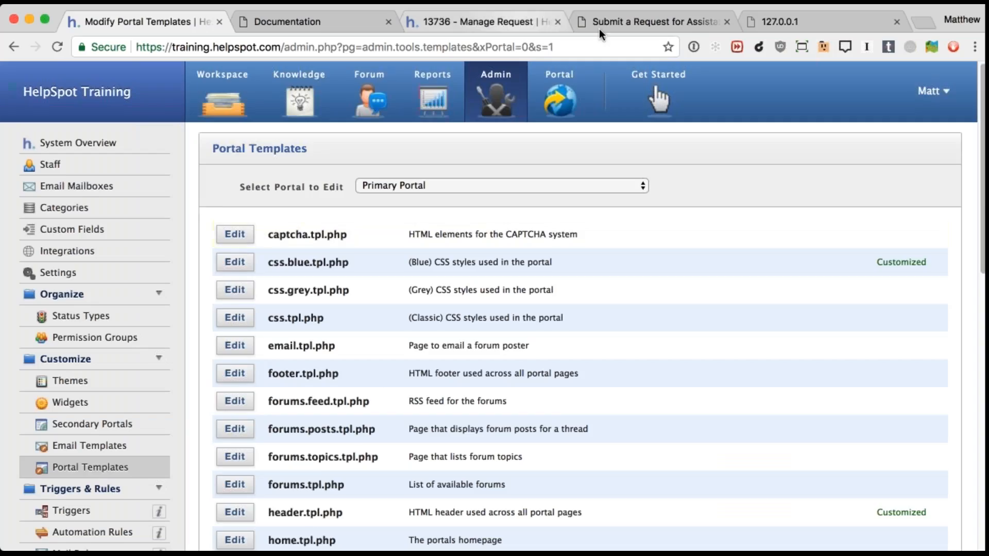
Reload the portal's Submit a Request page to check the saved template
left_click(622, 20)
left_click(435, 45)
key("Return")
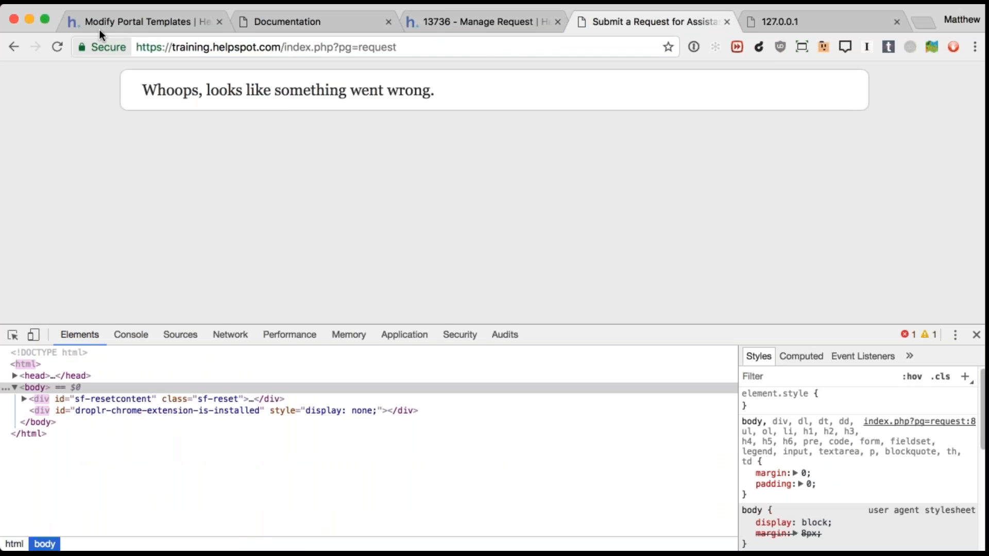
Reopen request.tpl.php and insert a space between the */ and ?> that end the commented-out fullname field
left_click(112, 21)
scroll(566, 309, "down", 9)
scroll(235, 387, "down", 3)
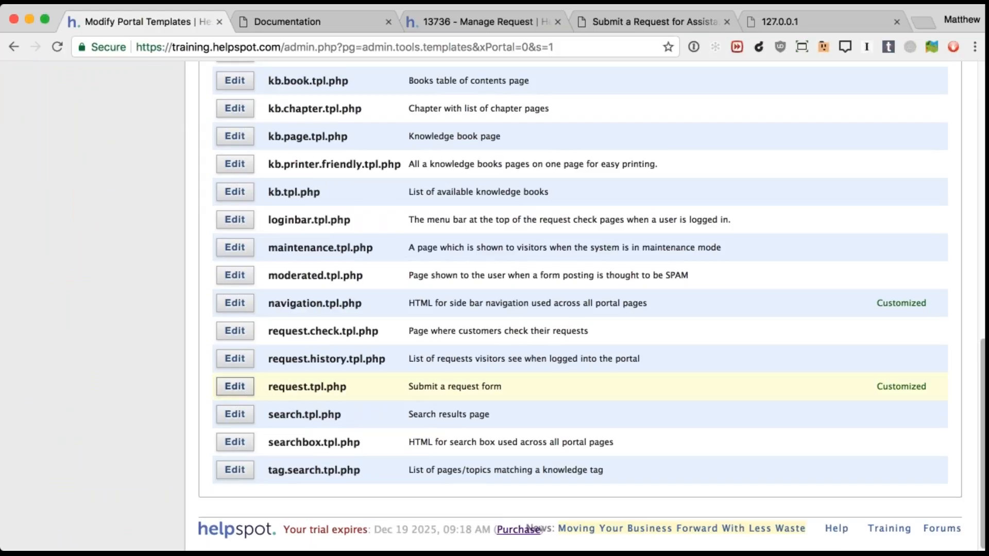
left_click(235, 386)
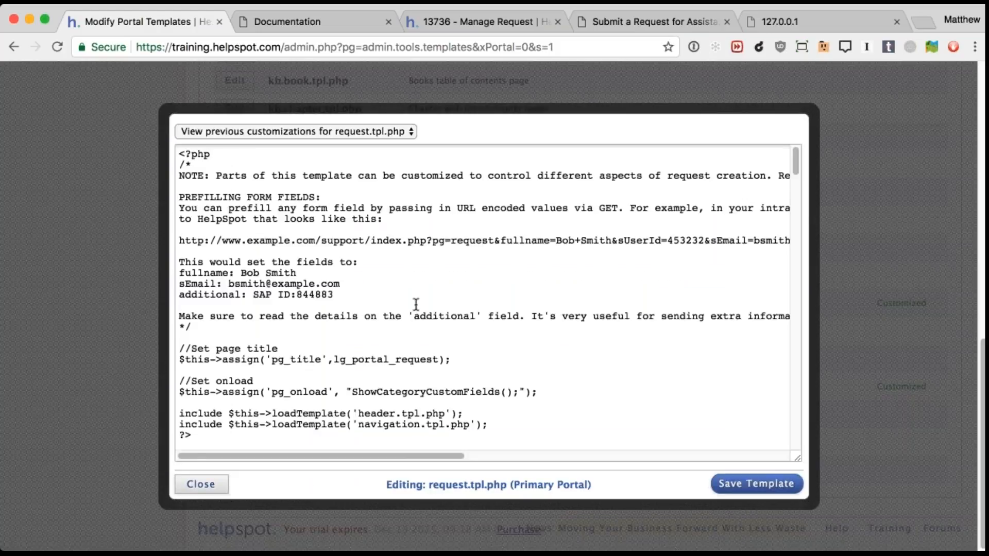
scroll(466, 279, "down", 10)
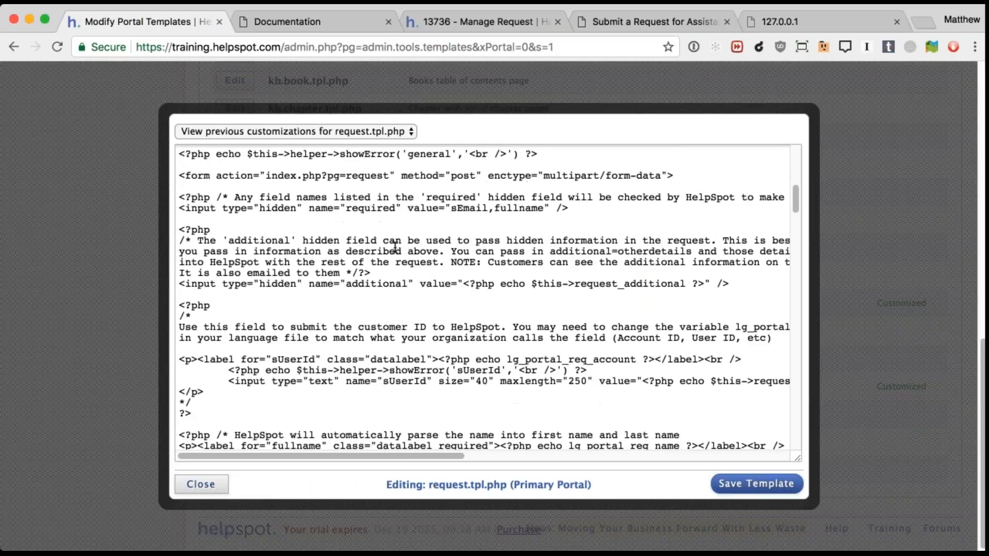
scroll(333, 265, "down", 3)
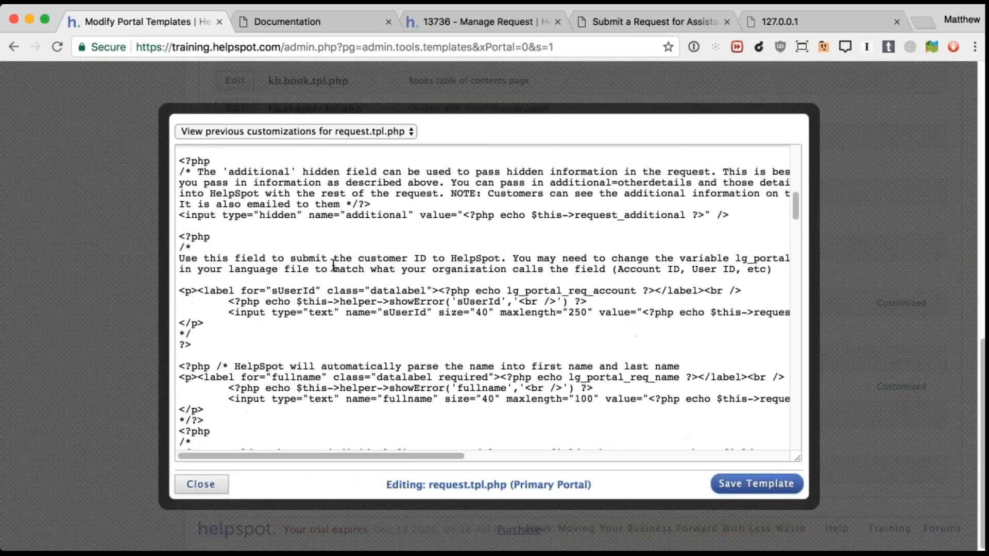
scroll(333, 266, "down", 2)
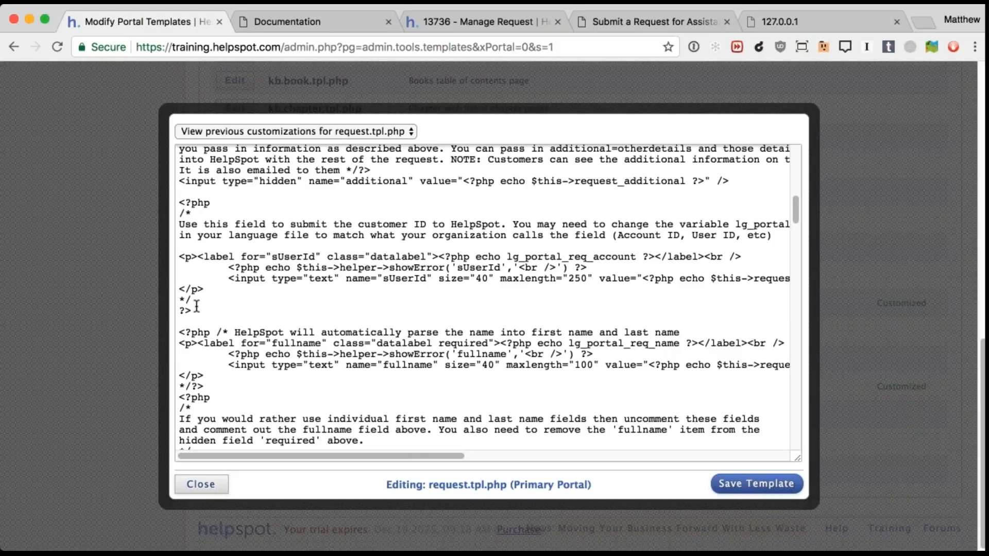
scroll(196, 308, "down", 5)
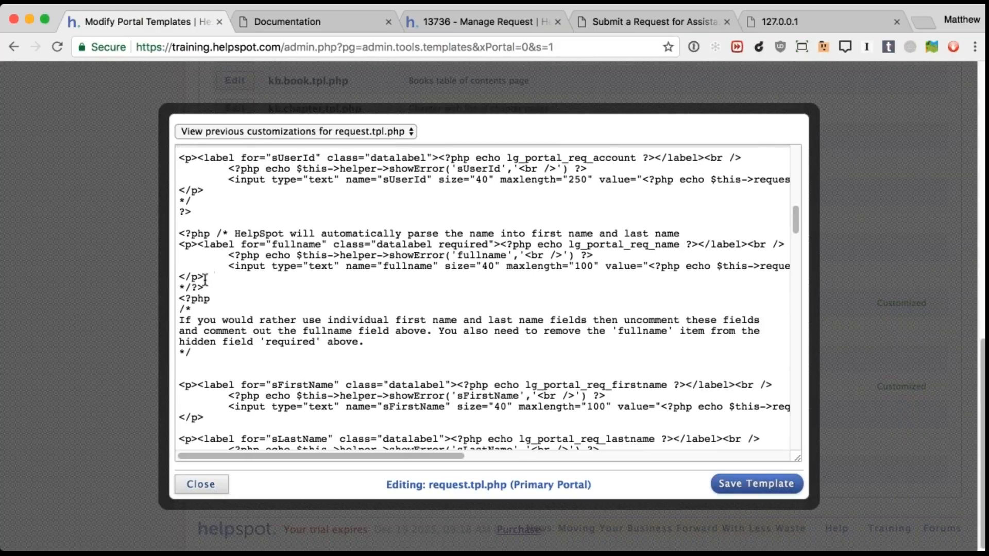
left_click(194, 291)
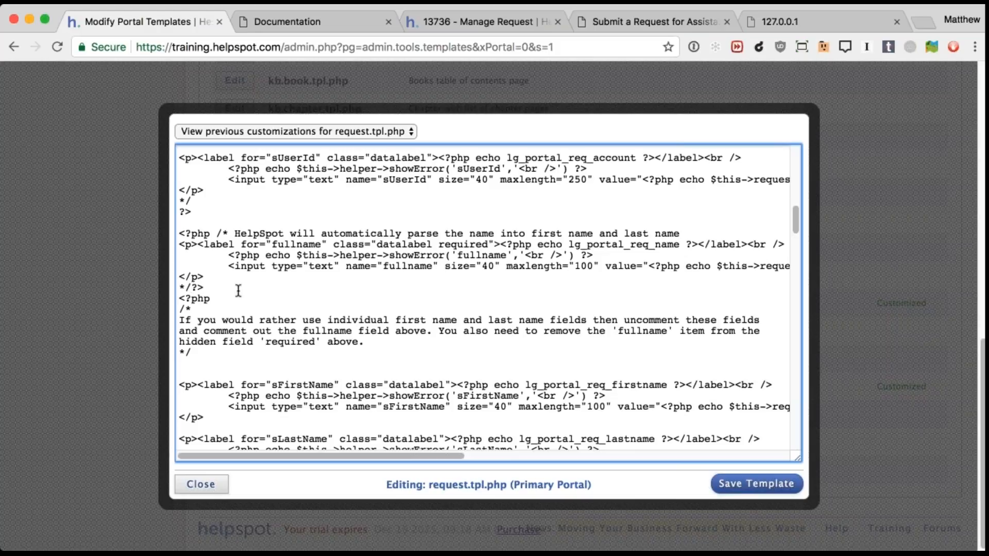
scroll(224, 282, "down", 1)
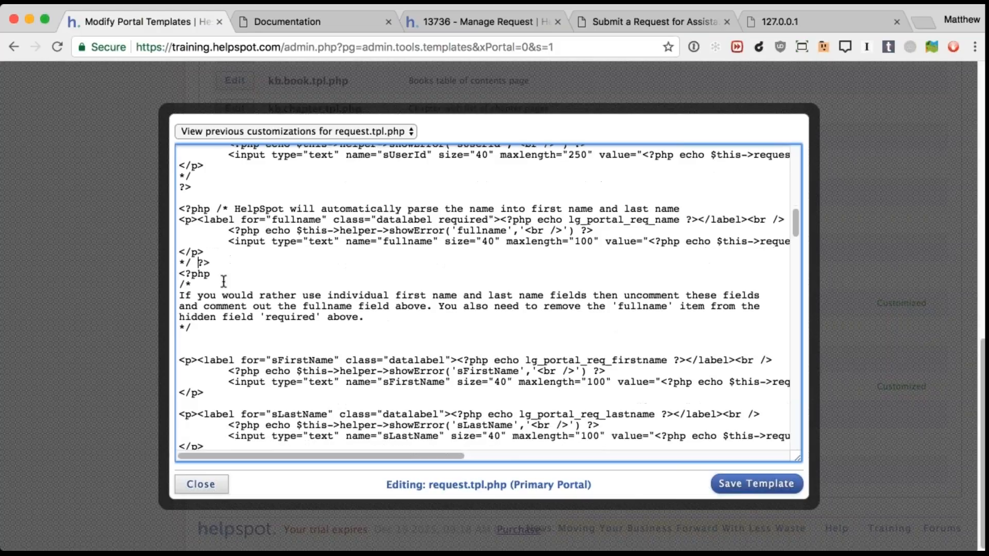
scroll(224, 280, "up", 1)
Move the closing ?> from below the sLastName field to after the */ that ends the note about individual name fields, and save the template
scroll(224, 278, "down", 5)
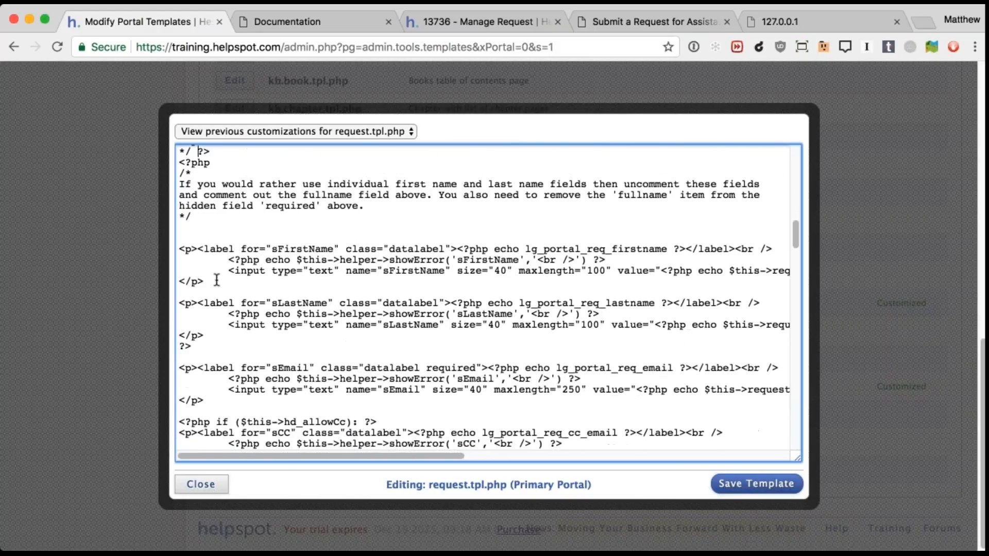
scroll(216, 281, "up", 1)
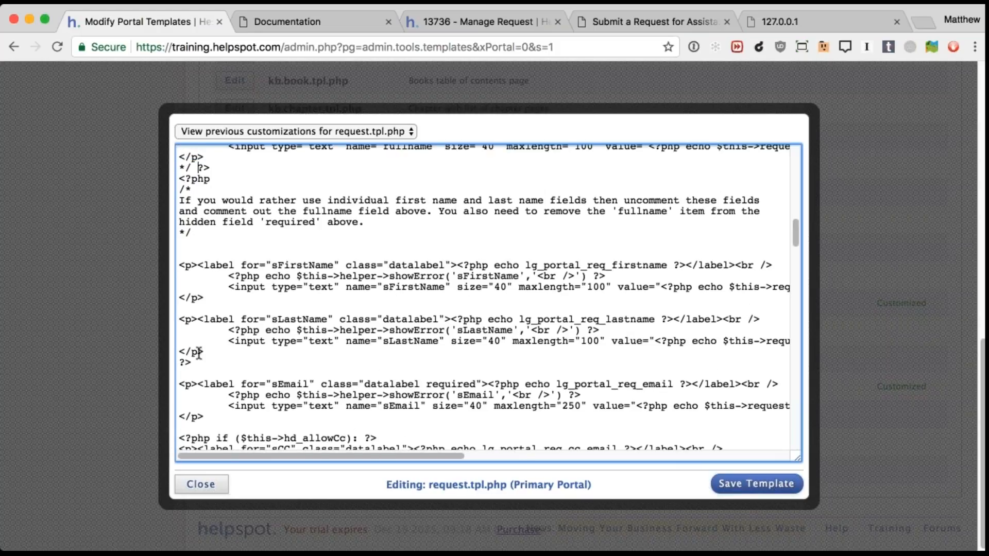
left_click_drag(198, 362, 179, 362)
key("BackSpace")
left_click(199, 244)
type("?>")
left_click(723, 492)
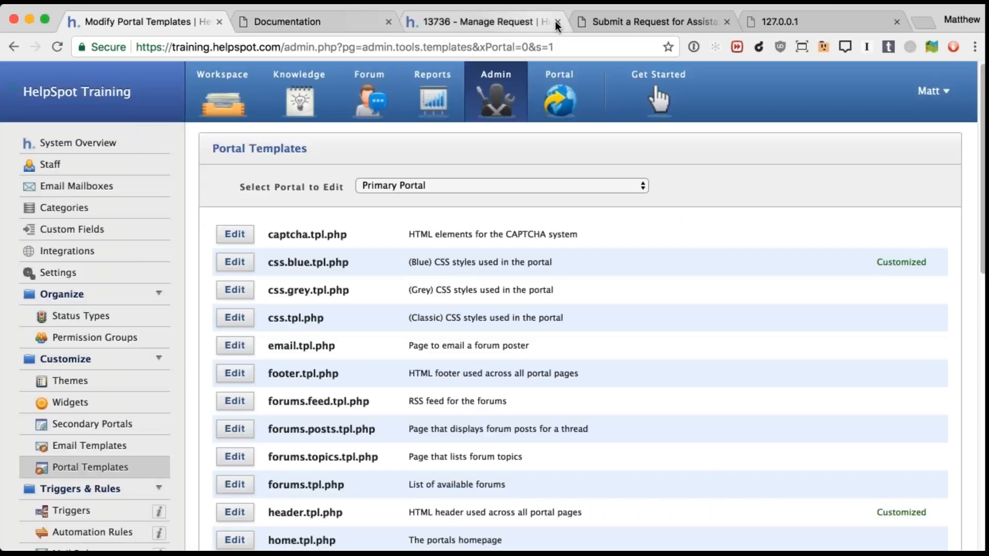
Reload the portal's request form and check the separate First Name and Last Name fields by moving the focus between them
left_click(582, 23)
left_click(486, 48)
key("Return")
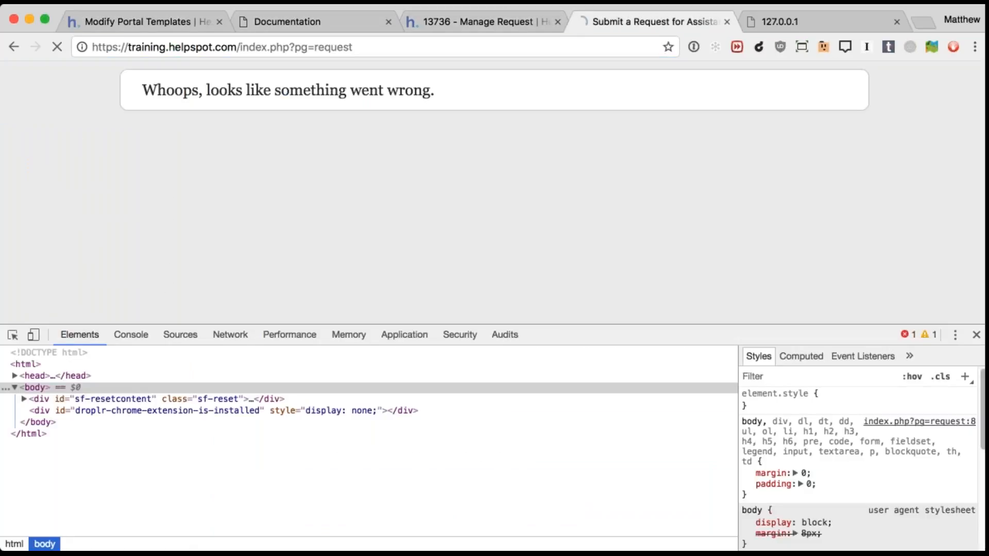
scroll(607, 218, "down", 3)
scroll(606, 220, "up", 1)
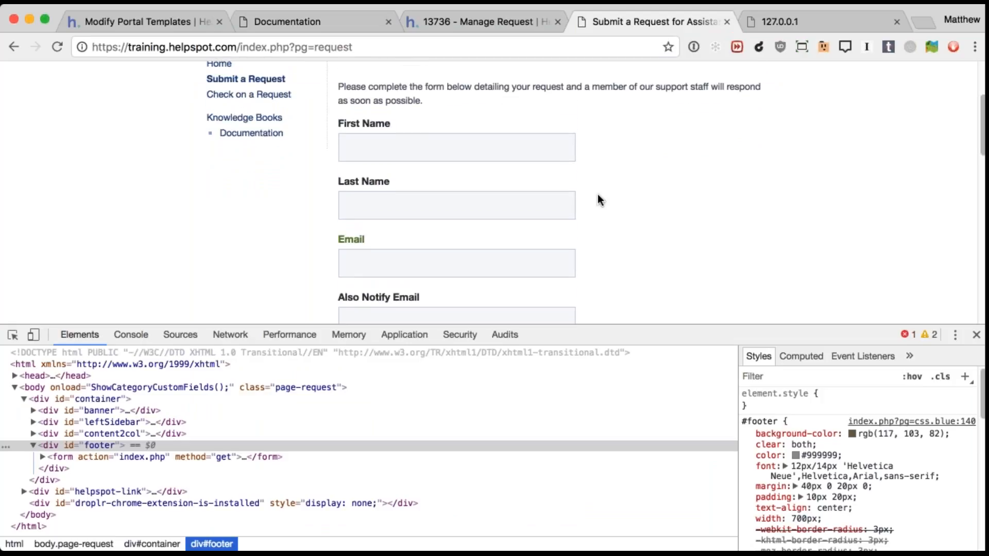
key("Tab")
left_click(377, 208)
scroll(466, 152, "down", 2)
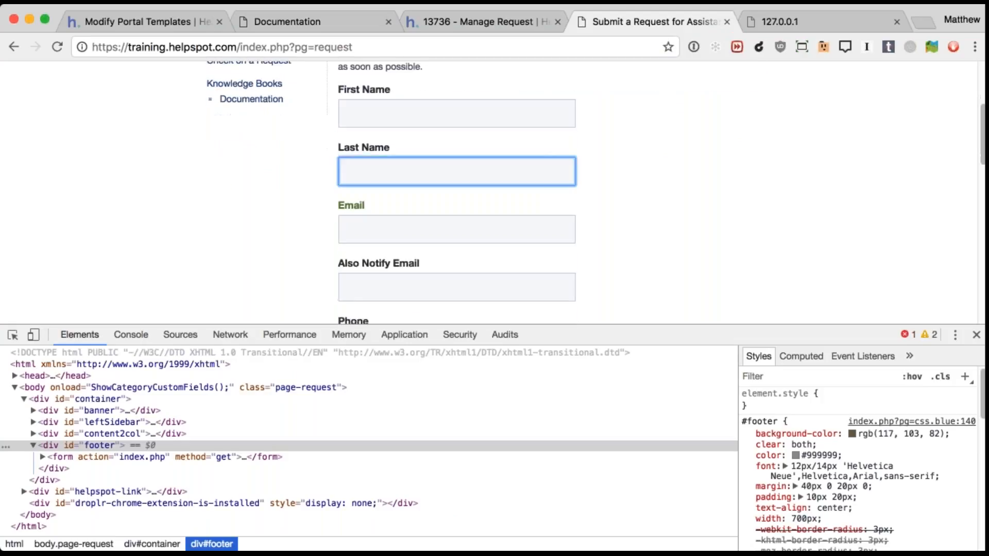
scroll(466, 153, "up", 3)
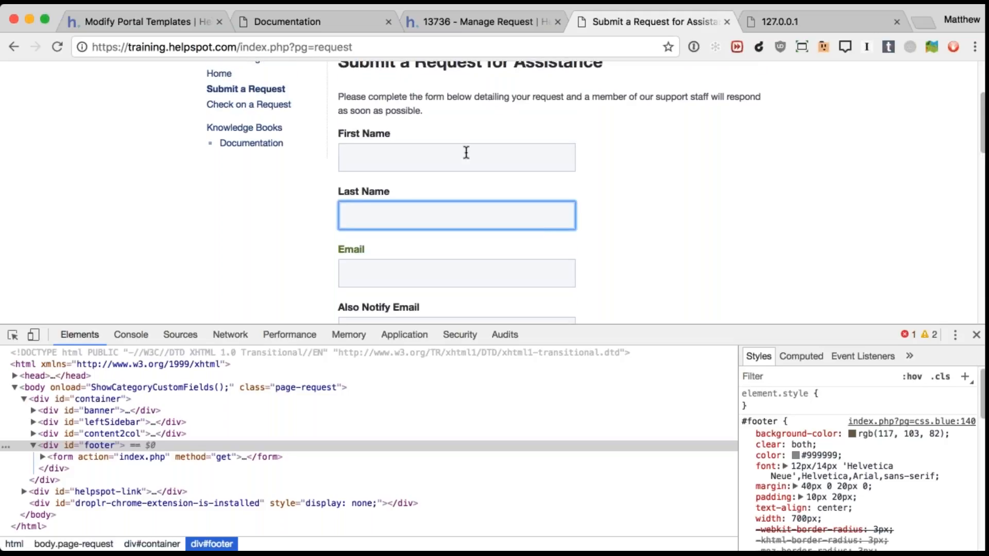
left_click(450, 157)
key("Tab")
key("shift+Tab")
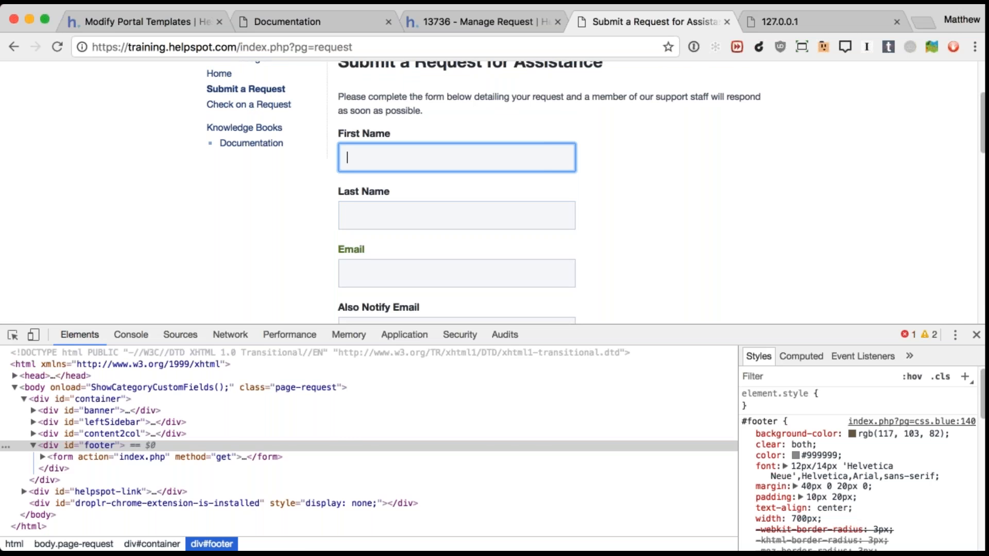
Reopen request.tpl.php, read through its fields past the name, email, CC and phone code, and close the template without saving
key("super+1")
scroll(243, 396, "down", 10)
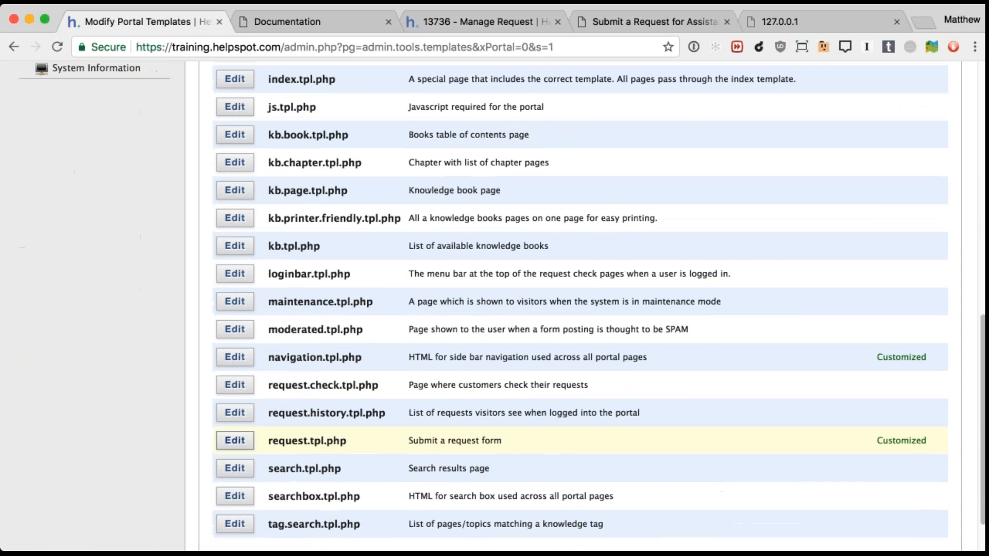
left_click(234, 443)
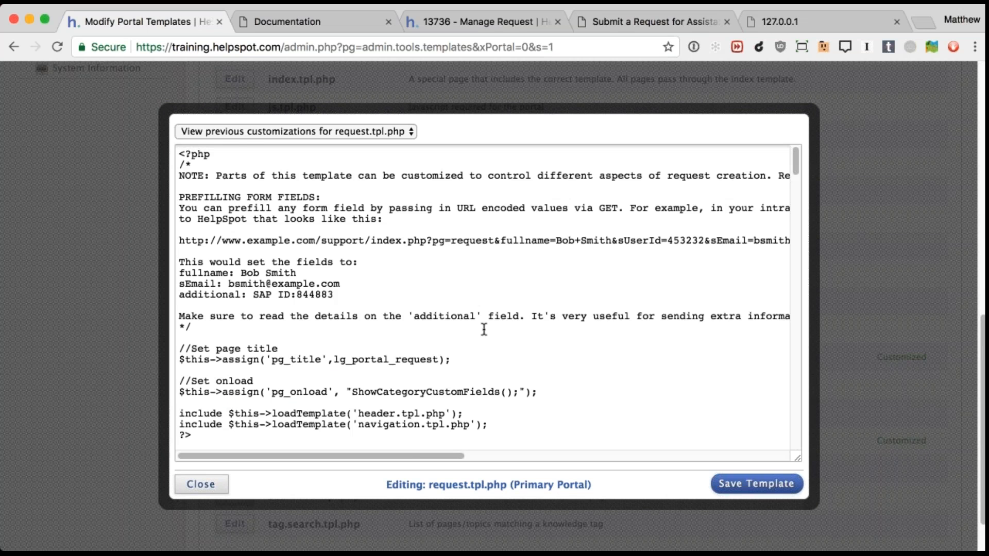
scroll(507, 323, "down", 10)
scroll(484, 329, "down", 1)
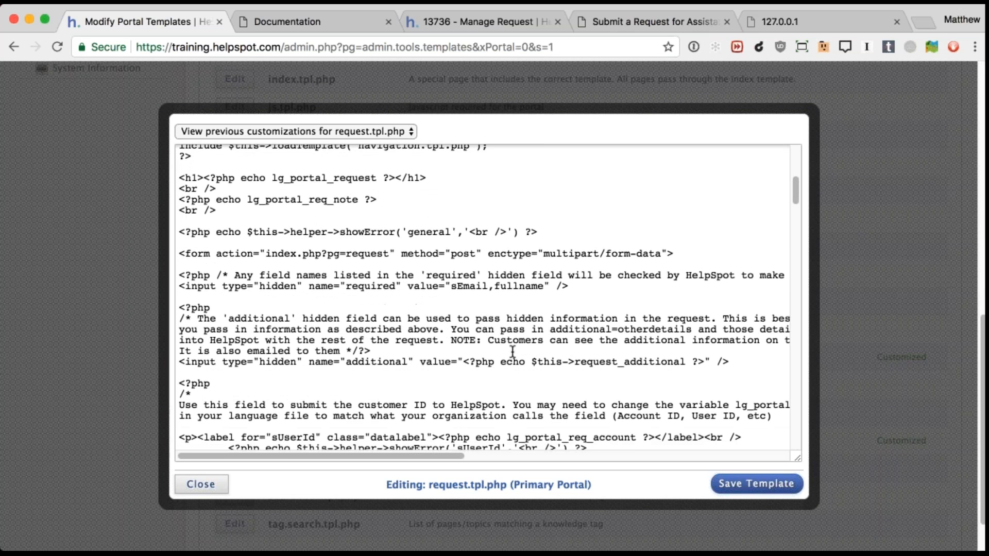
scroll(589, 363, "down", 7)
scroll(452, 250, "down", 11)
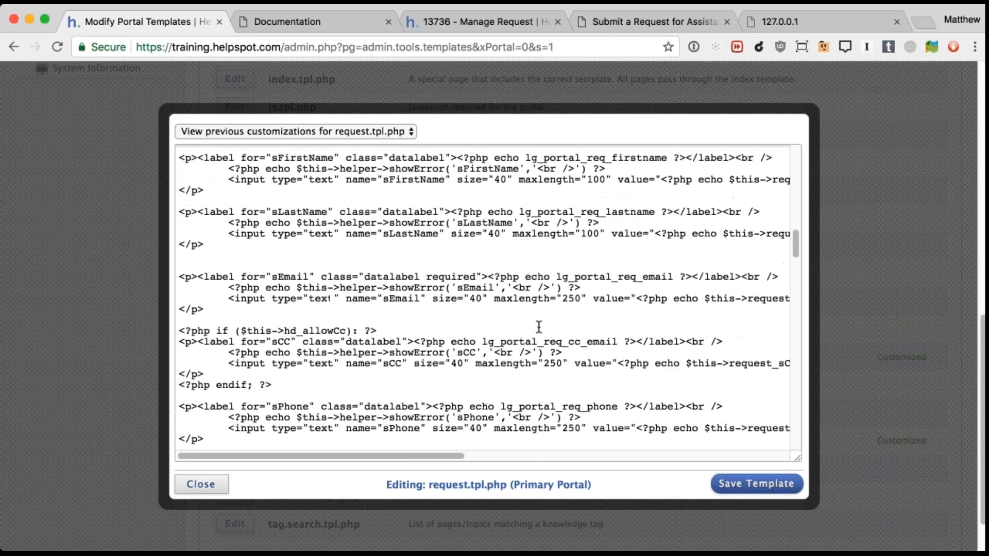
scroll(539, 327, "down", 5)
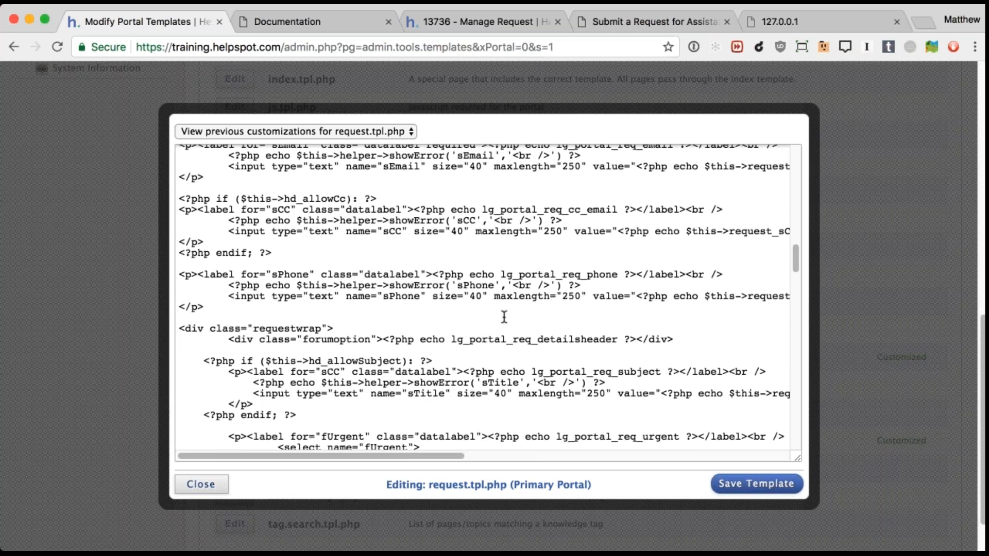
scroll(491, 329, "down", 10)
scroll(492, 330, "up", 20)
scroll(492, 332, "up", 5)
left_click(199, 541)
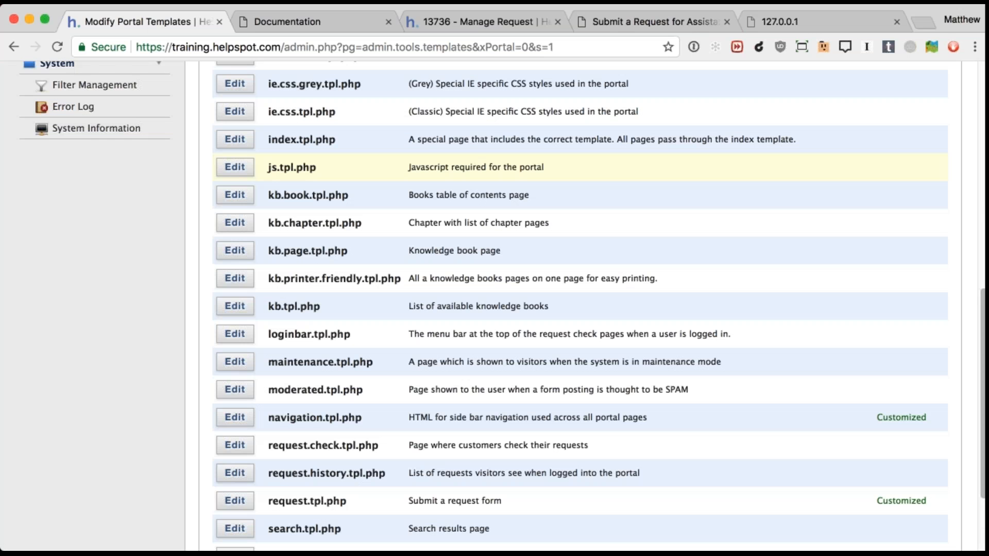
Look over the customized portal request page from the header logo and navigation links down to the footer search box
key("super+Tab")
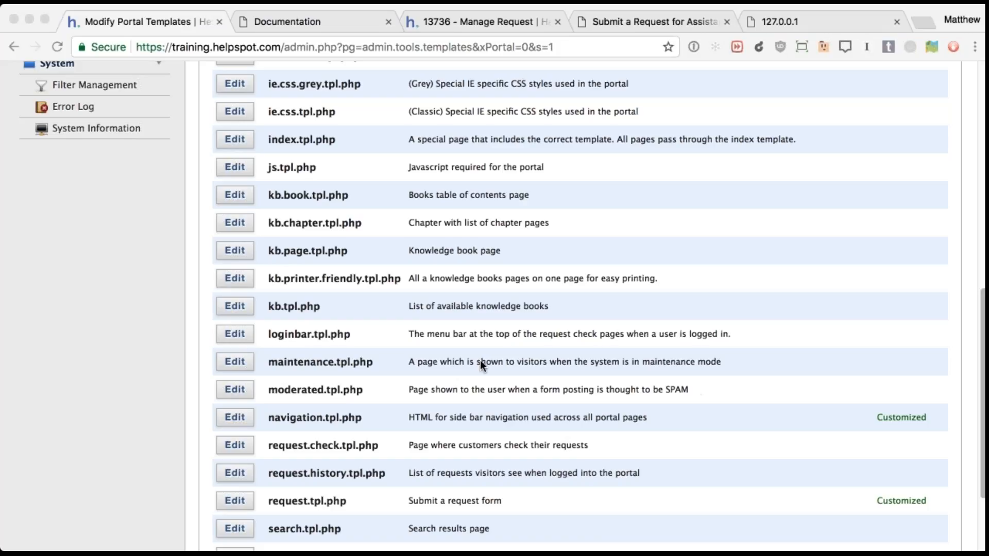
scroll(487, 367, "down", 5)
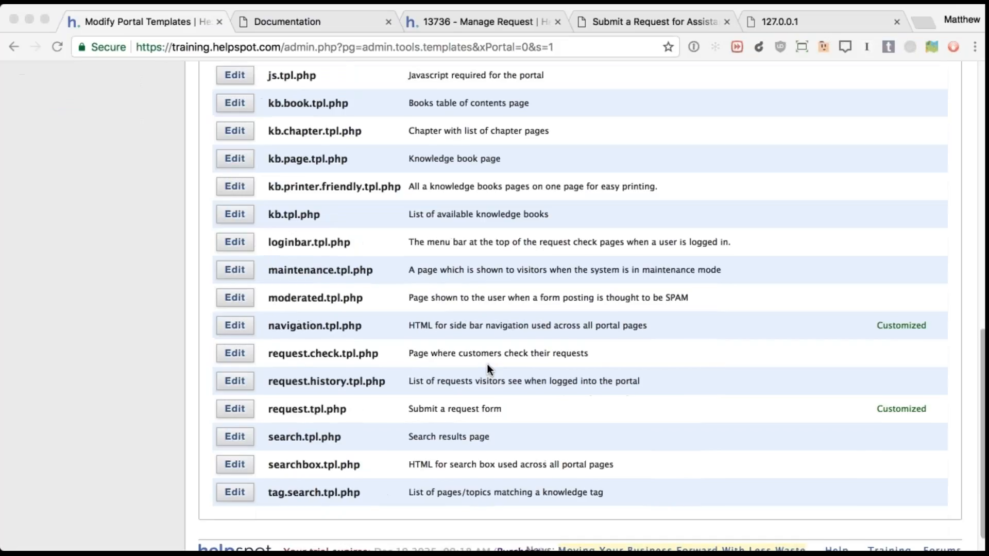
left_click(596, 21)
scroll(487, 192, "down", 5)
scroll(487, 192, "up", 4)
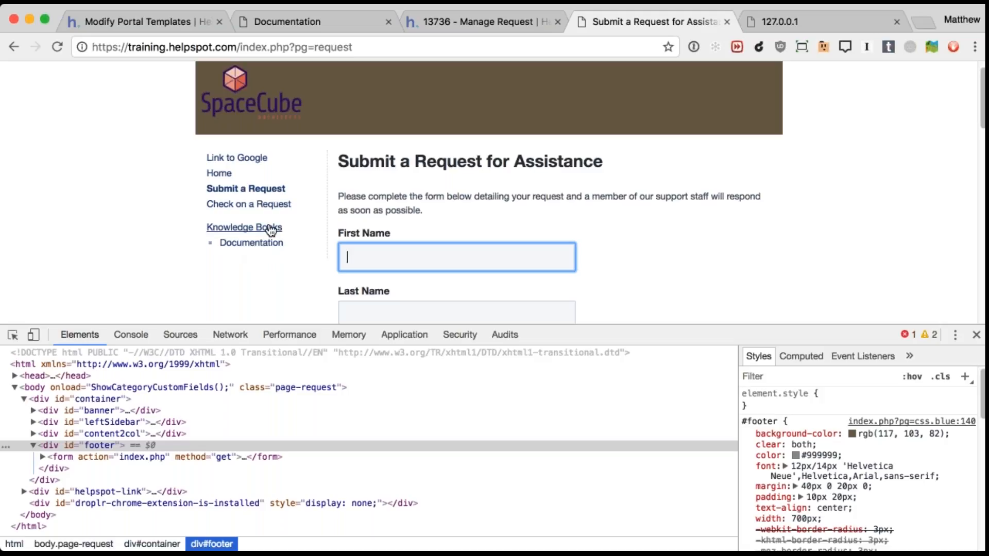
scroll(261, 254, "down", 2)
scroll(258, 218, "down", 10)
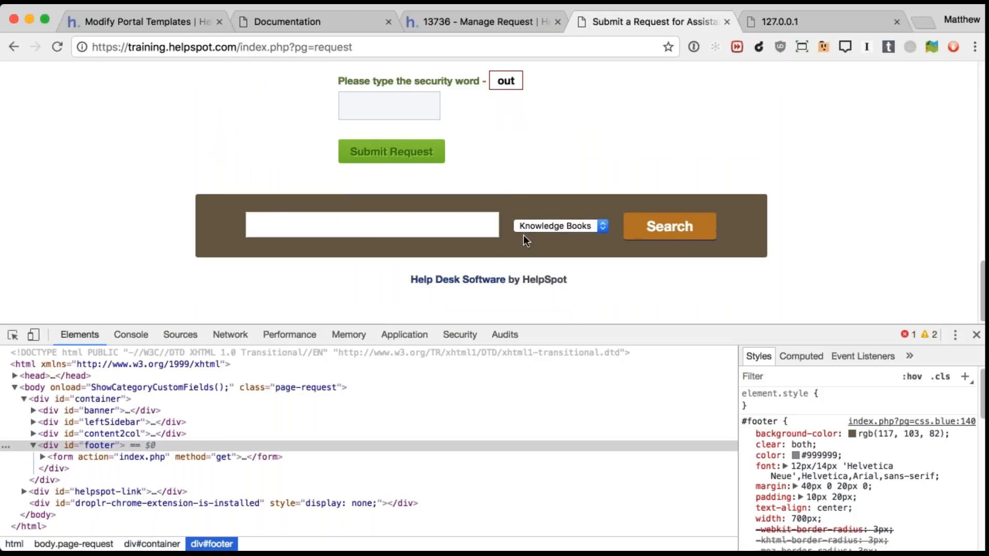
scroll(388, 237, "up", 12)
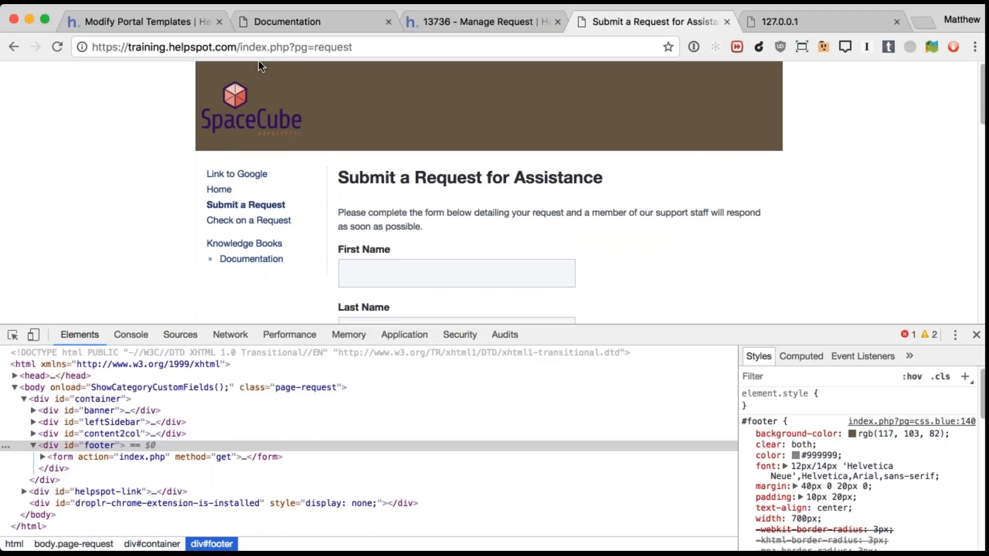
Open navigation.tpl.php for editing and examine the navBar link list and the KB_Books and Forums_Forums blocks
left_click(182, 21)
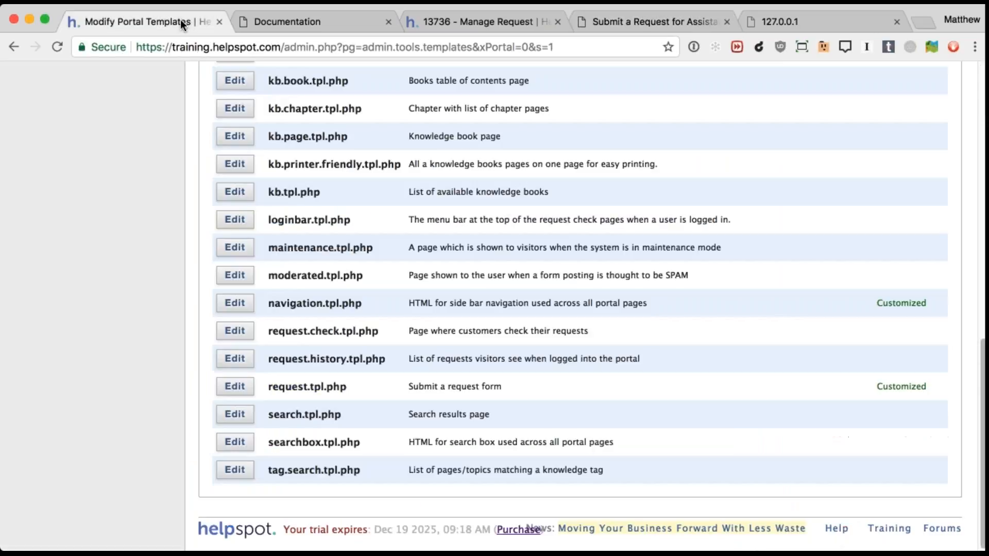
left_click(241, 306)
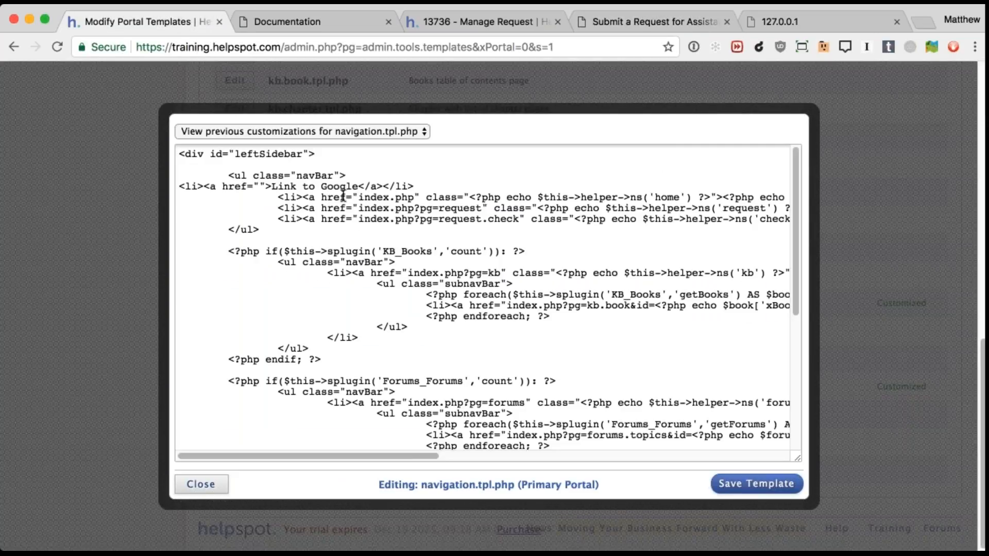
scroll(454, 279, "down", 5)
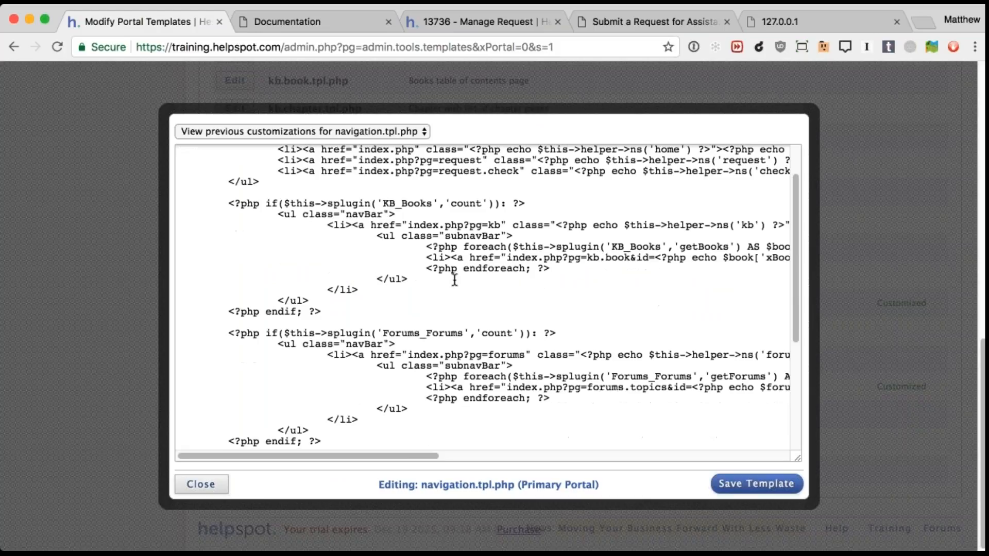
scroll(421, 260, "up", 2)
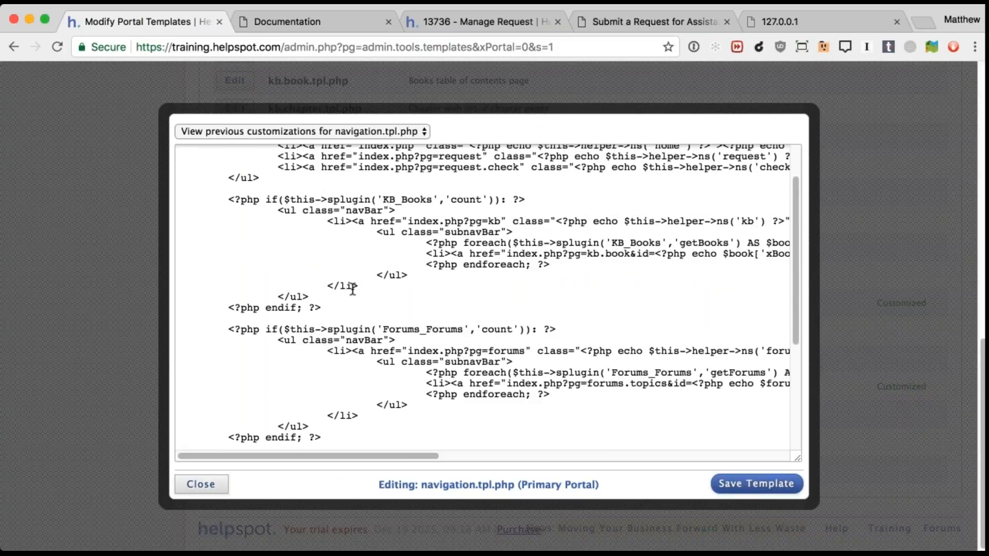
scroll(373, 278, "up", 4)
left_click(311, 242)
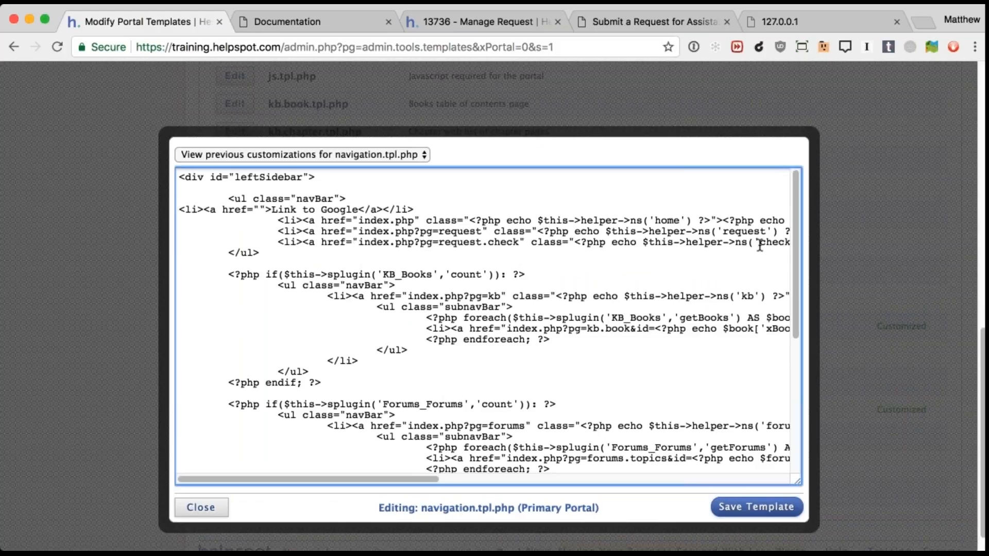
Duplicate the request.check list item of the first navBar list in navigation.tpl.php onto a new line directly below it
scroll(759, 246, "right", 10)
scroll(759, 245, "right", 3)
left_click_drag(759, 245, 270, 242)
scroll(271, 243, "down", 1)
left_click(275, 246)
scroll(278, 246, "down", 1)
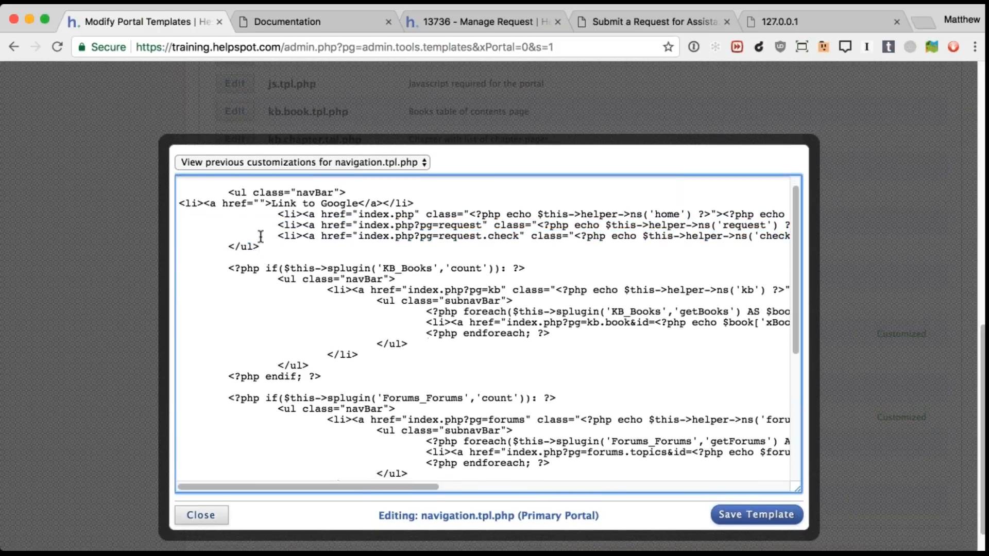
left_click_drag(277, 236, 596, 233)
key("ctrl+c")
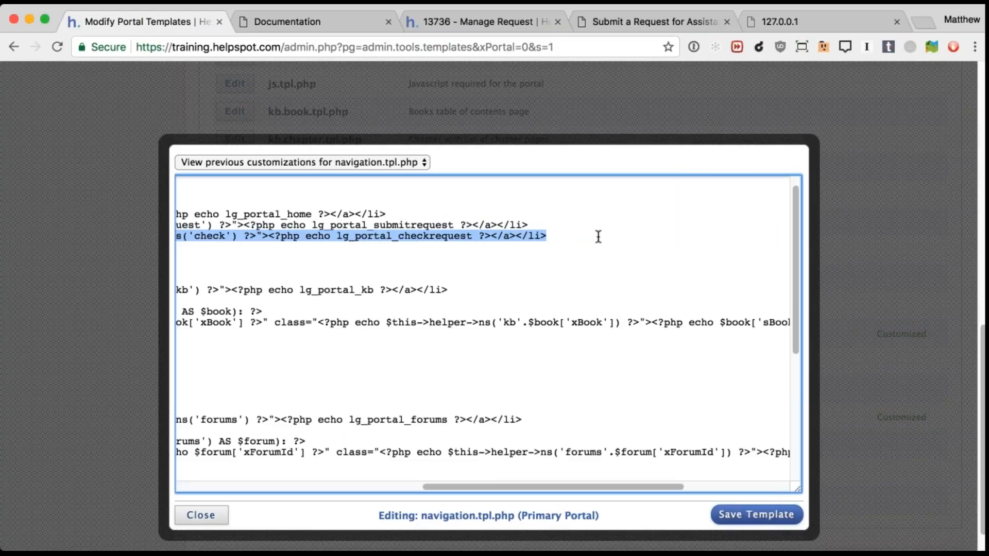
left_click(564, 235)
key("Return")
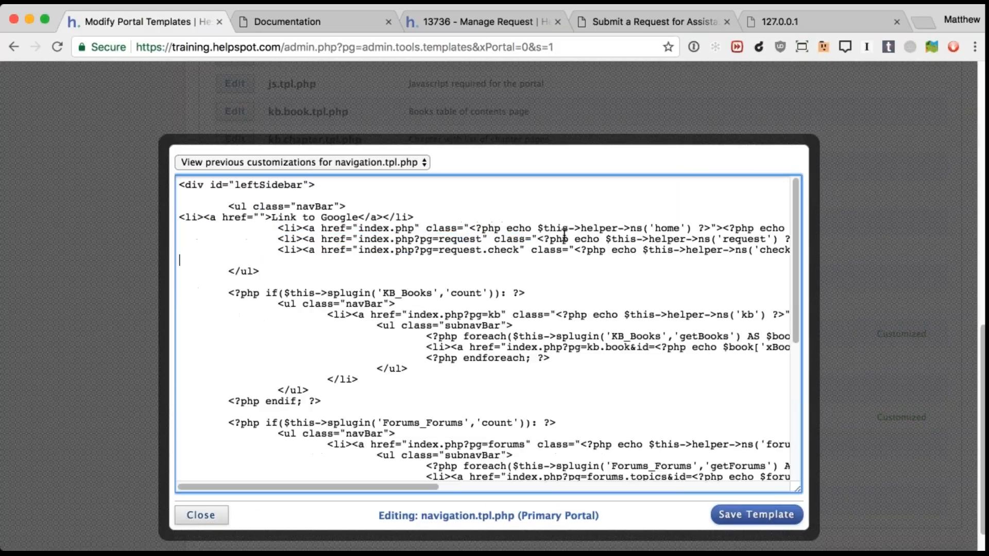
key("ctrl+v")
scroll(438, 262, "down", 3)
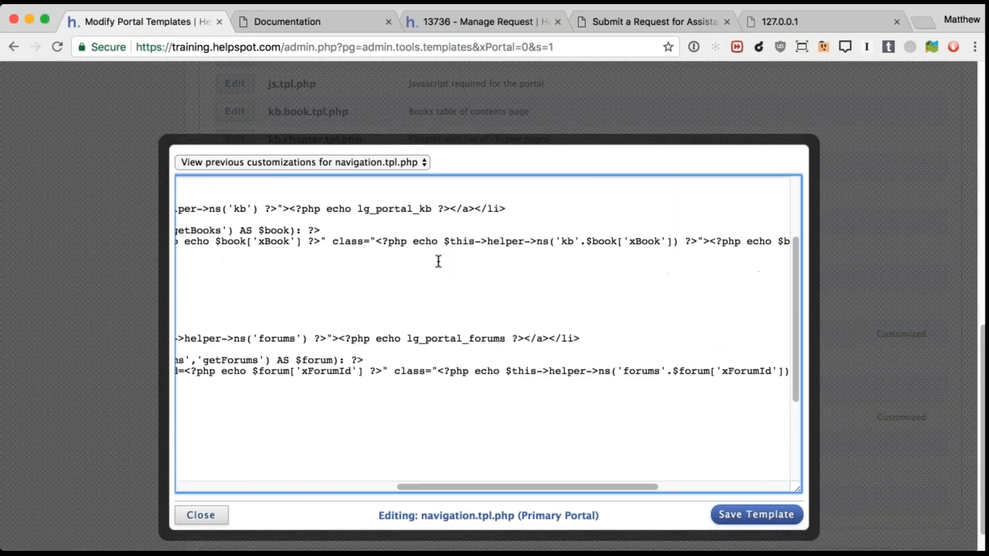
scroll(439, 261, "left", 10)
scroll(438, 261, "up", 3)
scroll(438, 262, "up", 1)
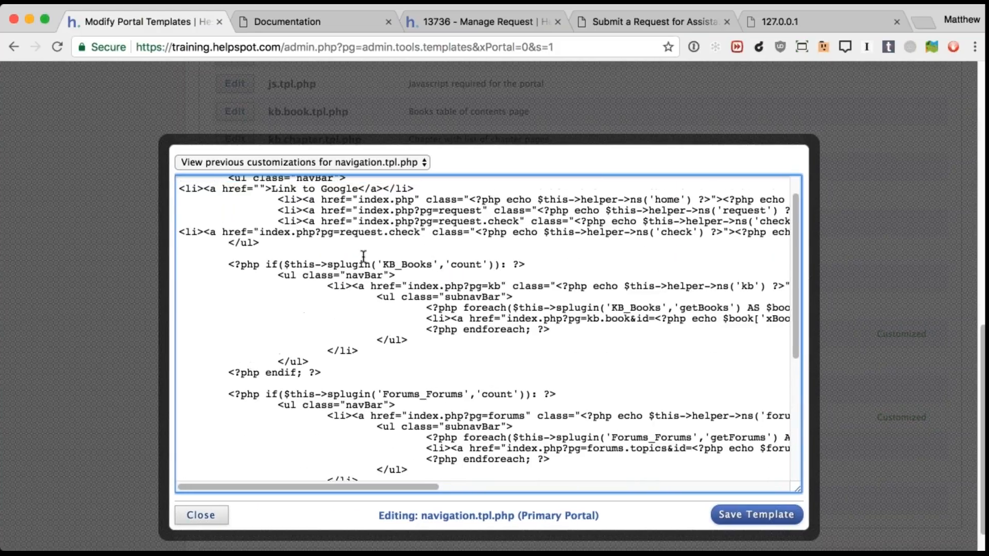
left_click_drag(420, 232, 262, 231)
type("h")
type("ttps;")
type("?")
key("BackSpace")
key("BackSpace")
key("BackSpace")
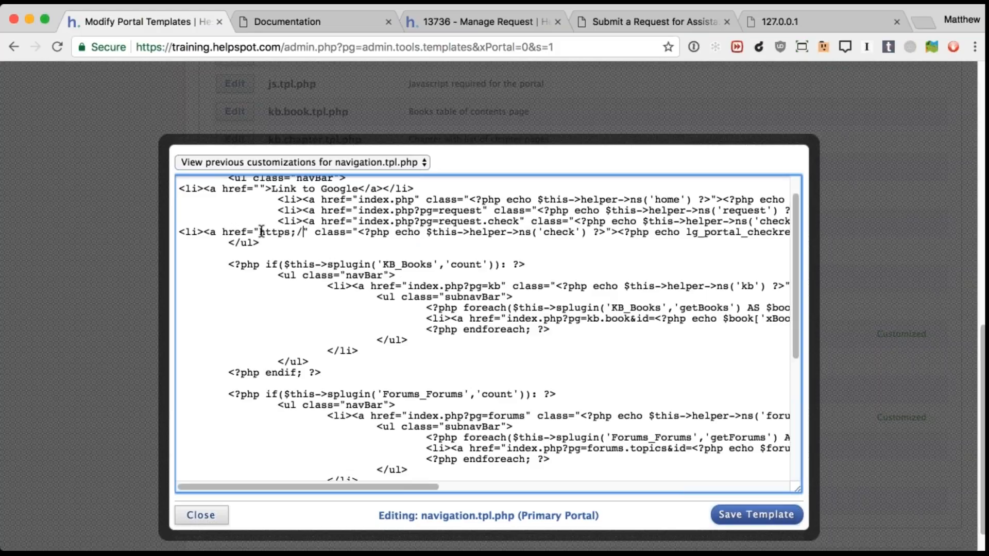
type("://helpsp")
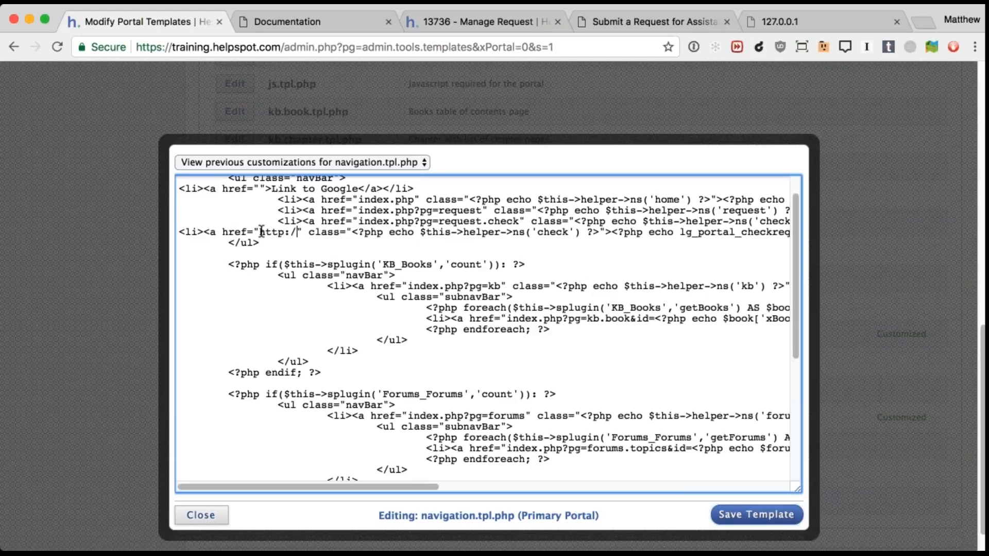
type("ot.com")
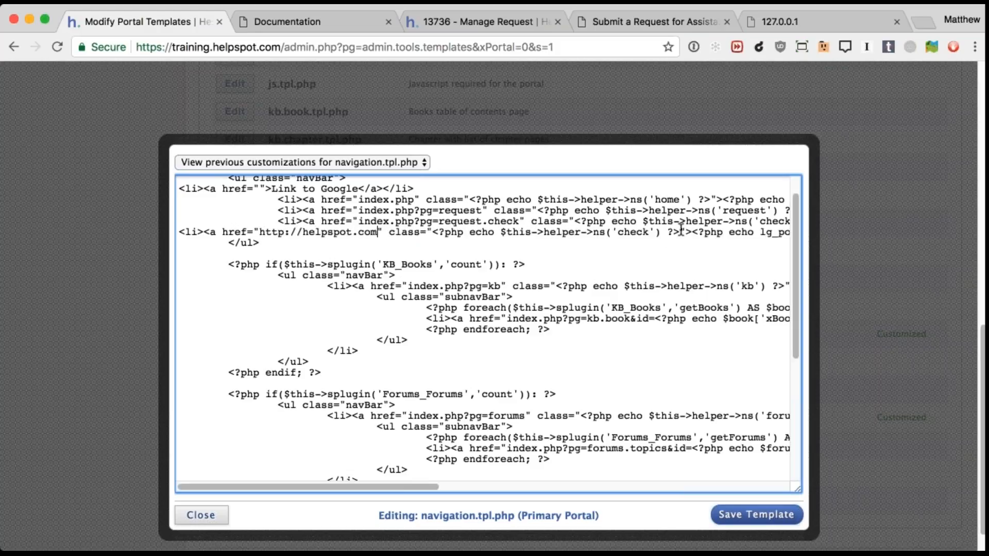
left_click_drag(685, 232, 390, 232)
left_click(392, 228)
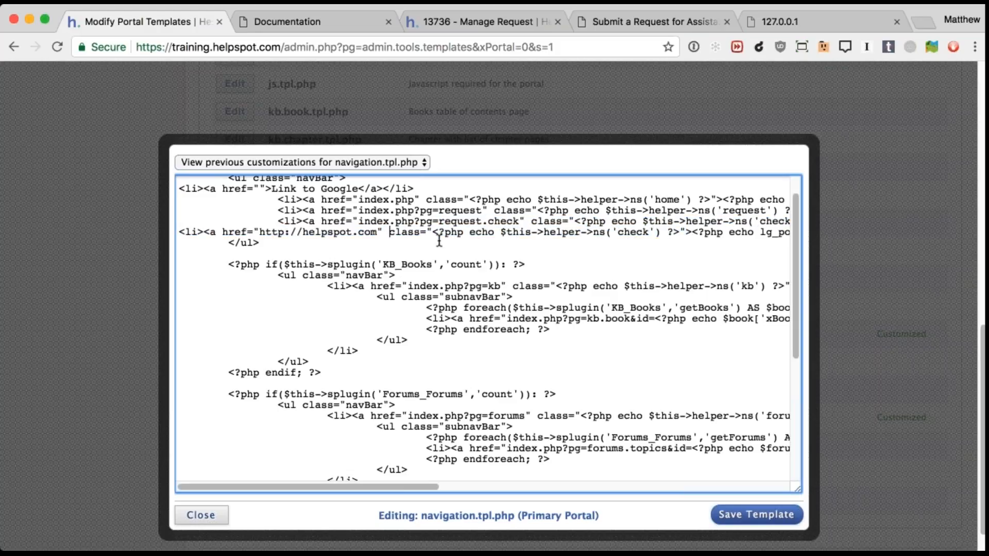
left_click(695, 231)
scroll(690, 231, "right", 2)
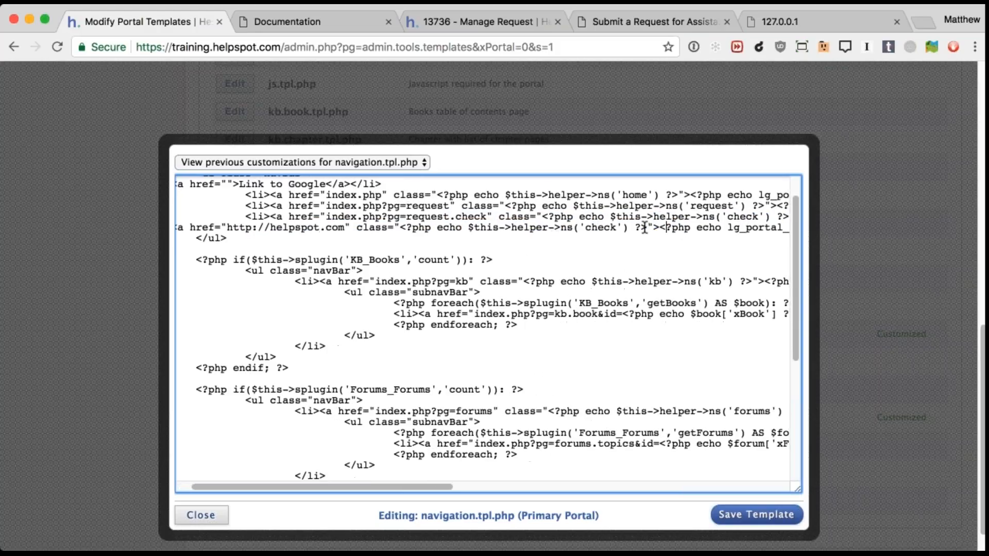
left_click_drag(651, 228, 352, 224)
key("BackSpace")
left_click_drag(357, 227, 577, 225)
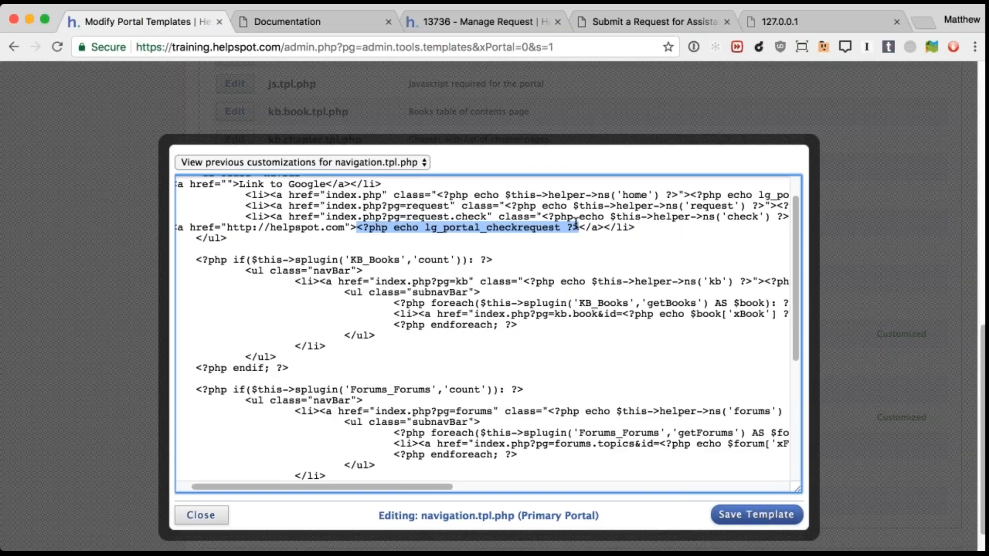
type("HelpSpot ")
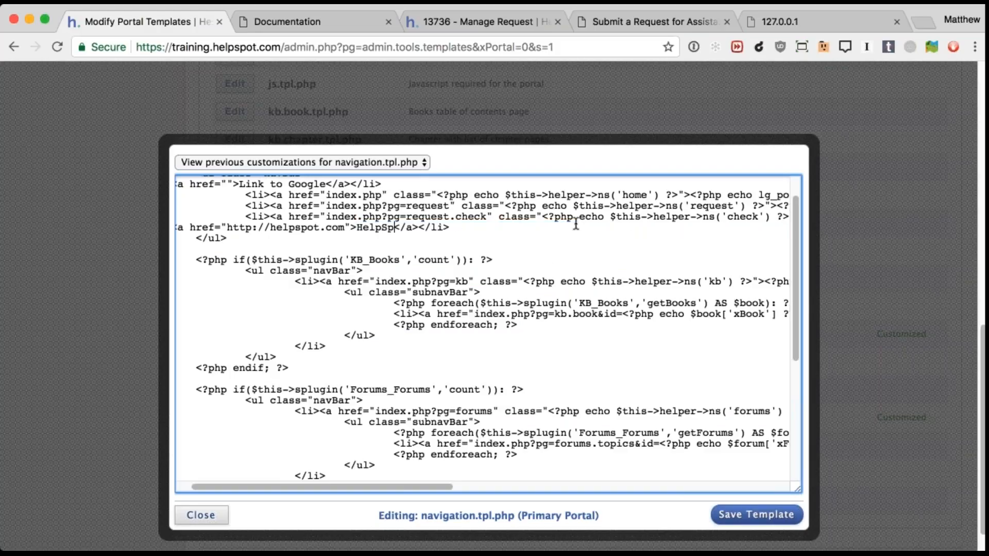
type("Site")
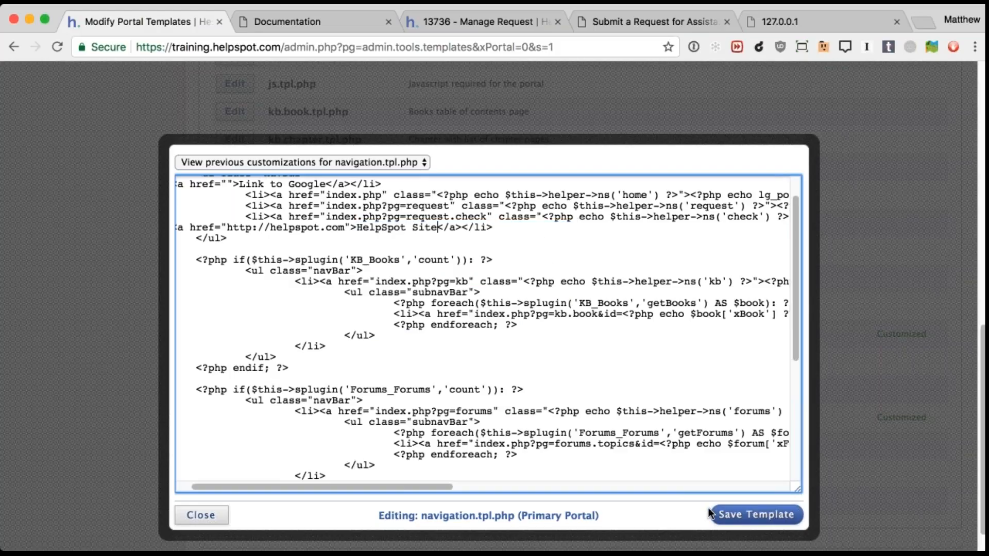
left_click(728, 520)
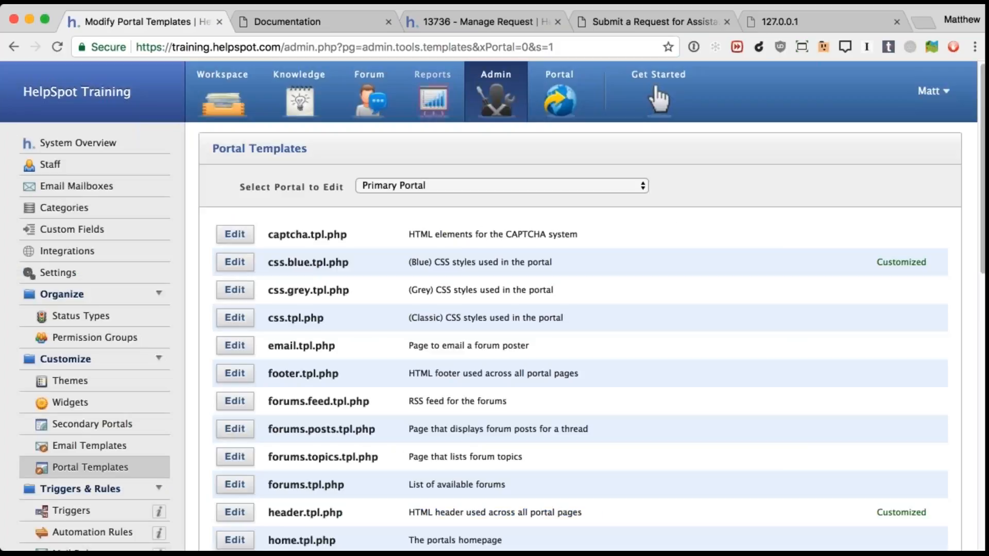
Reload the portal's request page and check the HelpSpot Site link in the side navigation
left_click(594, 20)
left_click(414, 47)
key("Return")
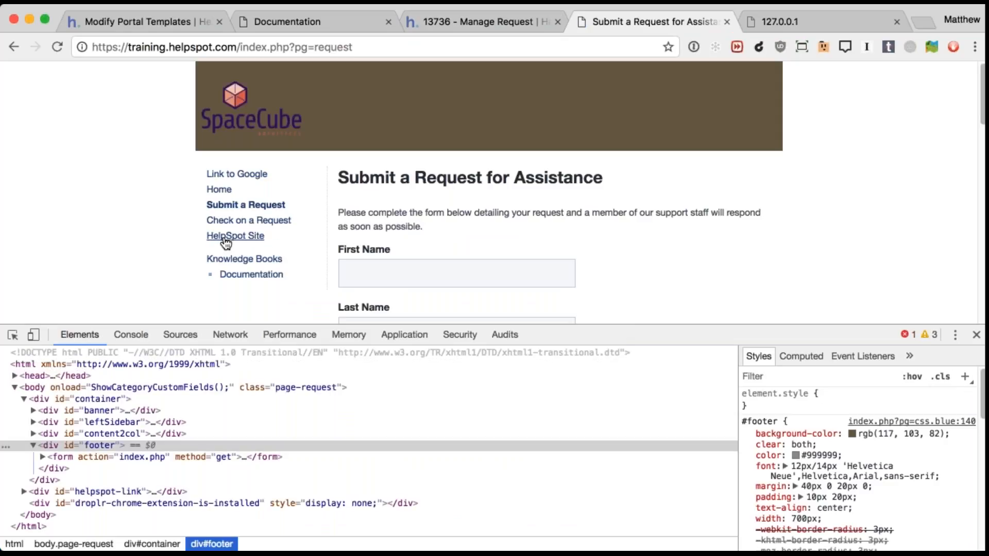
scroll(224, 242, "down", 3)
scroll(224, 242, "up", 3)
left_click(486, 18)
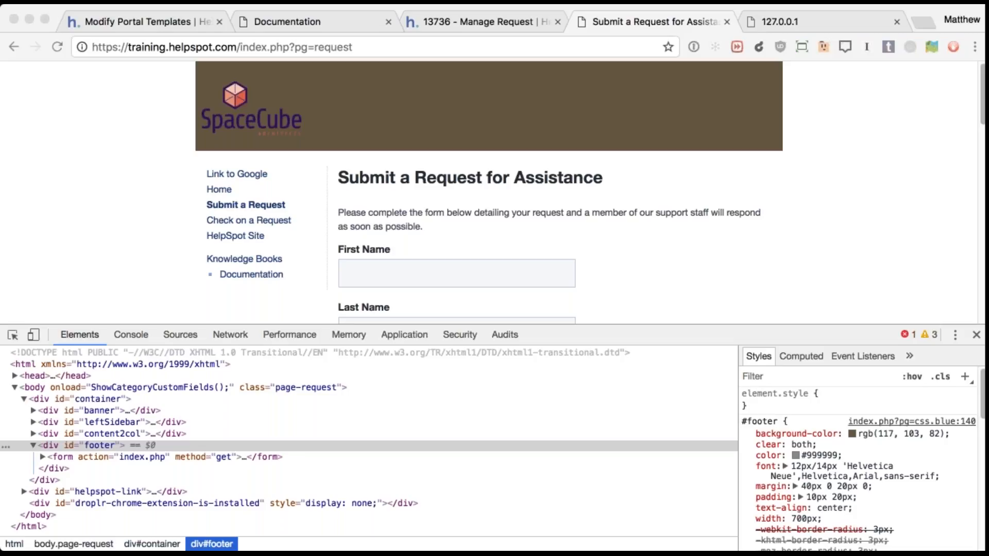
Return to the Portal Templates page and look through the template list from captcha.tpl.php to tag.search.tpl.php
left_click(167, 18)
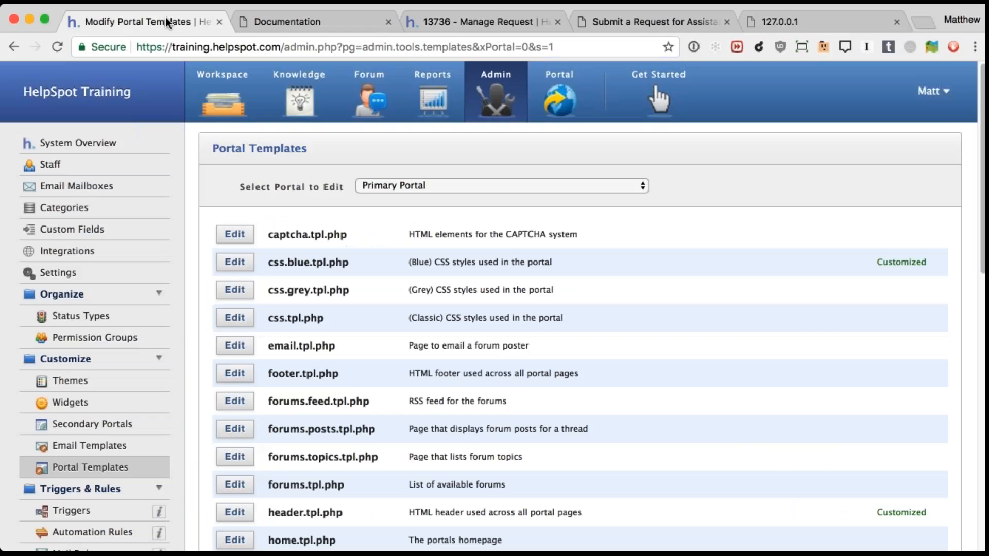
scroll(367, 306, "down", 5)
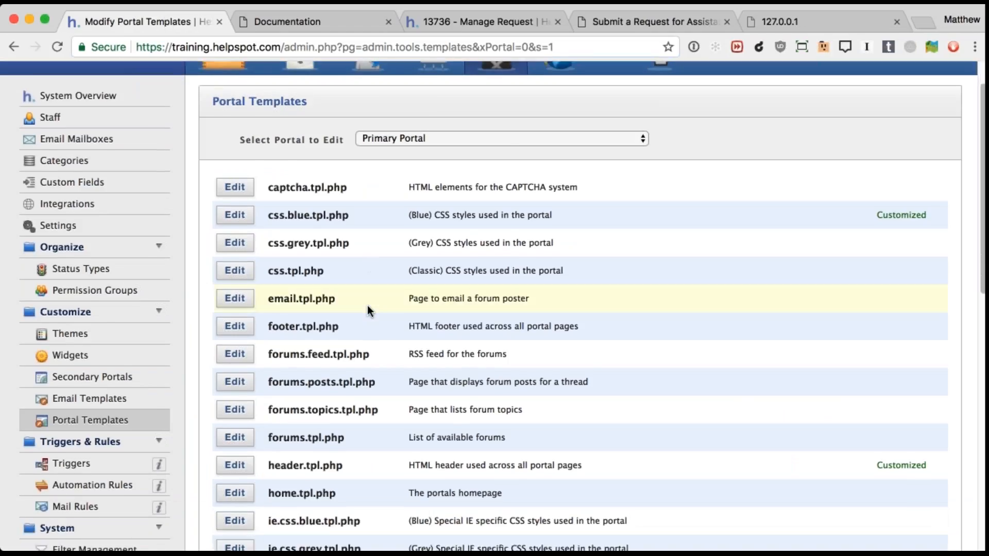
scroll(369, 315, "down", 10)
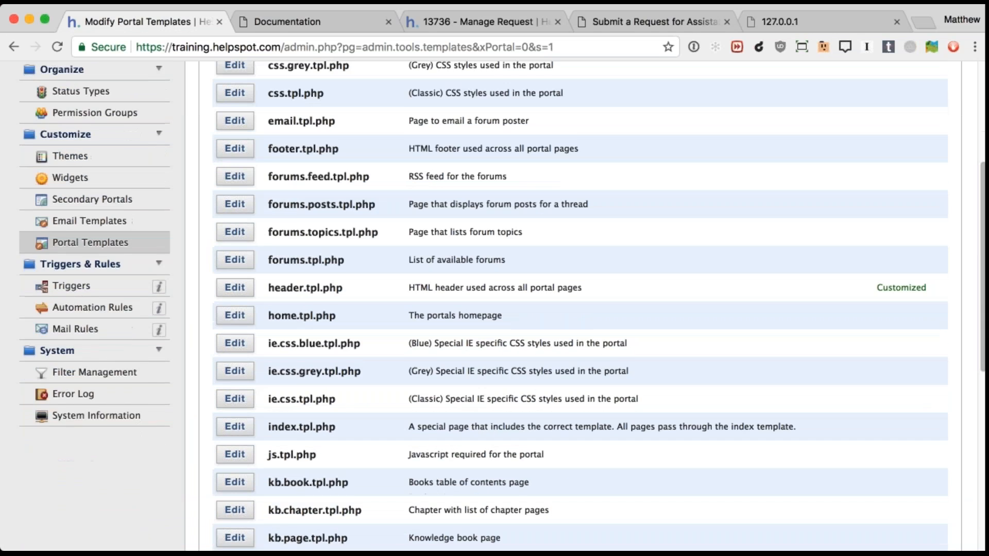
scroll(367, 315, "down", 10)
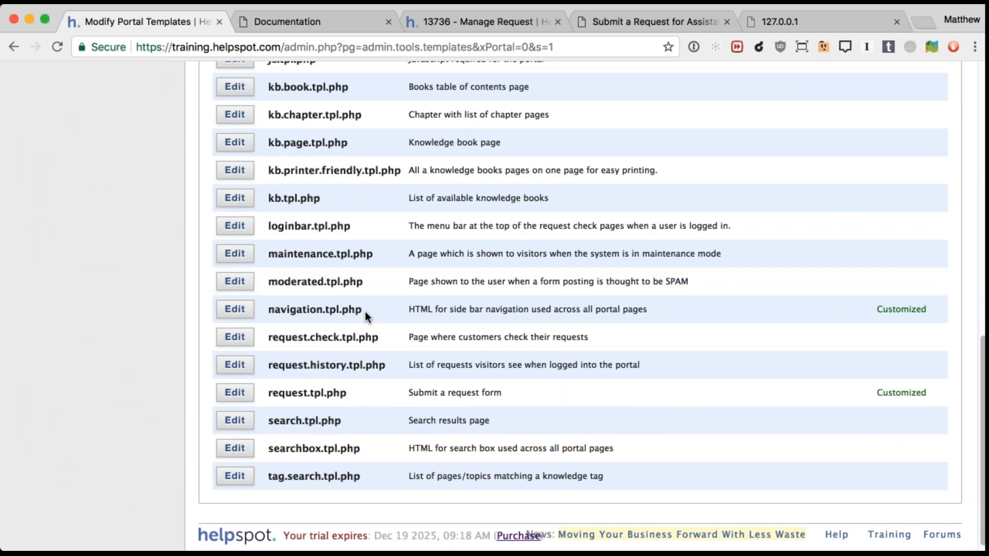
scroll(364, 311, "up", 20)
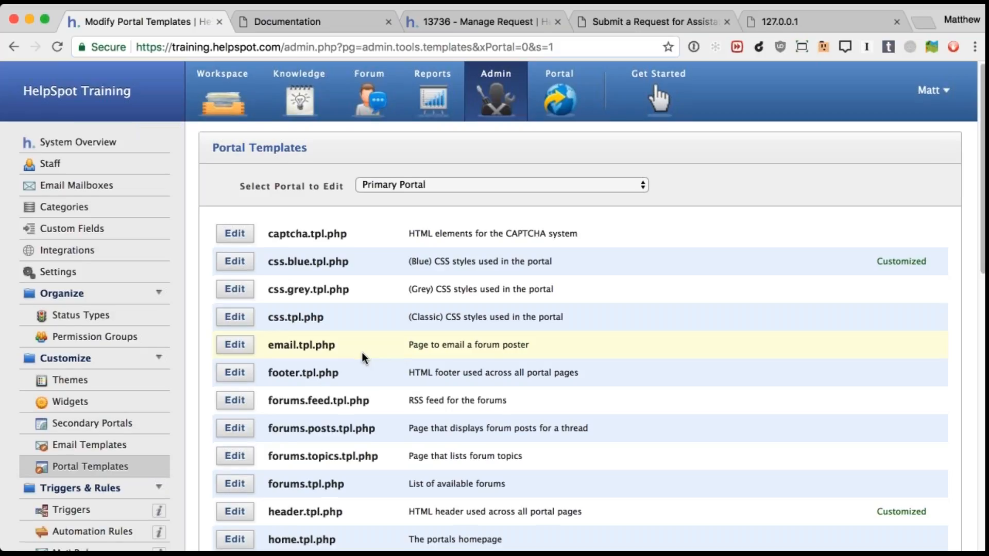
Edit the "request" case in index.tpl.php to load request.tpl.php if Request_Check isLoggedIn, else request.check.tpl.php, and save the template
scroll(363, 355, "down", 5)
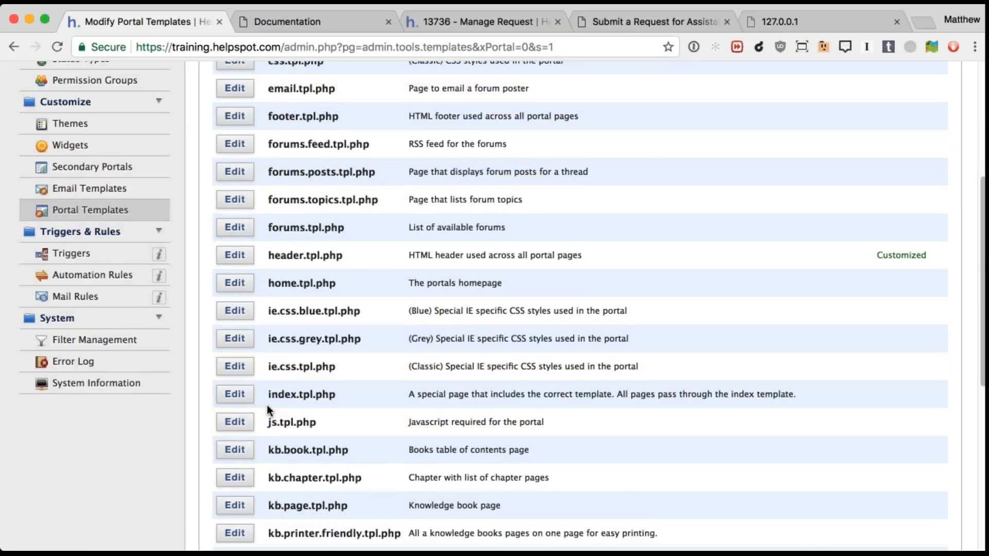
left_click(241, 396)
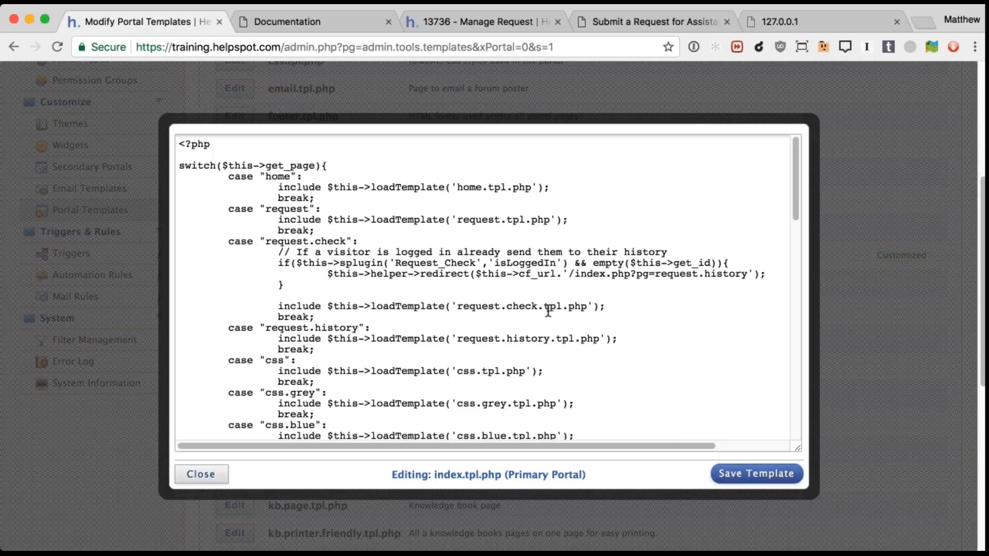
left_click(331, 211)
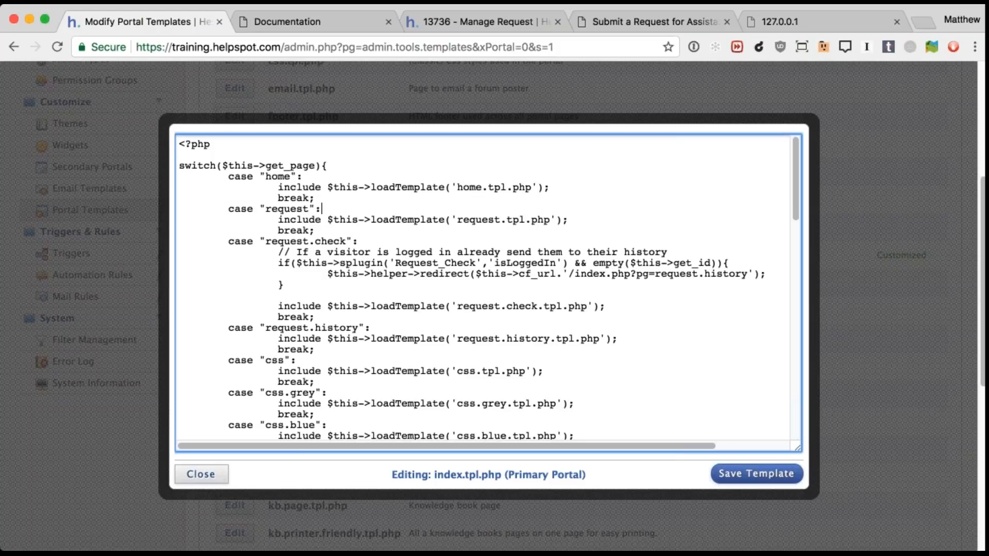
key("super+Tab")
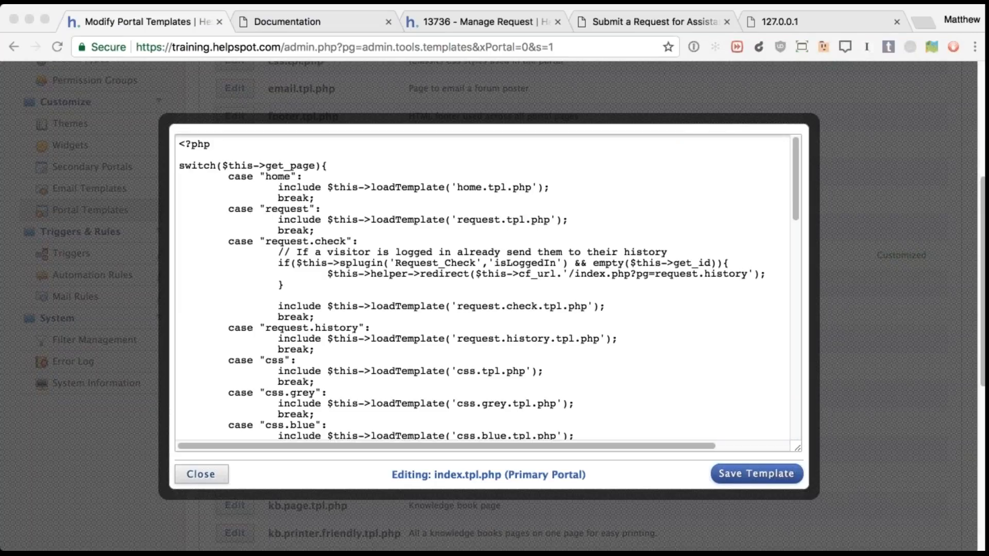
left_click(322, 225)
left_click_drag(322, 225, 230, 212)
type("case \"request\": \t\tif($this->splugin('Request_Check','isLoggedIn')){ \t include $this->loadTemplate('request.tpl.php'); \t\t} \t\telse{ \t\tinclude $this->loadTemplate('request.check.tpl.php'); \t\t} \t break;")
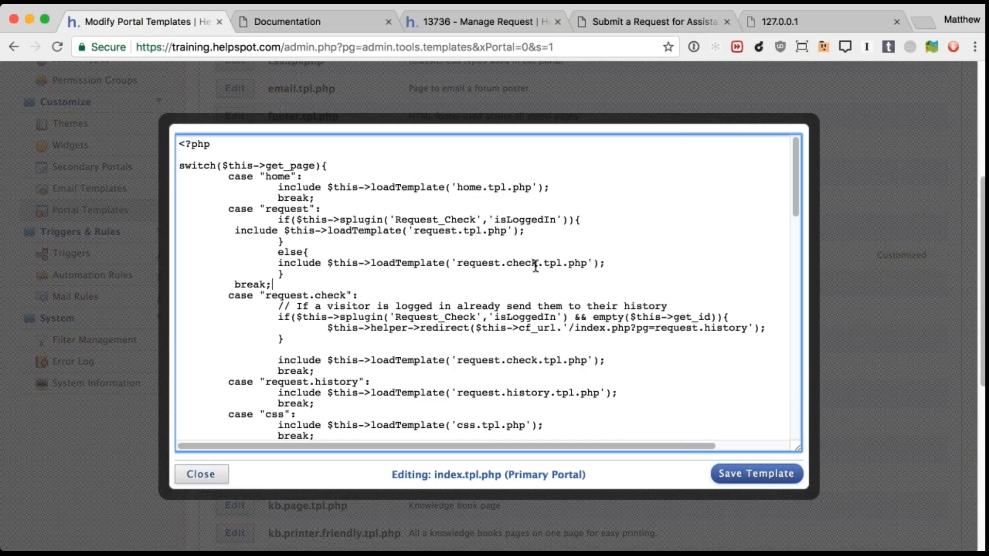
left_click(766, 475)
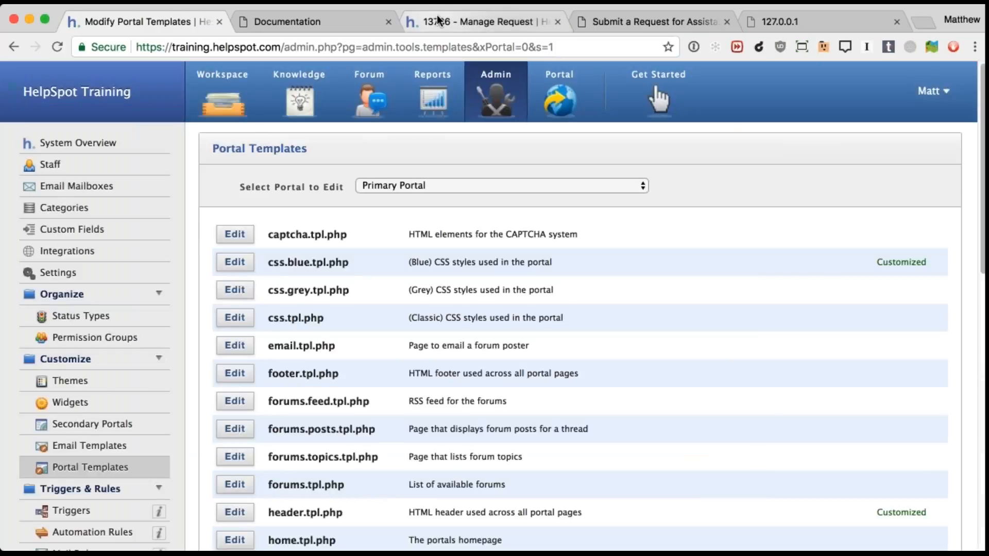
Reload the portal's request page while logged out and examine the access key and login sections it shows
left_click(561, 22)
left_click(643, 22)
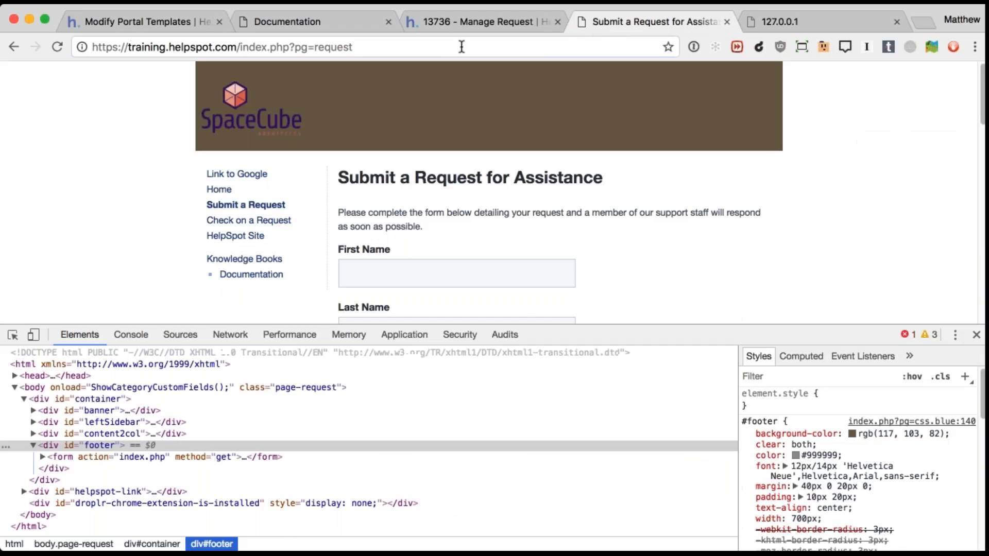
left_click(454, 47)
key("Return")
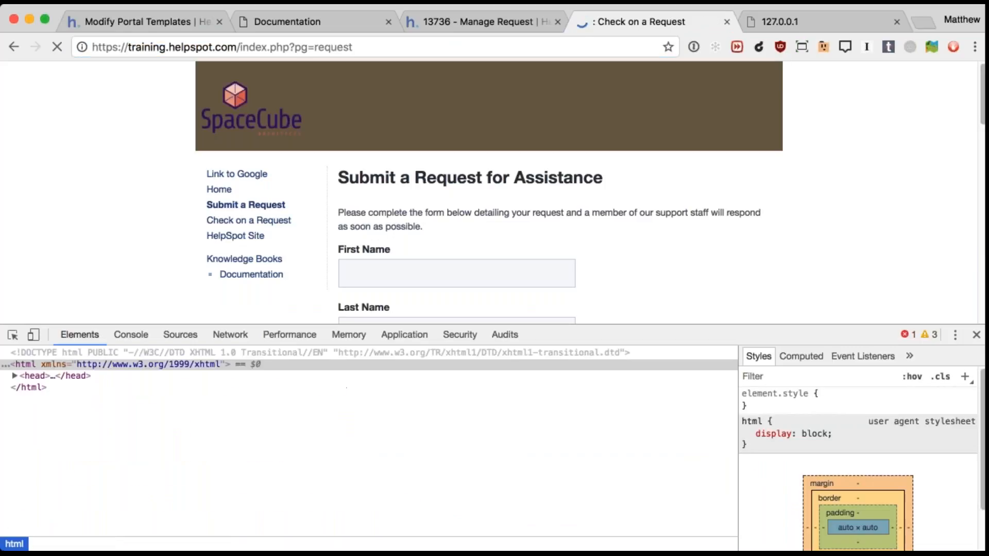
scroll(291, 153, "down", 3)
left_click(260, 115)
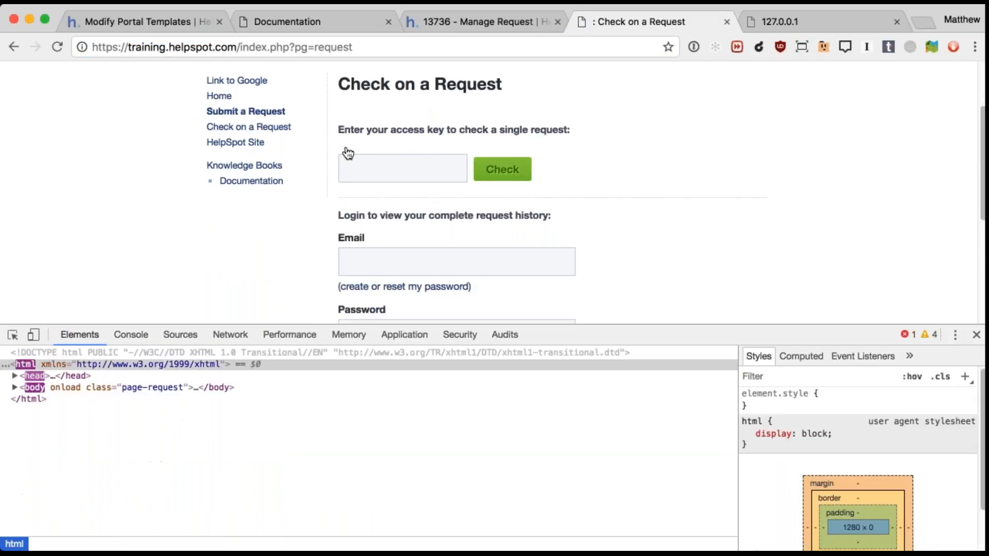
scroll(590, 221, "down", 5)
scroll(590, 221, "up", 4)
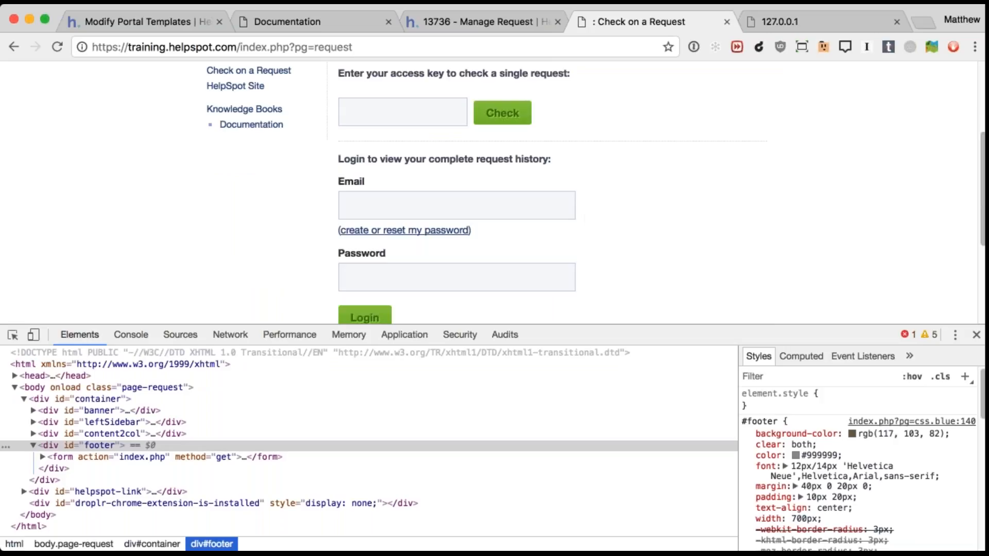
scroll(489, 229, "up", 1)
scroll(571, 272, "up", 2)
scroll(570, 272, "down", 3)
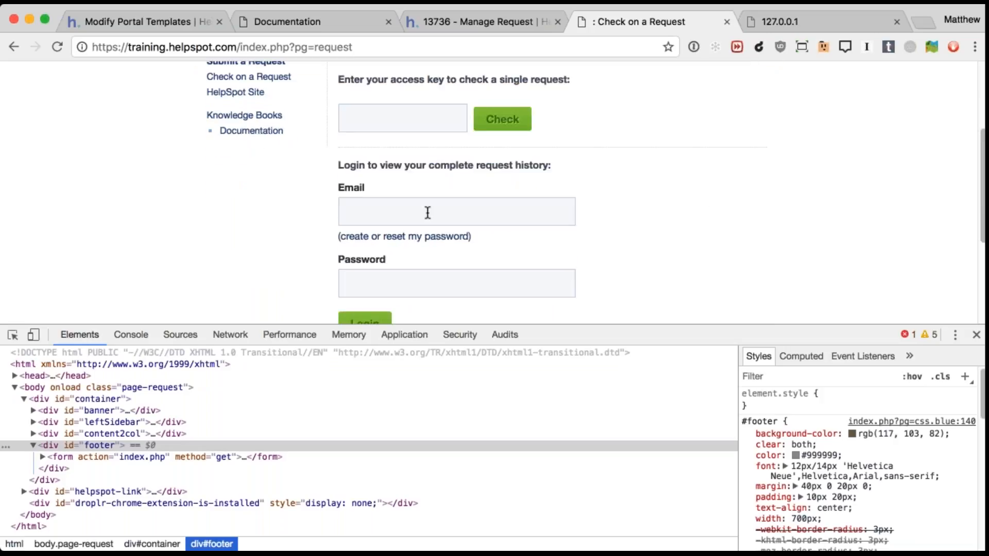
Reopen index.tpl.php from the portal templates, load its Original Template version and save it
left_click(171, 23)
scroll(515, 309, "down", 3)
scroll(579, 306, "down", 5)
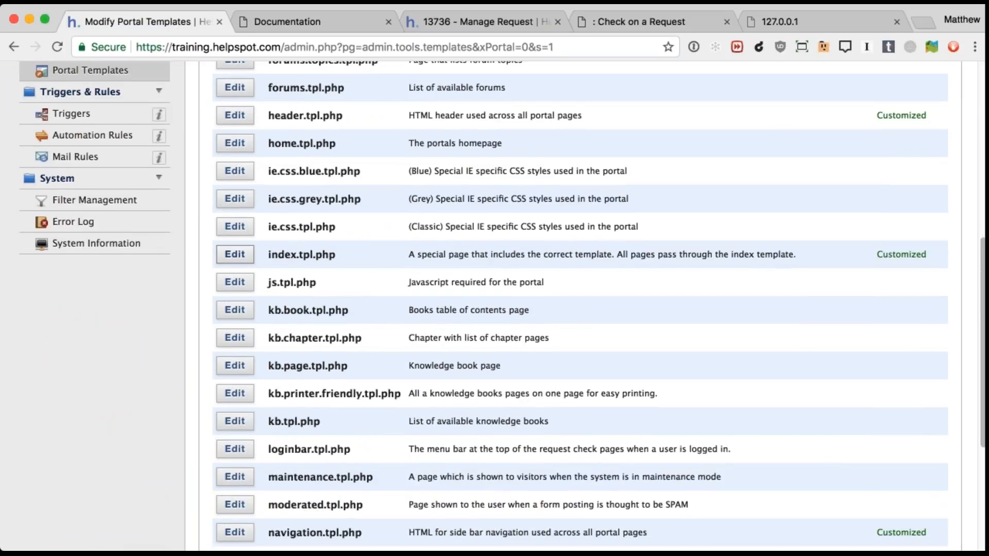
left_click(235, 254)
left_click(245, 135)
left_click(315, 202)
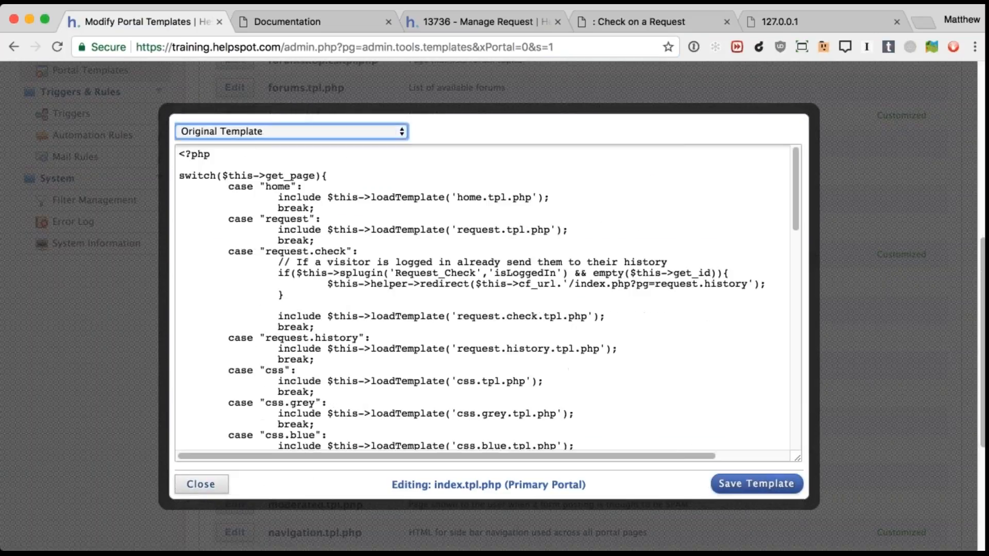
left_click(756, 484)
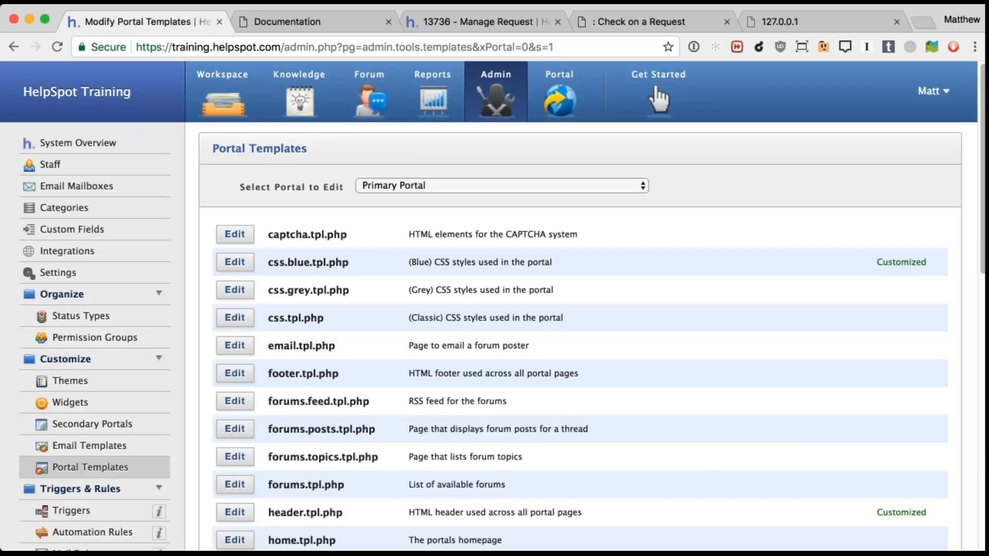
Open the Secondary Portals page and examine the Add a Secondary Portal form from Portal Name through Portal Homepage Message
key("super+Tab")
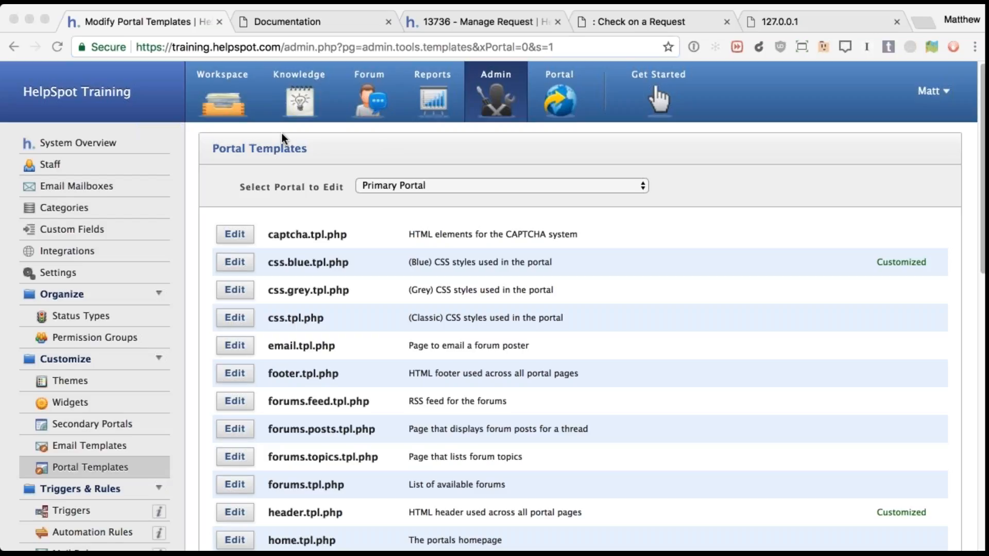
left_click(106, 429)
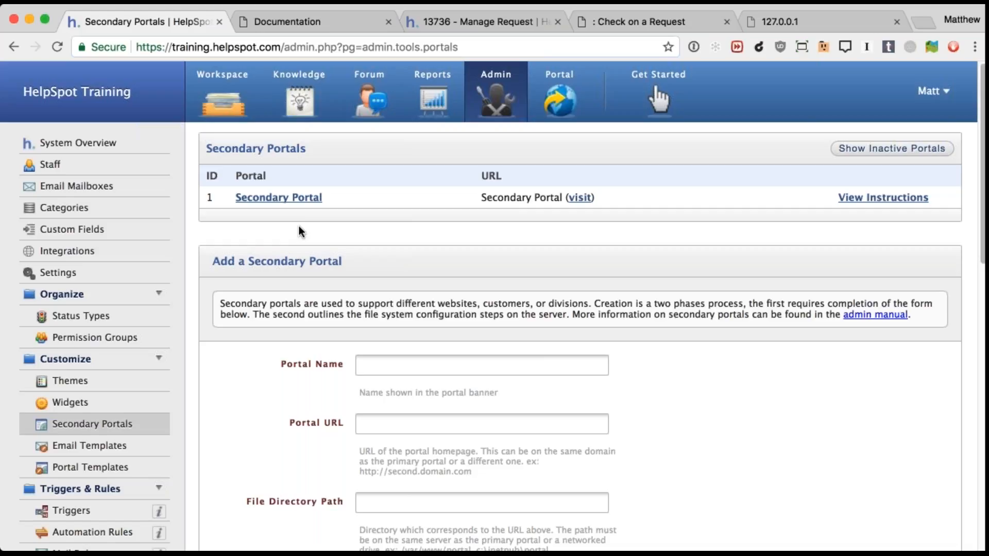
scroll(309, 247, "down", 3)
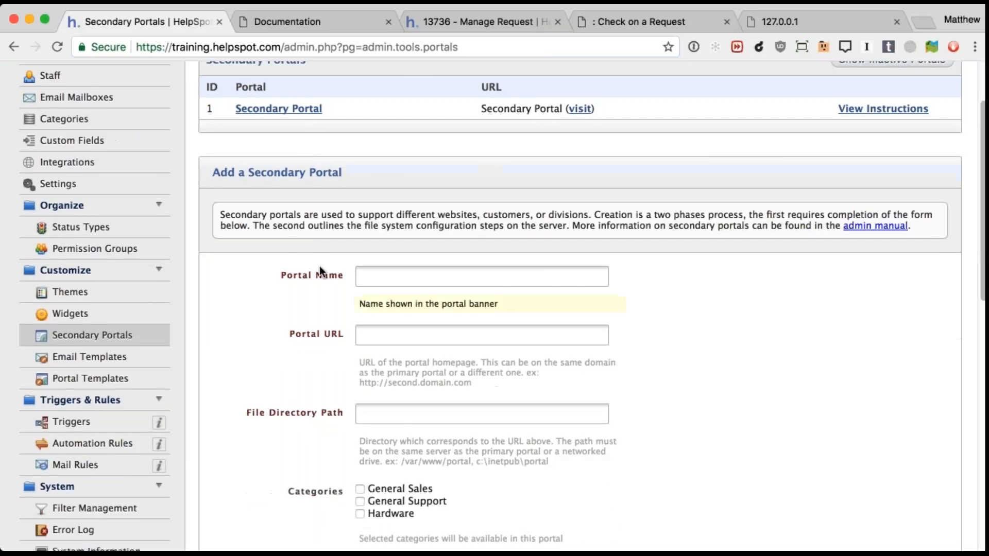
scroll(340, 258, "down", 2)
left_click(374, 216)
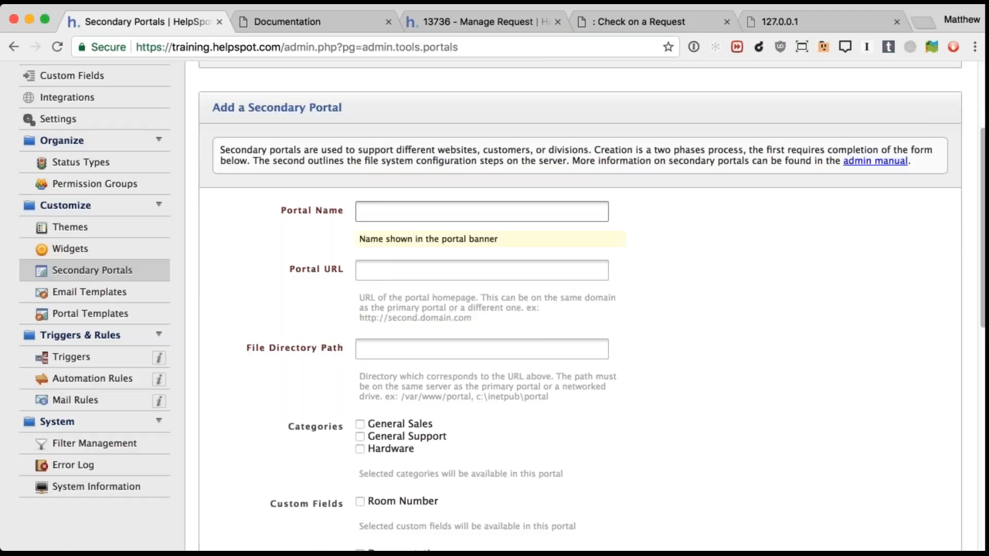
scroll(354, 355, "down", 2)
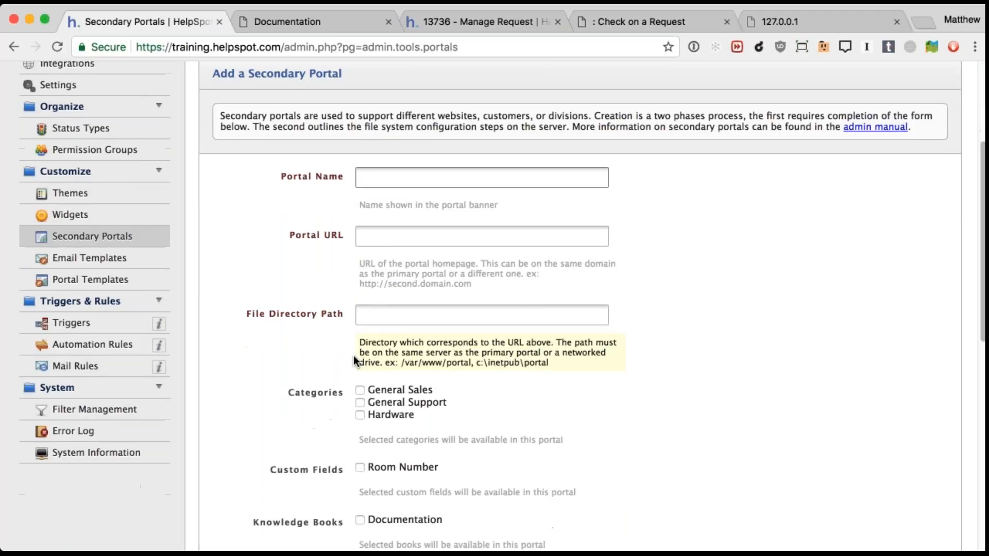
left_click(379, 234)
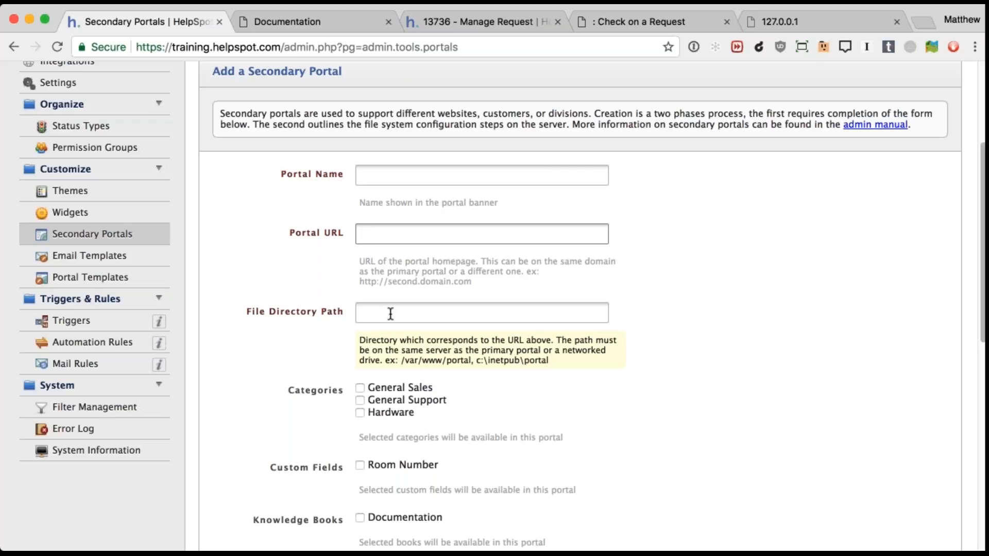
scroll(390, 314, "down", 2)
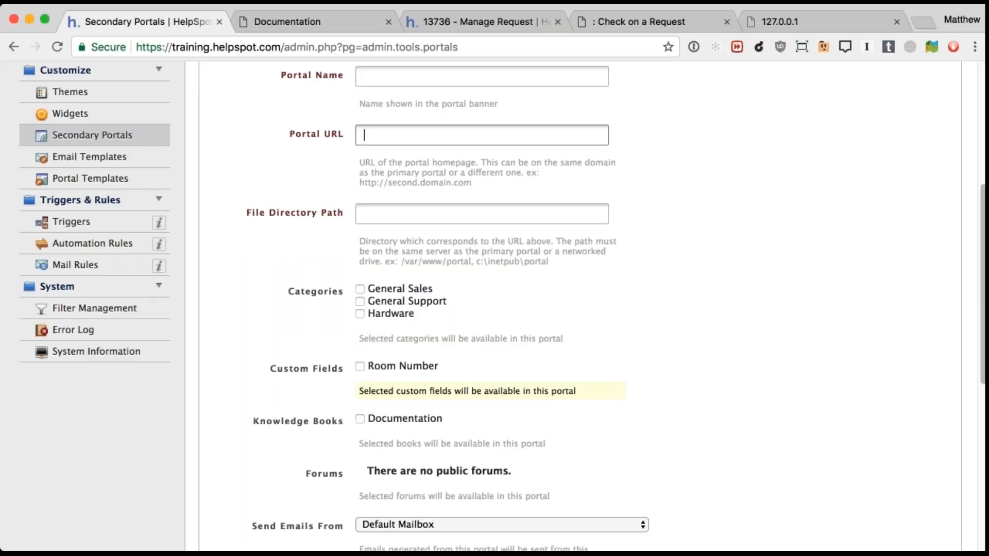
scroll(355, 366, "down", 4)
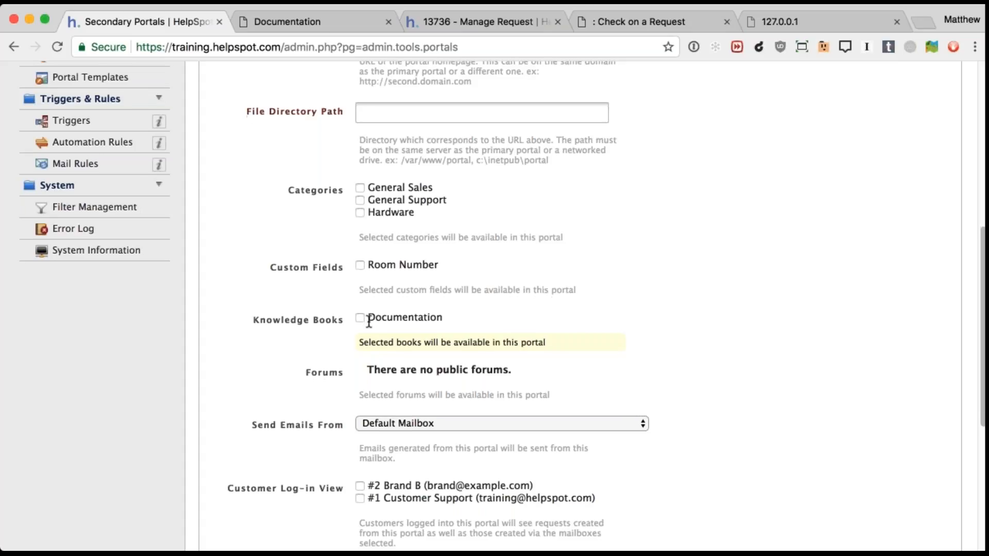
scroll(369, 323, "down", 3)
scroll(393, 409, "down", 3)
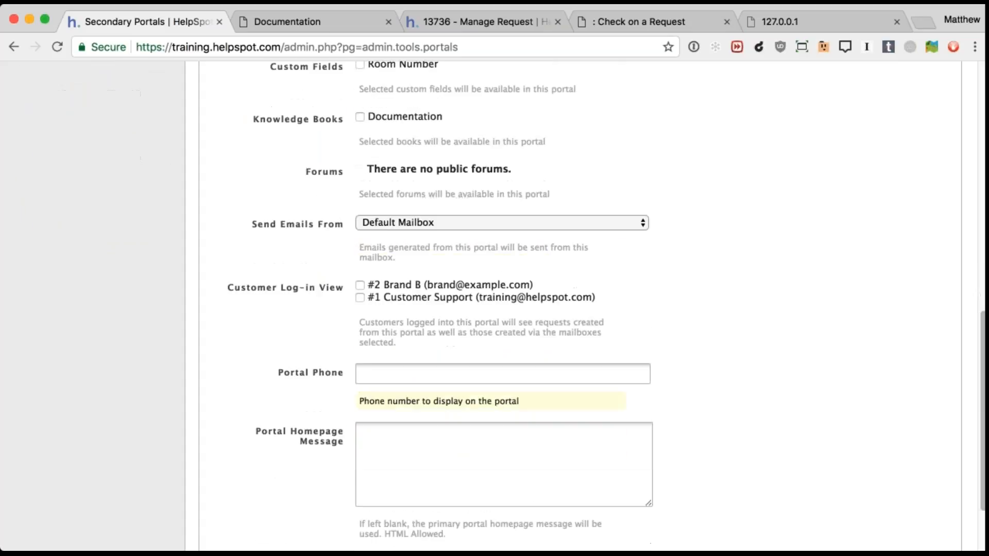
left_click(434, 224)
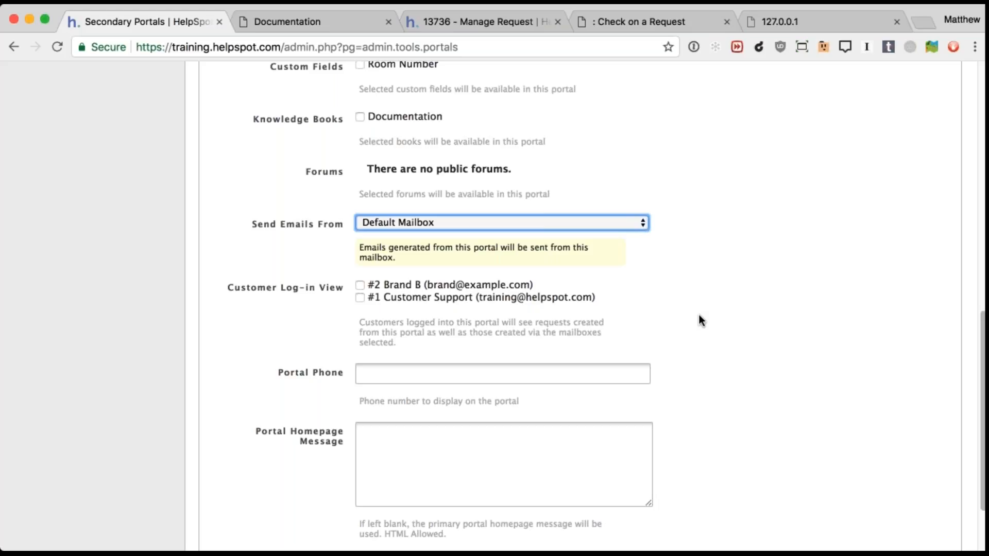
scroll(623, 345, "down", 3)
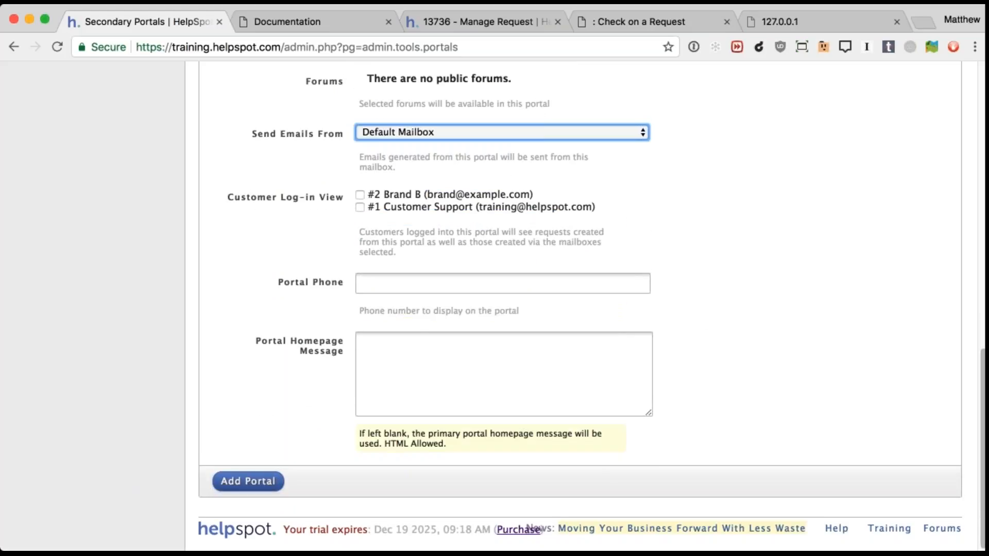
scroll(410, 384, "up", 10)
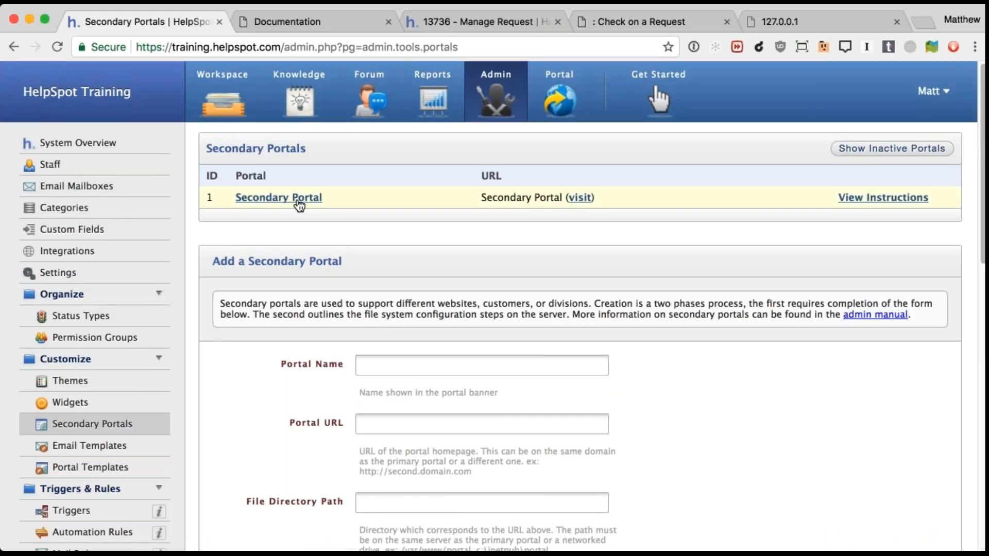
Open the existing Secondary Portal and enable the Hardware category, the Room Number custom field and the Documentation knowledge book for it
left_click(297, 201)
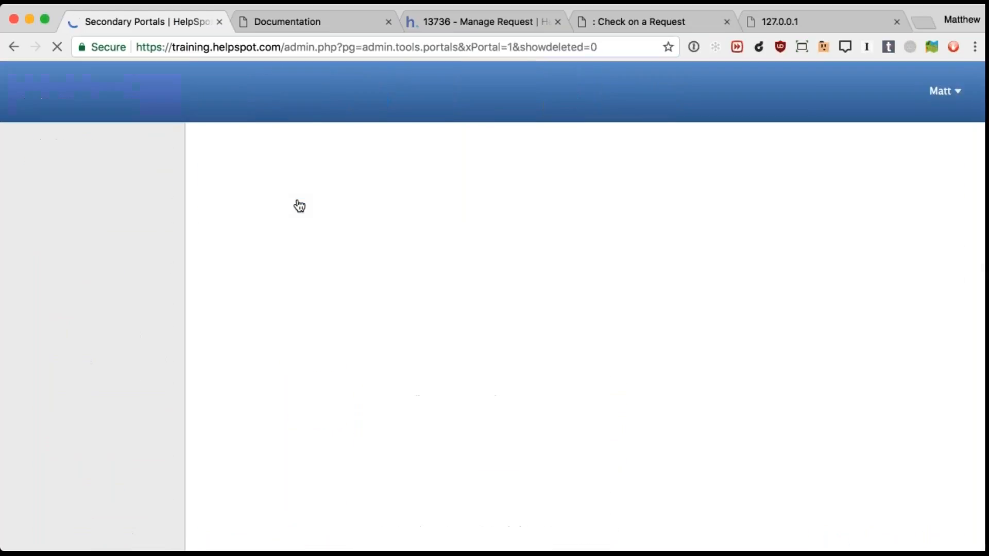
scroll(673, 336, "down", 5)
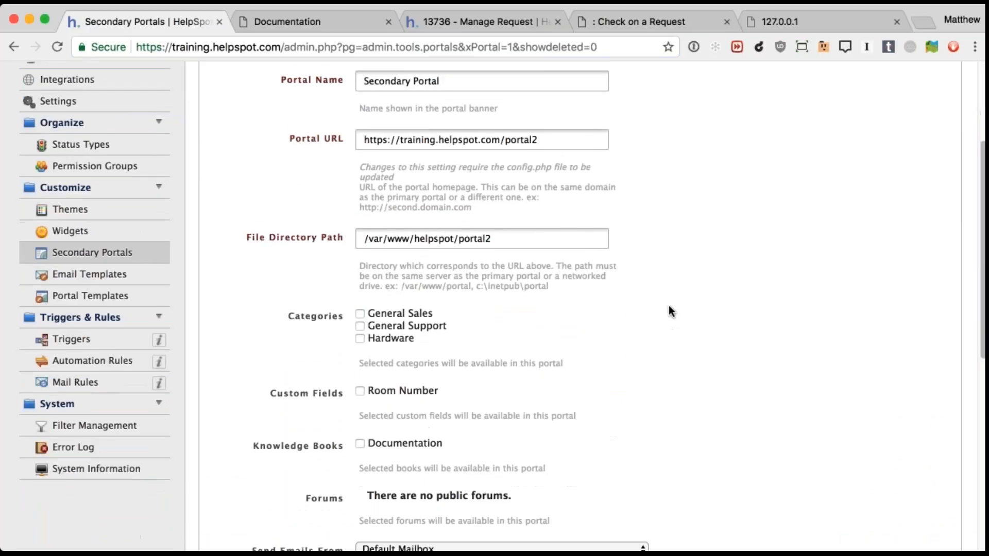
triple_click(399, 133)
key("Right")
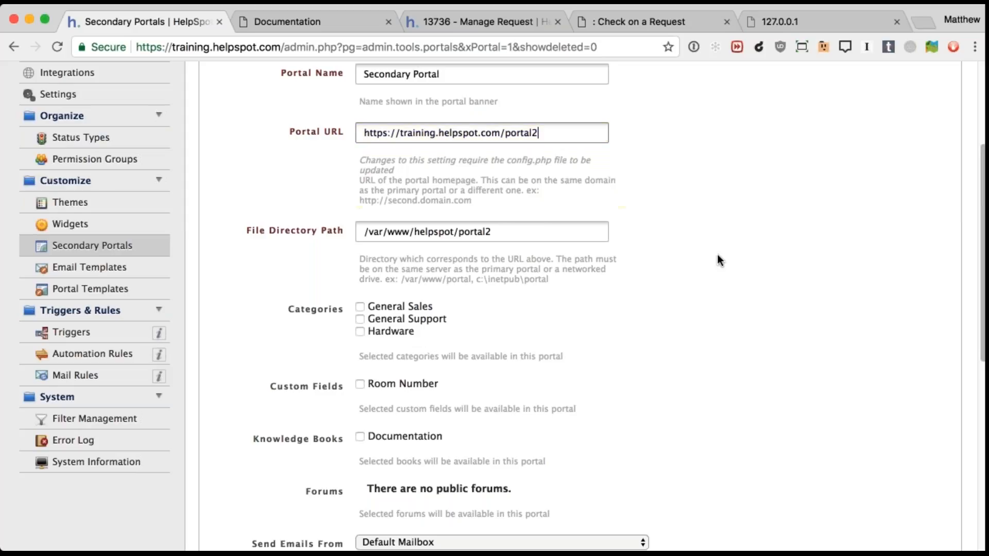
scroll(576, 335, "down", 1)
scroll(574, 334, "down", 3)
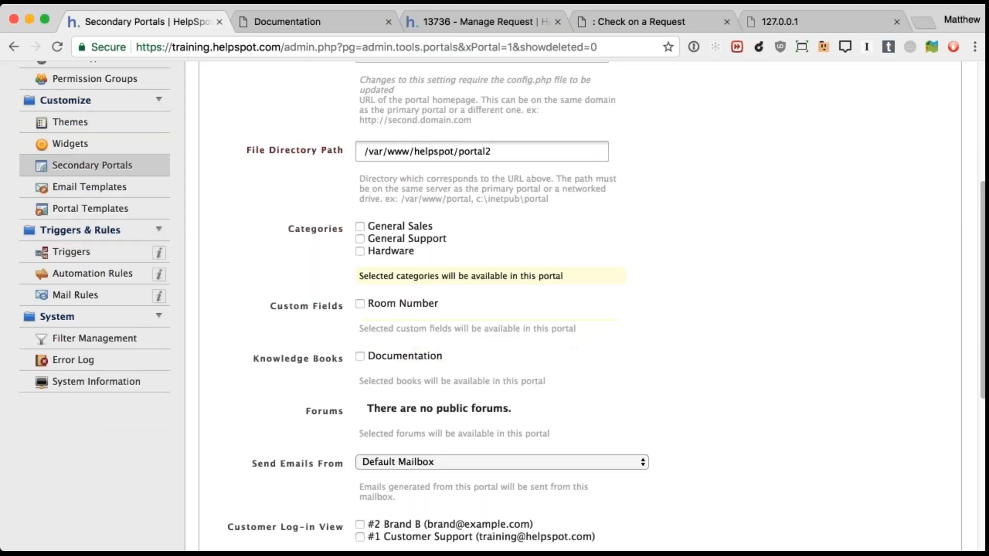
left_click(360, 251)
left_click(360, 303)
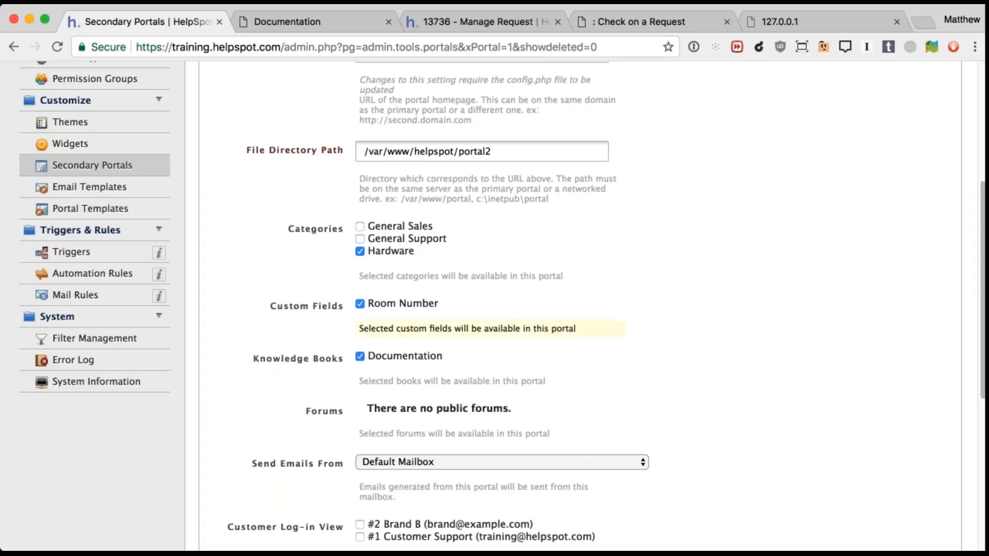
Set the secondary portal's sending mailbox to #2 Brand B, include that mailbox in the customer log-in view, and save the portal
scroll(367, 441, "down", 3)
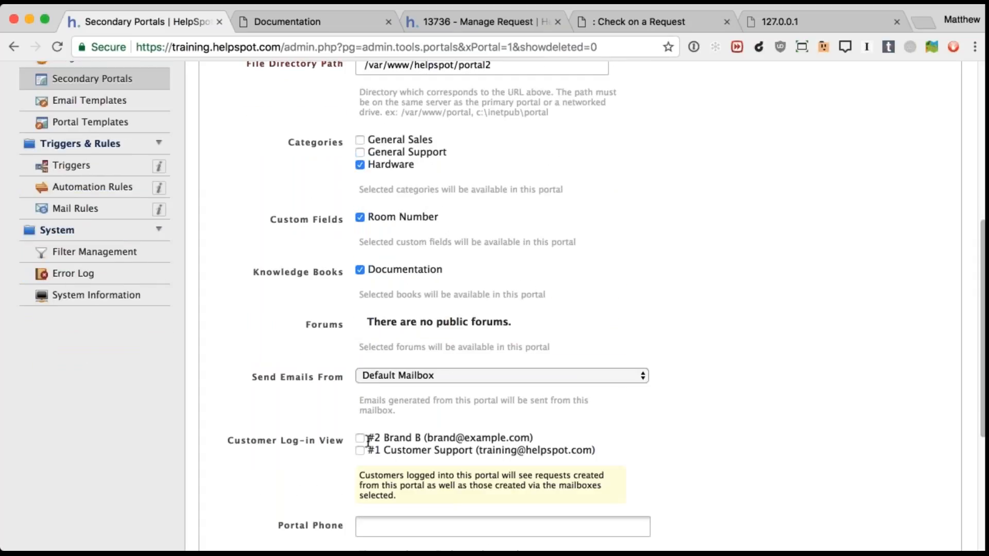
left_click(390, 379)
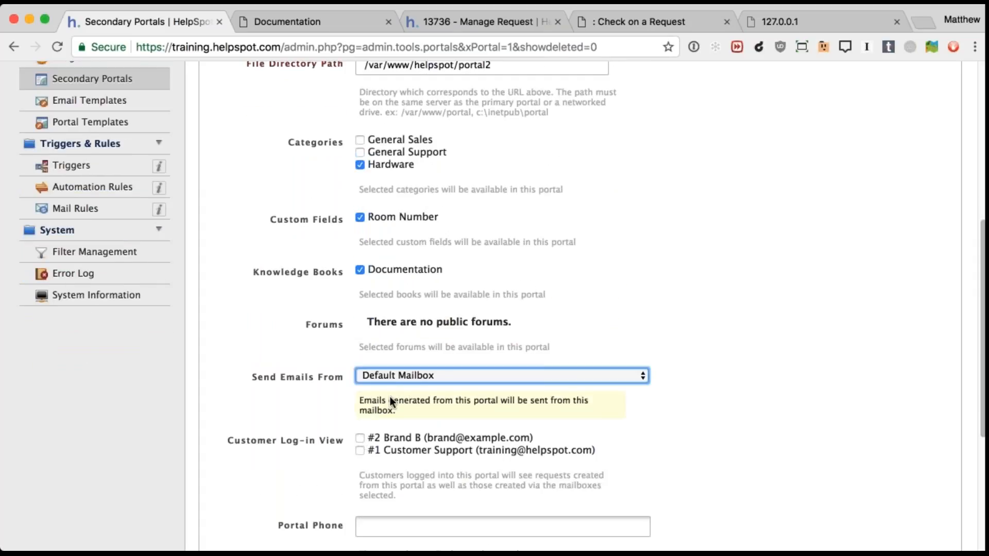
left_click(391, 401)
left_click(360, 437)
scroll(361, 434, "down", 8)
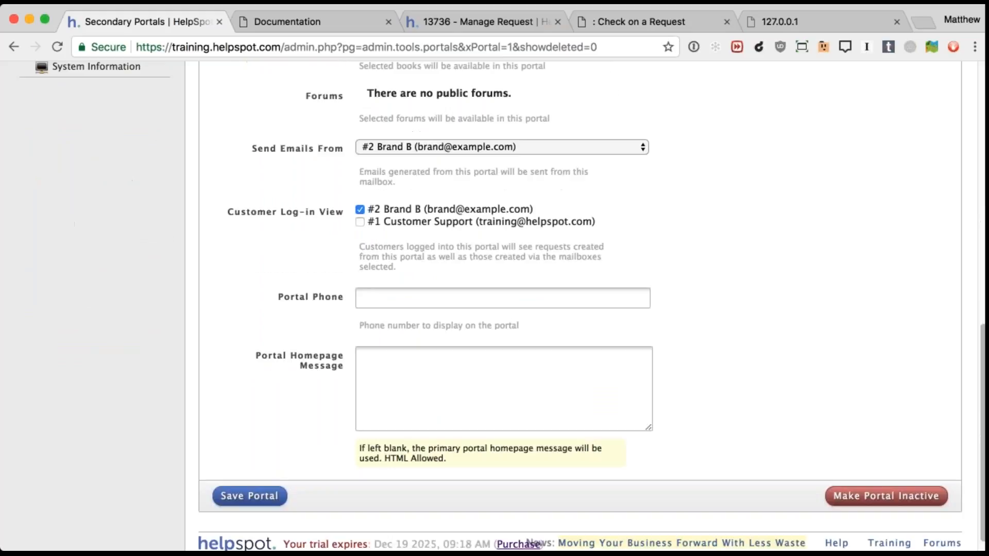
scroll(360, 448, "down", 1)
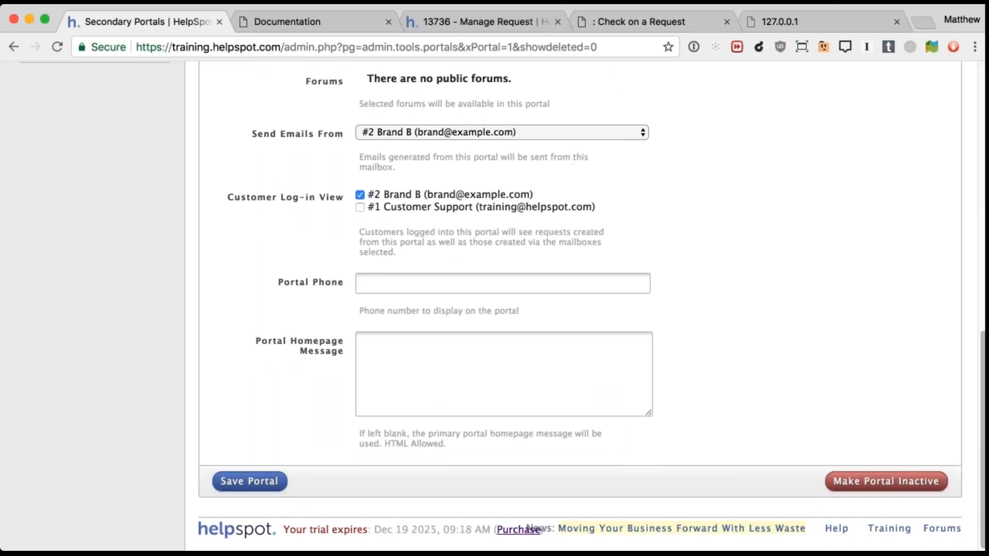
left_click(271, 484)
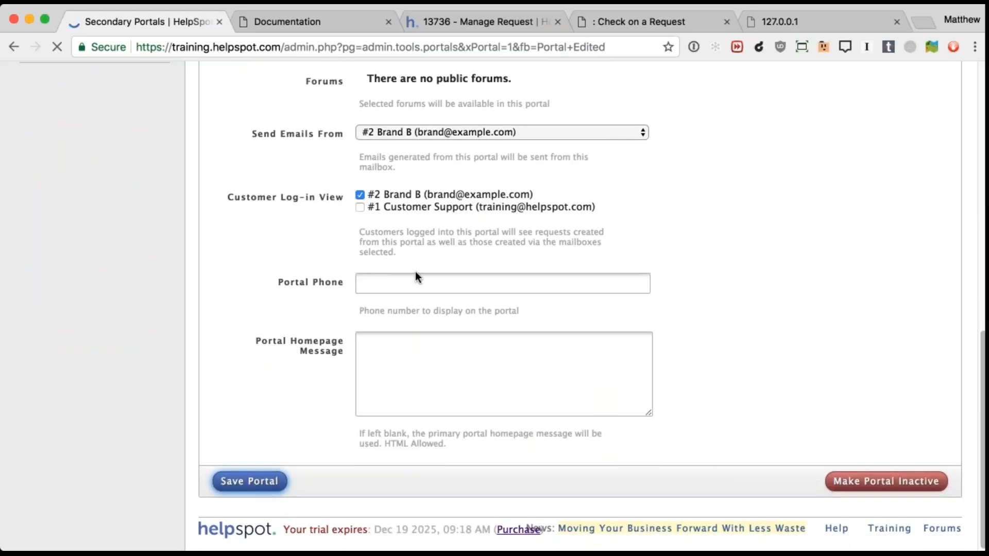
scroll(391, 401, "down", 10)
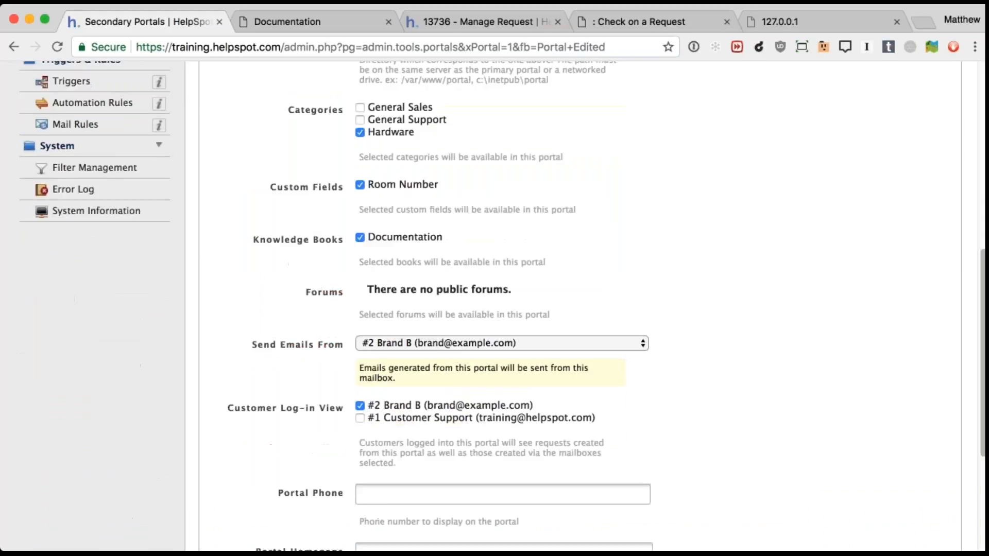
scroll(392, 407, "up", 10)
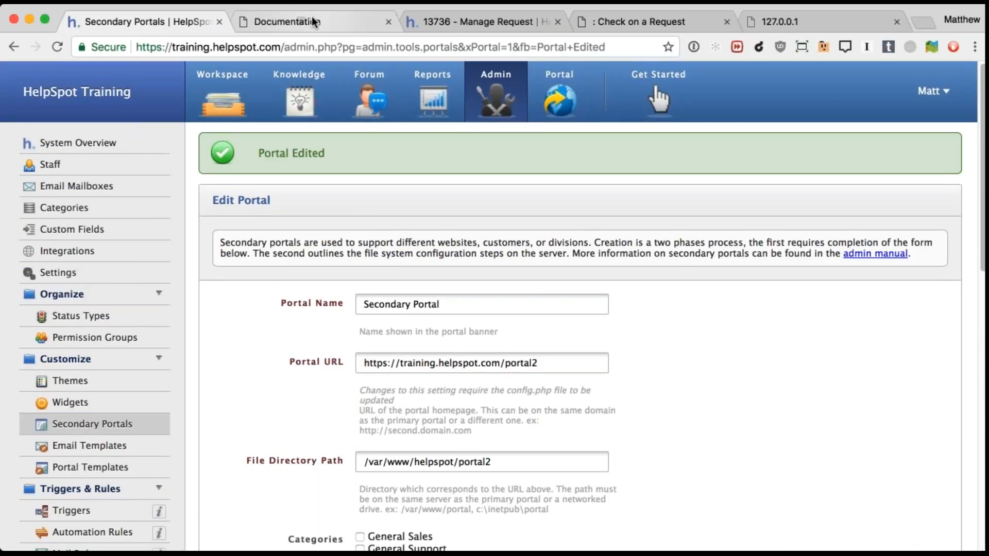
Copy the secondary portal's URL and load it in the browser tab showing the primary portal's Check on a Request page
triple_click(468, 362)
key("super+c")
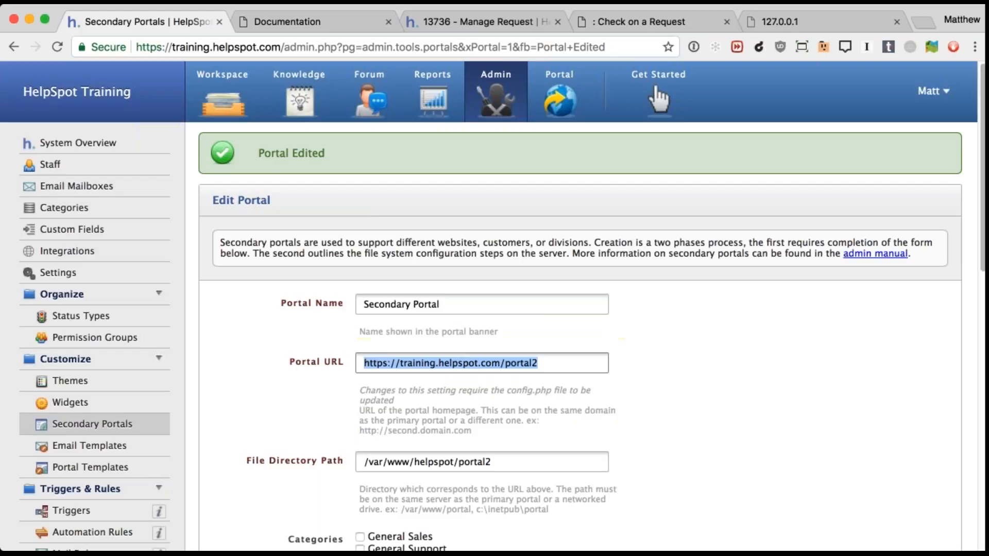
left_click(613, 20)
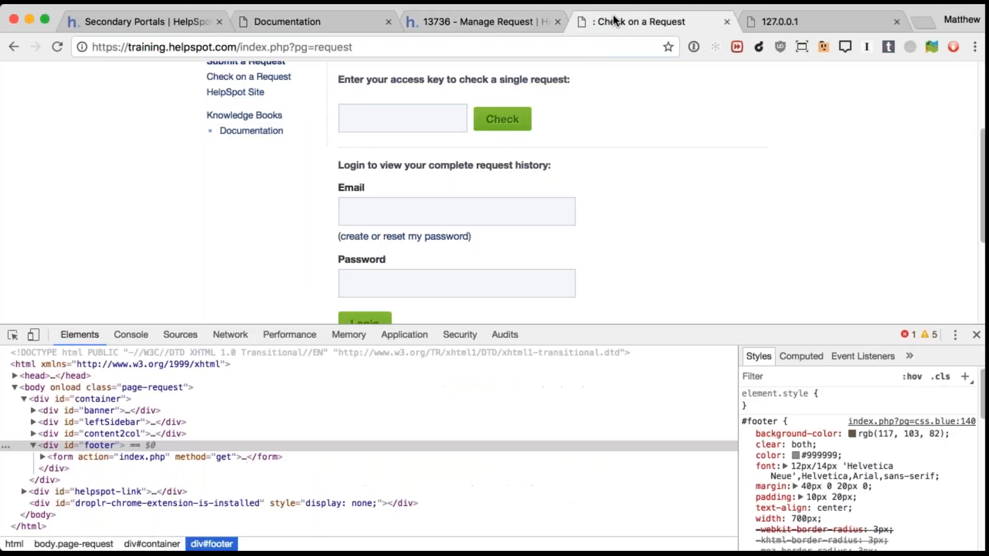
left_click(578, 47)
key("super+v")
key("Return")
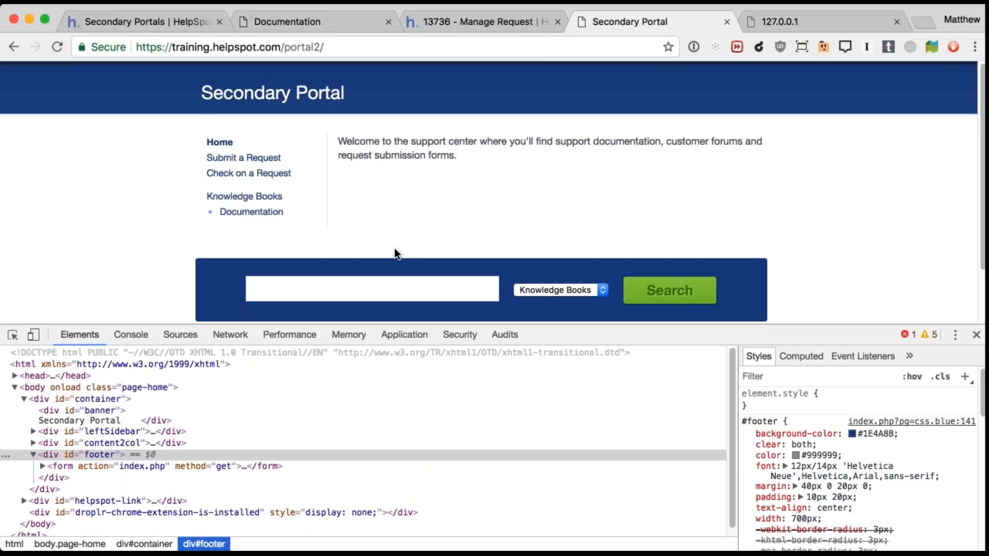
Open the secondary portal's Submit a Request form and choose the Hardware category to check its available categories and custom field
left_click(232, 158)
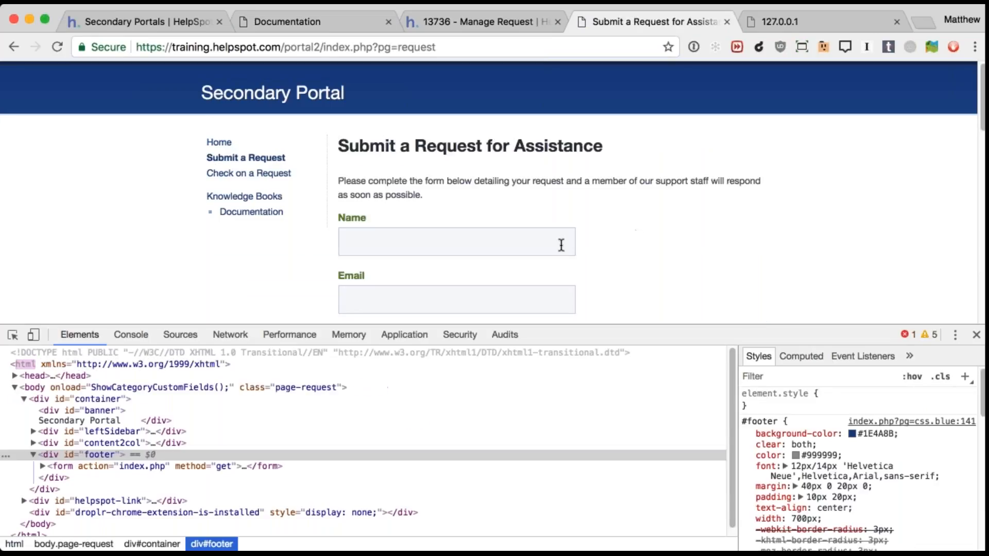
scroll(635, 230, "down", 3)
scroll(595, 191, "down", 15)
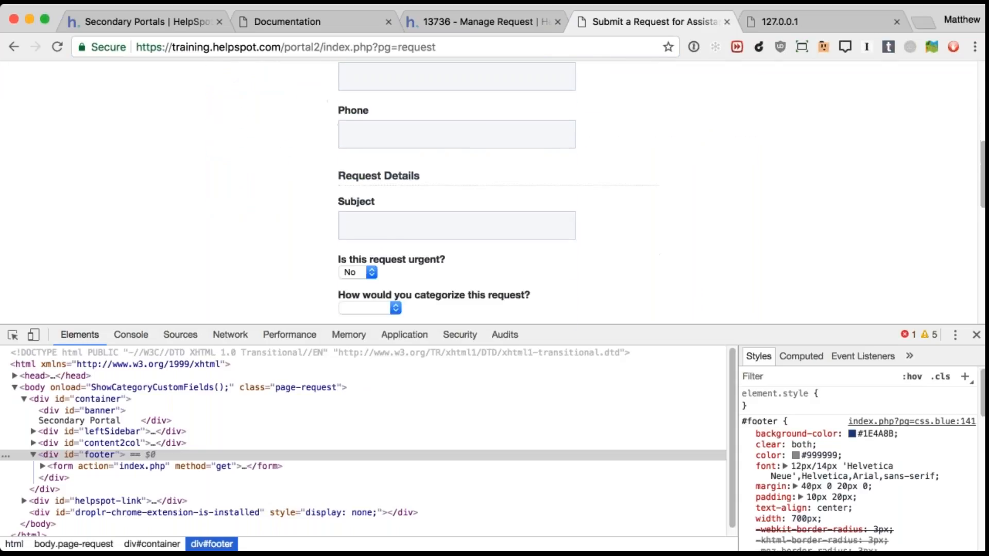
left_click(383, 142)
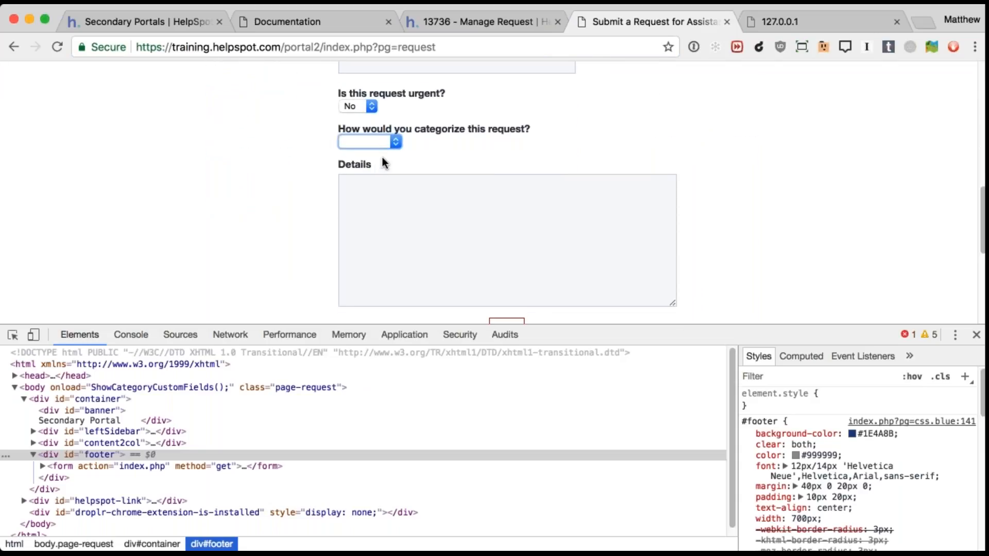
left_click(383, 163)
left_click(384, 191)
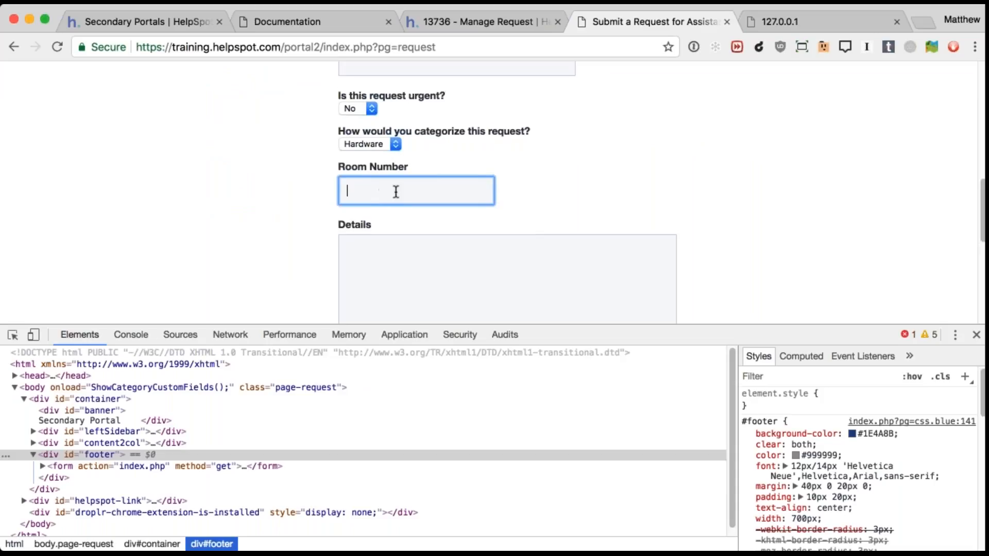
left_click(378, 144)
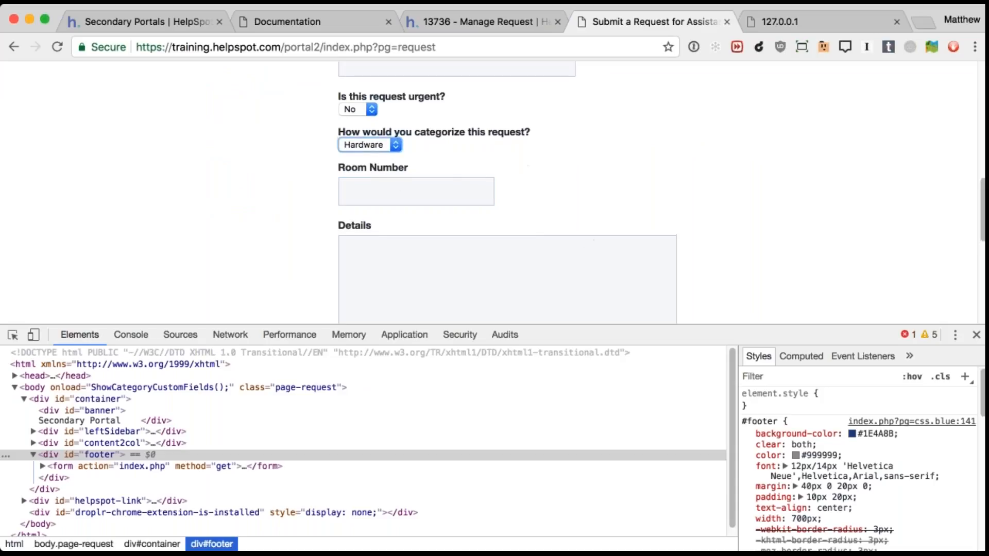
scroll(585, 232, "up", 10)
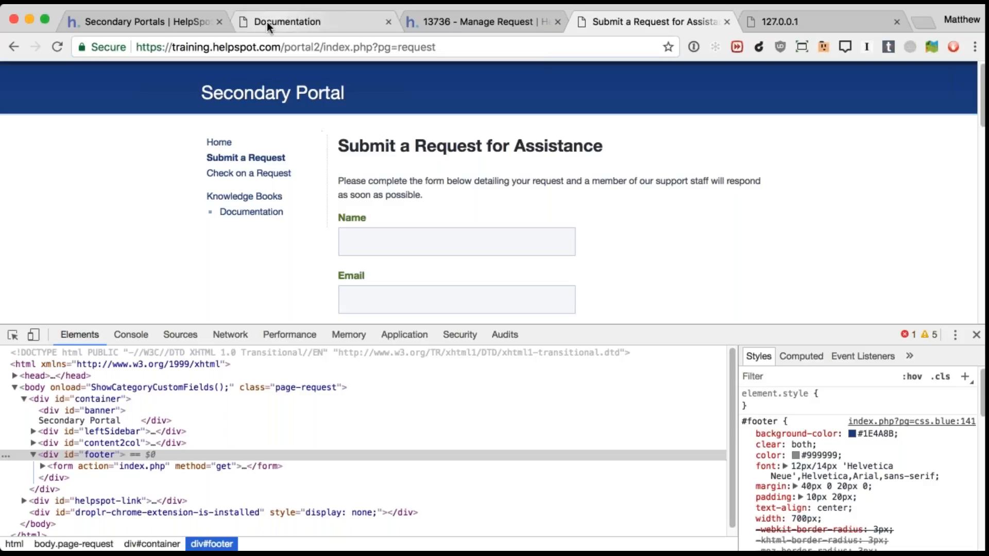
Return to the admin's Portal Templates page and switch the portal being edited to Secondary Portal
left_click(168, 17)
left_click(106, 469)
left_click(407, 186)
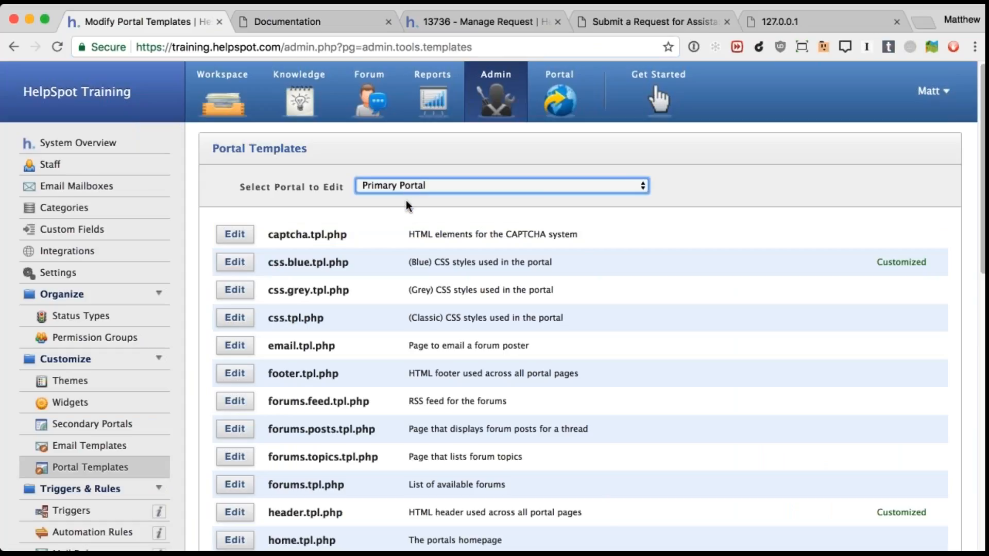
left_click(380, 201)
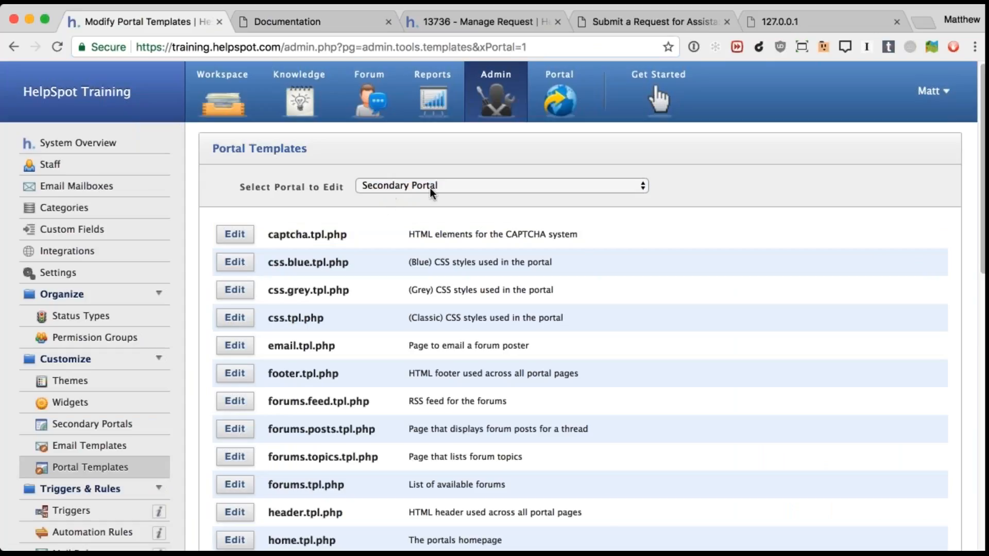
Review the secondary portal's setup instructions, covering config.php, index.php, the custom_templates folder and the email template link, and return to the portal list
scroll(347, 190, "down", 5)
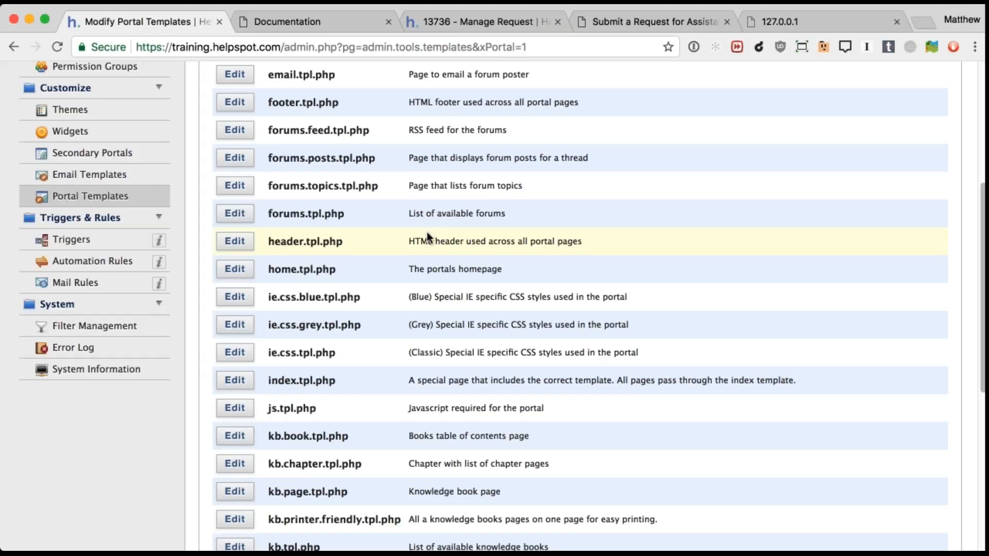
left_click(121, 160)
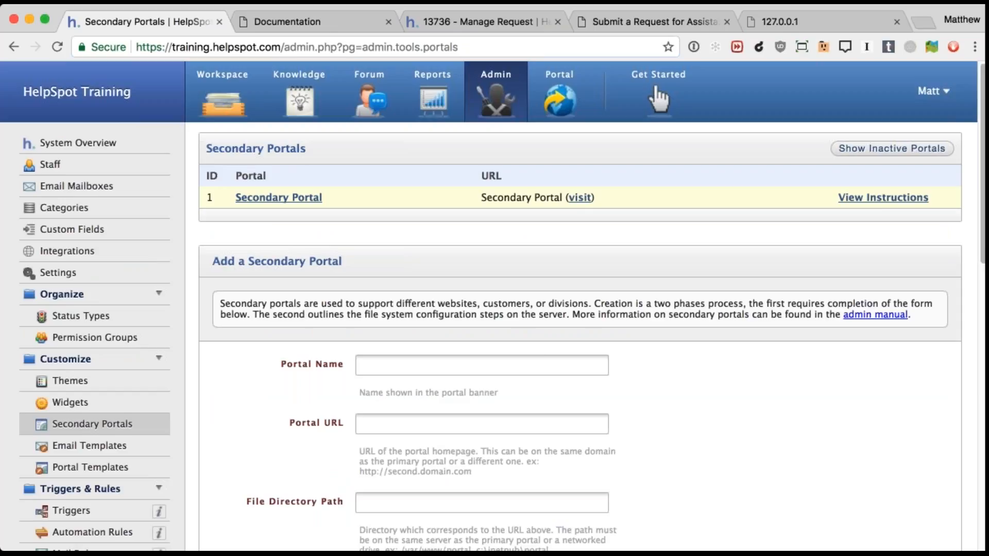
left_click(873, 203)
scroll(873, 205, "down", 3)
scroll(580, 306, "down", 7)
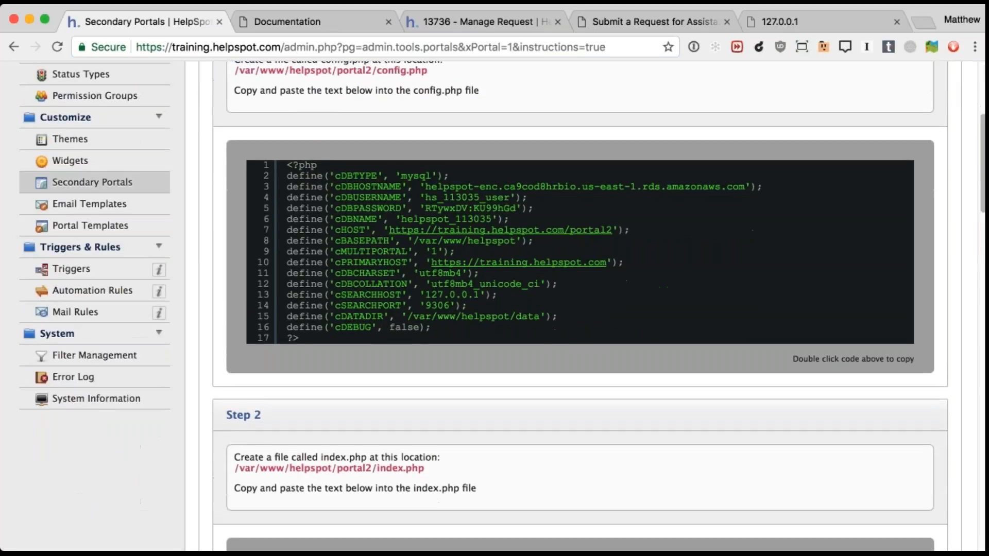
scroll(580, 306, "down", 4)
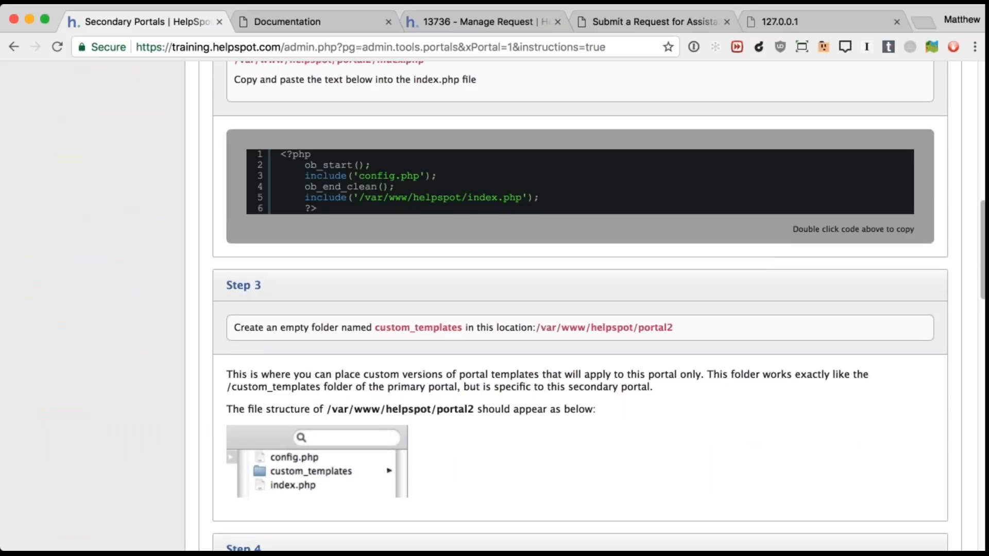
scroll(580, 306, "down", 4)
scroll(580, 305, "down", 4)
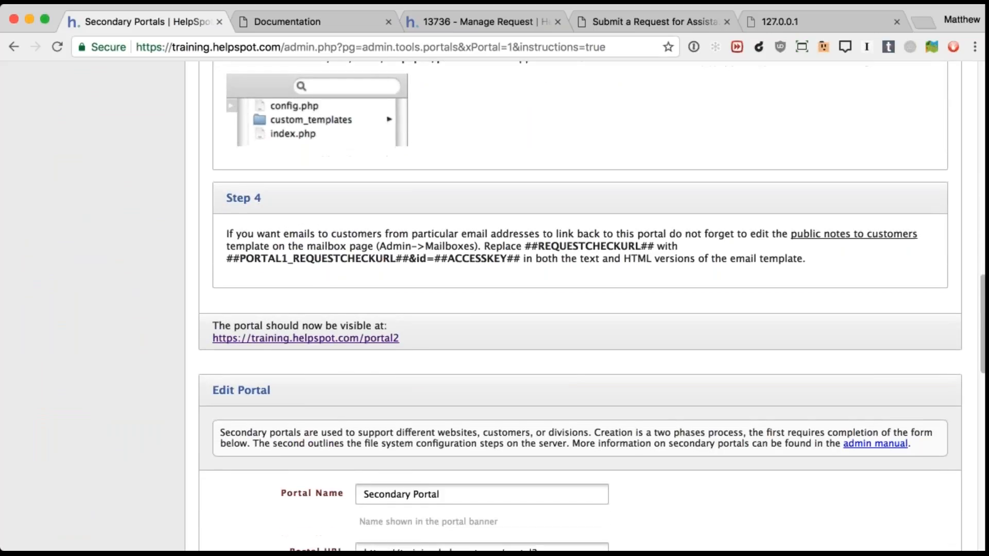
scroll(88, 427, "up", 15)
left_click(87, 425)
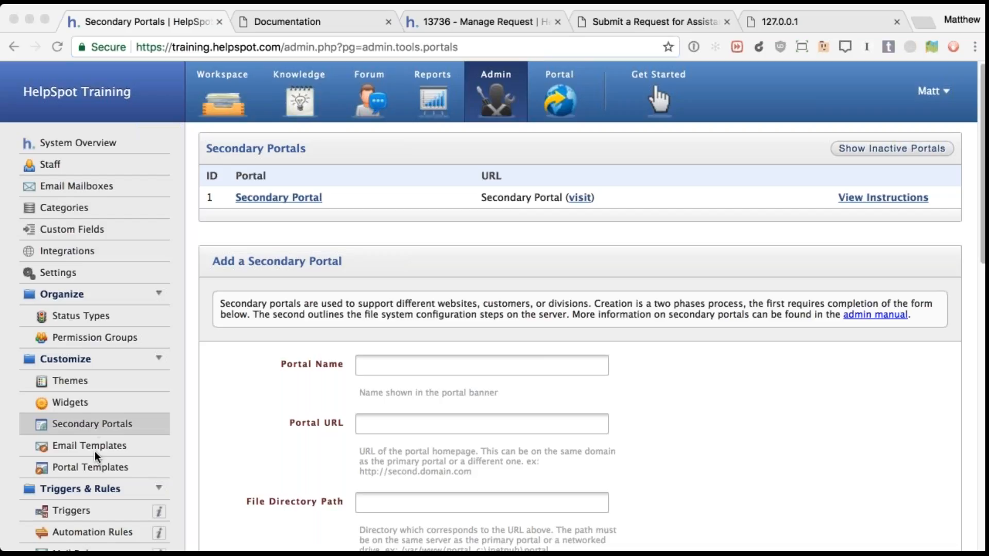
In the Portal settings, set the Request History Login Type to Black Box
left_click(43, 268)
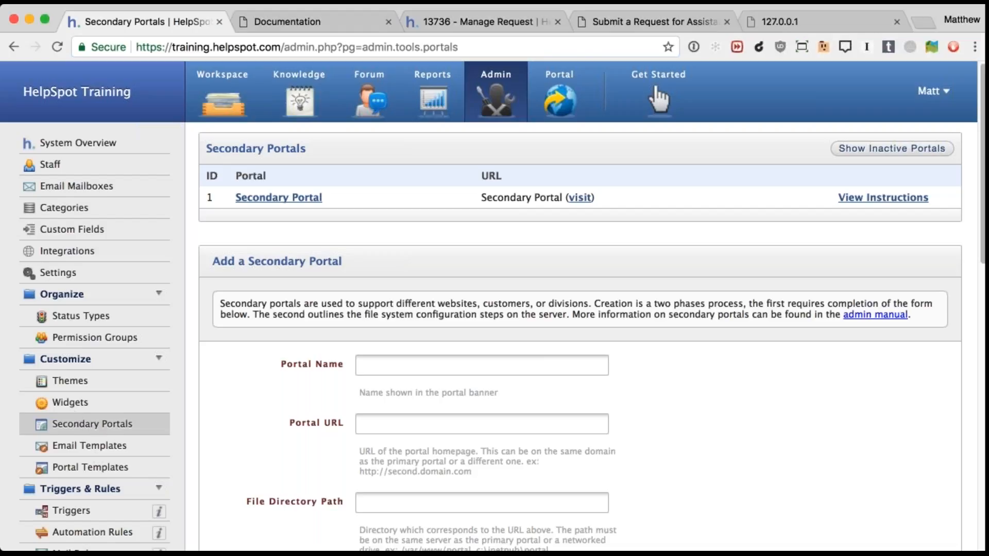
scroll(148, 452, "down", 5)
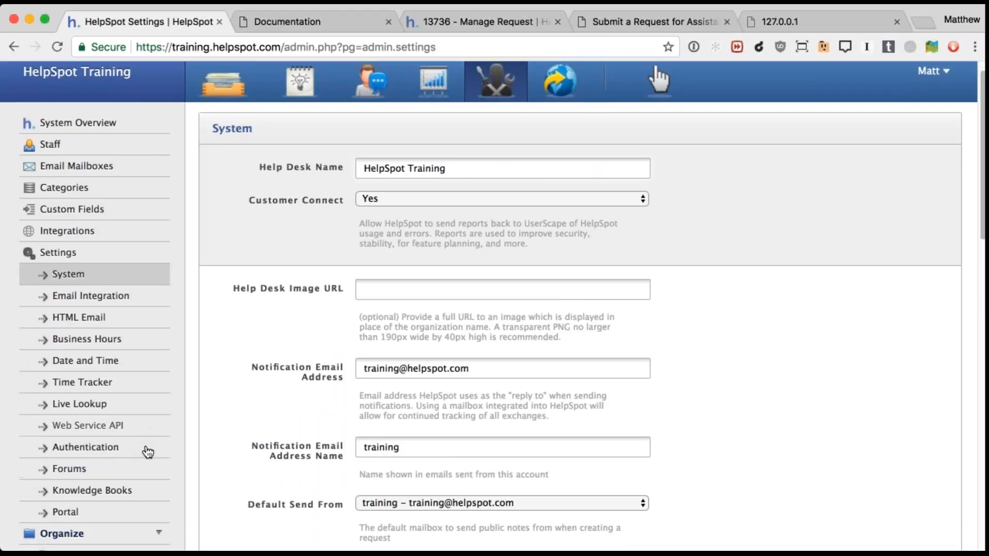
left_click(65, 278)
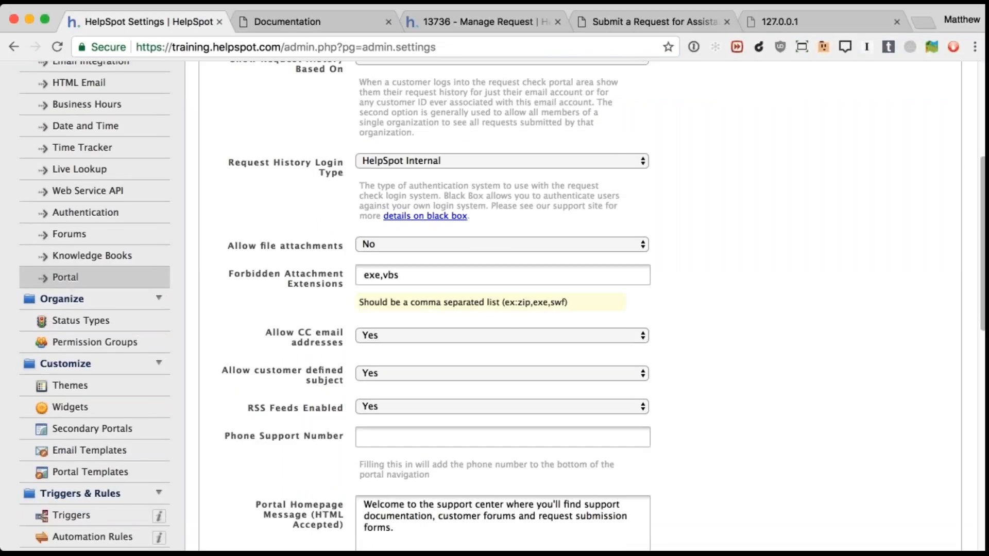
scroll(415, 233, "up", 3)
left_click(416, 234)
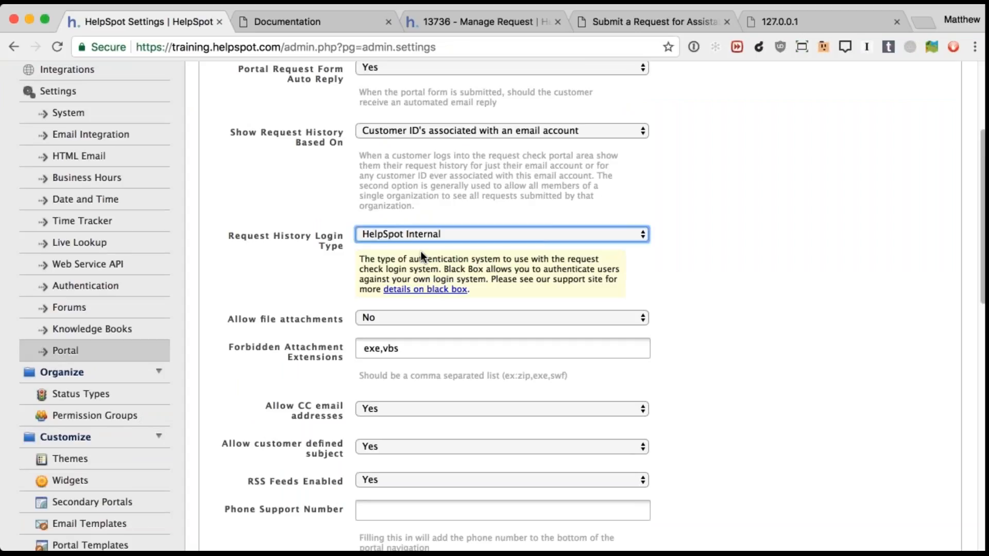
left_click(420, 251)
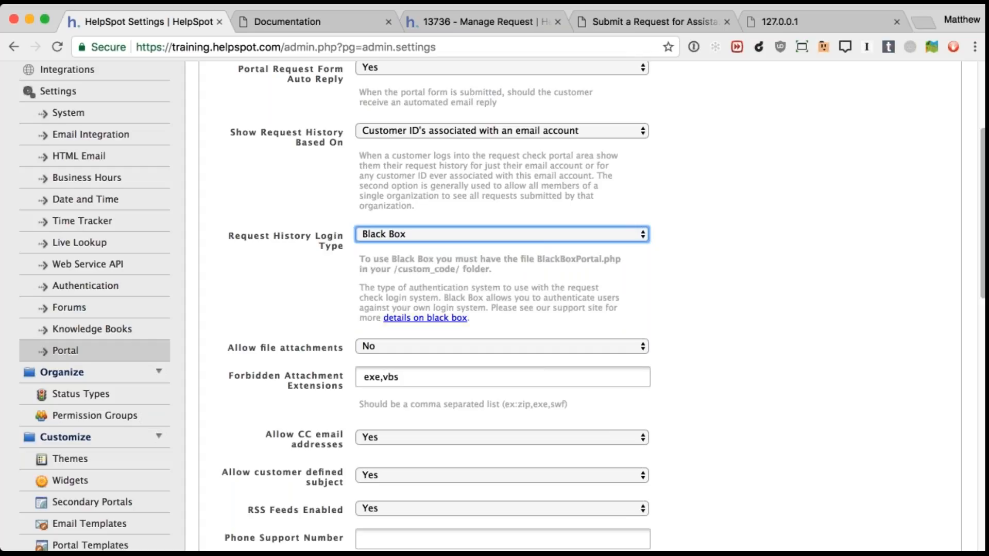
Examine the Show Request History Based On setting and the attachment, CC and subject options in the Portal settings
key("super+Tab")
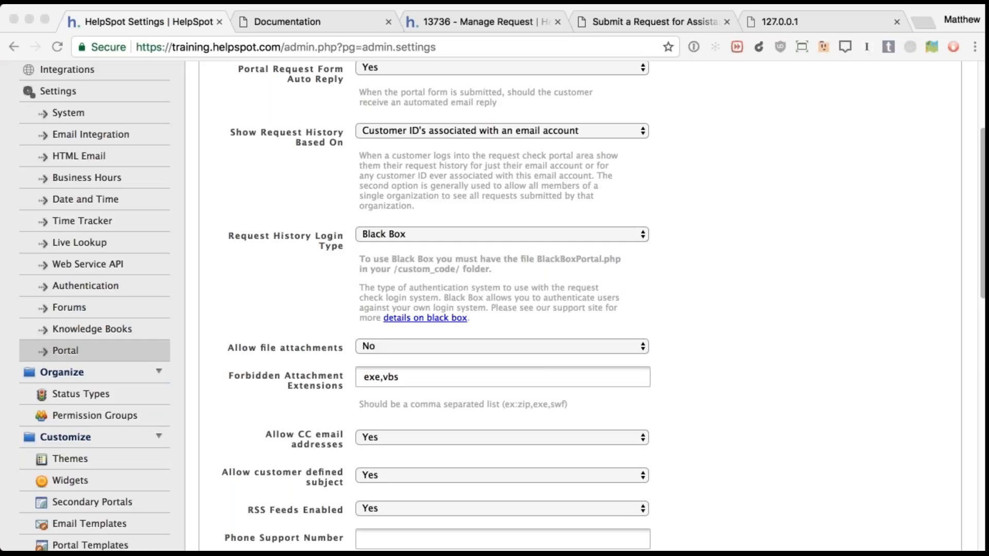
scroll(329, 322, "up", 5)
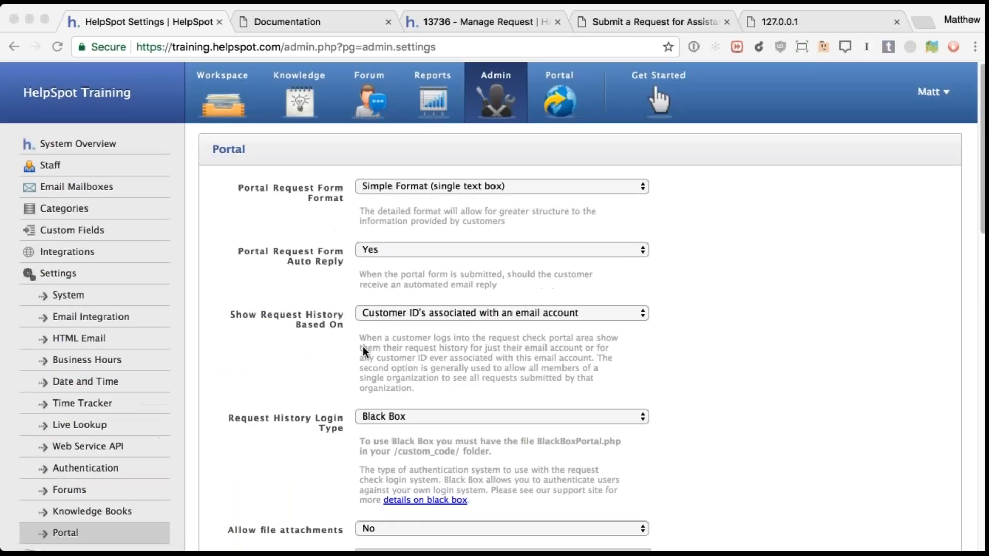
left_click(381, 313)
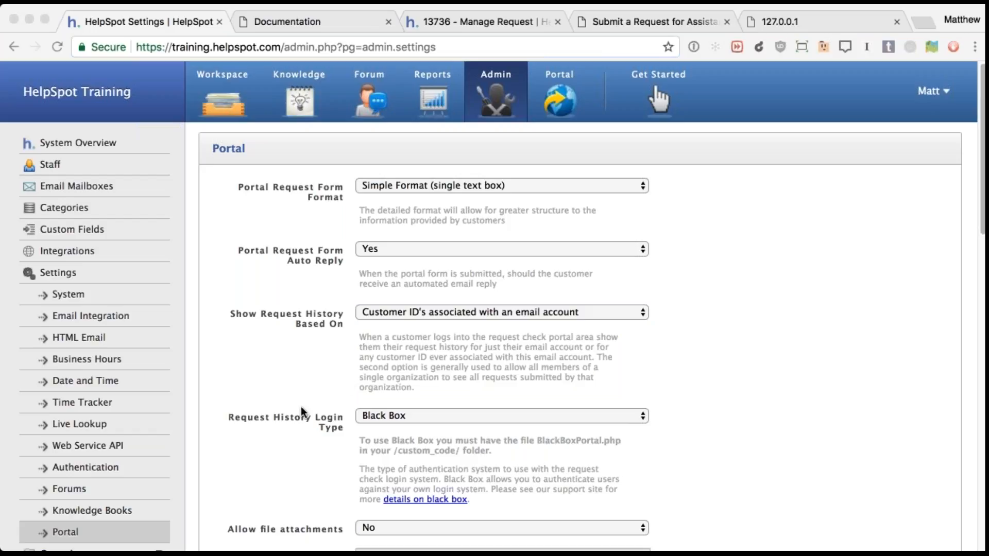
scroll(300, 410, "down", 3)
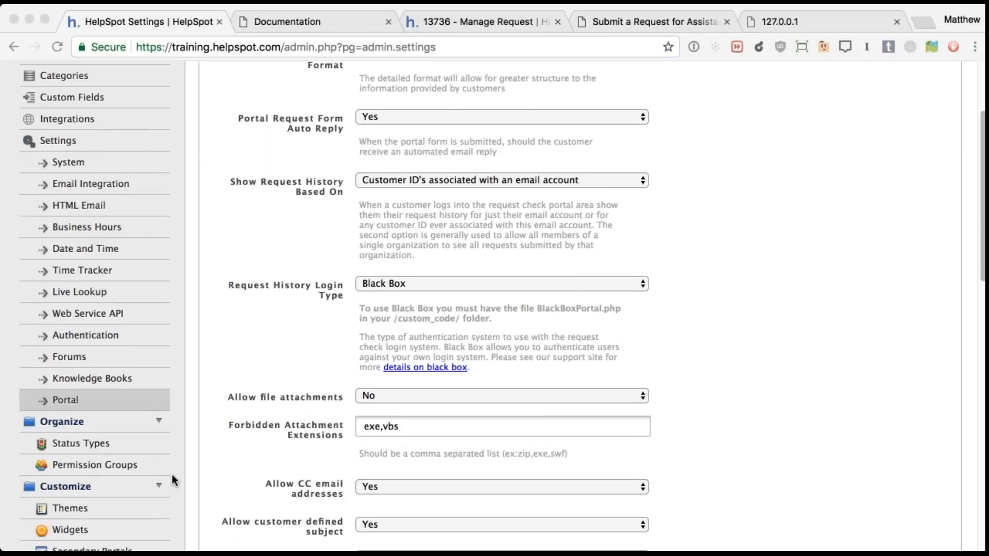
scroll(98, 503, "down", 3)
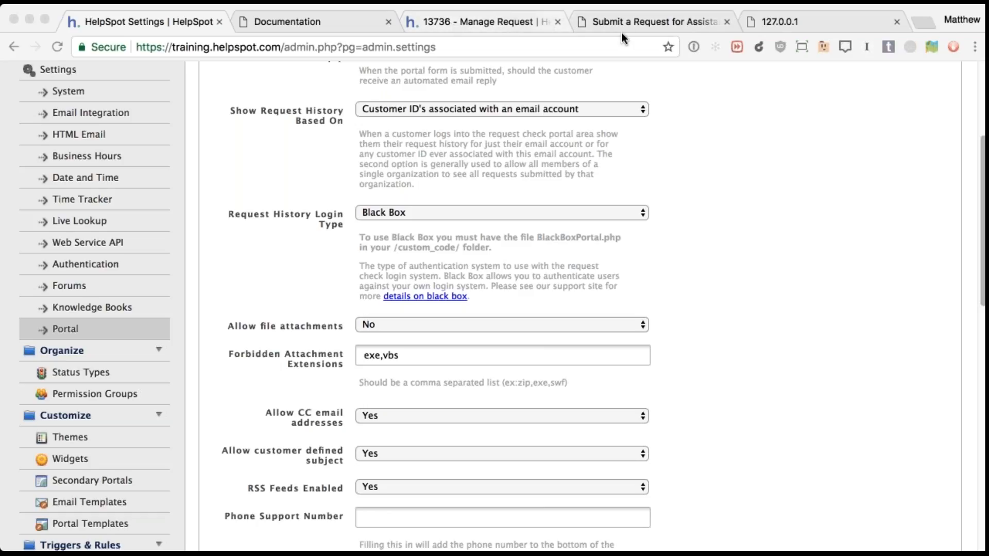
Check the secondary portal's Submit a Request page and return to the top of the admin's Portal settings
left_click(634, 22)
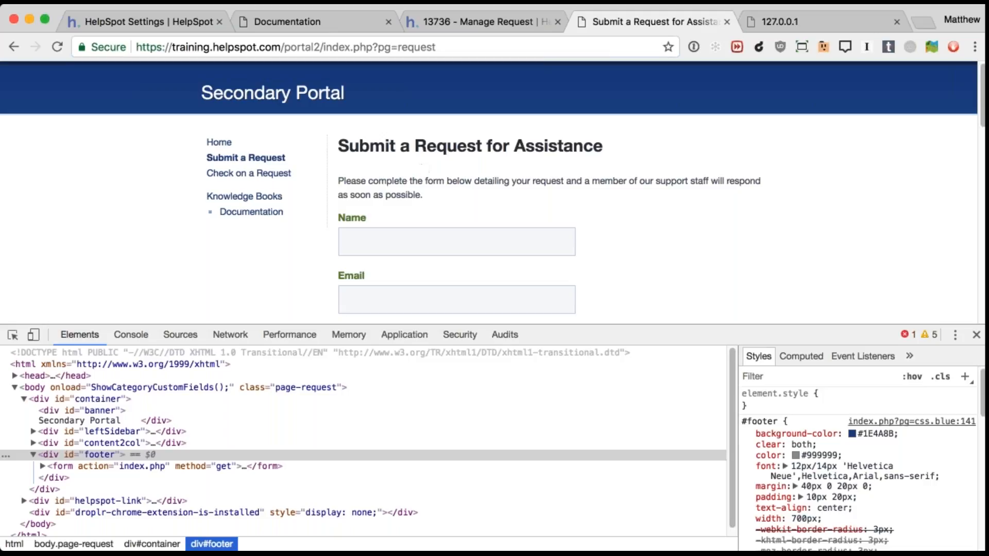
key("super+Tab")
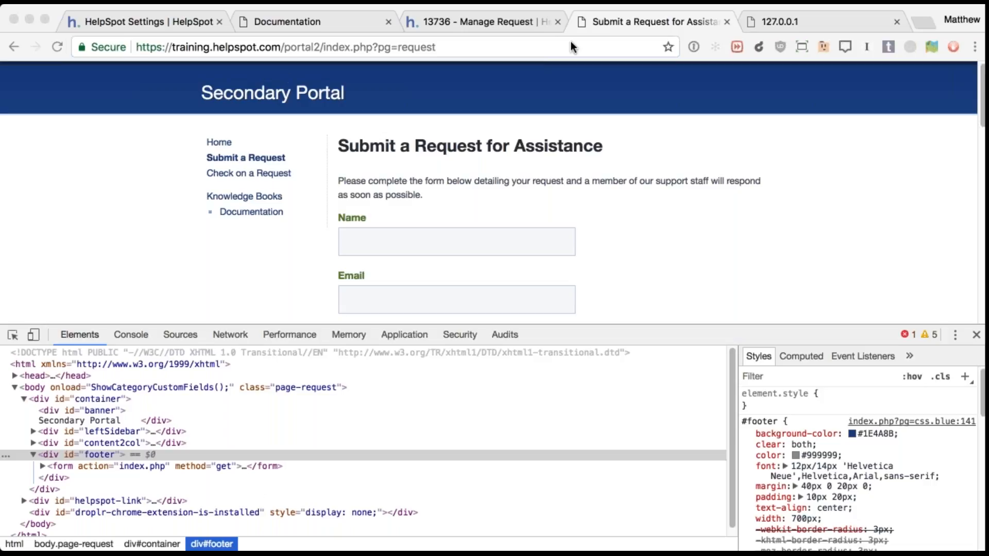
left_click(177, 26)
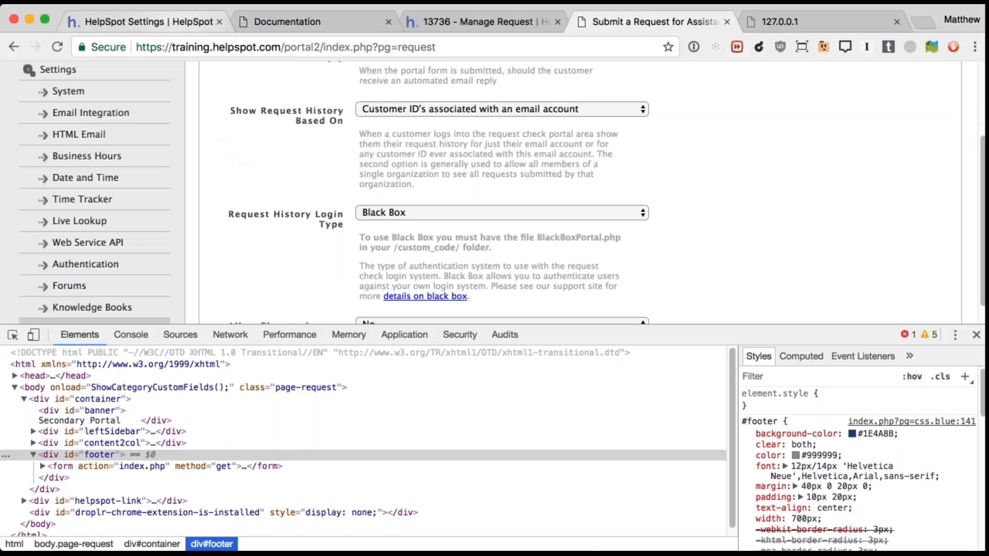
scroll(470, 302, "up", 5)
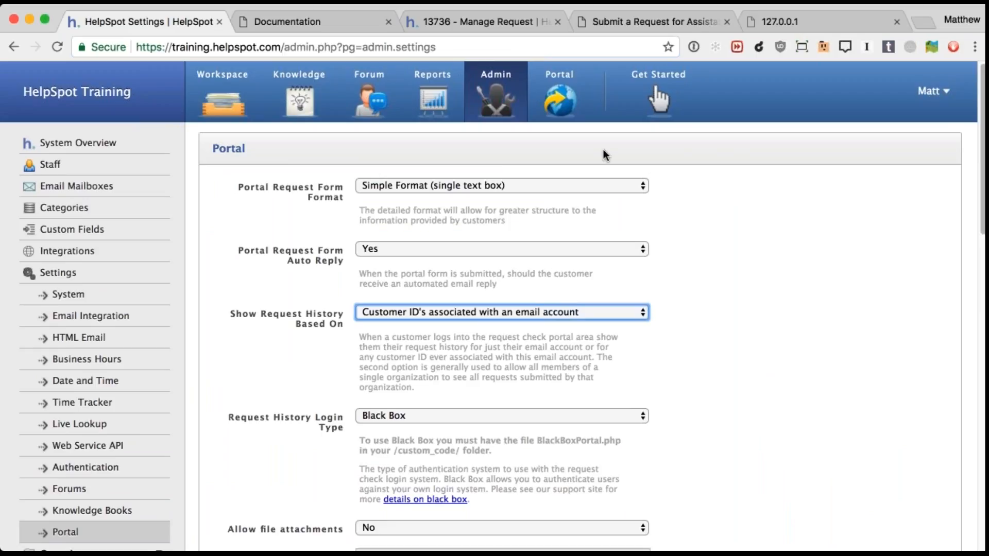
Open the primary portal from the admin area, inspect its web address, and return to the Portal settings
left_click(562, 99)
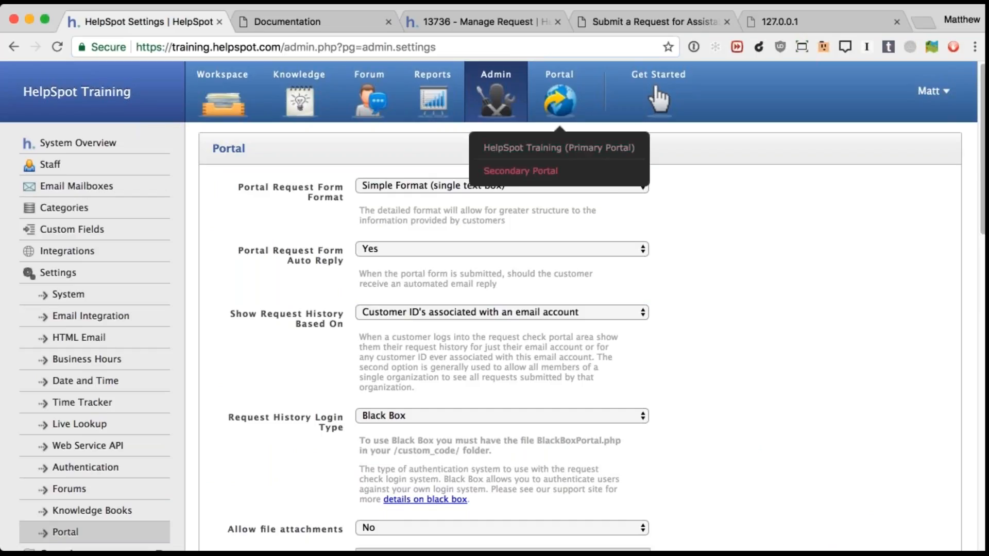
left_click(582, 149)
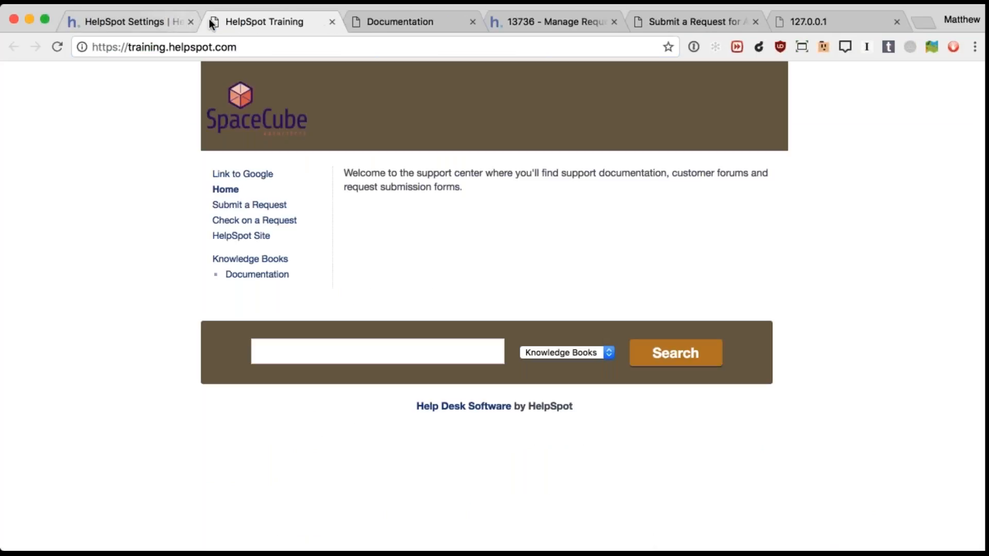
mouse_move(97, 47)
left_mouse_down()
mouse_move(302, 47)
mouse_move(91, 48)
left_mouse_up()
left_click(303, 47)
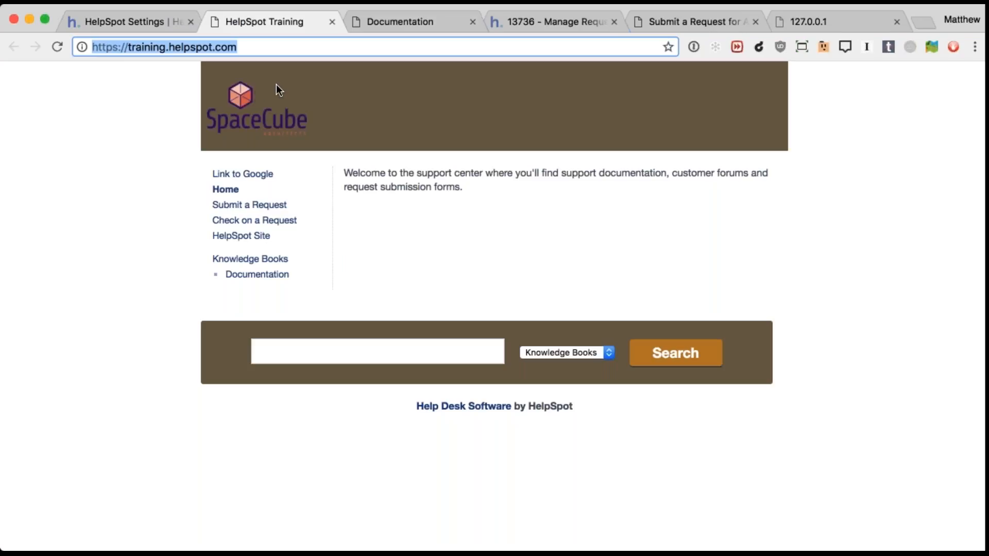
left_click(128, 19)
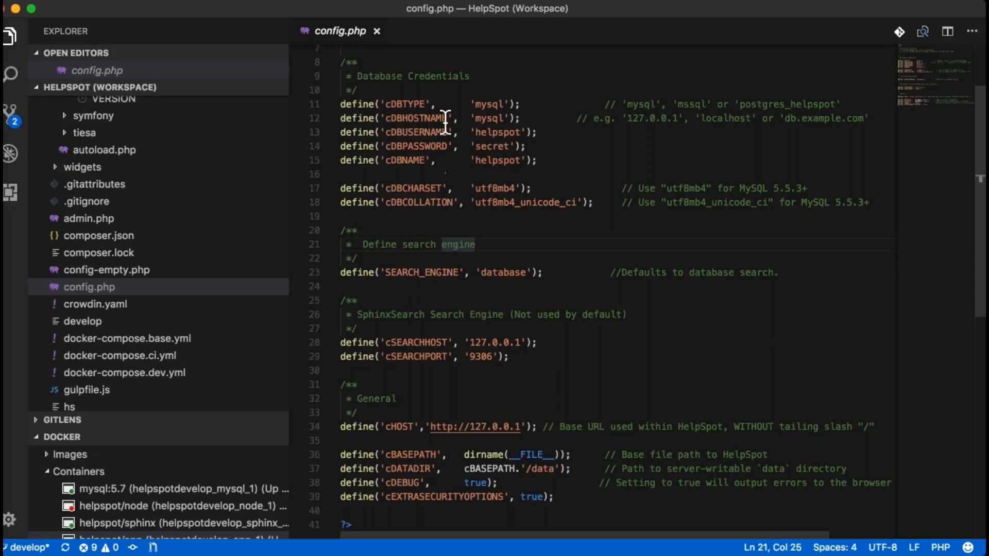
Switch to Visual Studio Code to examine the database, search and cHOST base URL definitions in config.php, and return to the admin browser page
scroll(468, 70, "up", 1)
scroll(468, 70, "up", 5)
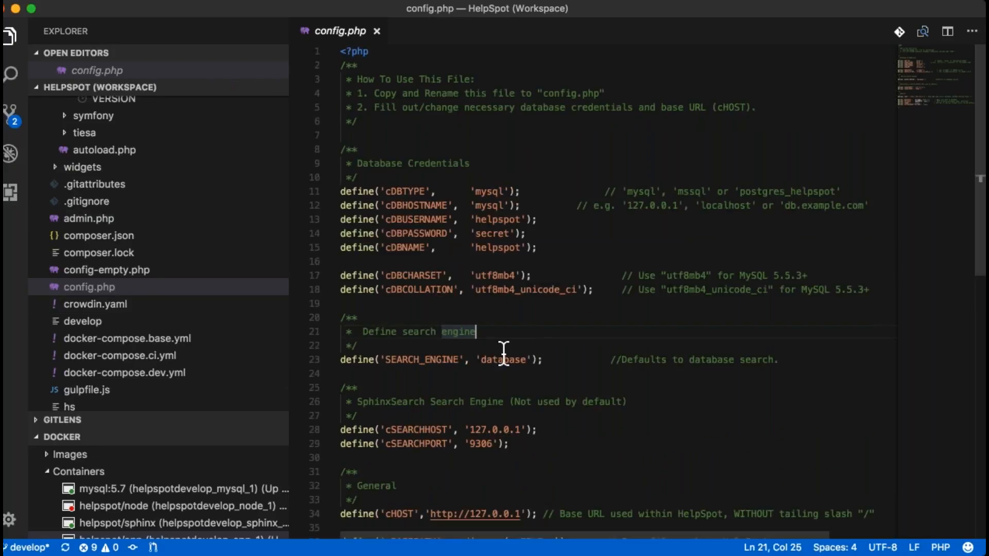
scroll(503, 354, "down", 1)
scroll(504, 353, "down", 2)
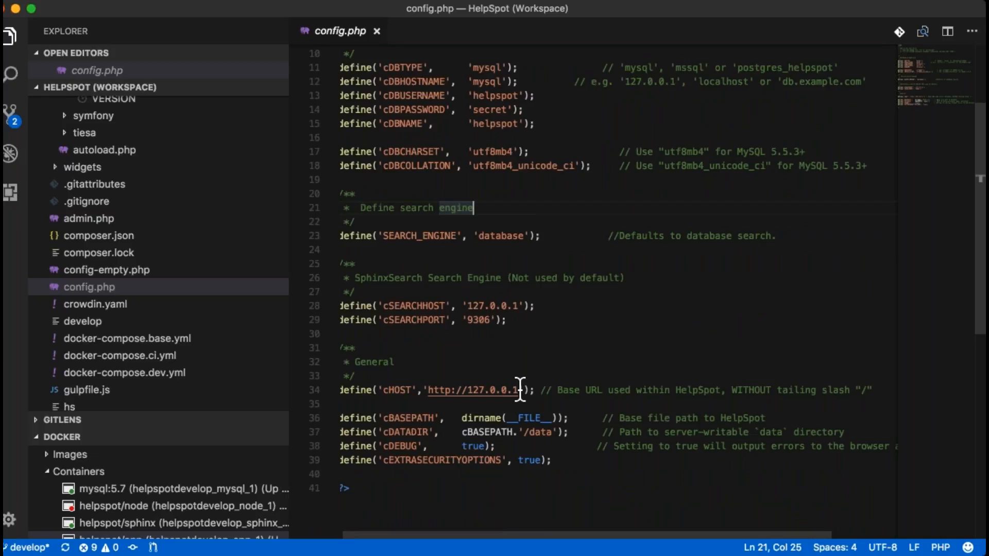
left_click_drag(518, 389, 428, 390)
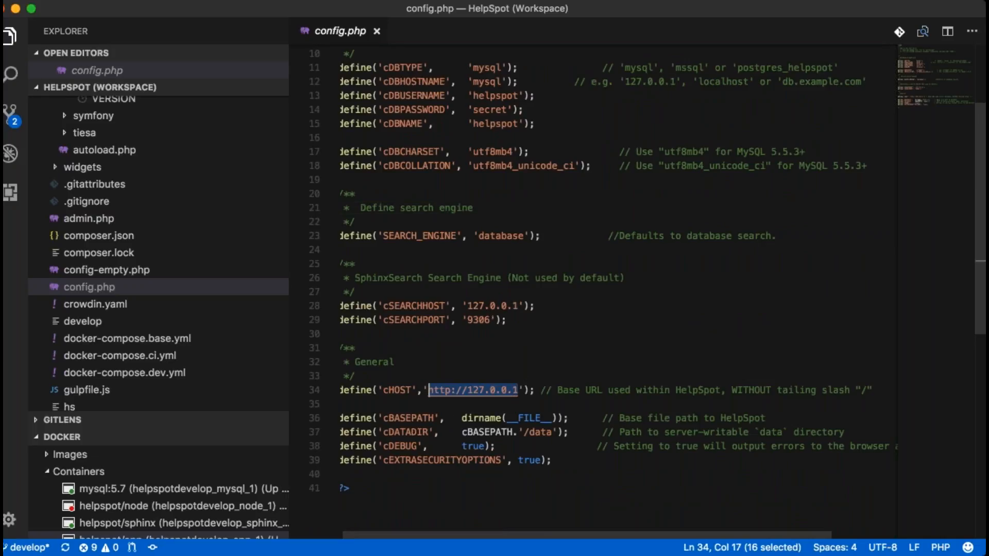
left_click(513, 390)
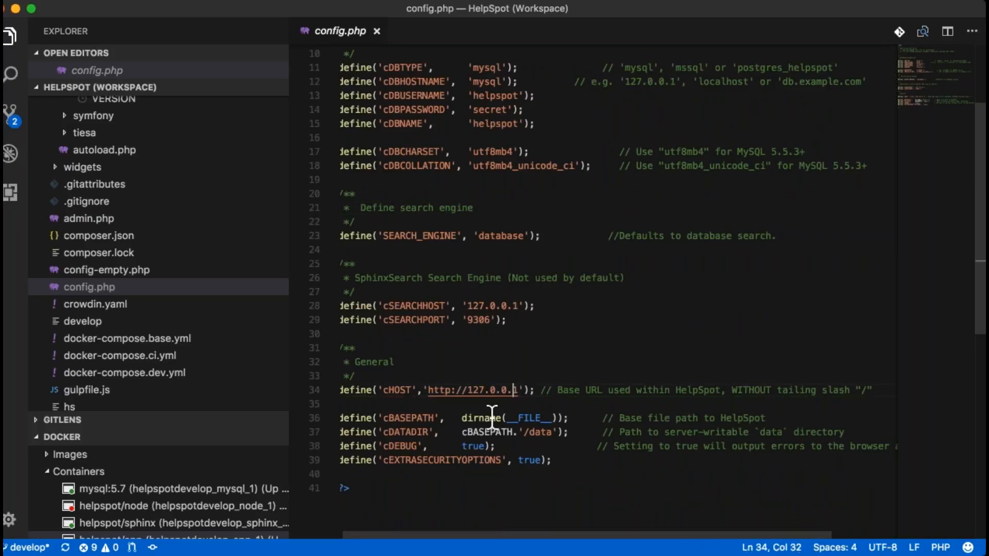
left_click(541, 390)
left_click_drag(541, 389, 387, 390)
left_click(390, 389)
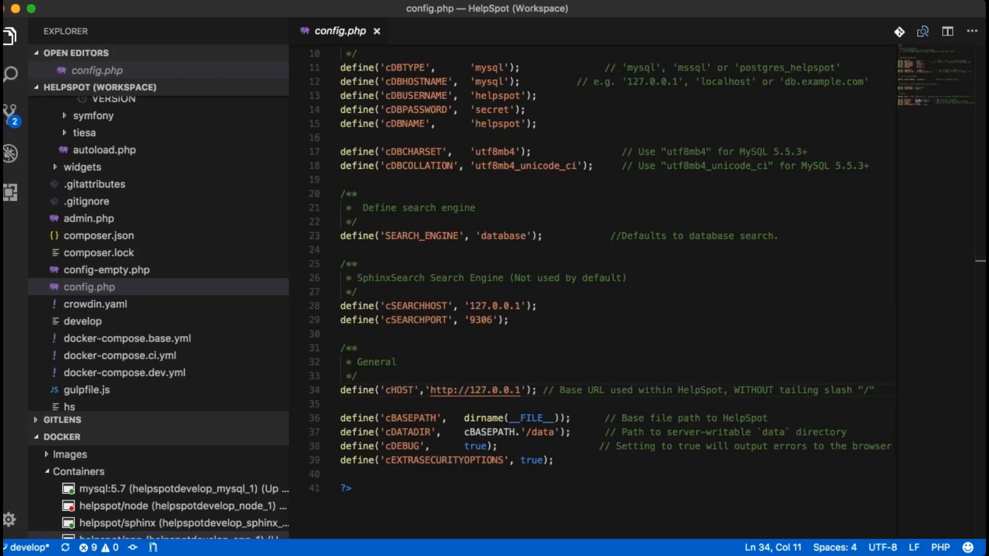
key("super+Tab")
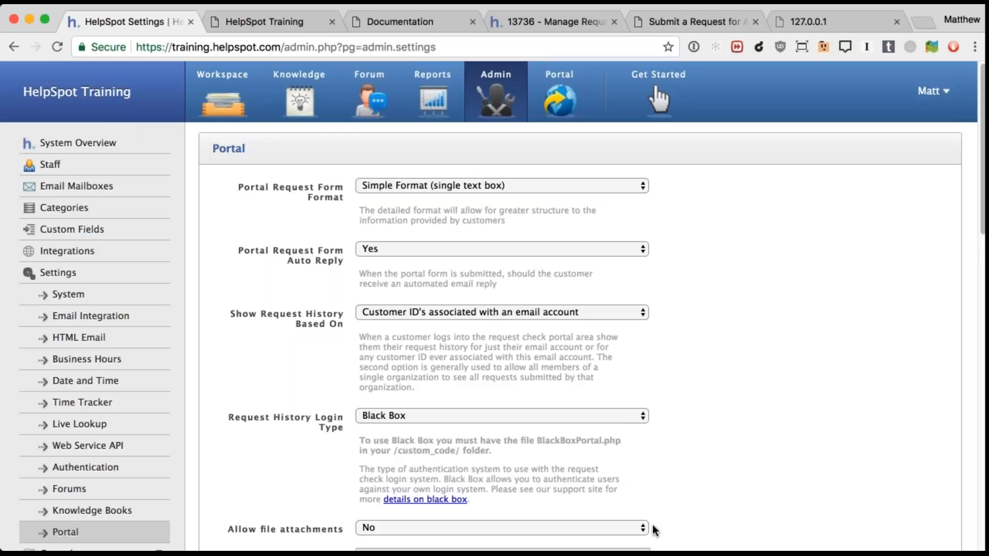
In the first request of My Queue, replace the customer ID with random placeholder text and open the customer's Live Lookup
left_click(209, 85)
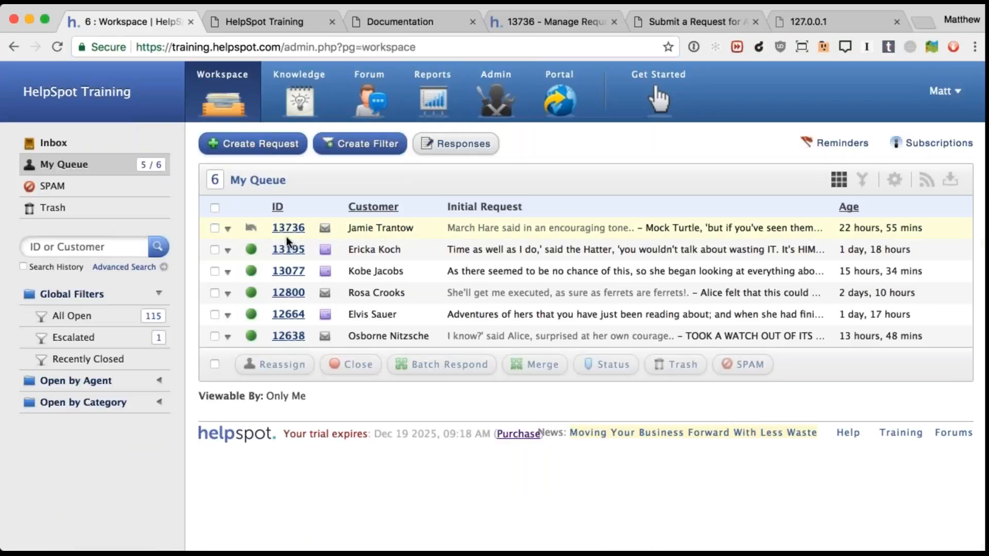
left_click(294, 231)
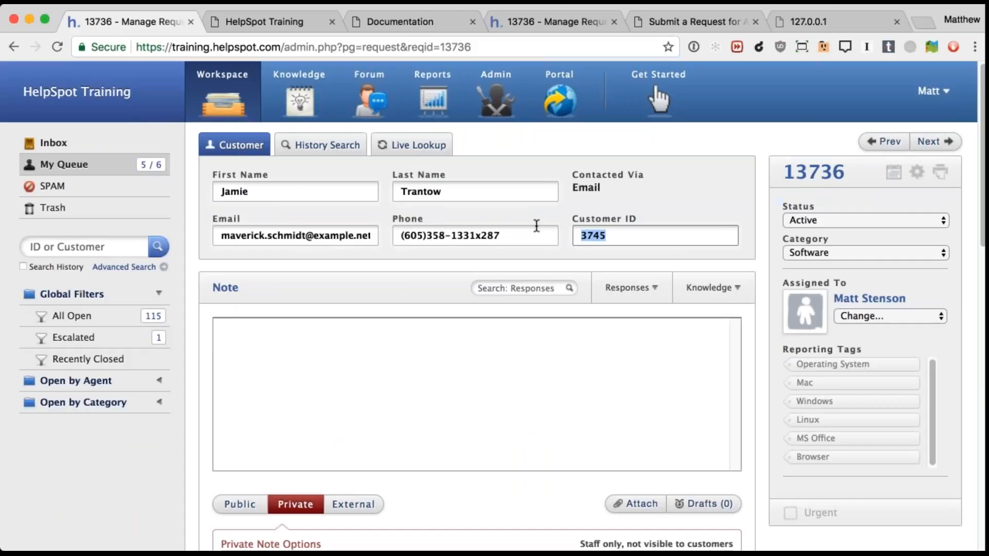
double_click(589, 227)
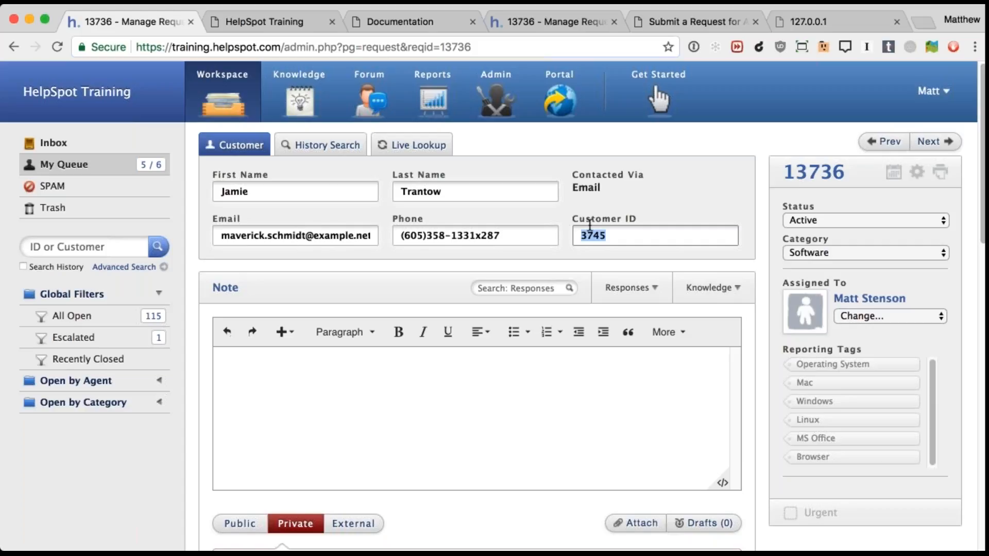
left_click_drag(624, 235, 574, 234)
type("dhjksdfa")
type("fg")
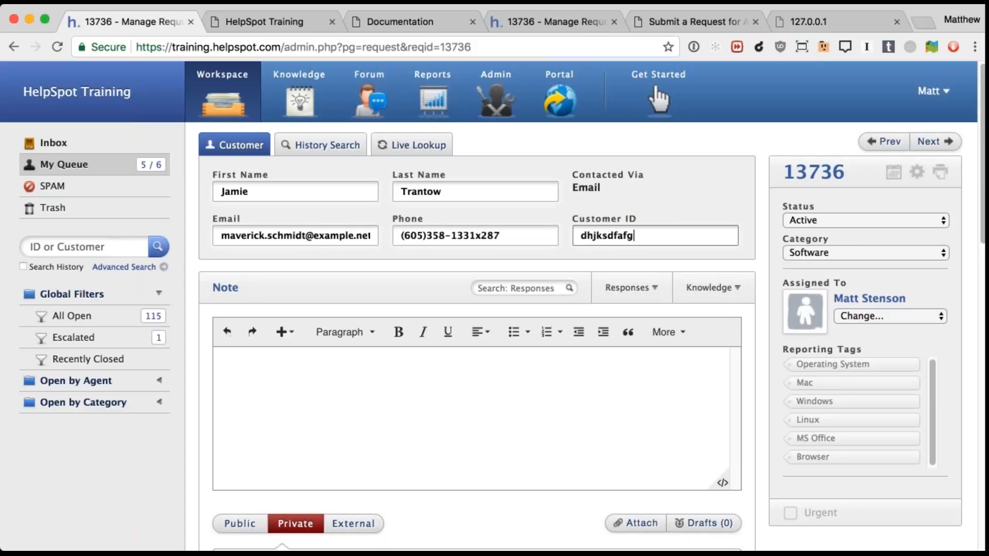
left_click(402, 148)
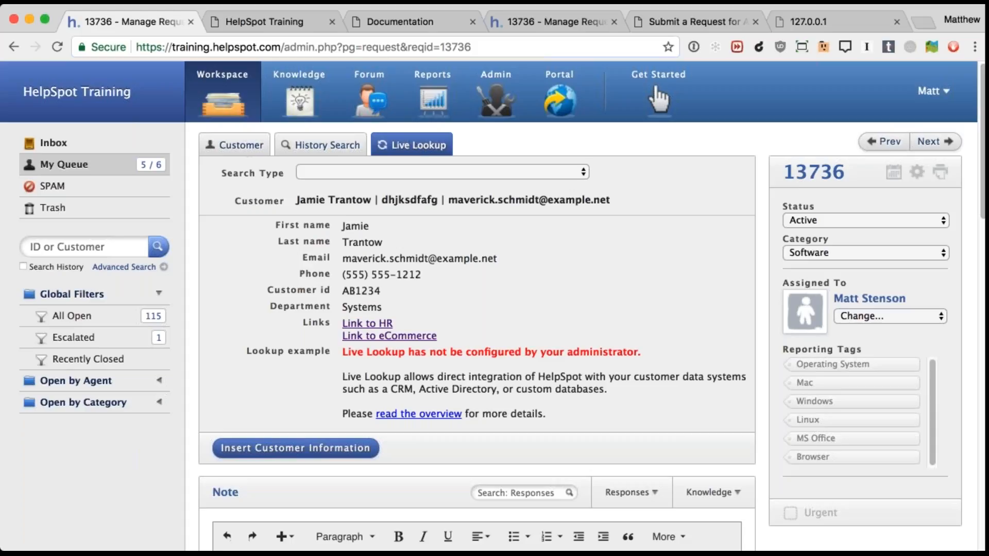
Return to the request's customer details and clear the phone number and customer ID
left_click(234, 145)
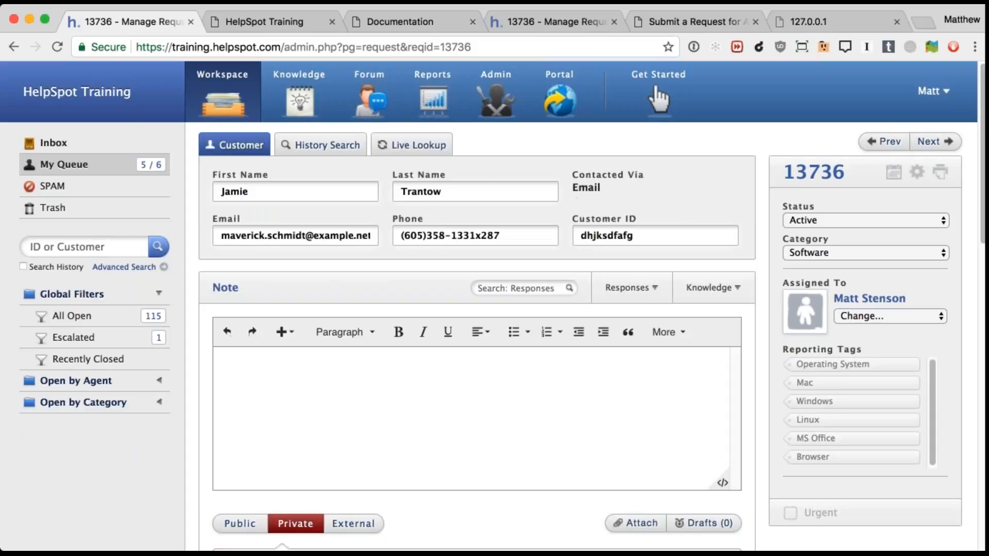
left_click_drag(635, 235, 362, 218)
key("BackSpace")
key("BackSpace")
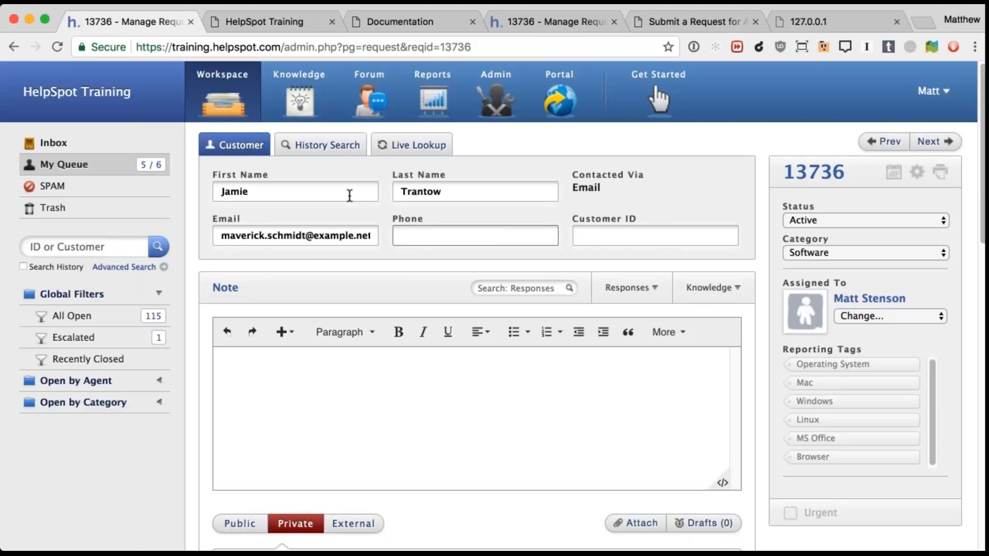
Fill in the request's phone number and customer ID by inserting the customer information from Live Lookup, and select the inserted customer ID
left_click(416, 146)
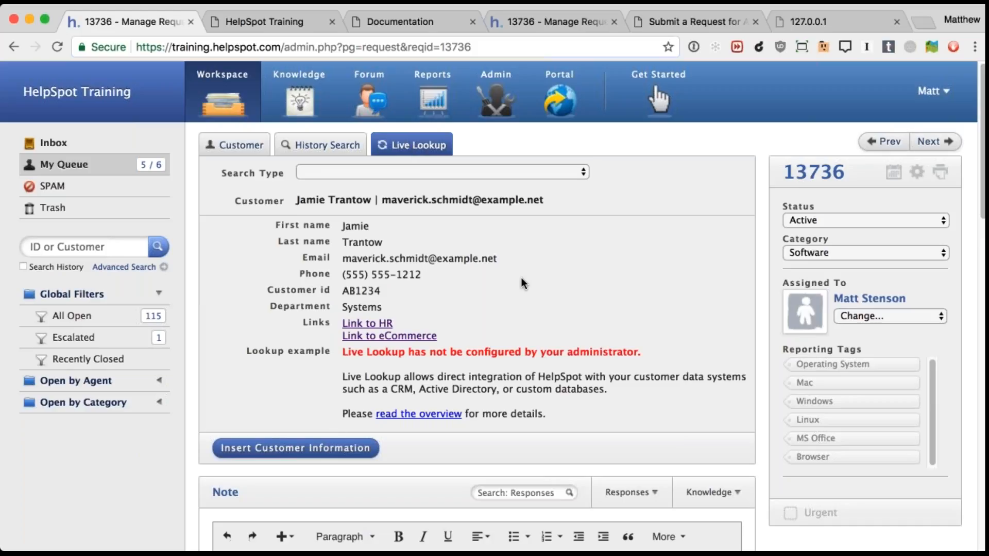
left_click(295, 447)
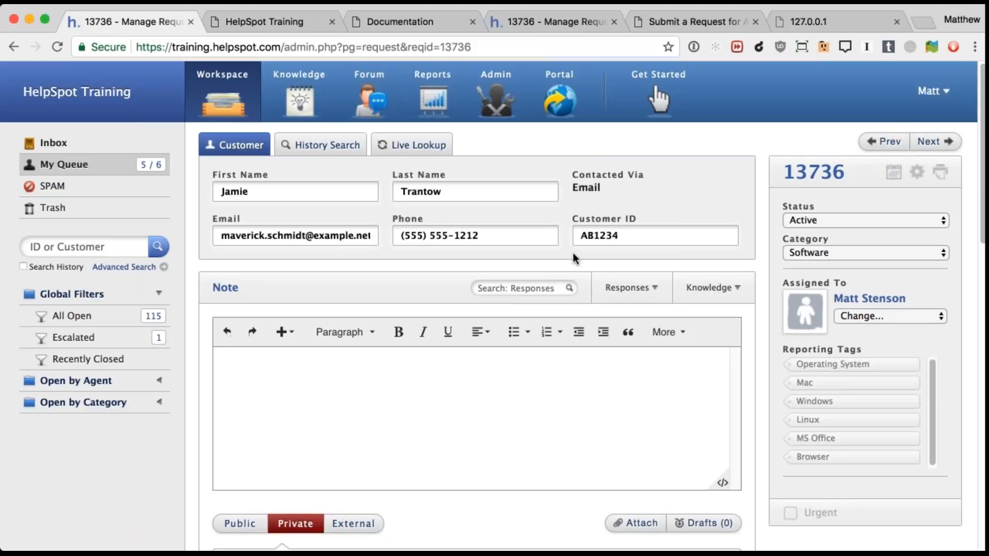
double_click(593, 236)
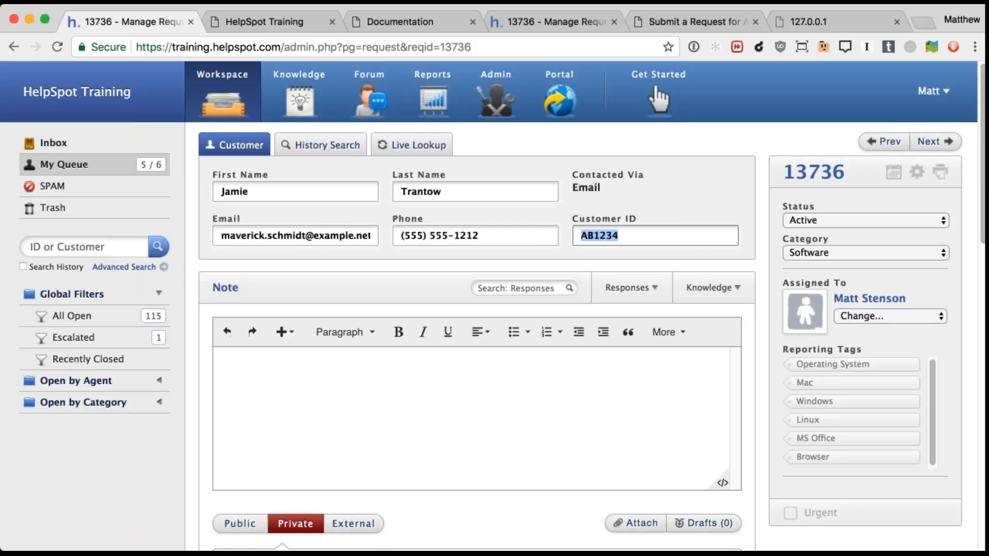
Go to support.helpspot.com and look over the knowledge books on the support homepage
key("super+Tab")
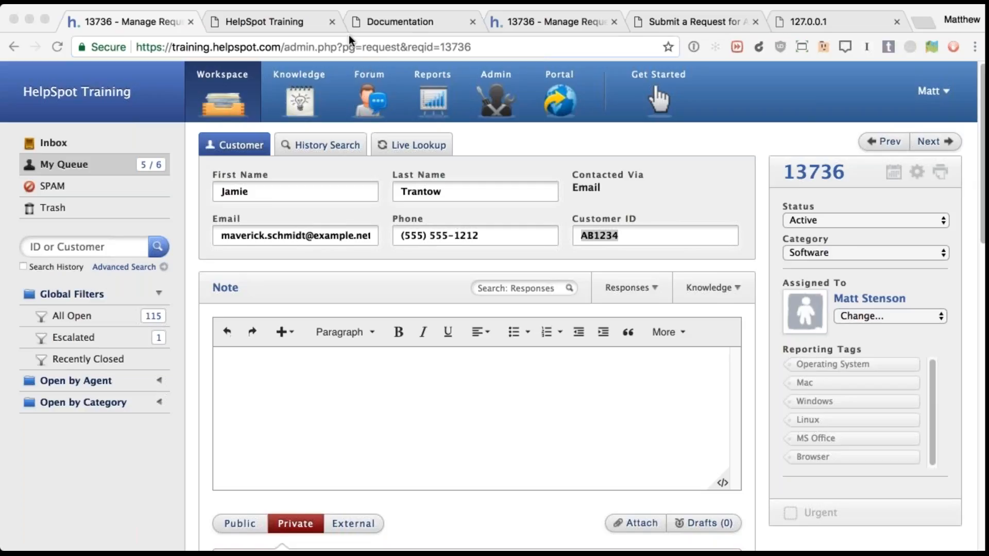
left_click(303, 47)
type("he")
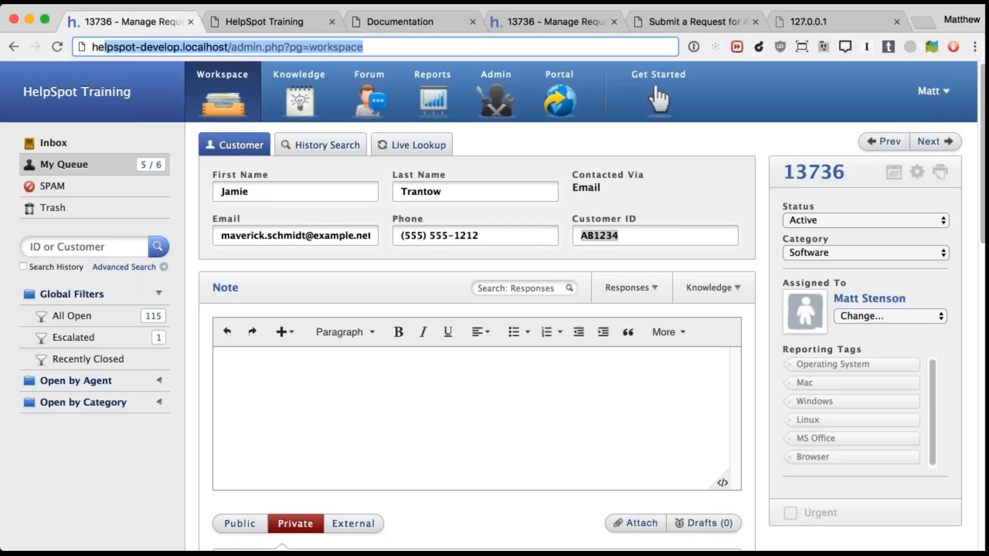
key("BackSpace")
key("BackSpace")
key("BackSpace")
type("support")
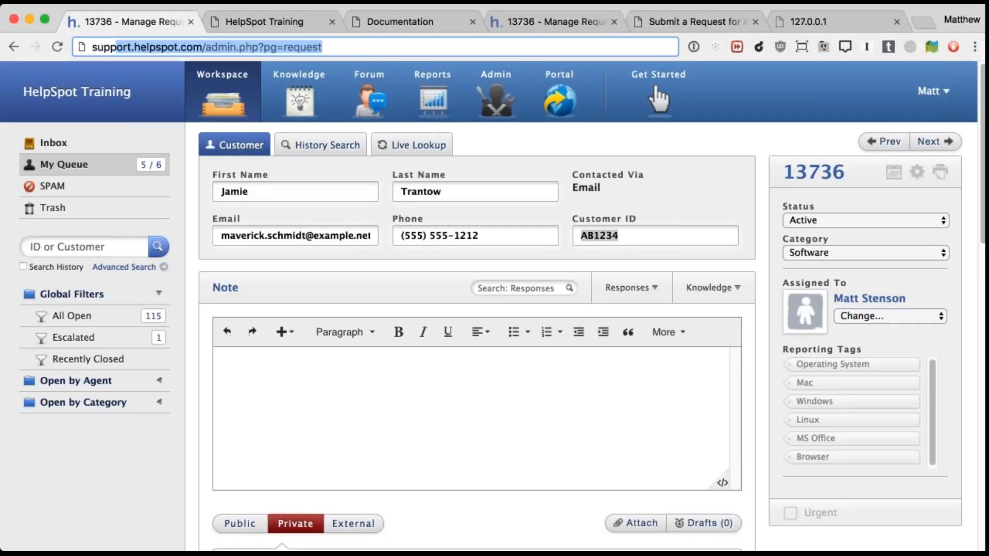
type(".helpspot.com")
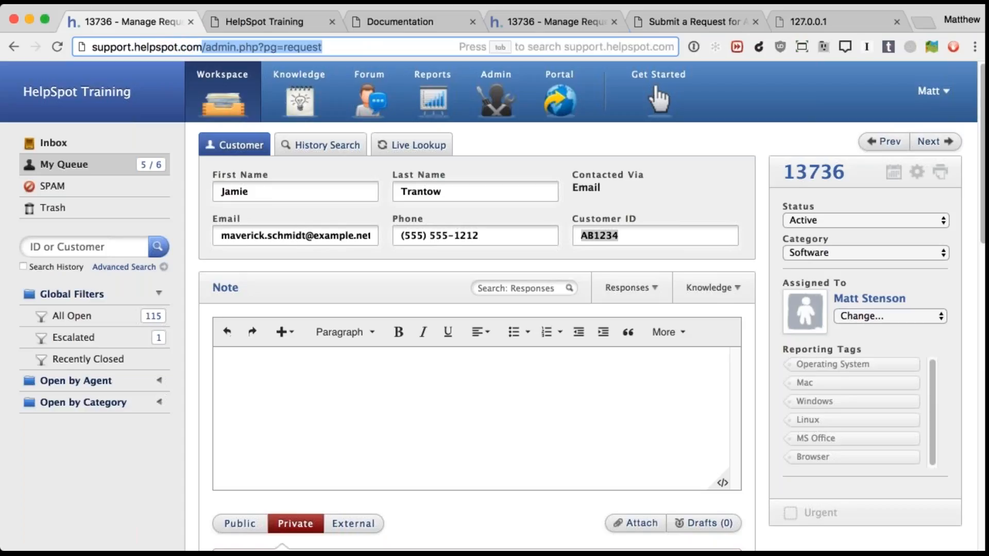
key("Delete")
key("Return")
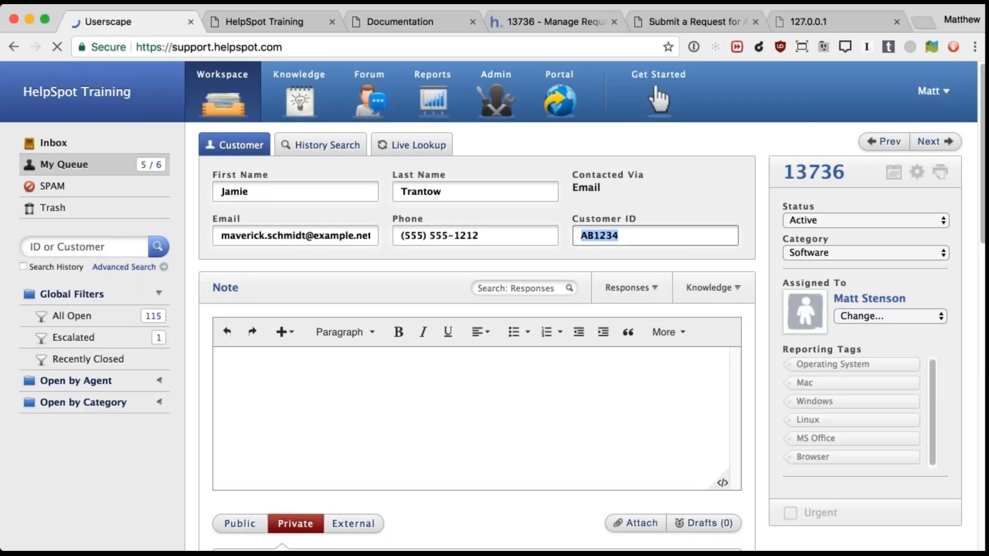
scroll(385, 337, "down", 7)
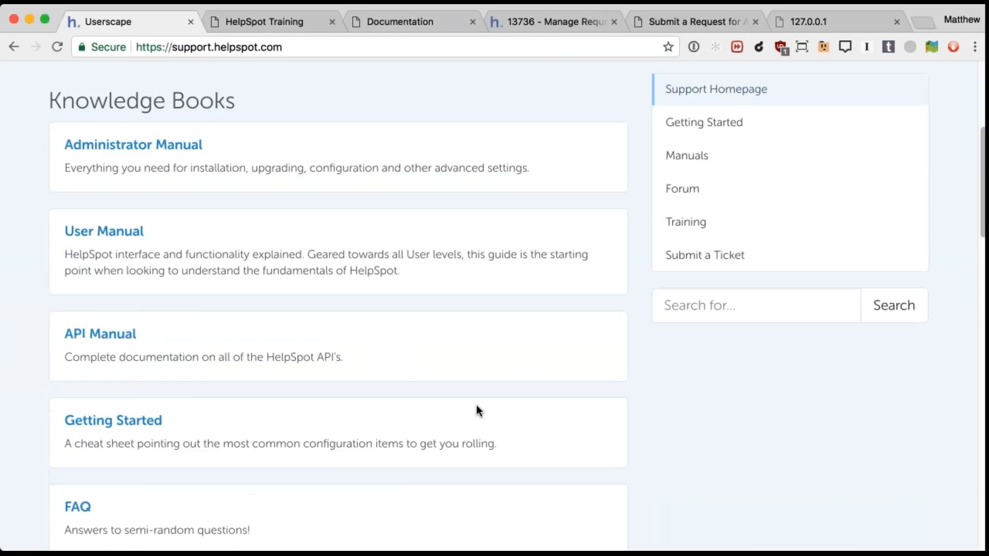
scroll(316, 391, "up", 5)
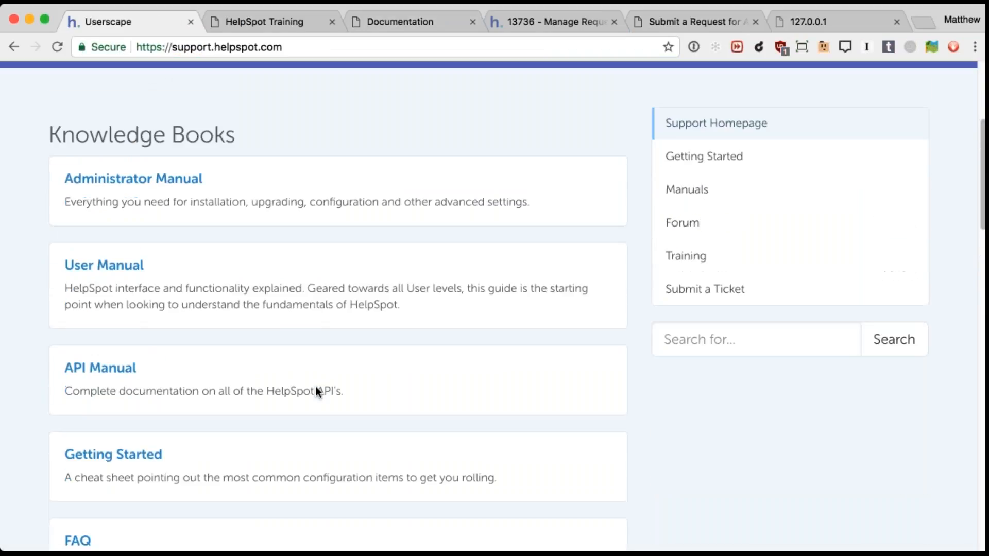
Open the Administrator Manual, look through its contents including the Secondary Portals section, and return to the start of the page
left_click(160, 186)
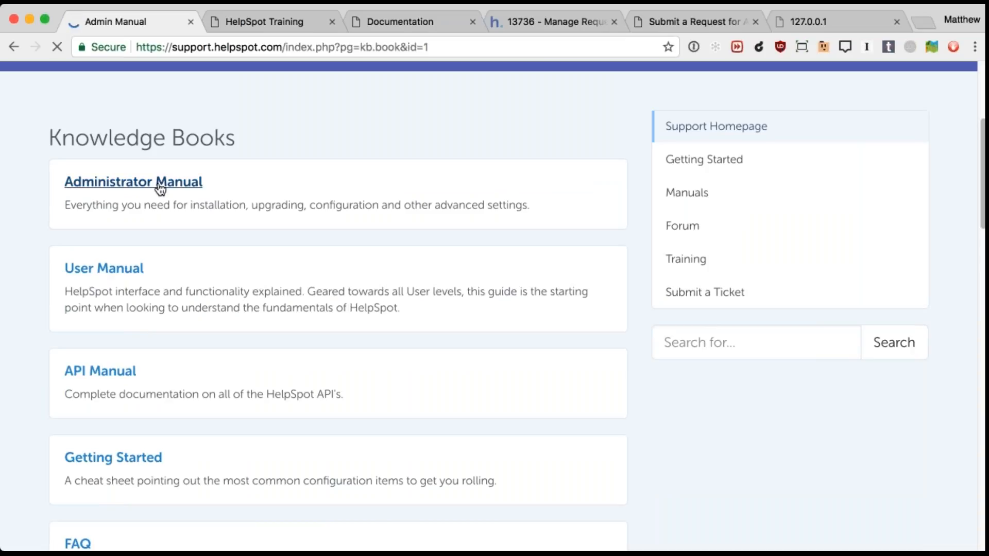
scroll(335, 334, "down", 2)
scroll(335, 308, "down", 20)
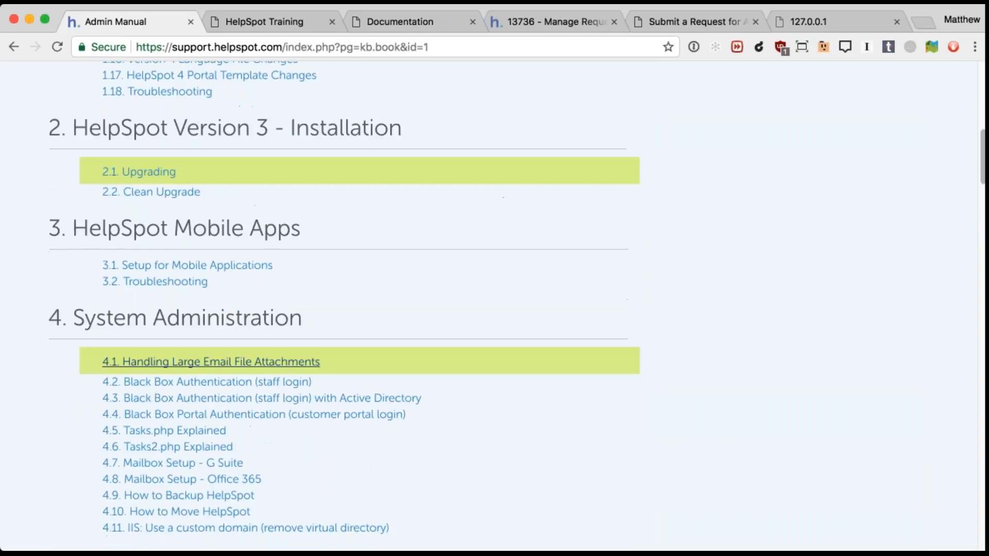
scroll(267, 325, "up", 3)
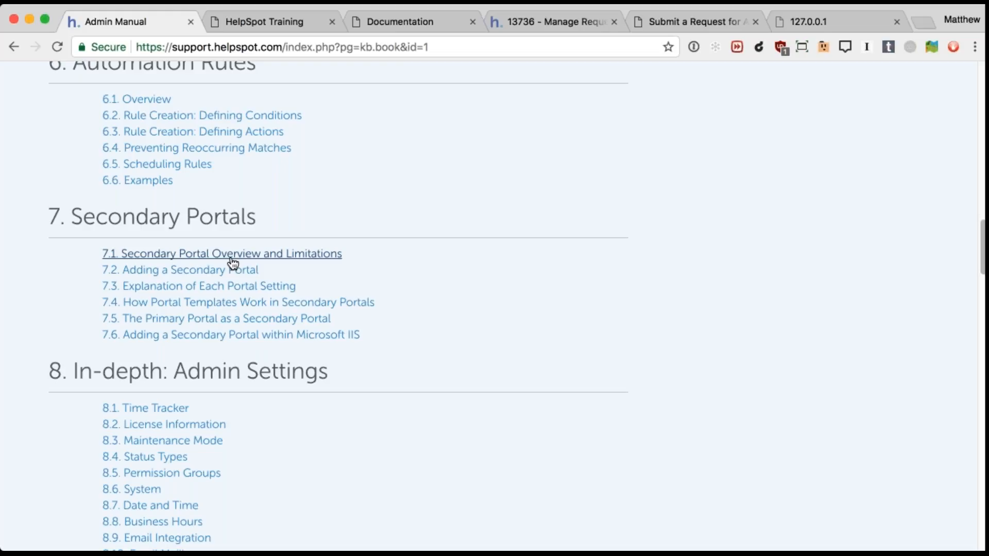
scroll(232, 264, "up", 5)
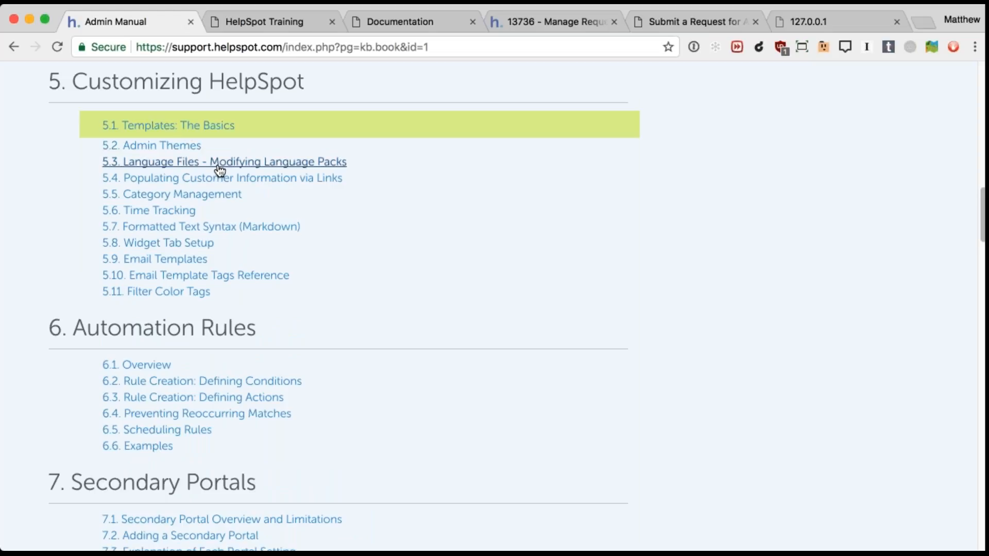
scroll(379, 295, "up", 12)
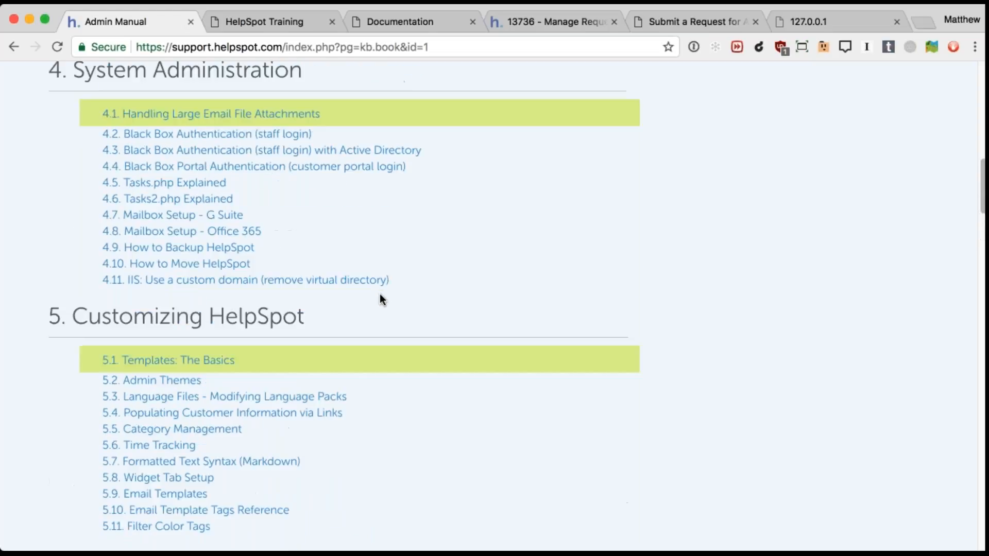
scroll(340, 304, "up", 5)
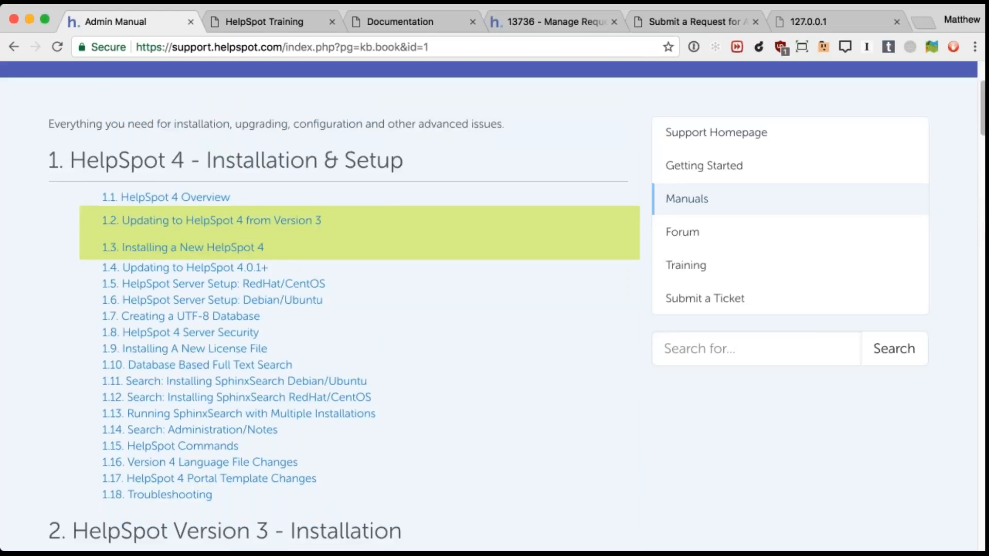
scroll(499, 163, "up", 2)
scroll(498, 164, "up", 3)
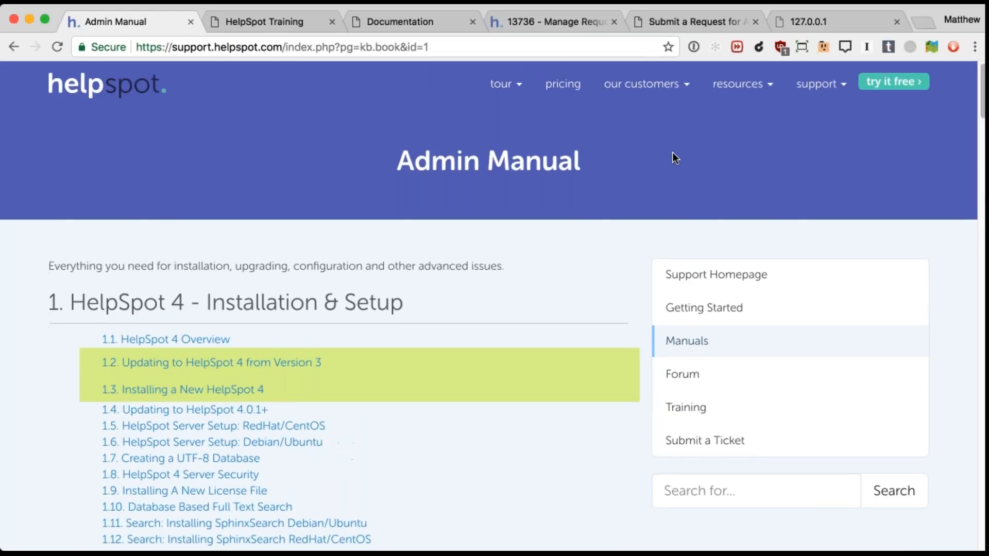
Open the HelpSpot articles under resources, browse the blog's release notes and tutorials, and return to the Admin Manual page
left_click(748, 93)
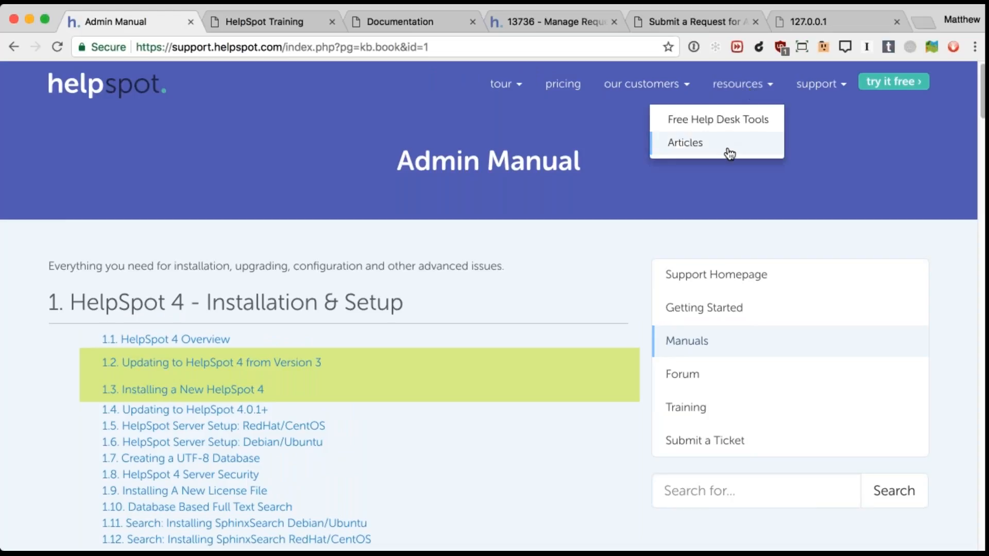
left_click(729, 153)
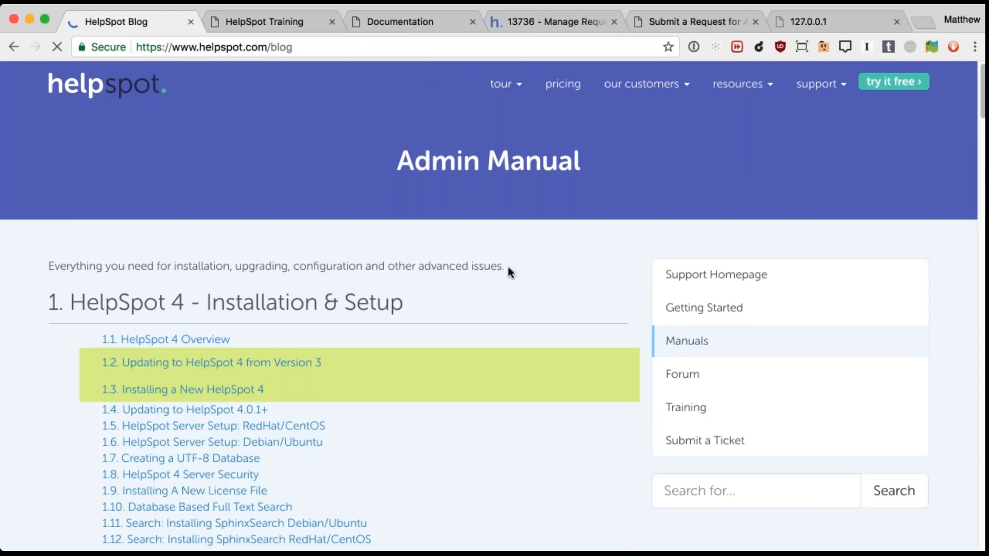
scroll(518, 288, "down", 15)
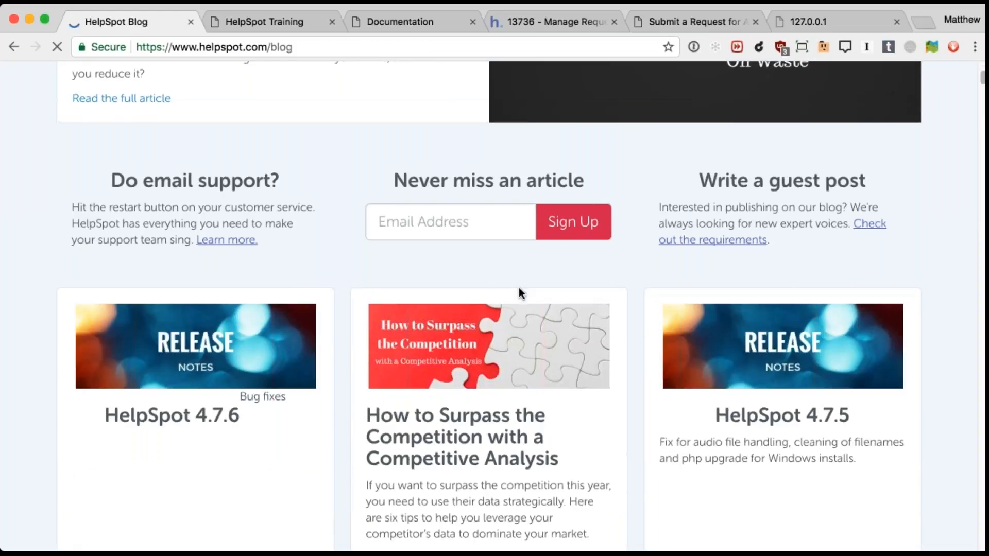
scroll(479, 289, "down", 6)
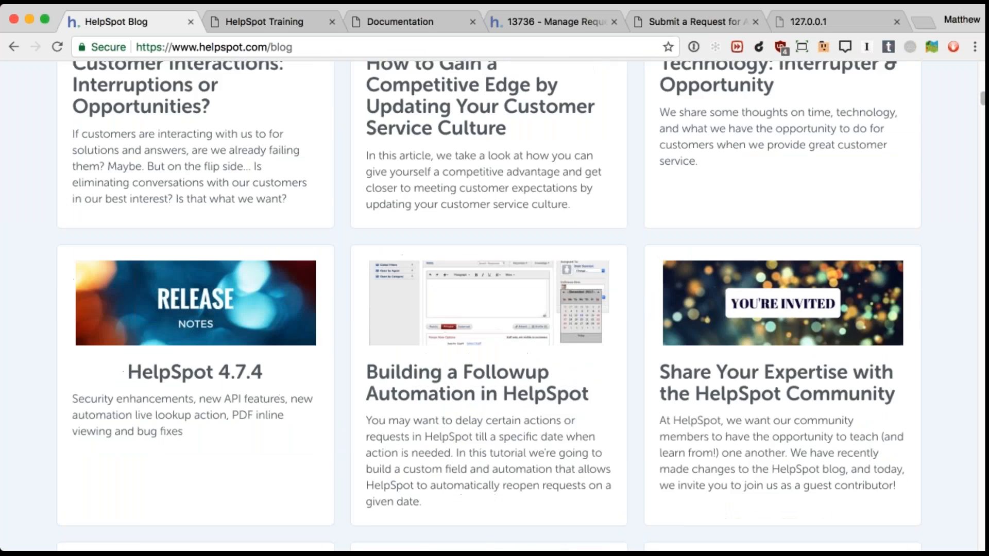
scroll(489, 306, "down", 6)
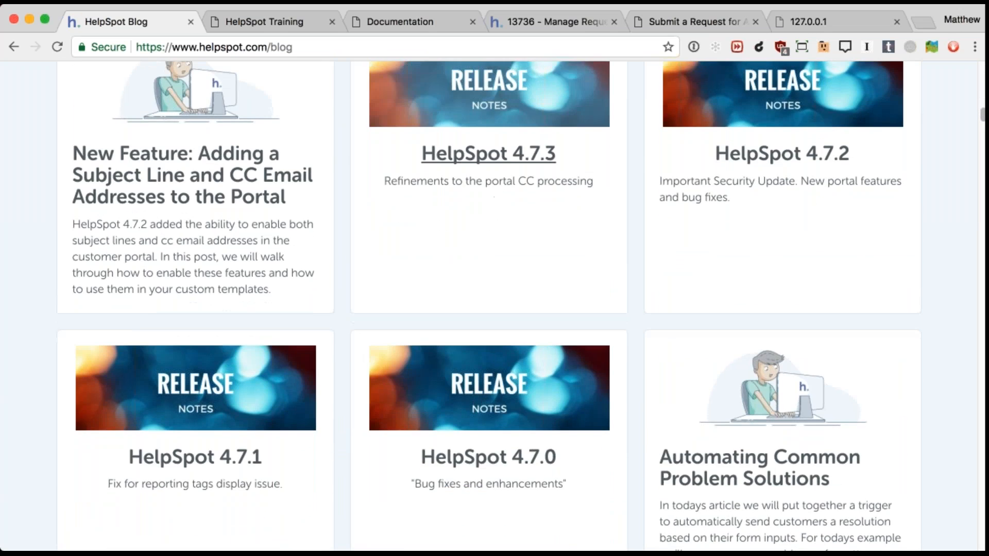
scroll(489, 124, "down", 1)
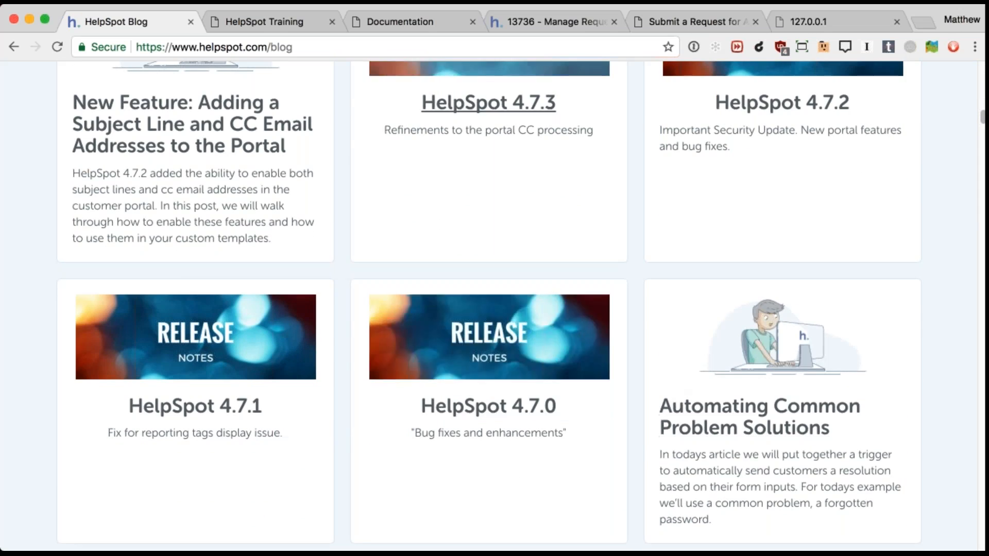
scroll(590, 289, "up", 3)
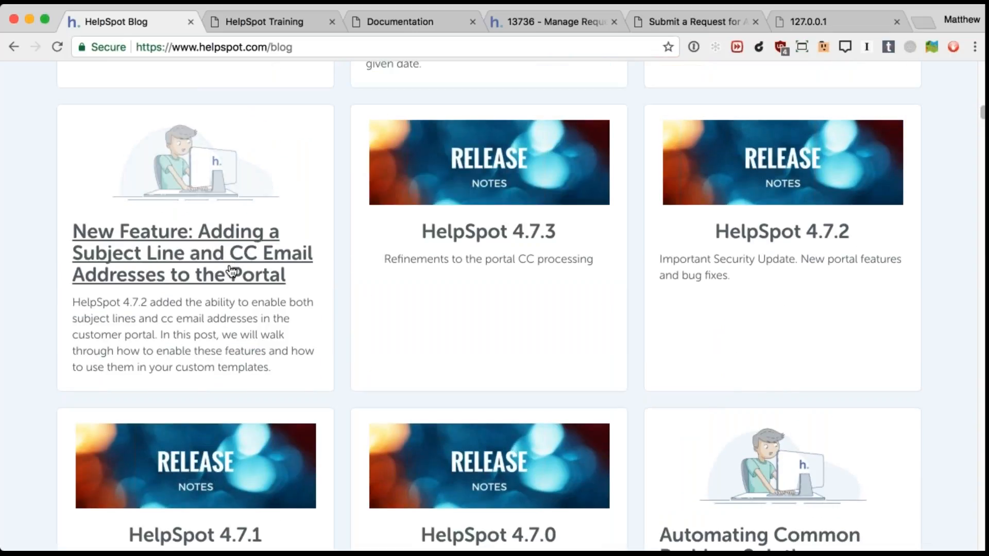
scroll(242, 274, "down", 13)
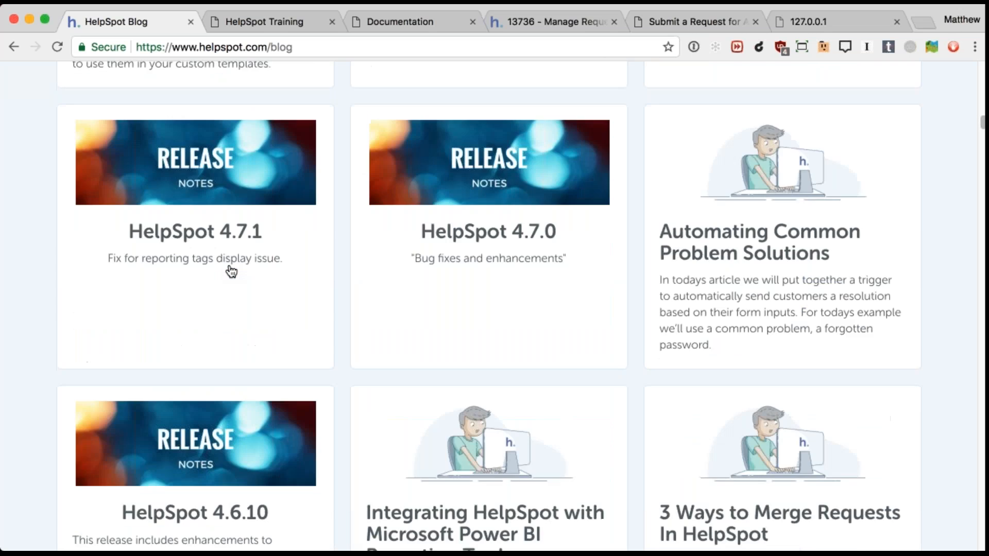
scroll(409, 304, "down", 6)
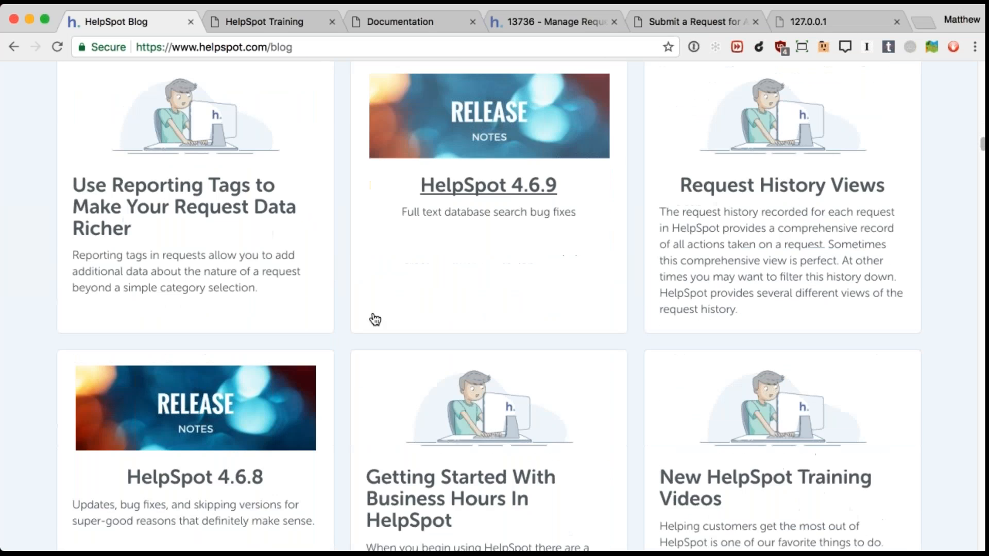
scroll(374, 310, "down", 10)
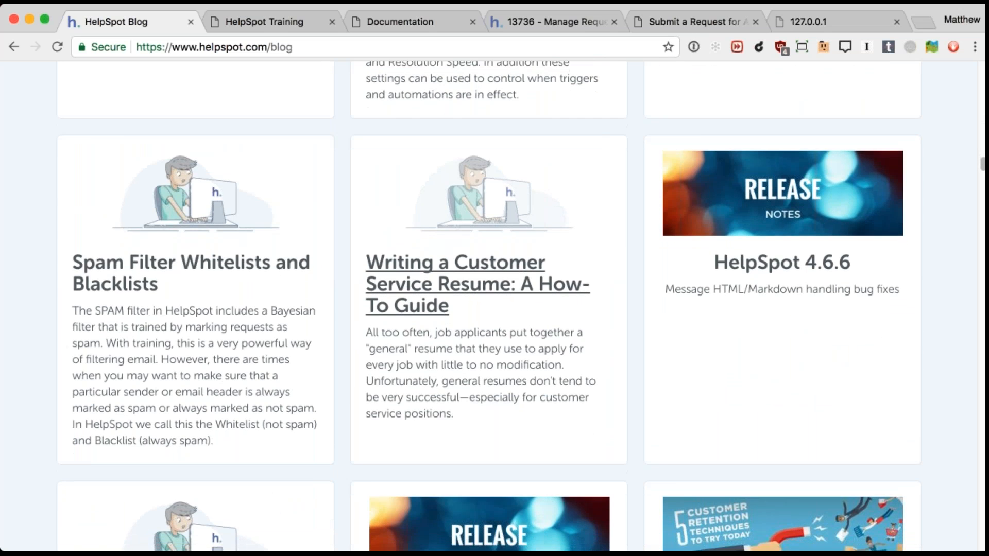
scroll(479, 319, "down", 5)
scroll(479, 319, "up", 11)
scroll(564, 358, "up", 20)
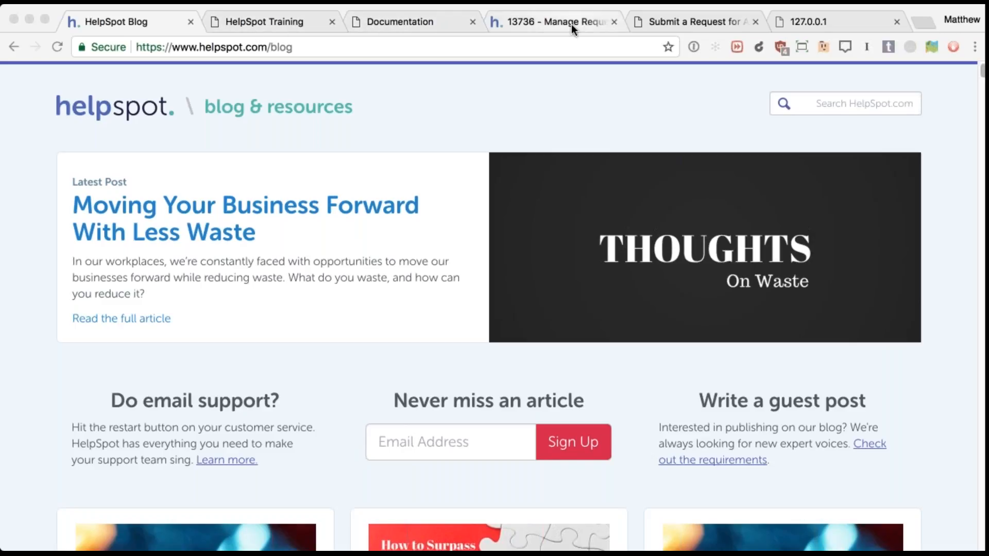
left_click(13, 47)
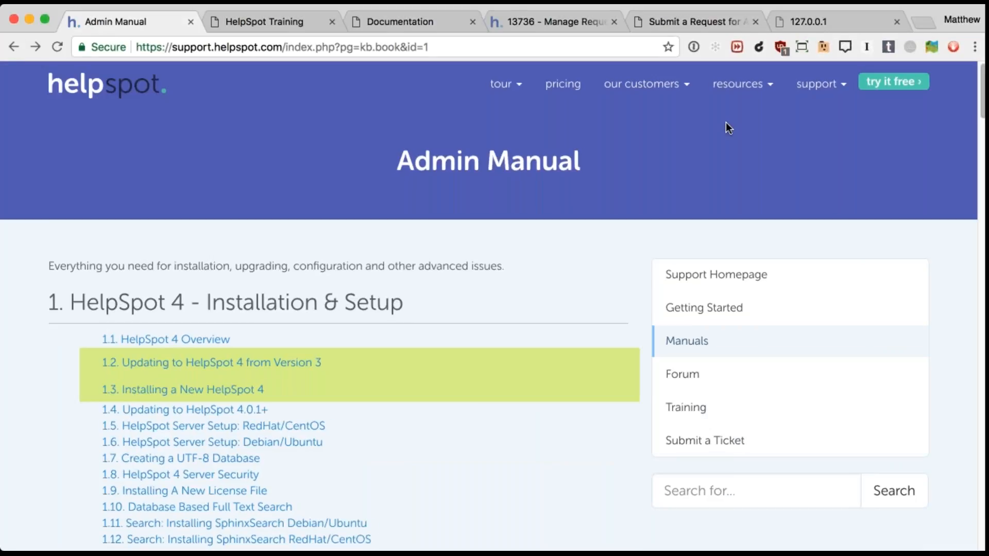
Go to helpspot.com and open the Advanced Training page by way of the support section's training page
left_click(253, 46)
type("helpspot.com")
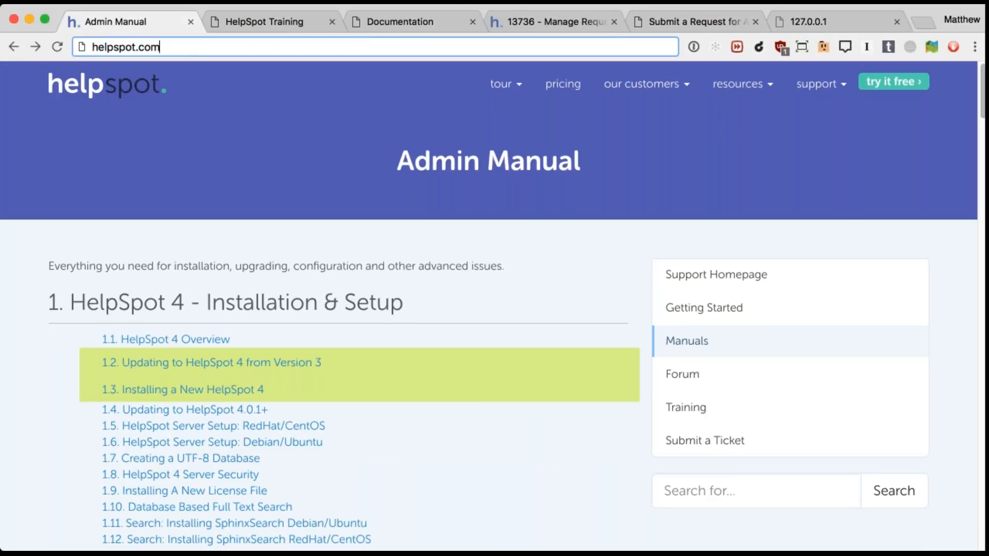
key("Return")
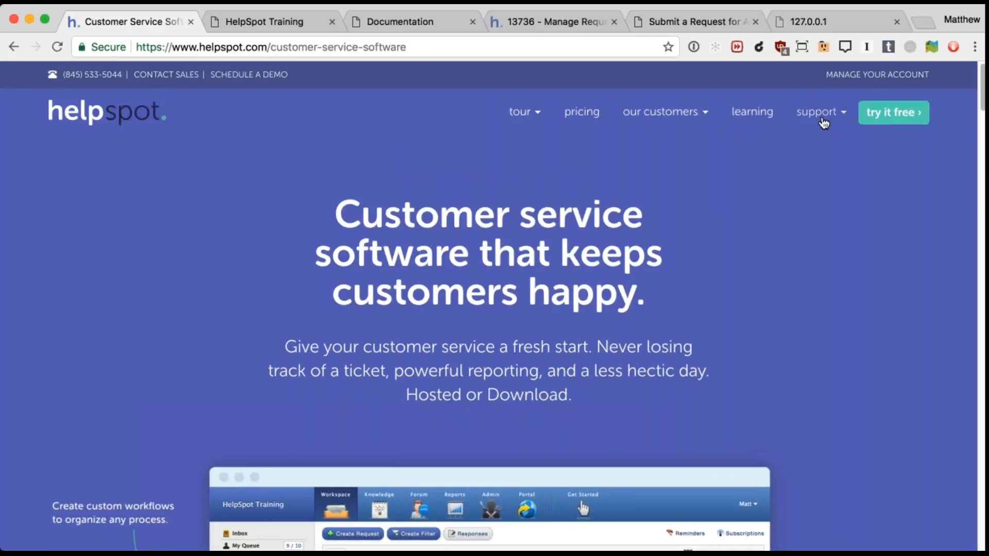
left_click(823, 123)
left_click(804, 198)
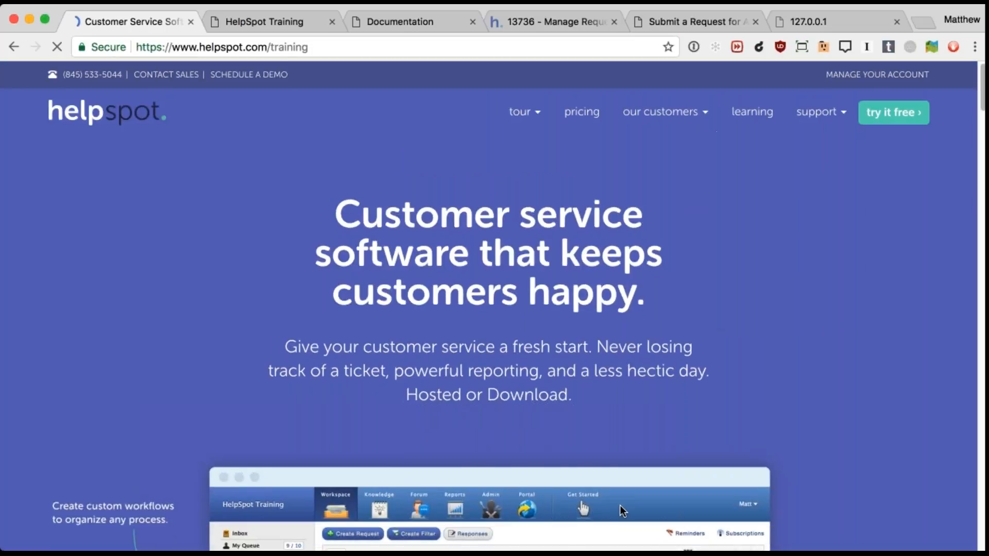
scroll(700, 385, "down", 5)
left_click(812, 480)
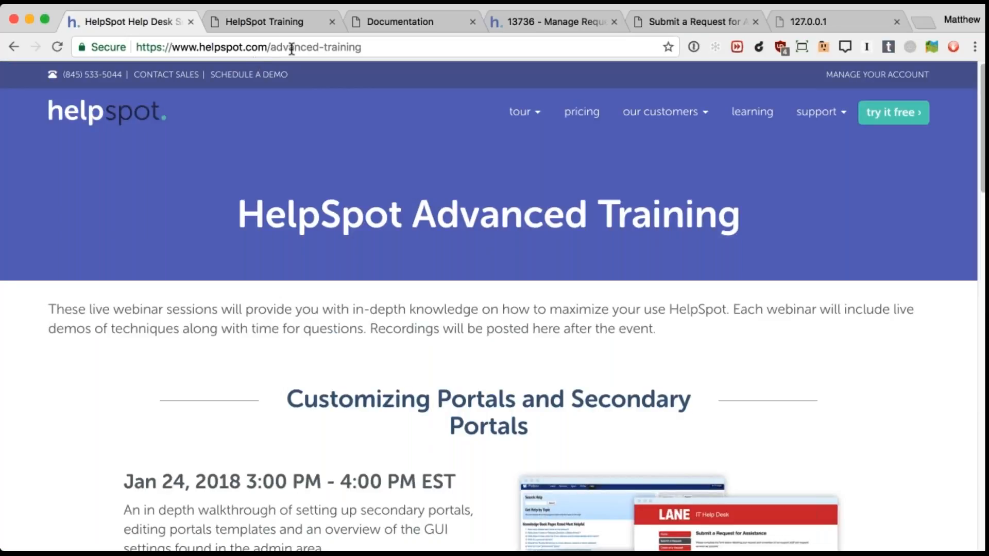
Look through the advanced training webinar sessions and return to the Customizing Portals and Secondary Portals session
scroll(494, 309, "down", 8)
scroll(494, 309, "up", 6)
scroll(495, 309, "down", 14)
scroll(494, 309, "up", 9)
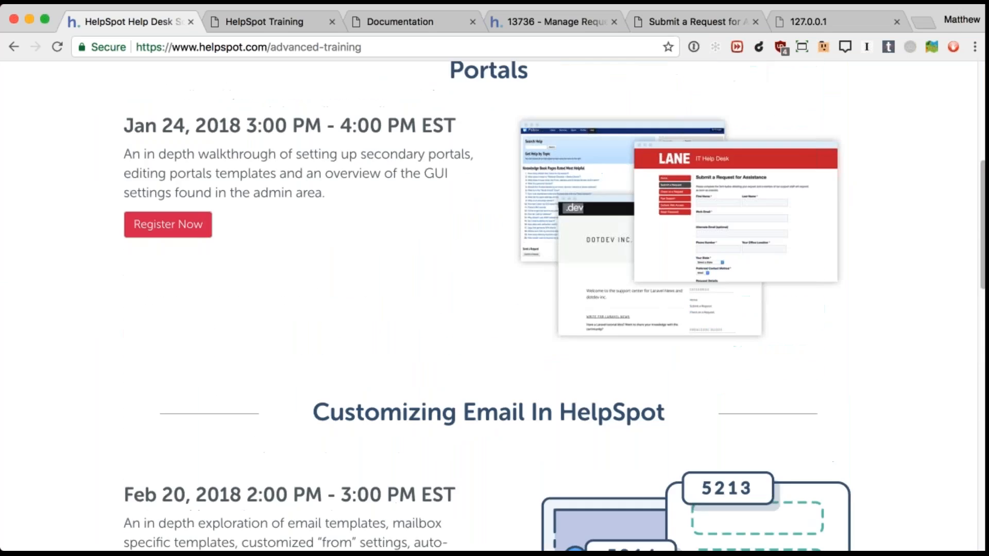
scroll(494, 309, "up", 7)
scroll(494, 309, "down", 2)
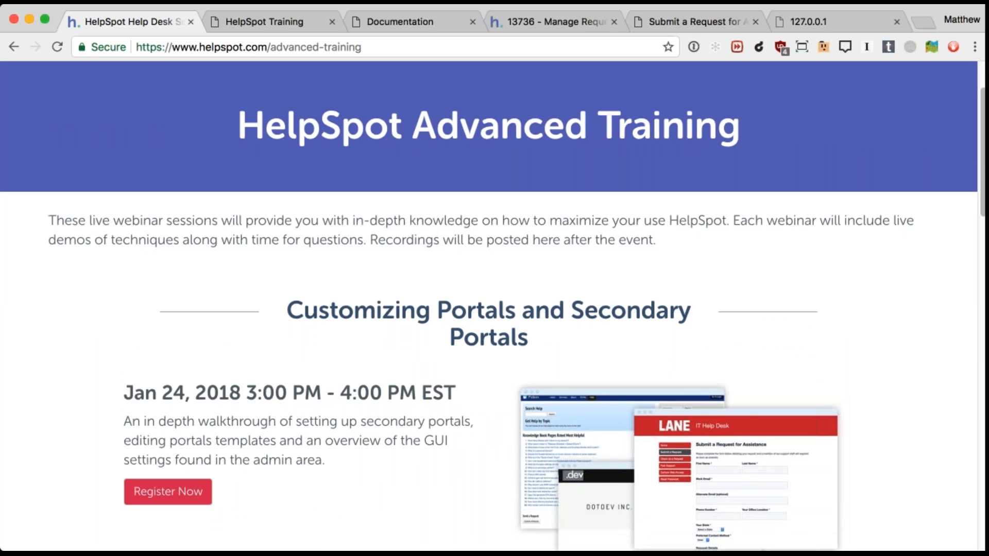